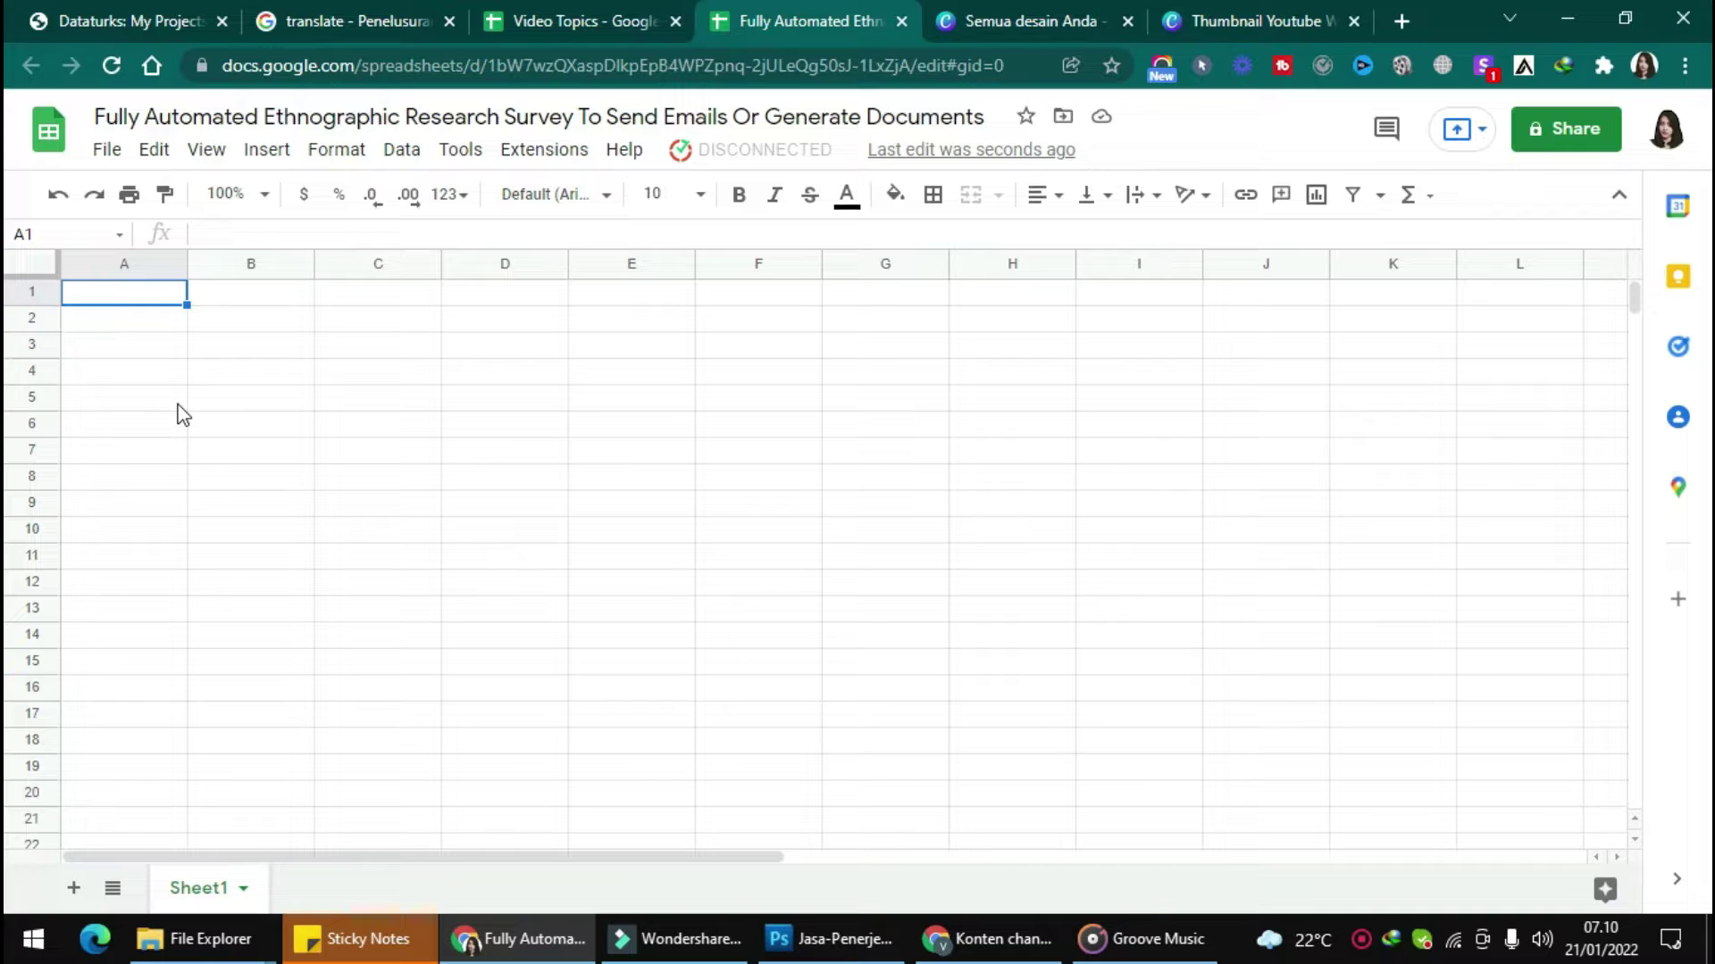
Load the Ethnographic Research Survey template from Kulfi Forms into the spreadsheet
click(539, 153)
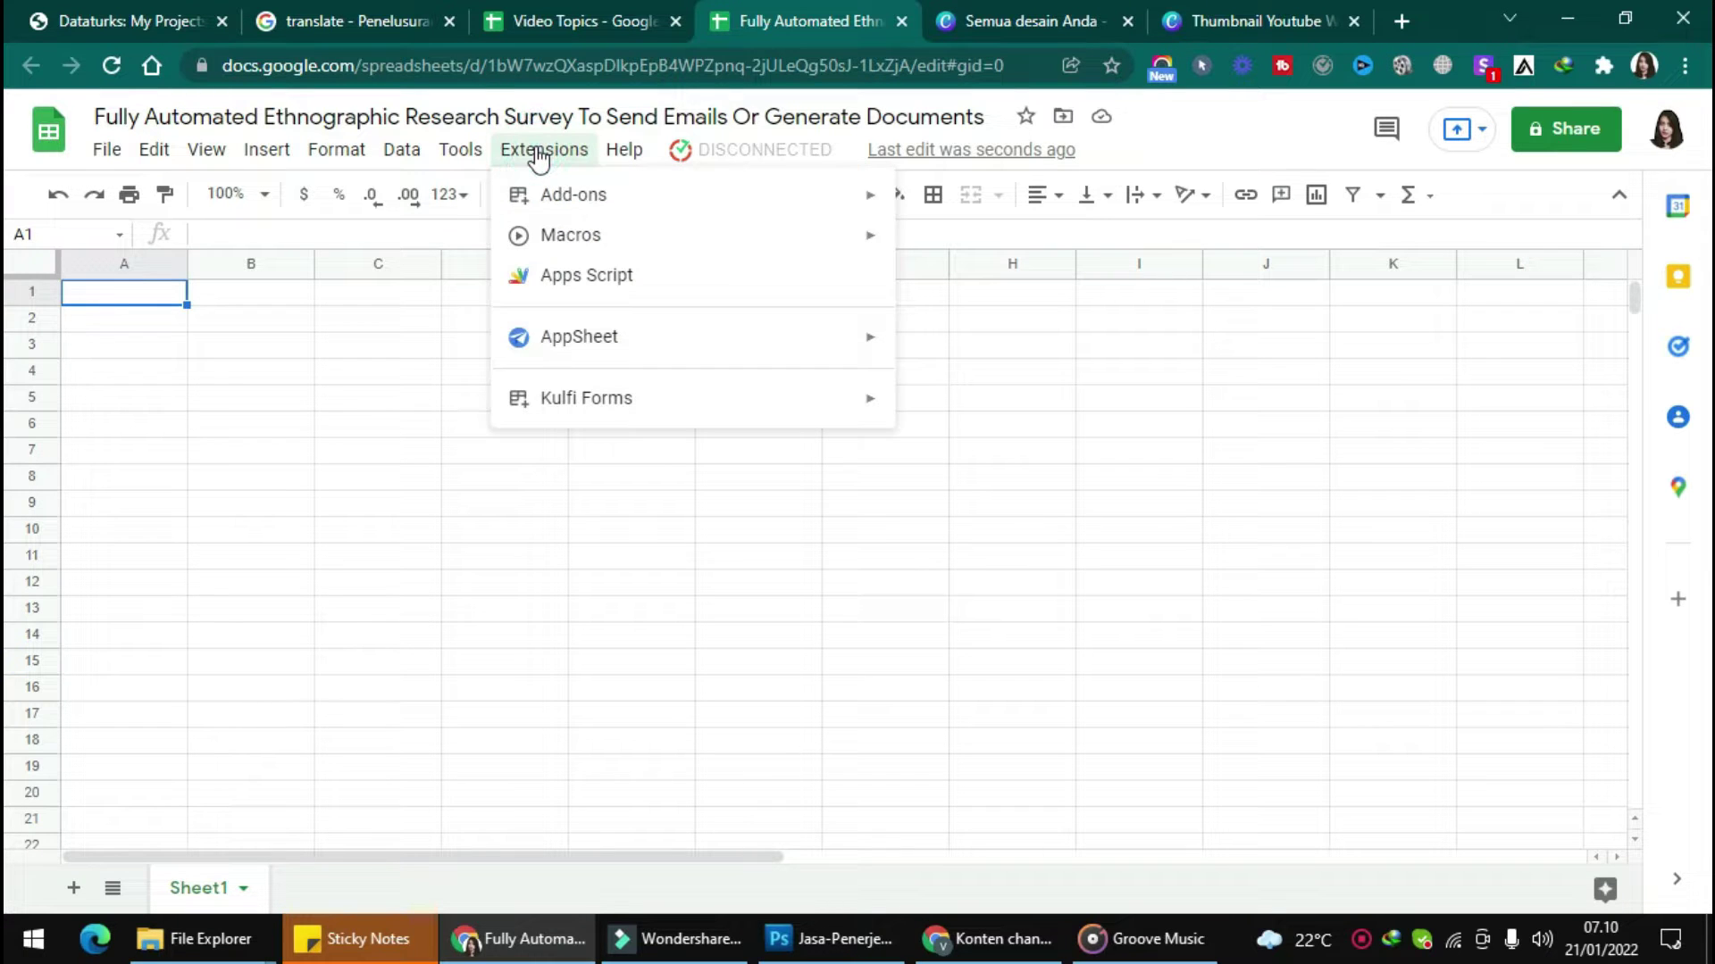
click(754, 397)
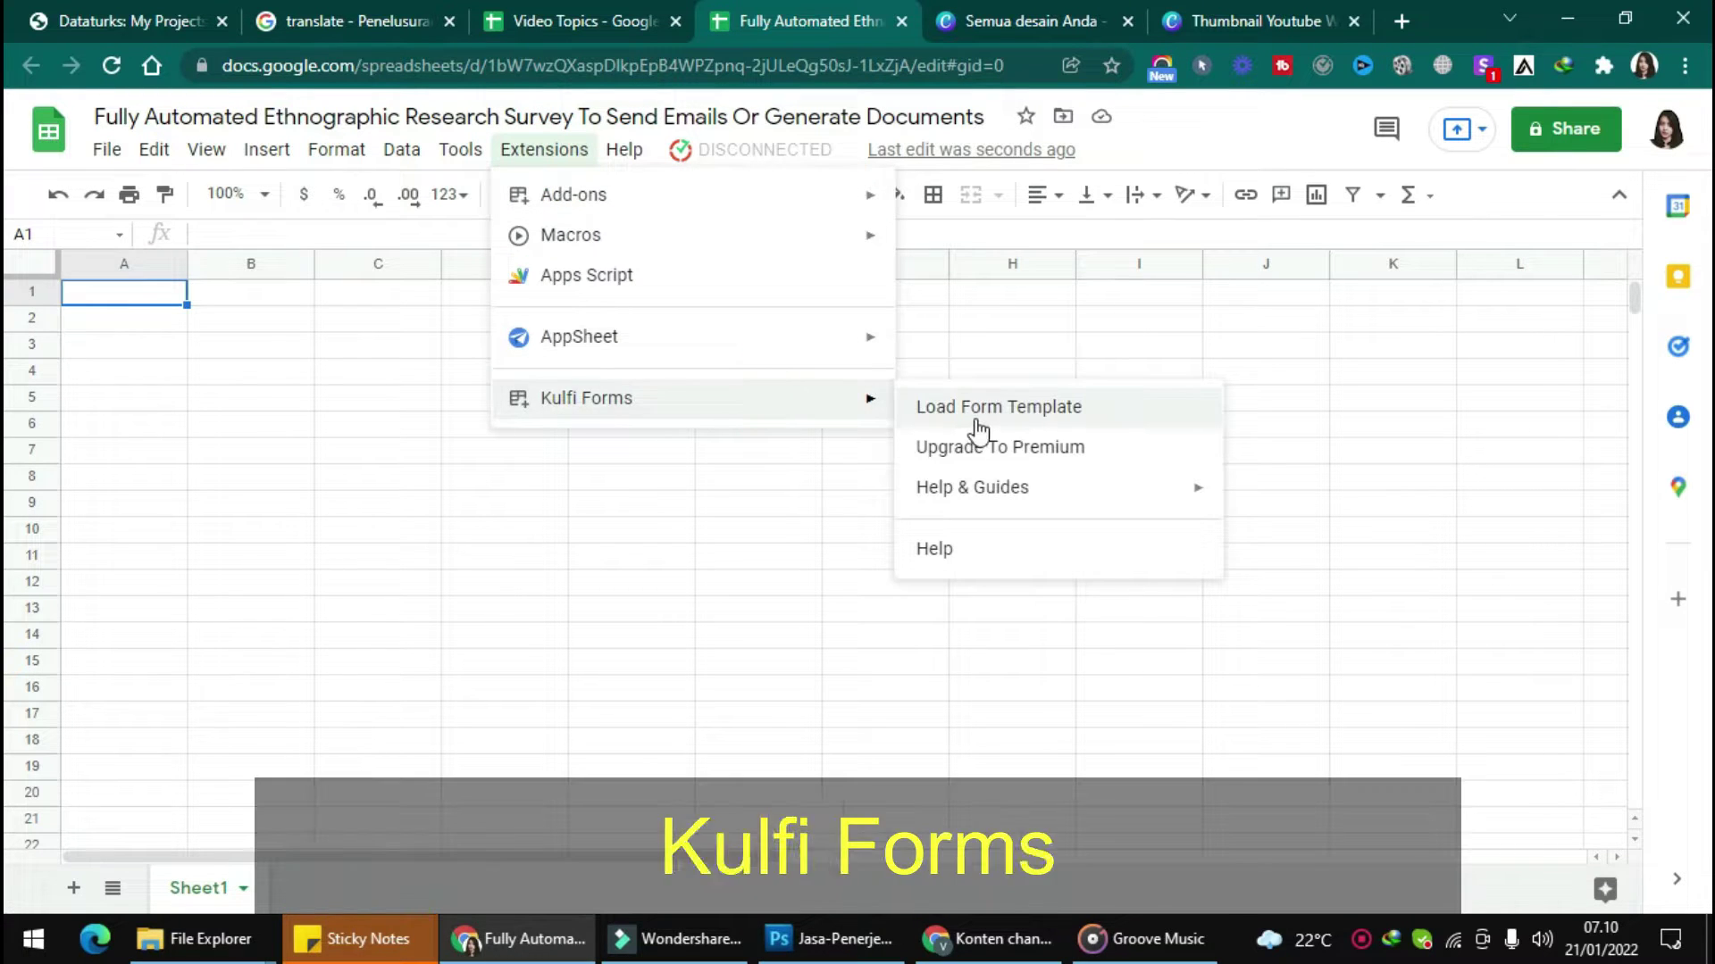
click(1009, 409)
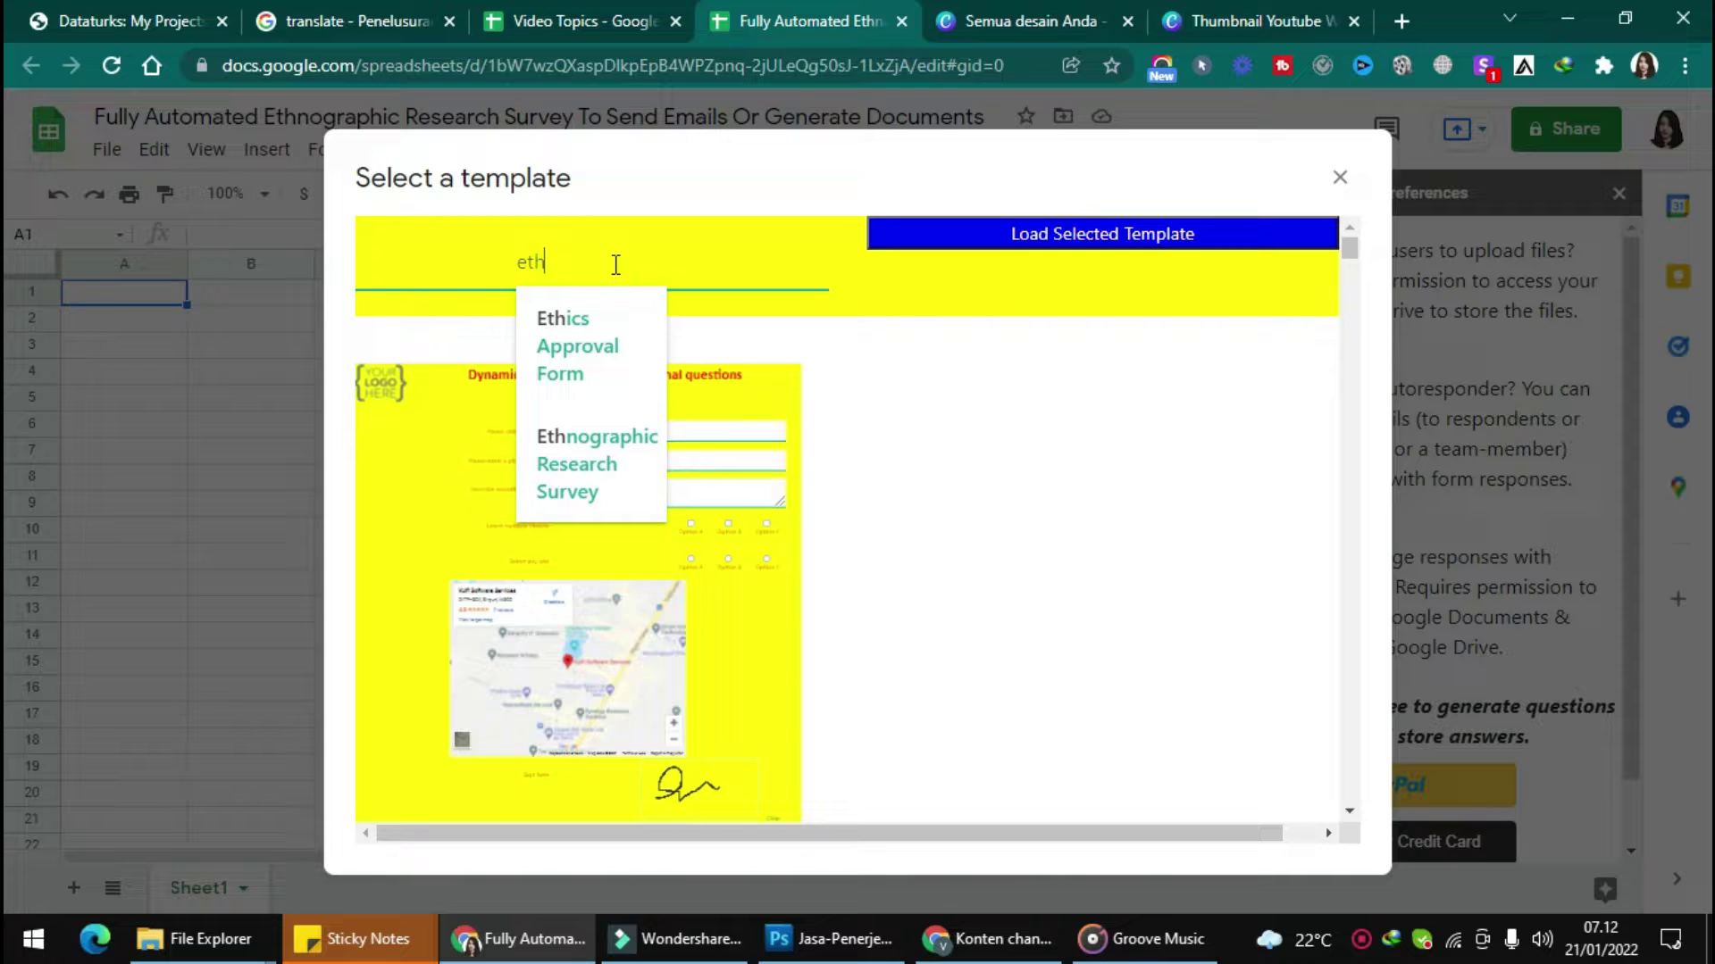
click(595, 457)
click(1126, 239)
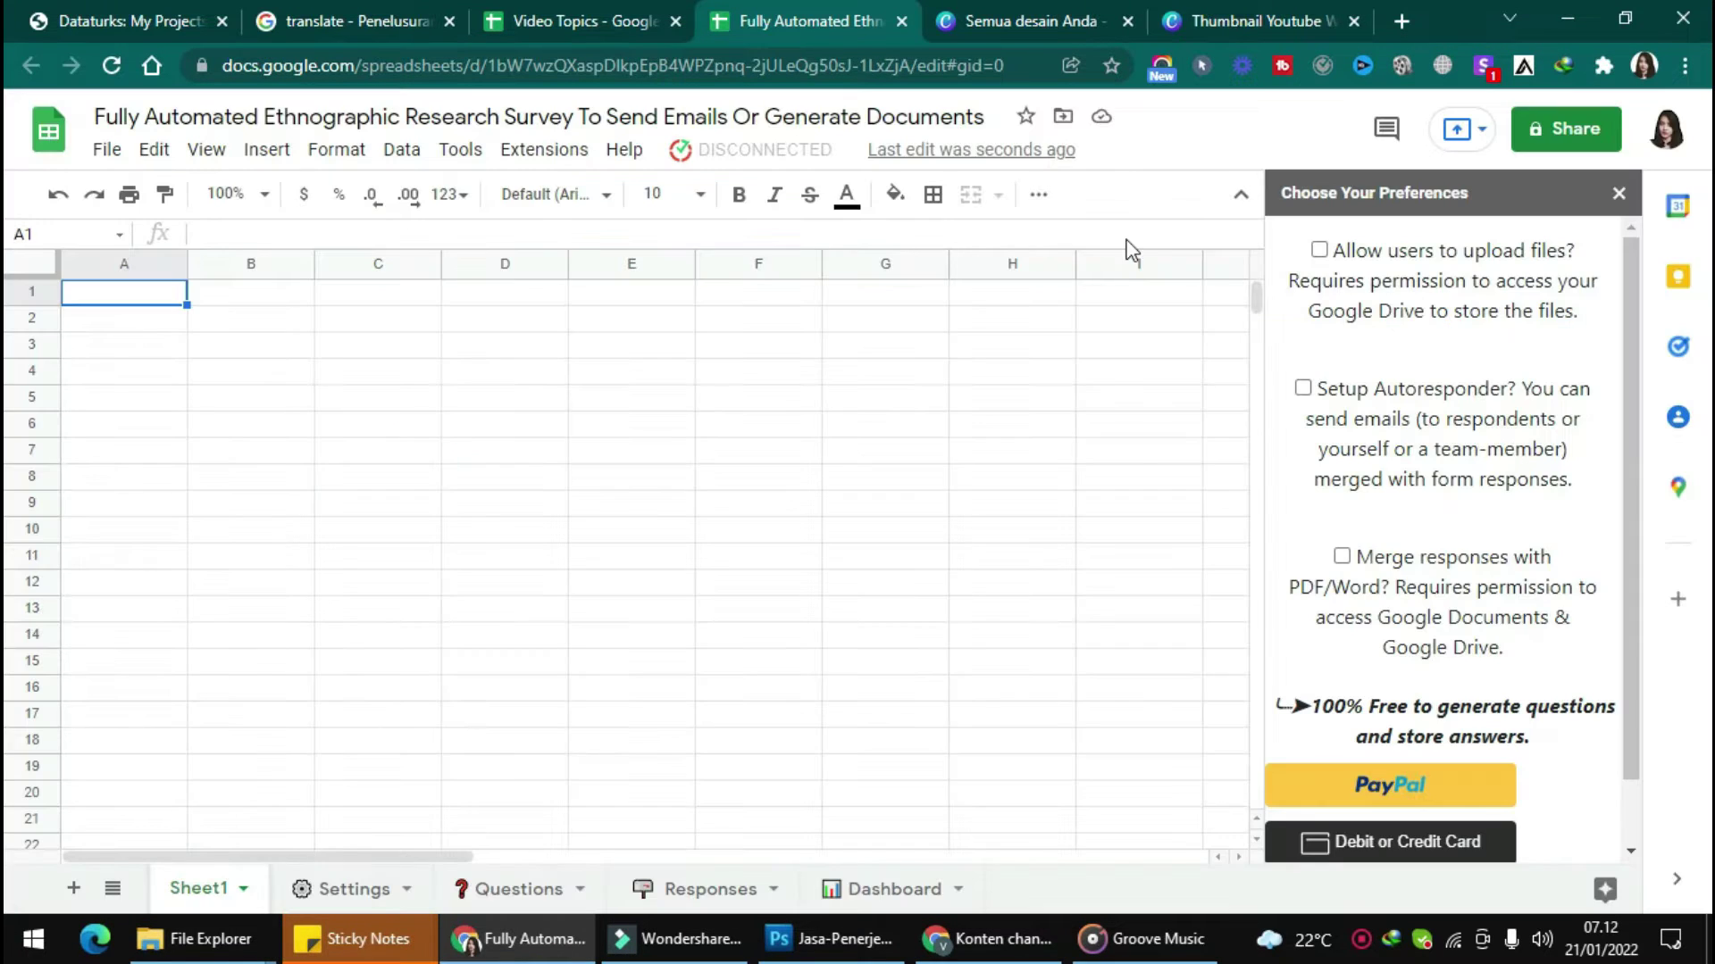
Review the new Dashboard, Responses, Questions and Settings sheets
click(706, 888)
click(509, 888)
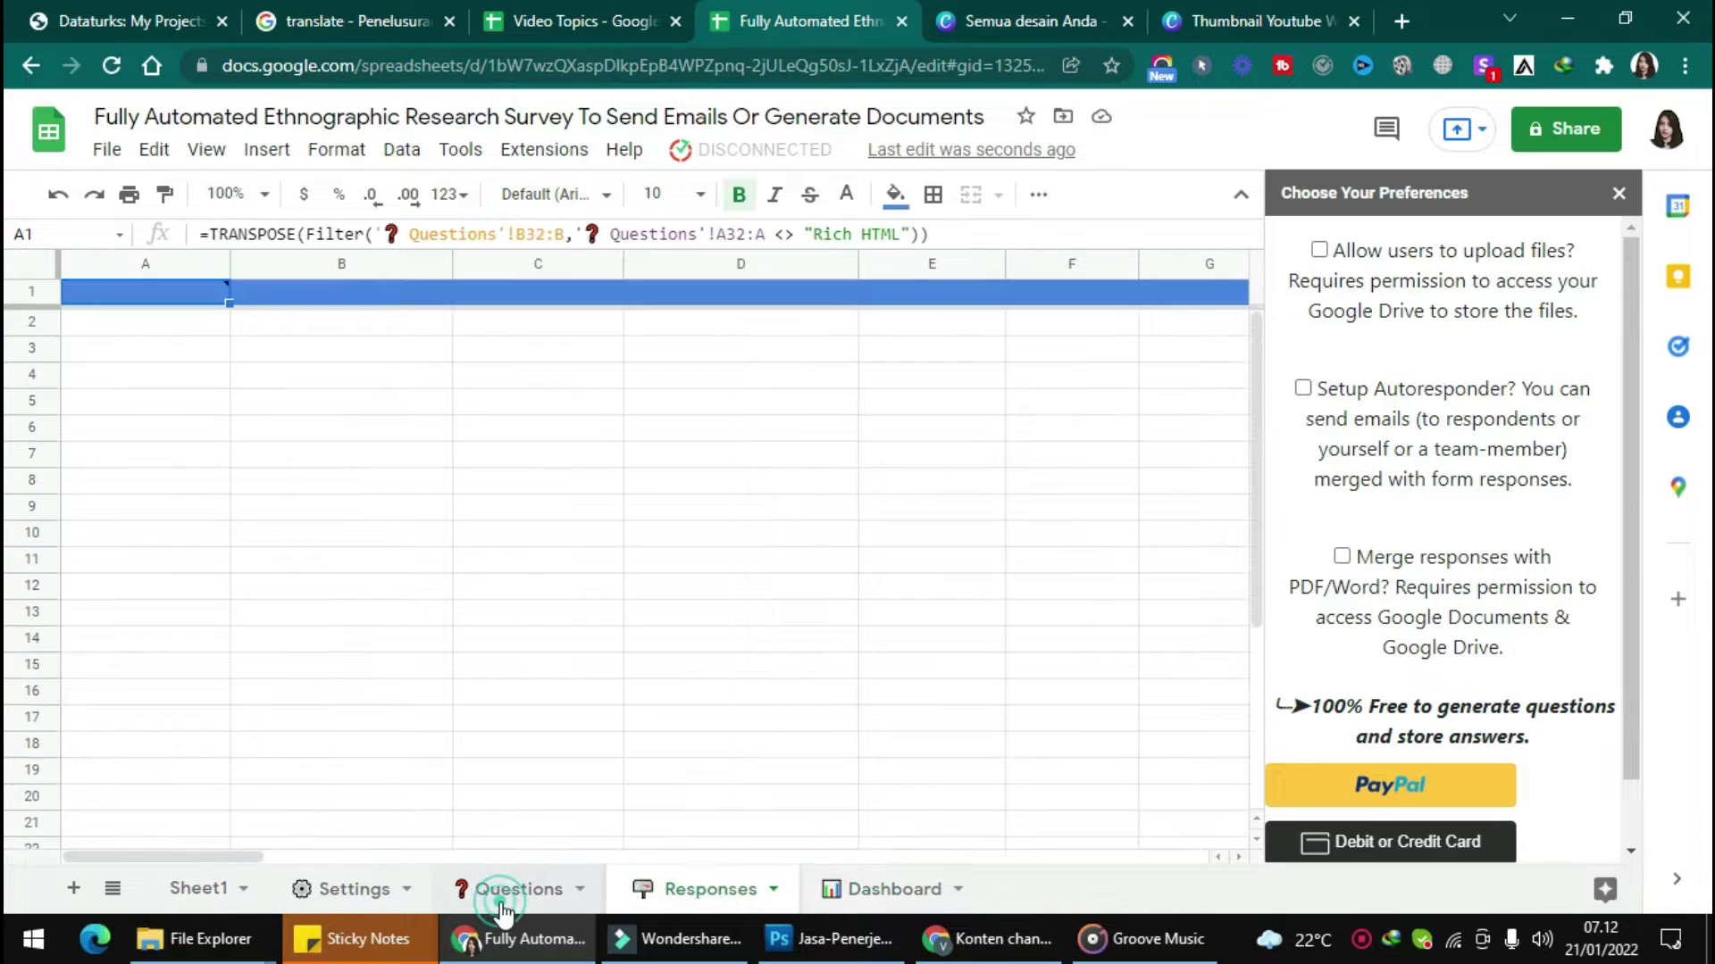
click(323, 891)
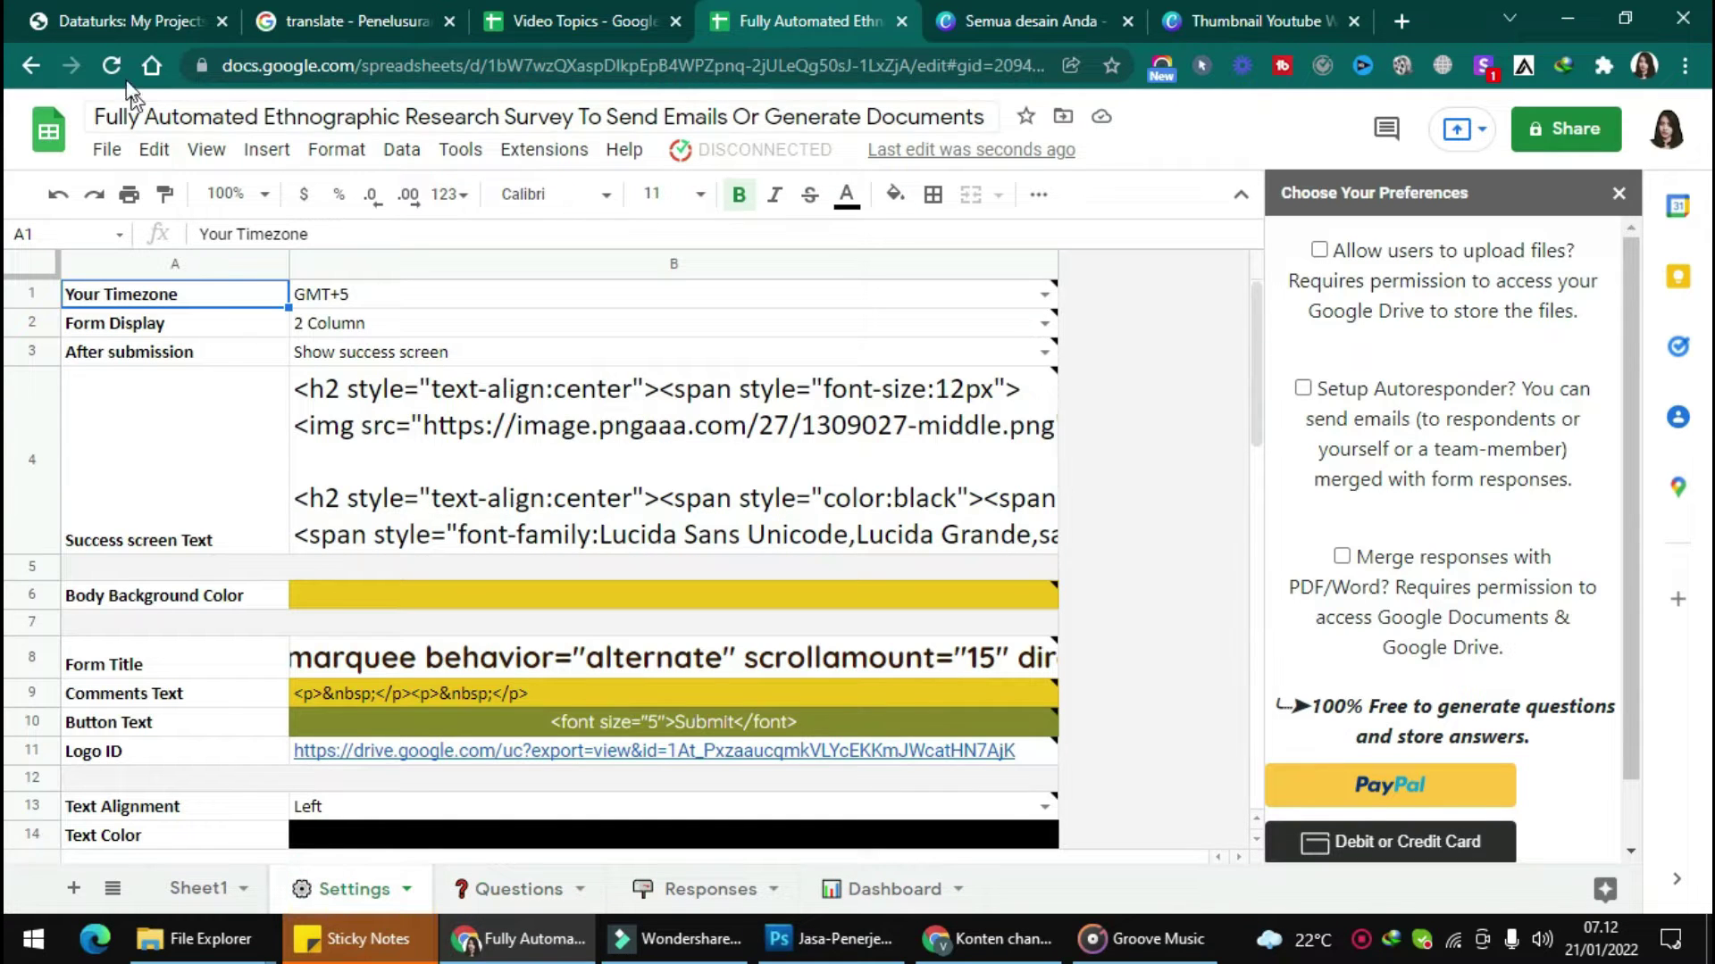
click(725, 152)
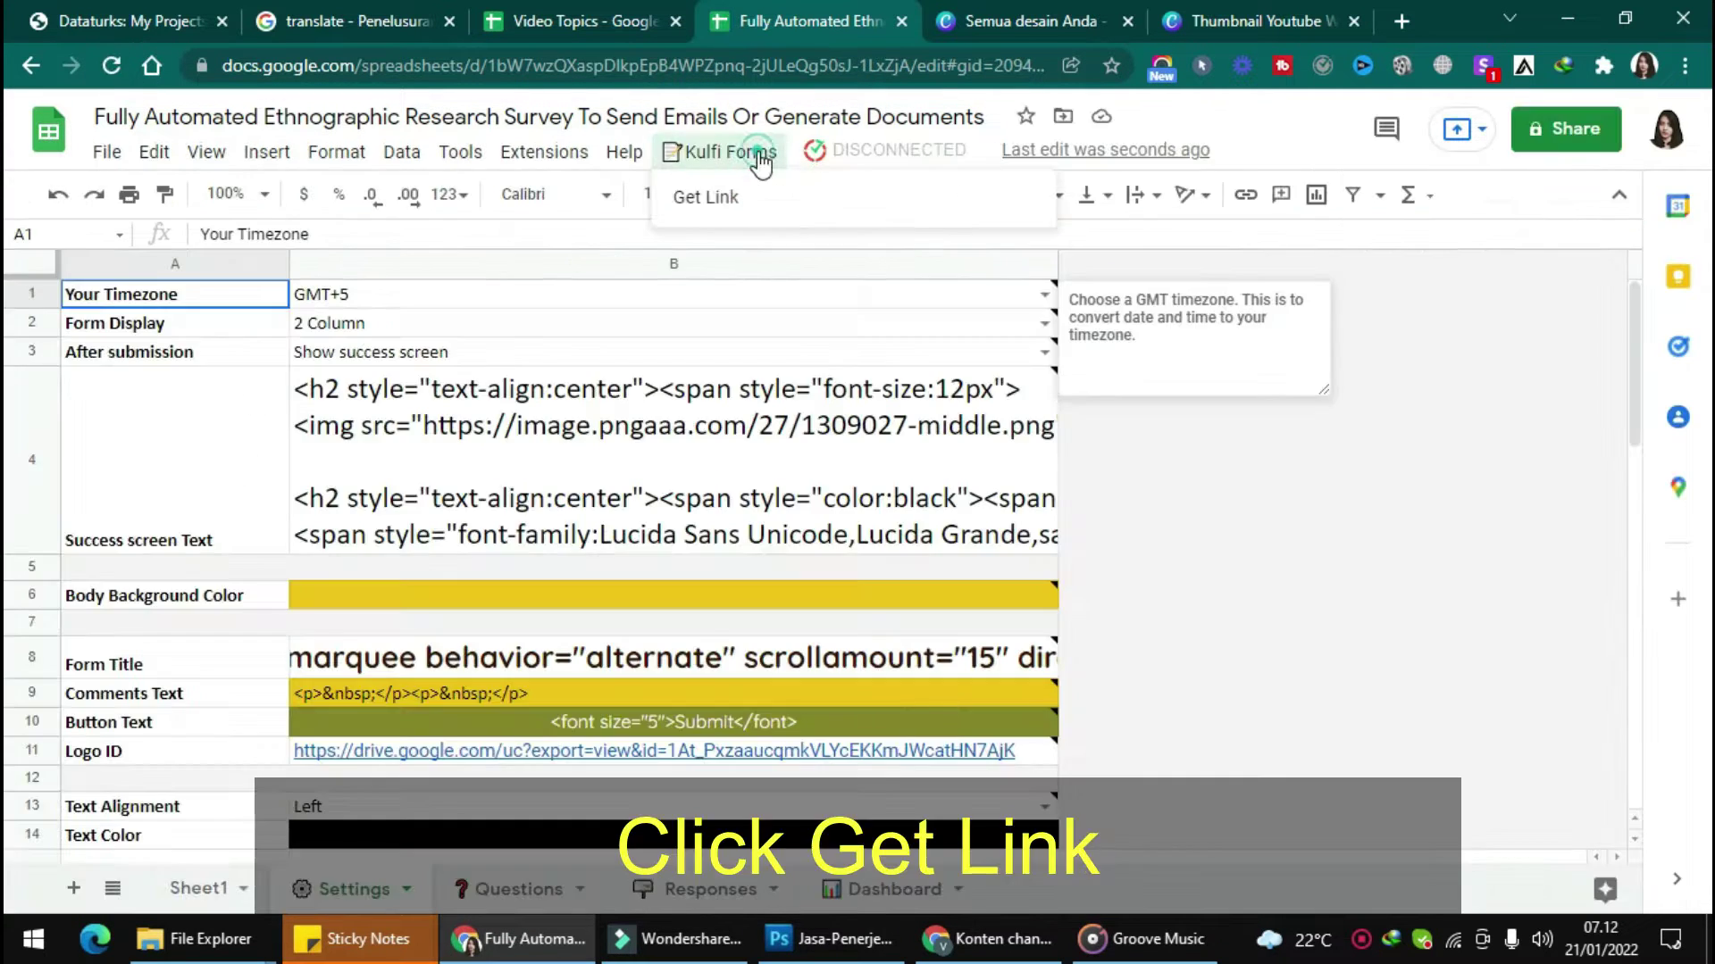
Request the form link and authorize the unverified Kulfi_Forms_ClientScript for the Google account
click(746, 189)
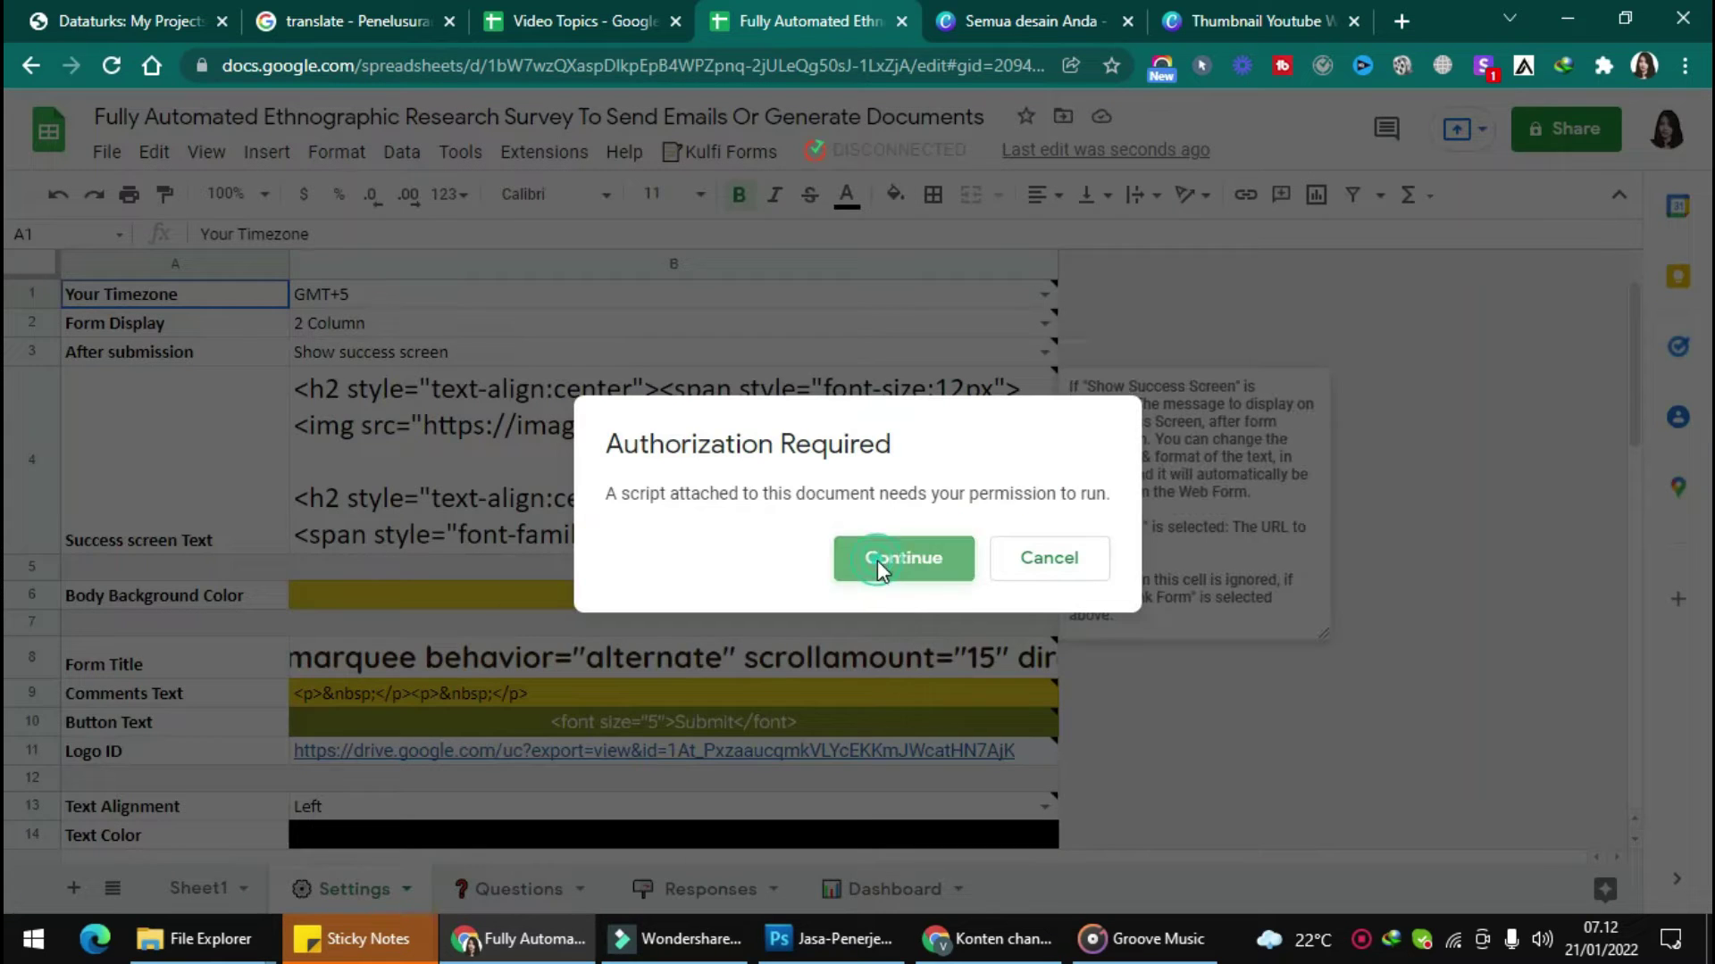
click(877, 560)
click(601, 499)
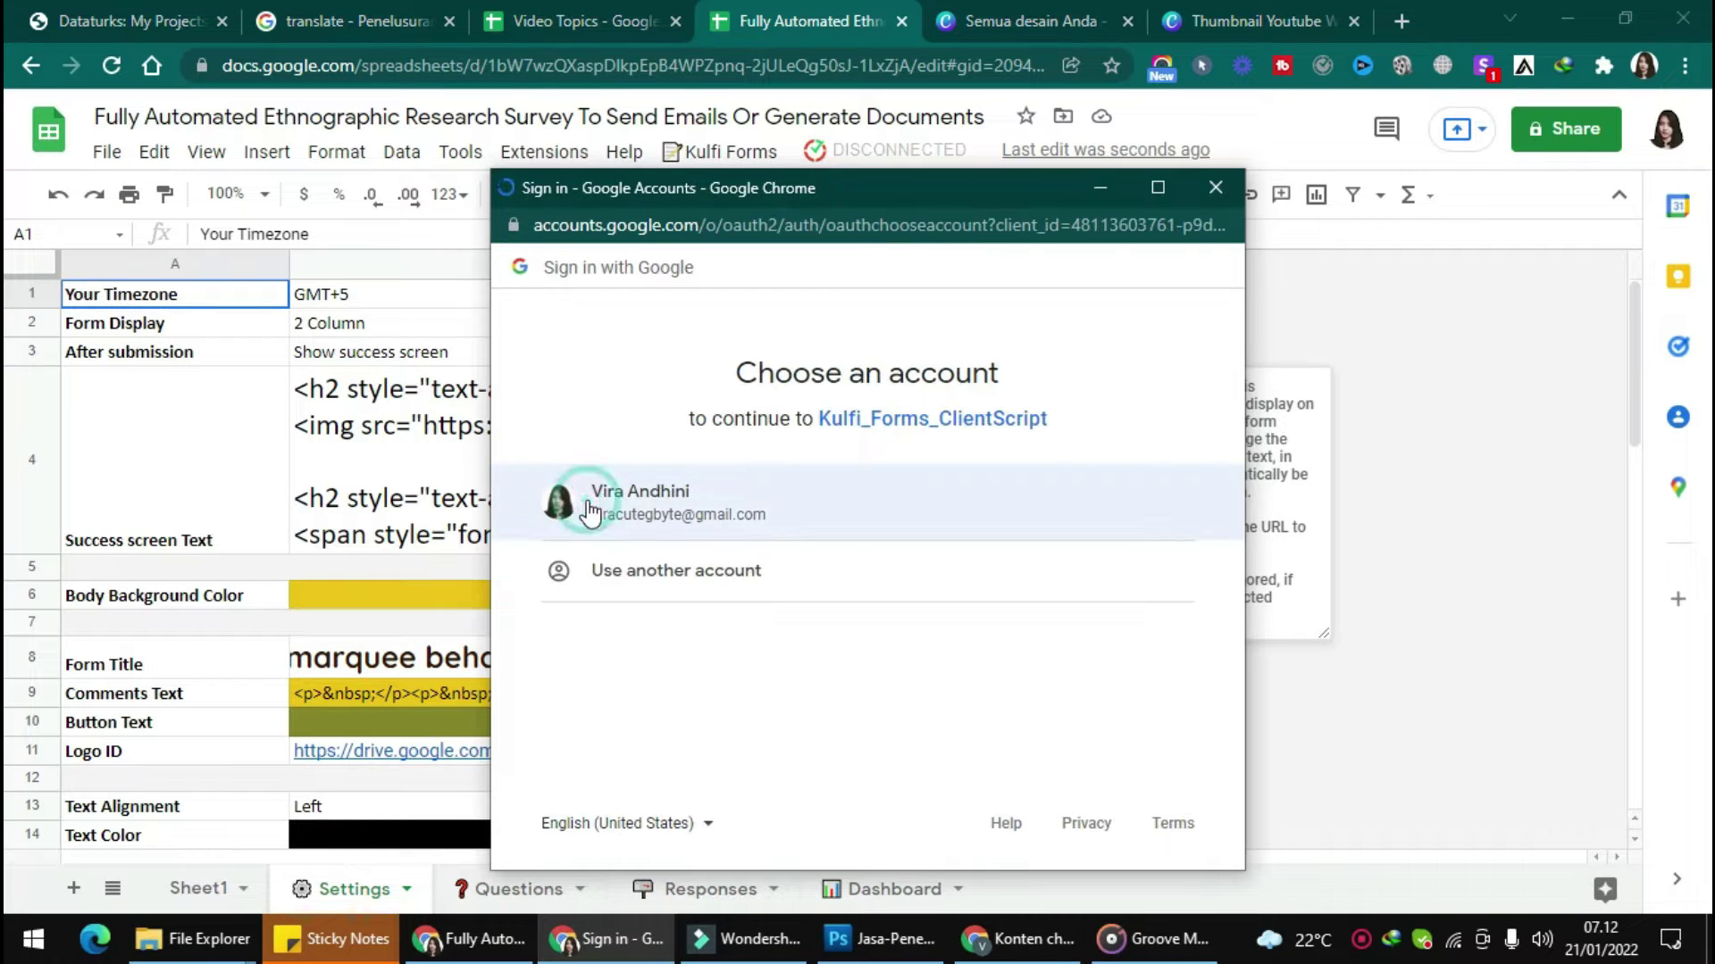
click(563, 668)
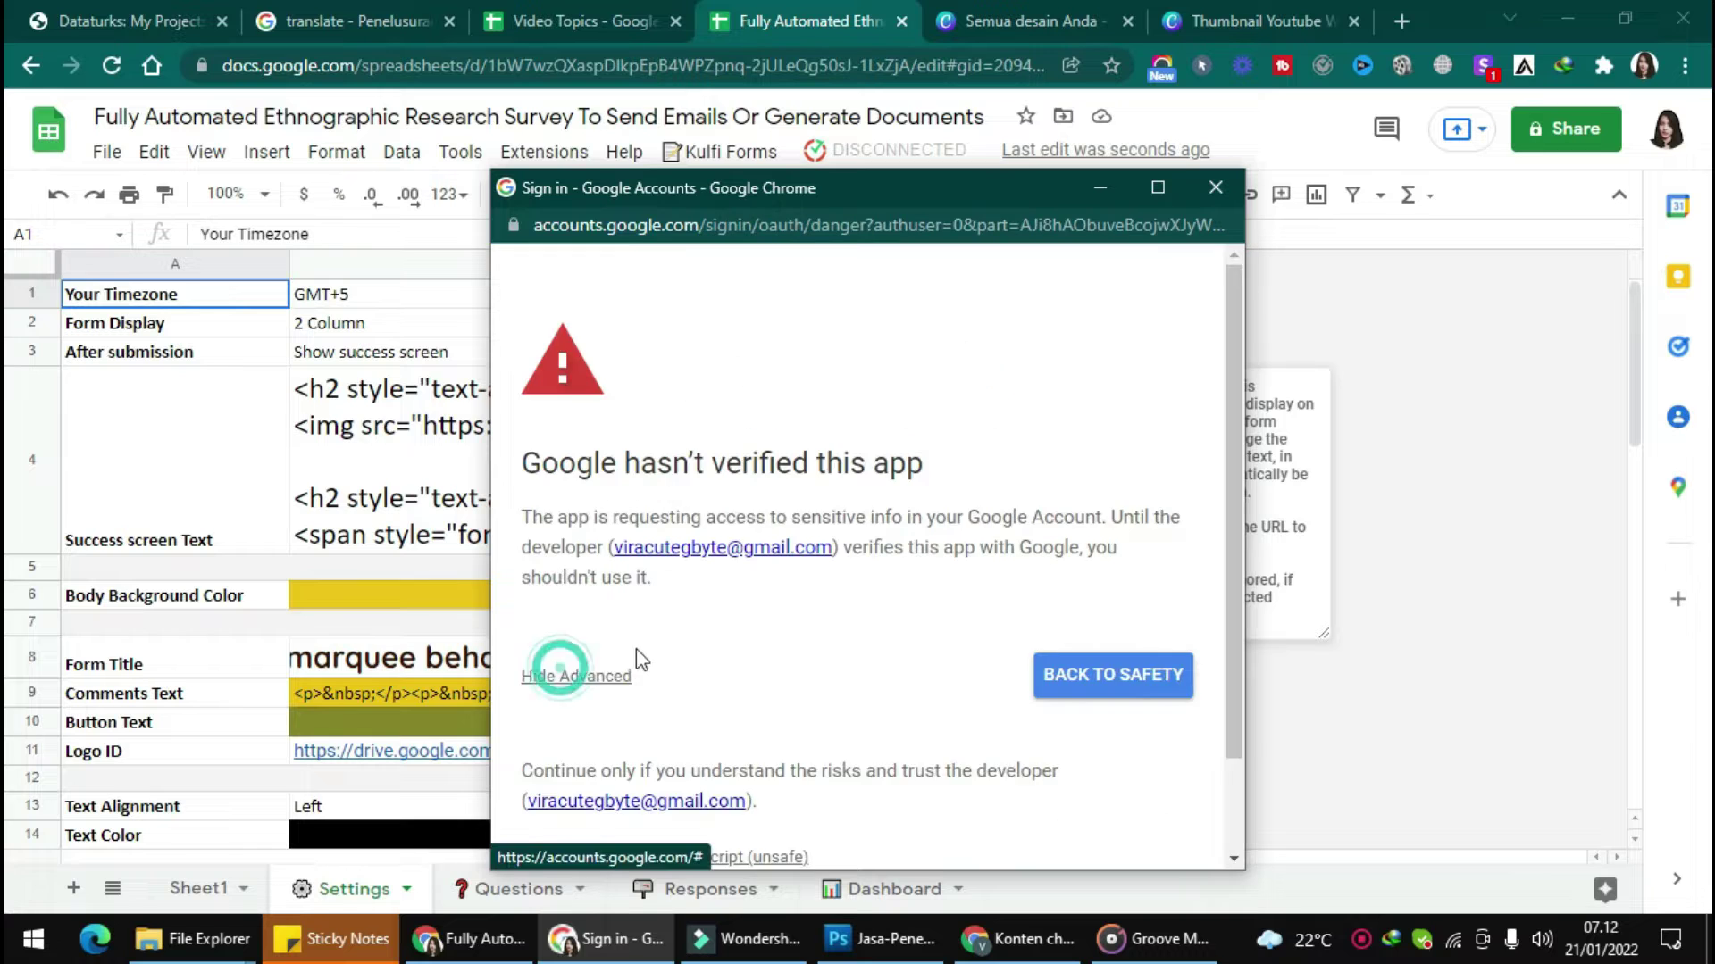
click(687, 744)
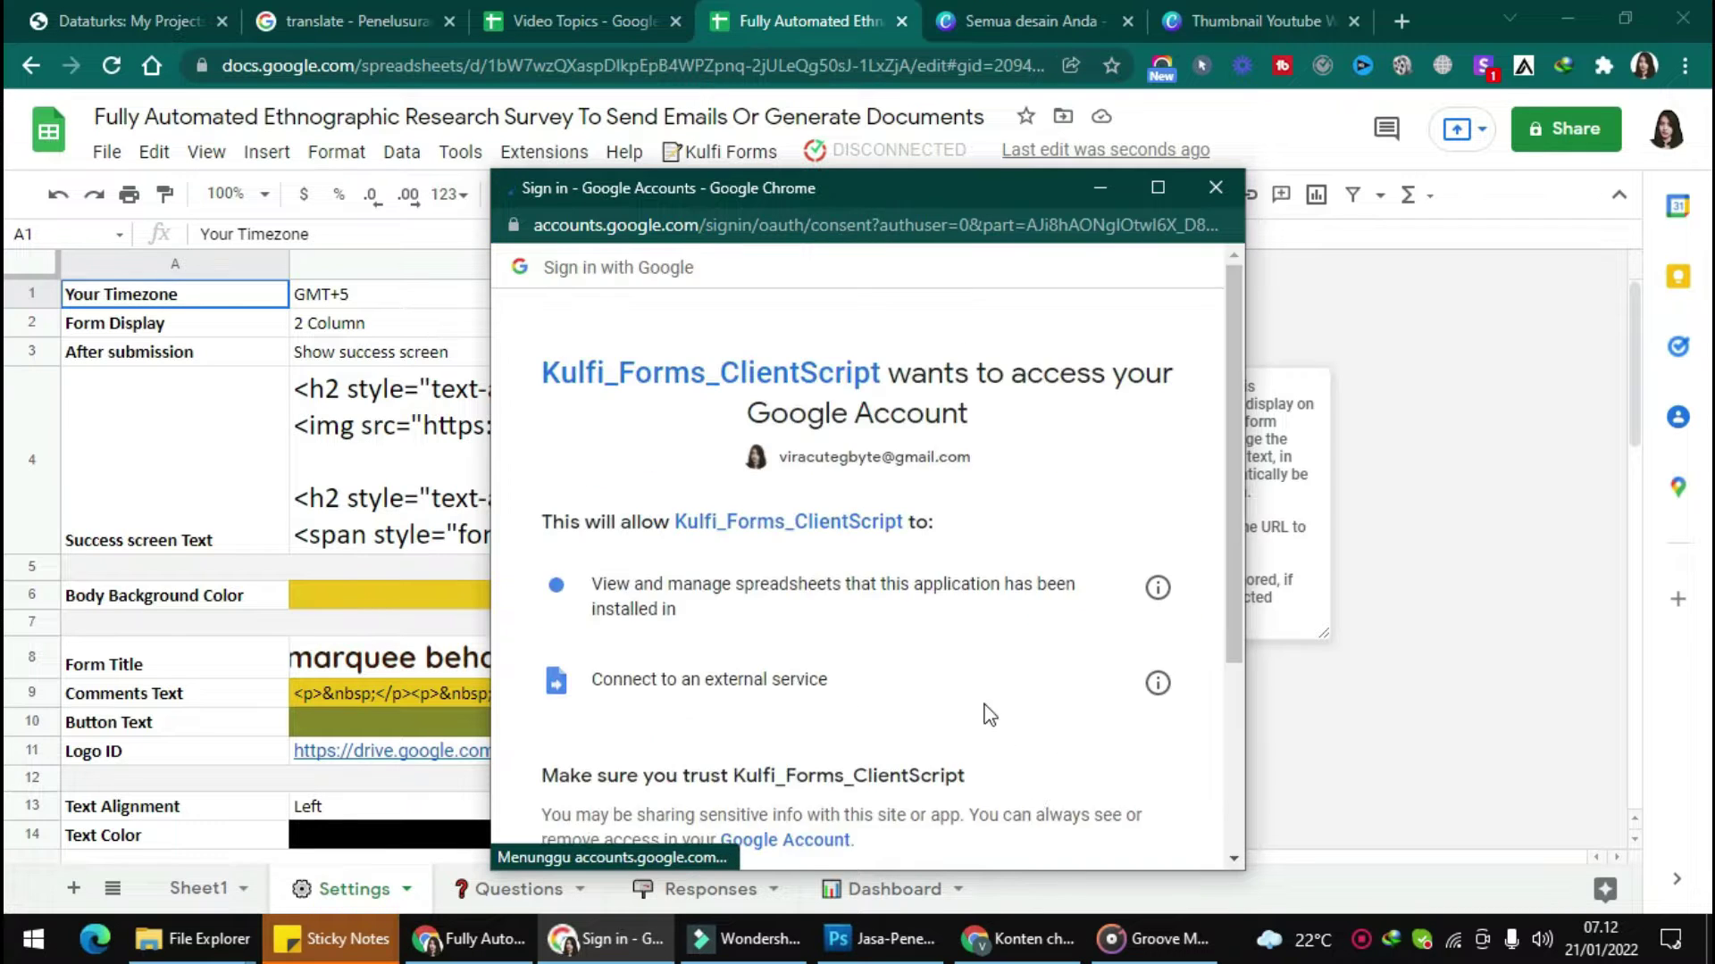
scroll(983, 712, down, 4)
click(1000, 703)
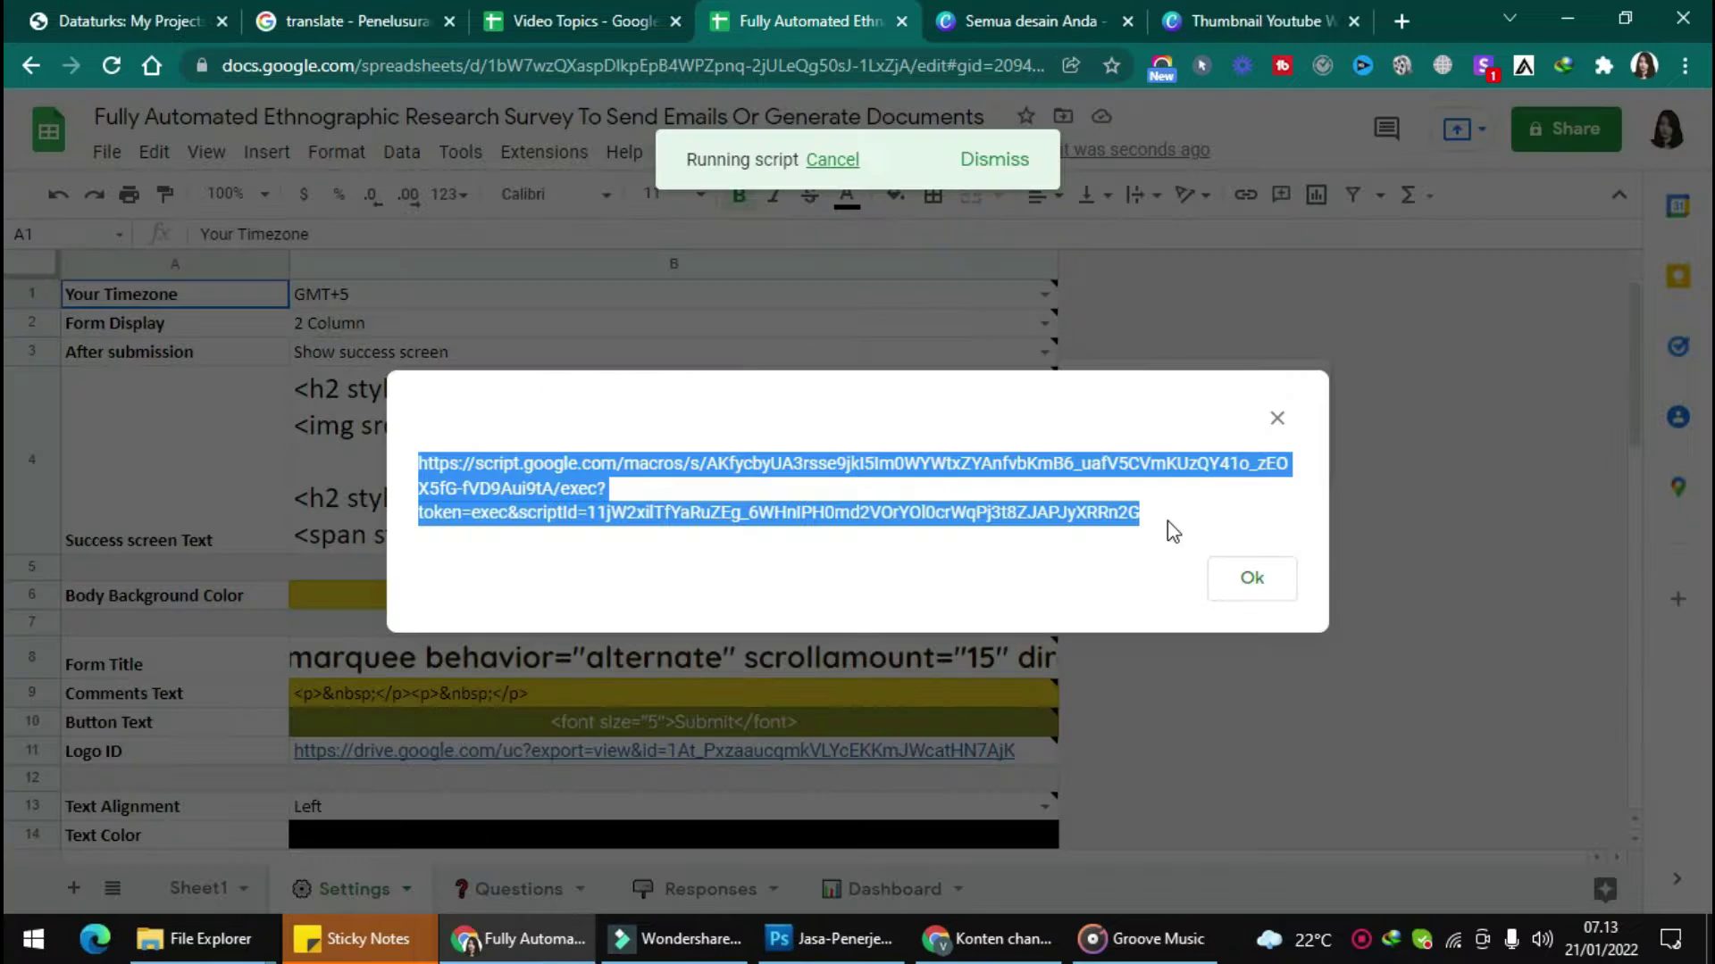
Copy the survey form link and load it in a new browser tab
key(ctrl+c)
key(ctrl+t)
key(ctrl+v)
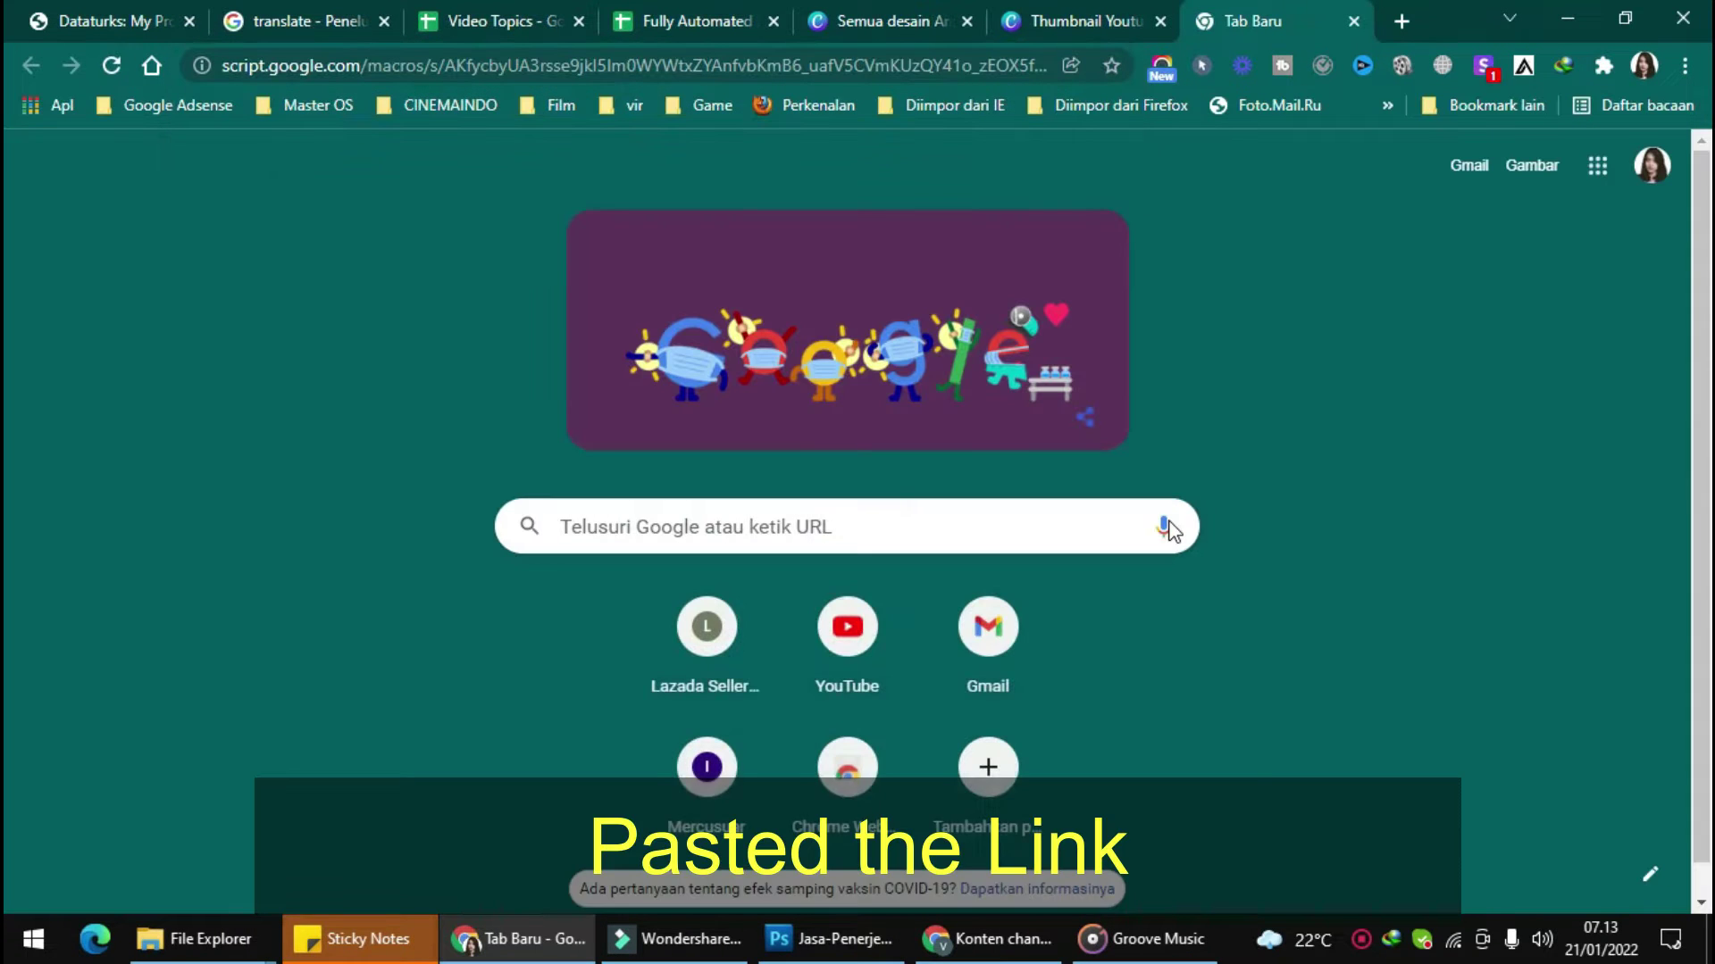
key(Return)
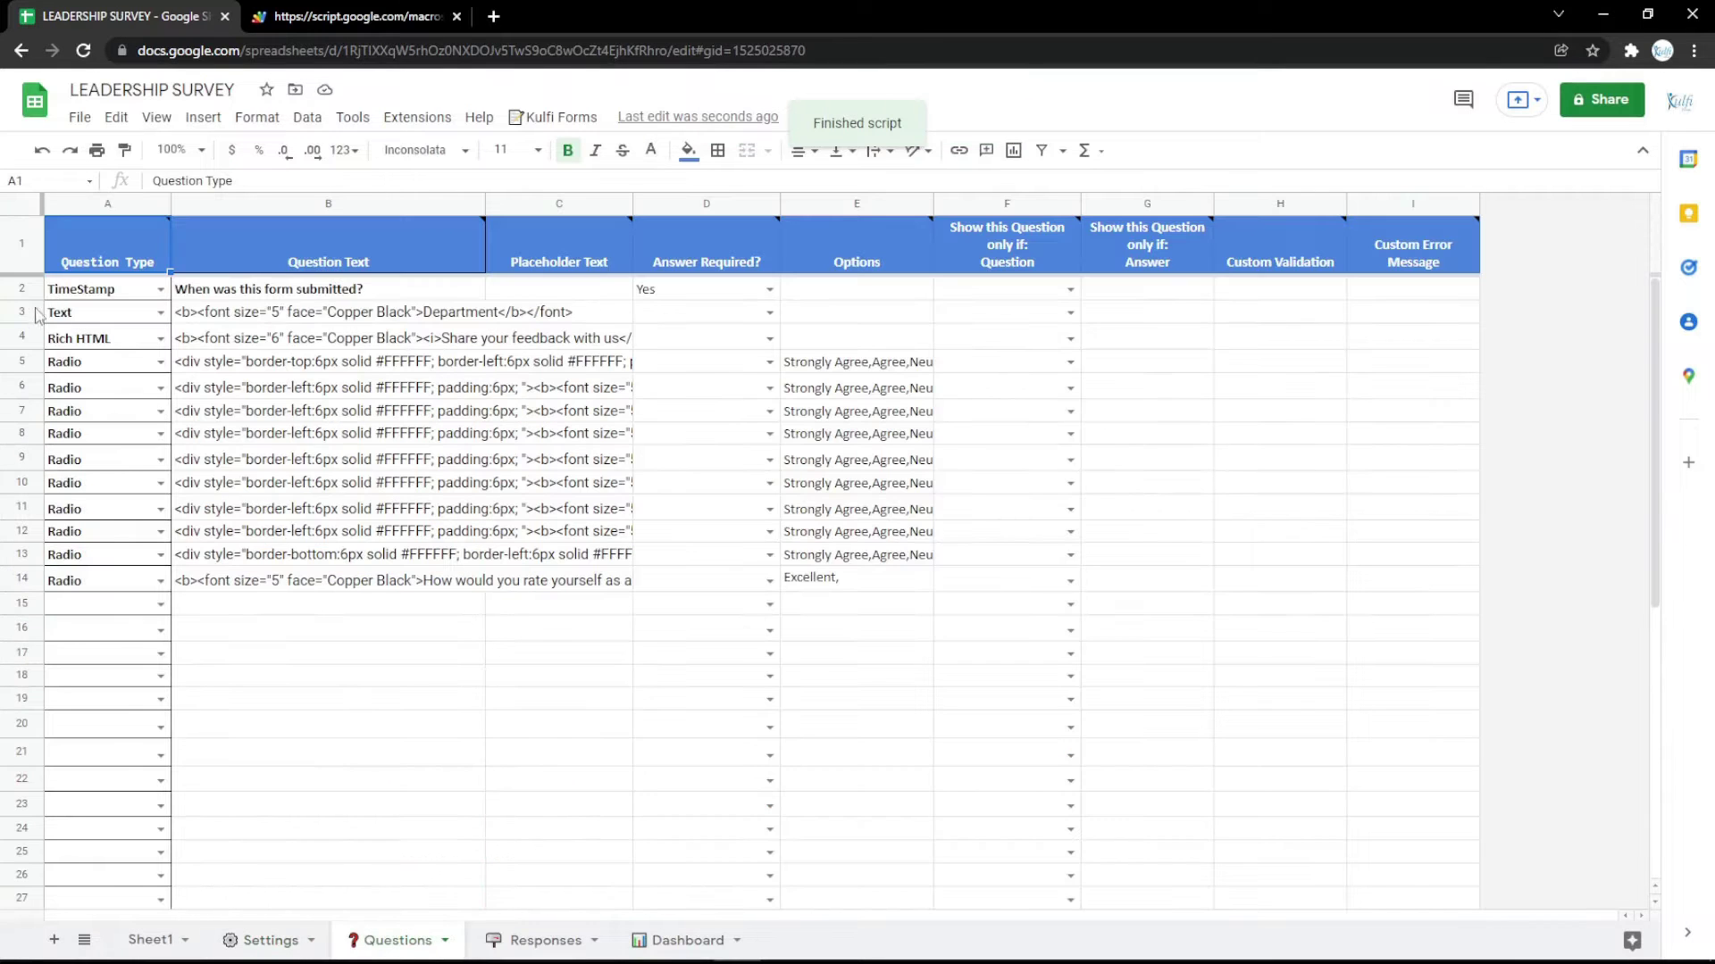
Insert a blank row above row 3, set A3 to Text, and copy the Department text into B3
click(22, 311)
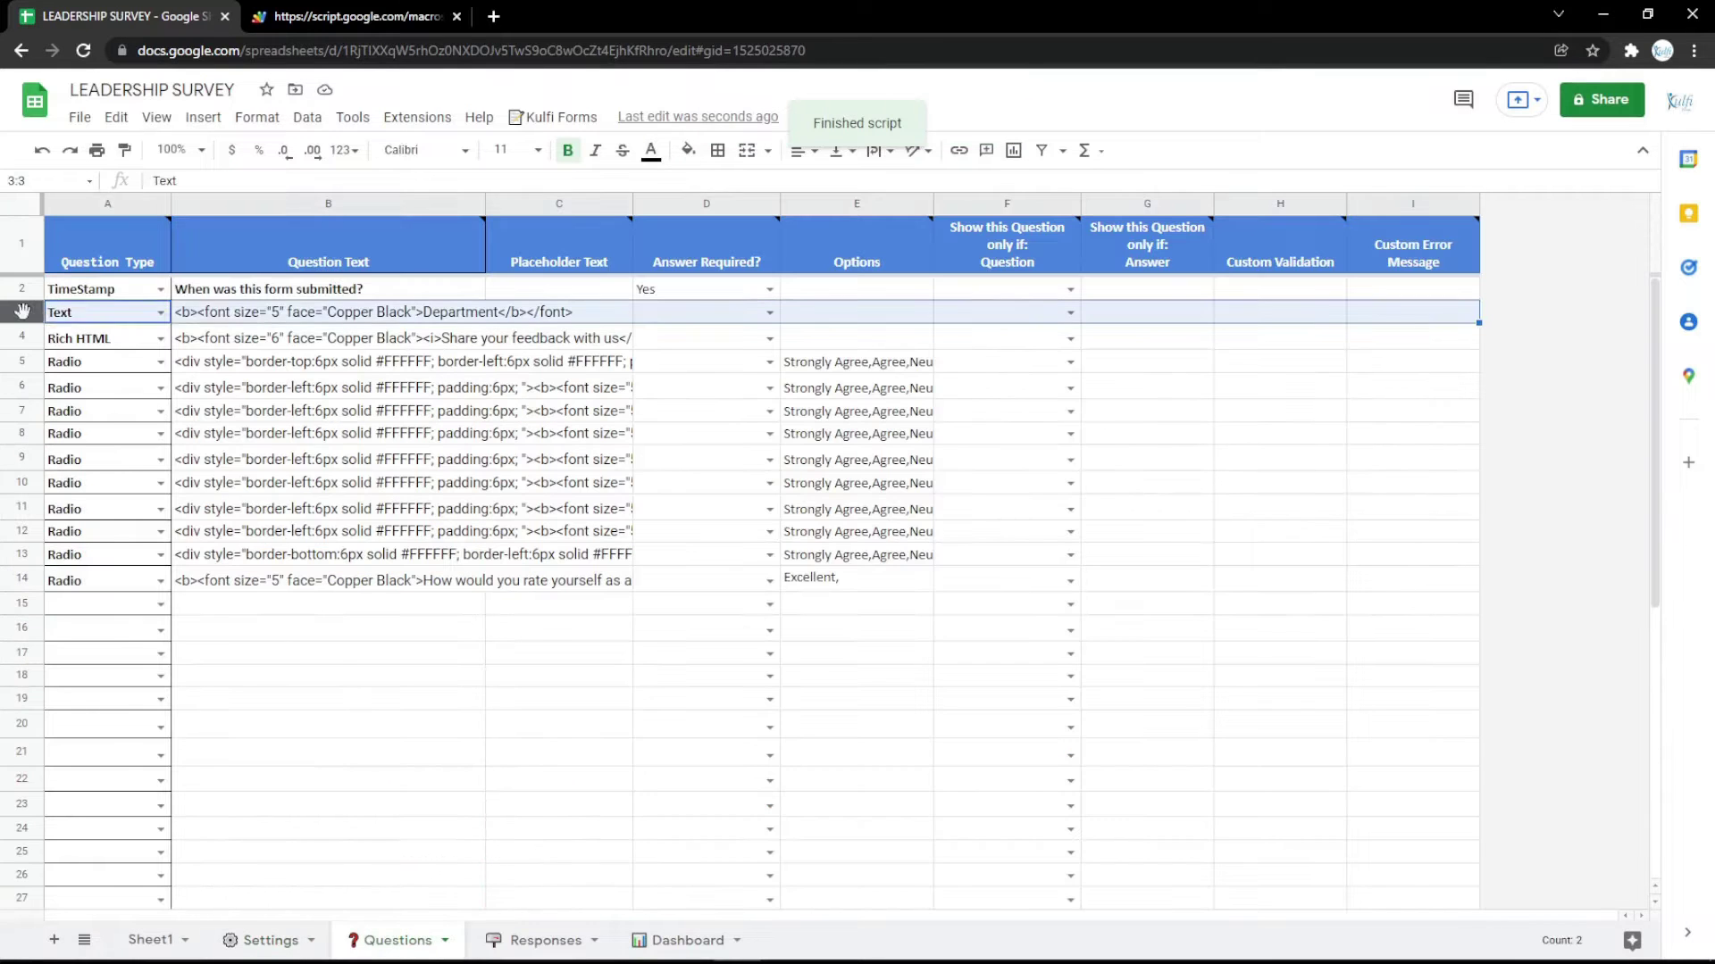
right_click(22, 312)
click(116, 484)
click(161, 311)
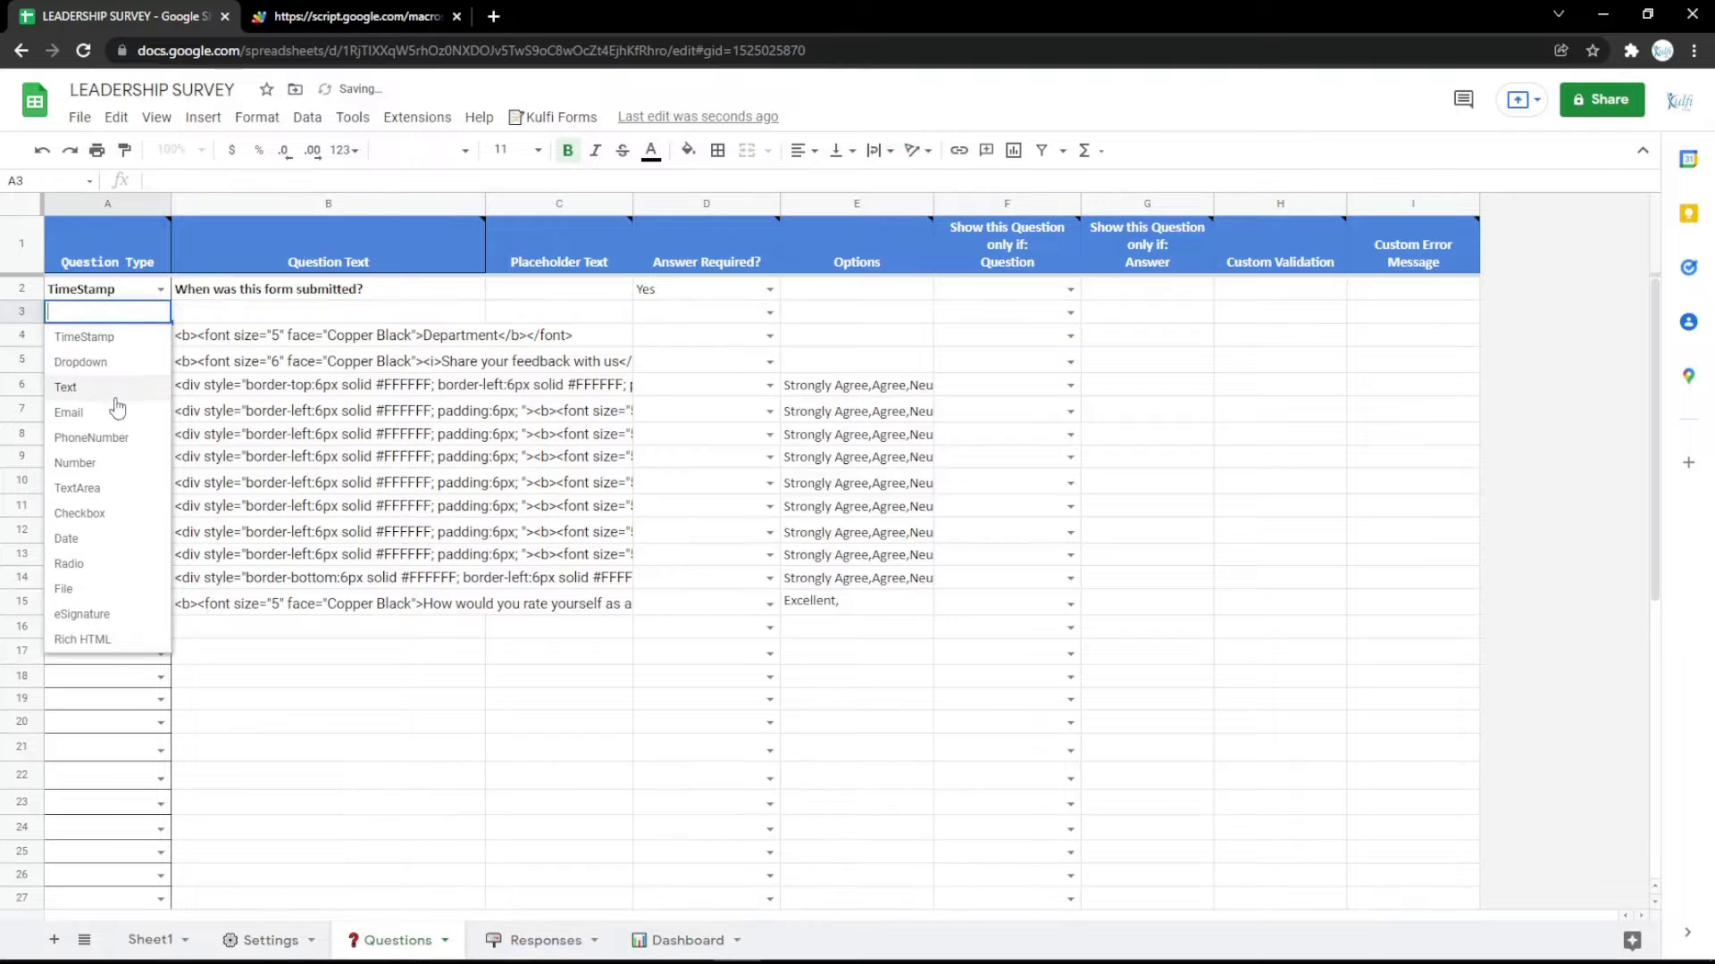
click(118, 390)
click(284, 338)
key(ctrl+c)
click(308, 312)
key(ctrl+v)
Relabel B3 as Name and preview the new question on the reloaded form
double_click(448, 310)
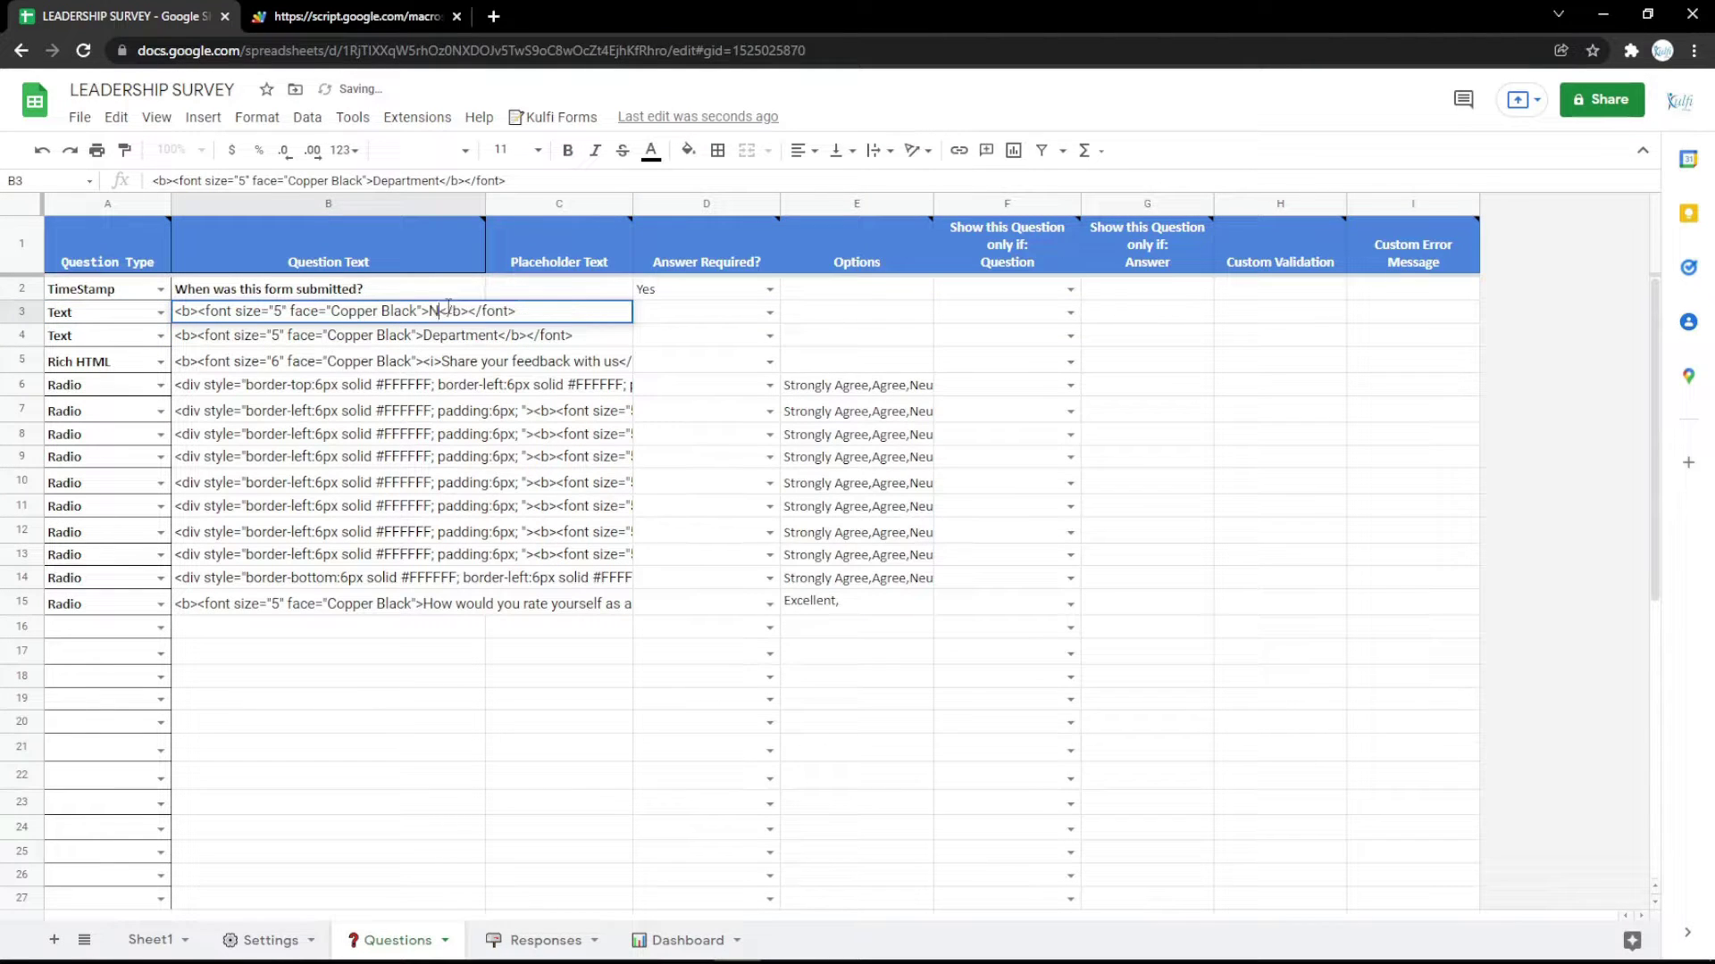
key(Return)
key(ctrl+Tab)
key(F5)
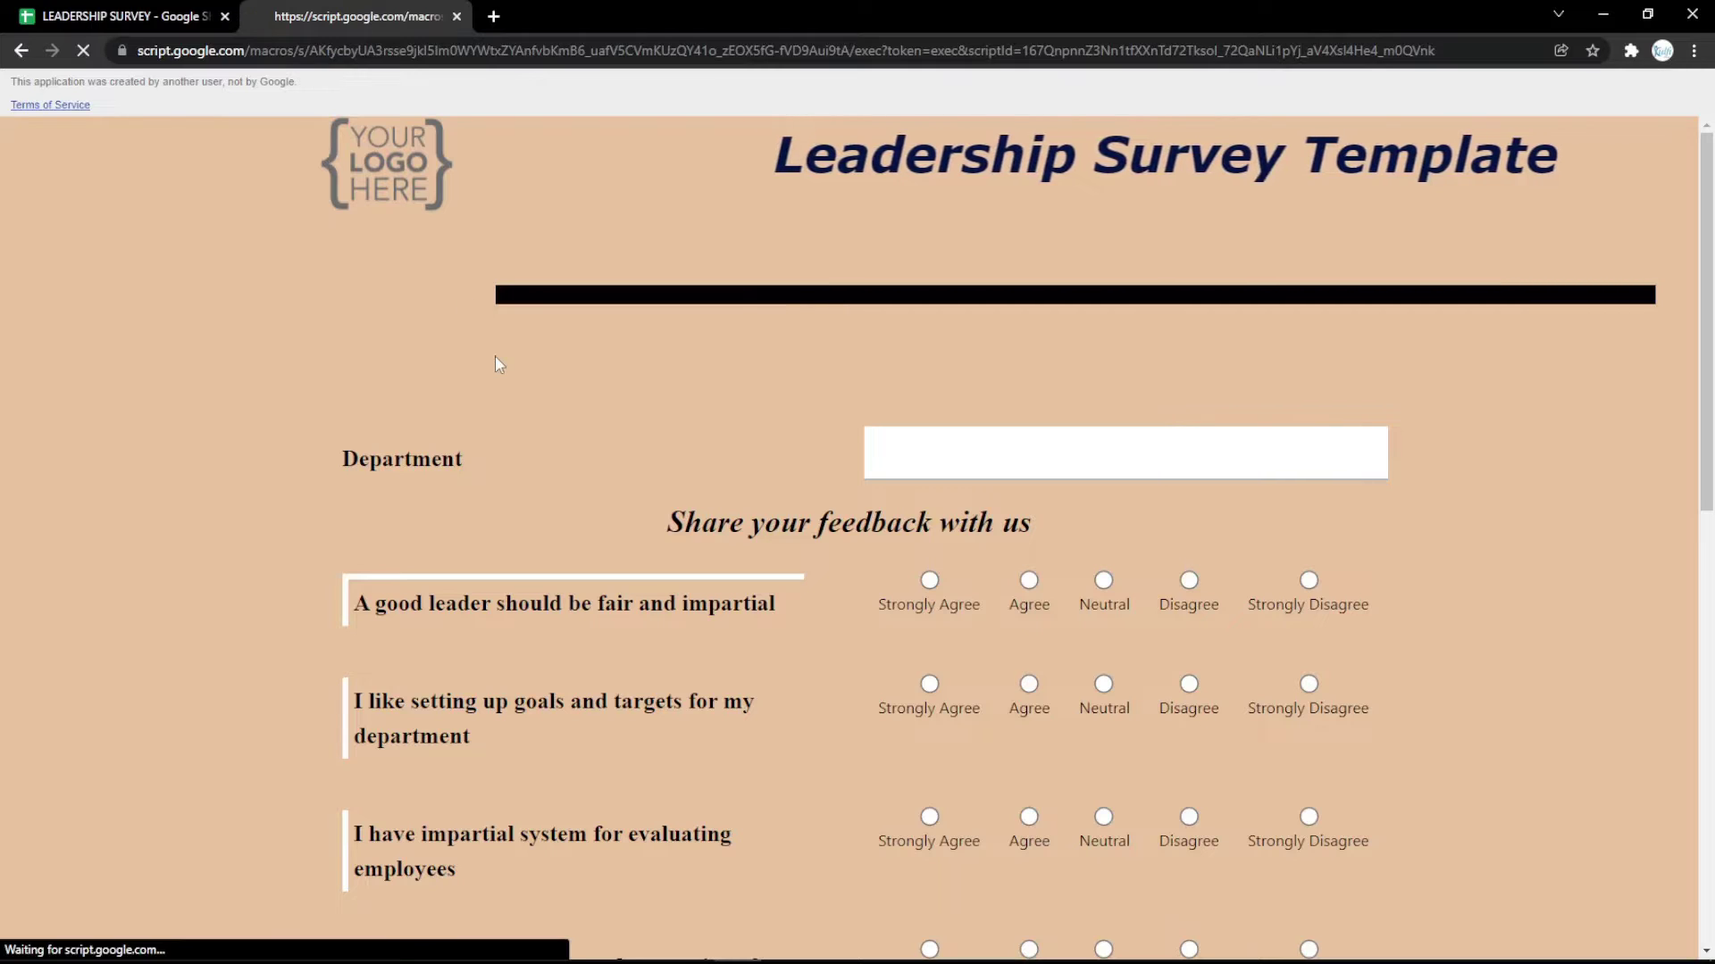
key(ctrl+shift+Tab)
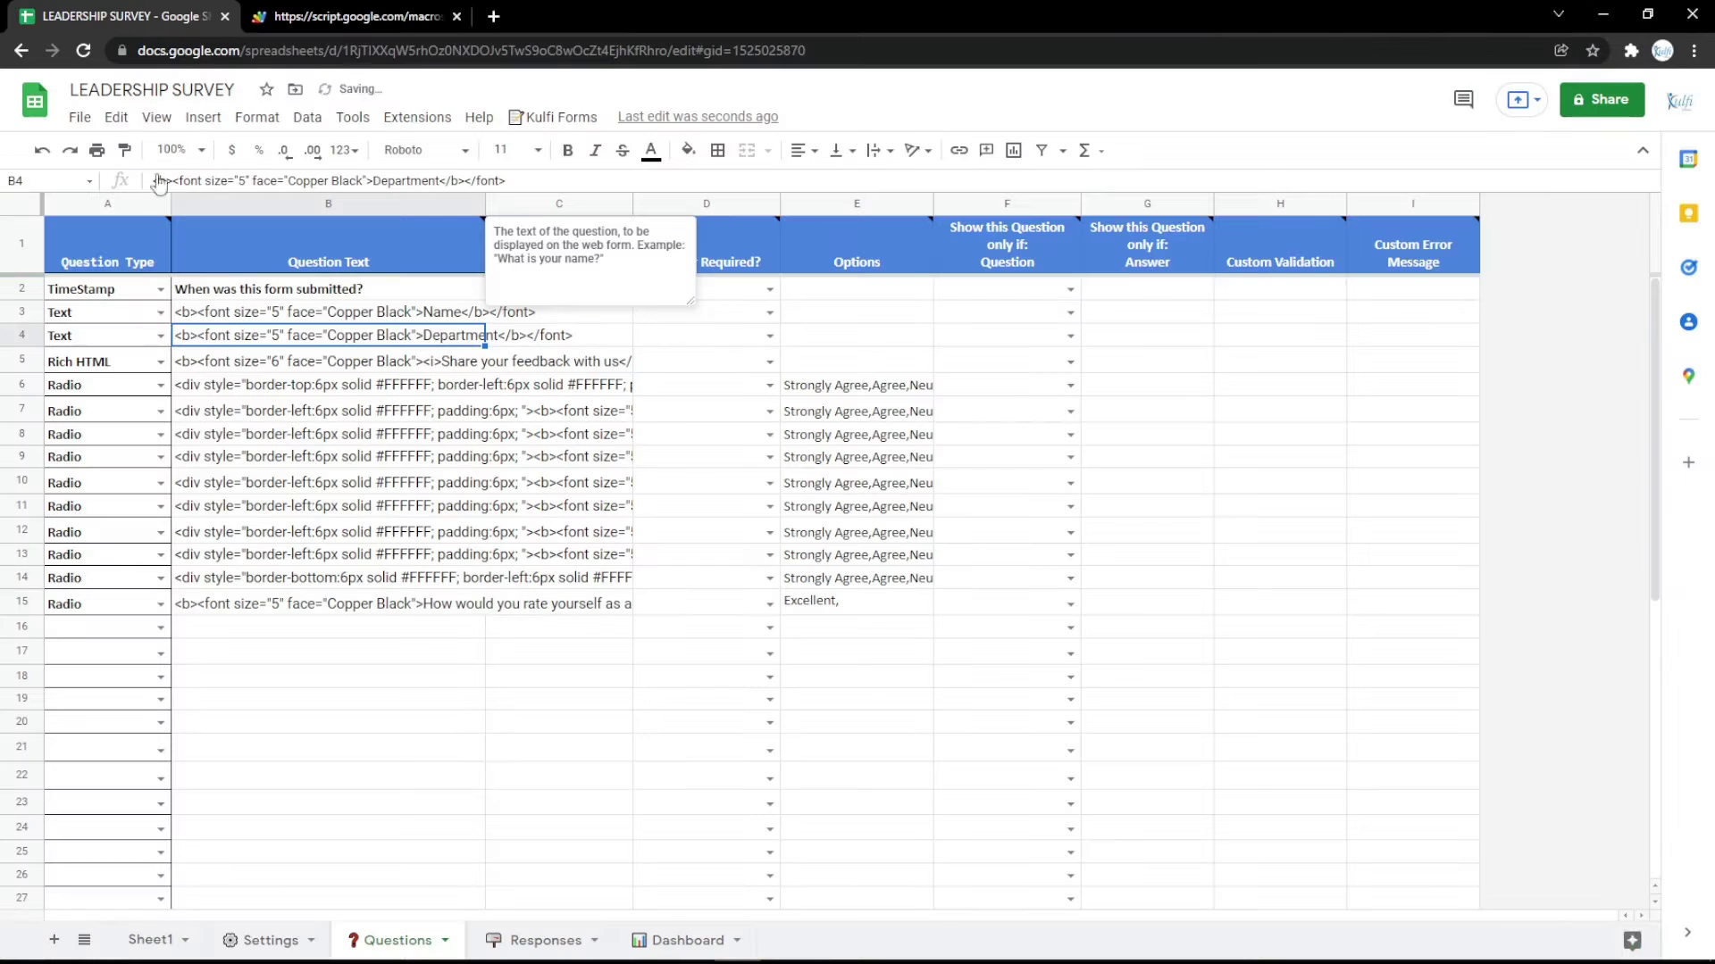
Change row 3 to an Email question labelled Email and preview it on the form
click(160, 312)
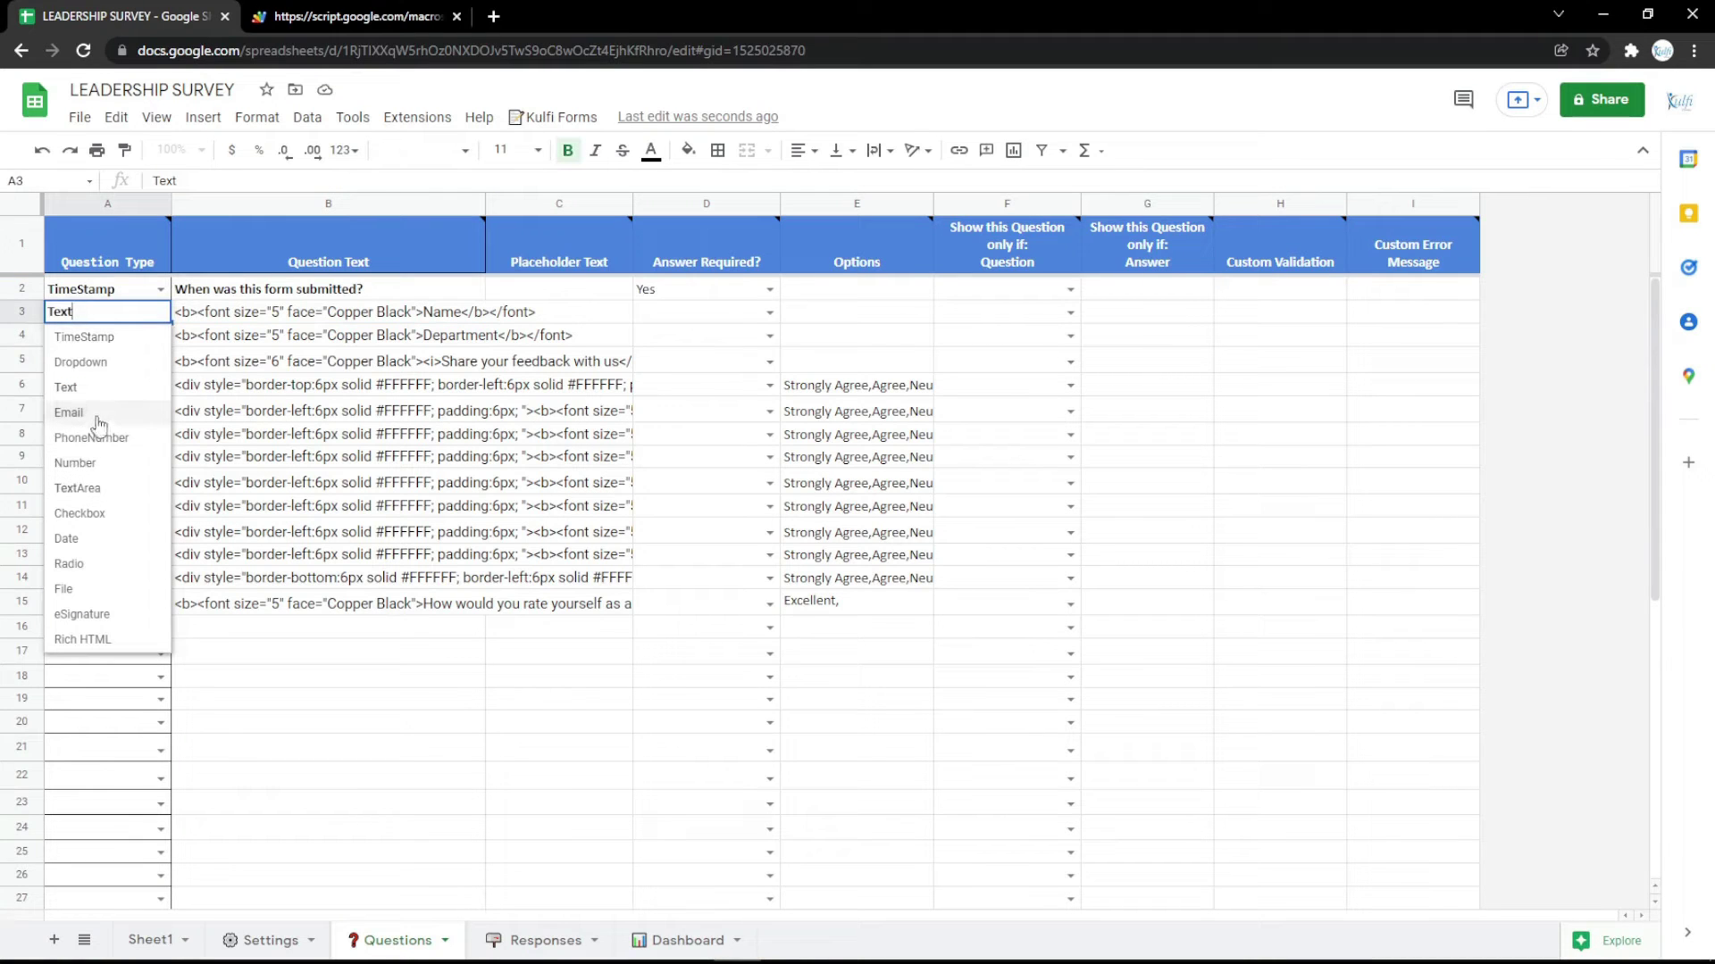
click(88, 414)
double_click(327, 309)
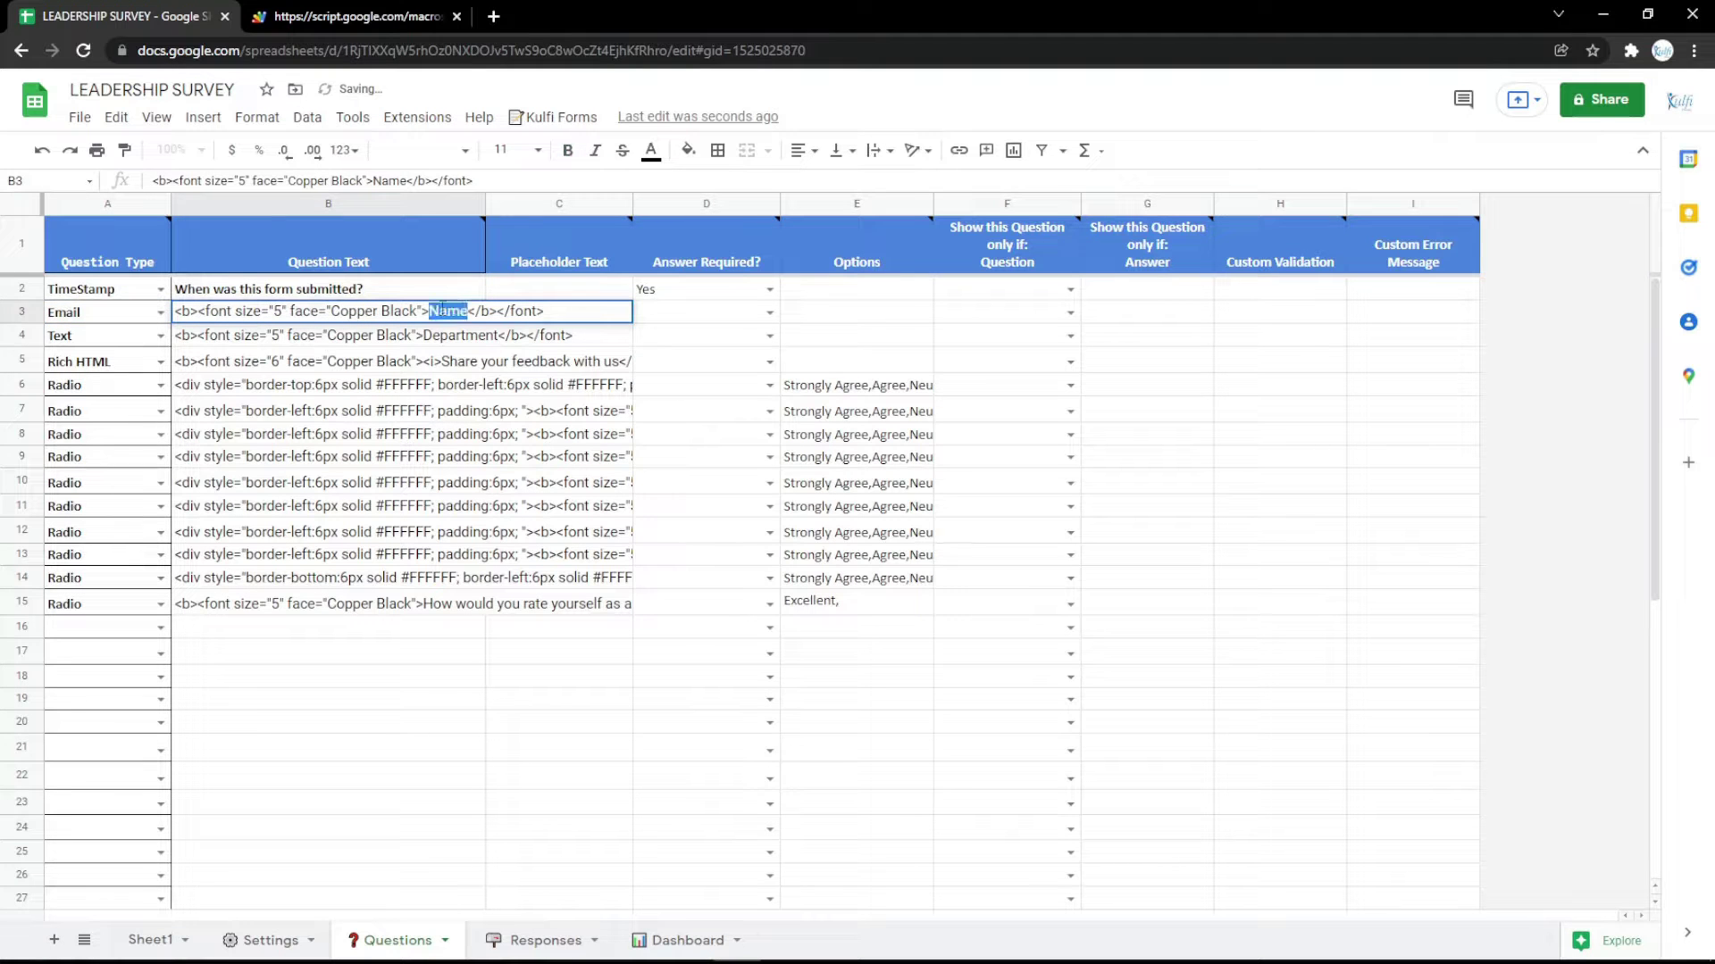
key(Return)
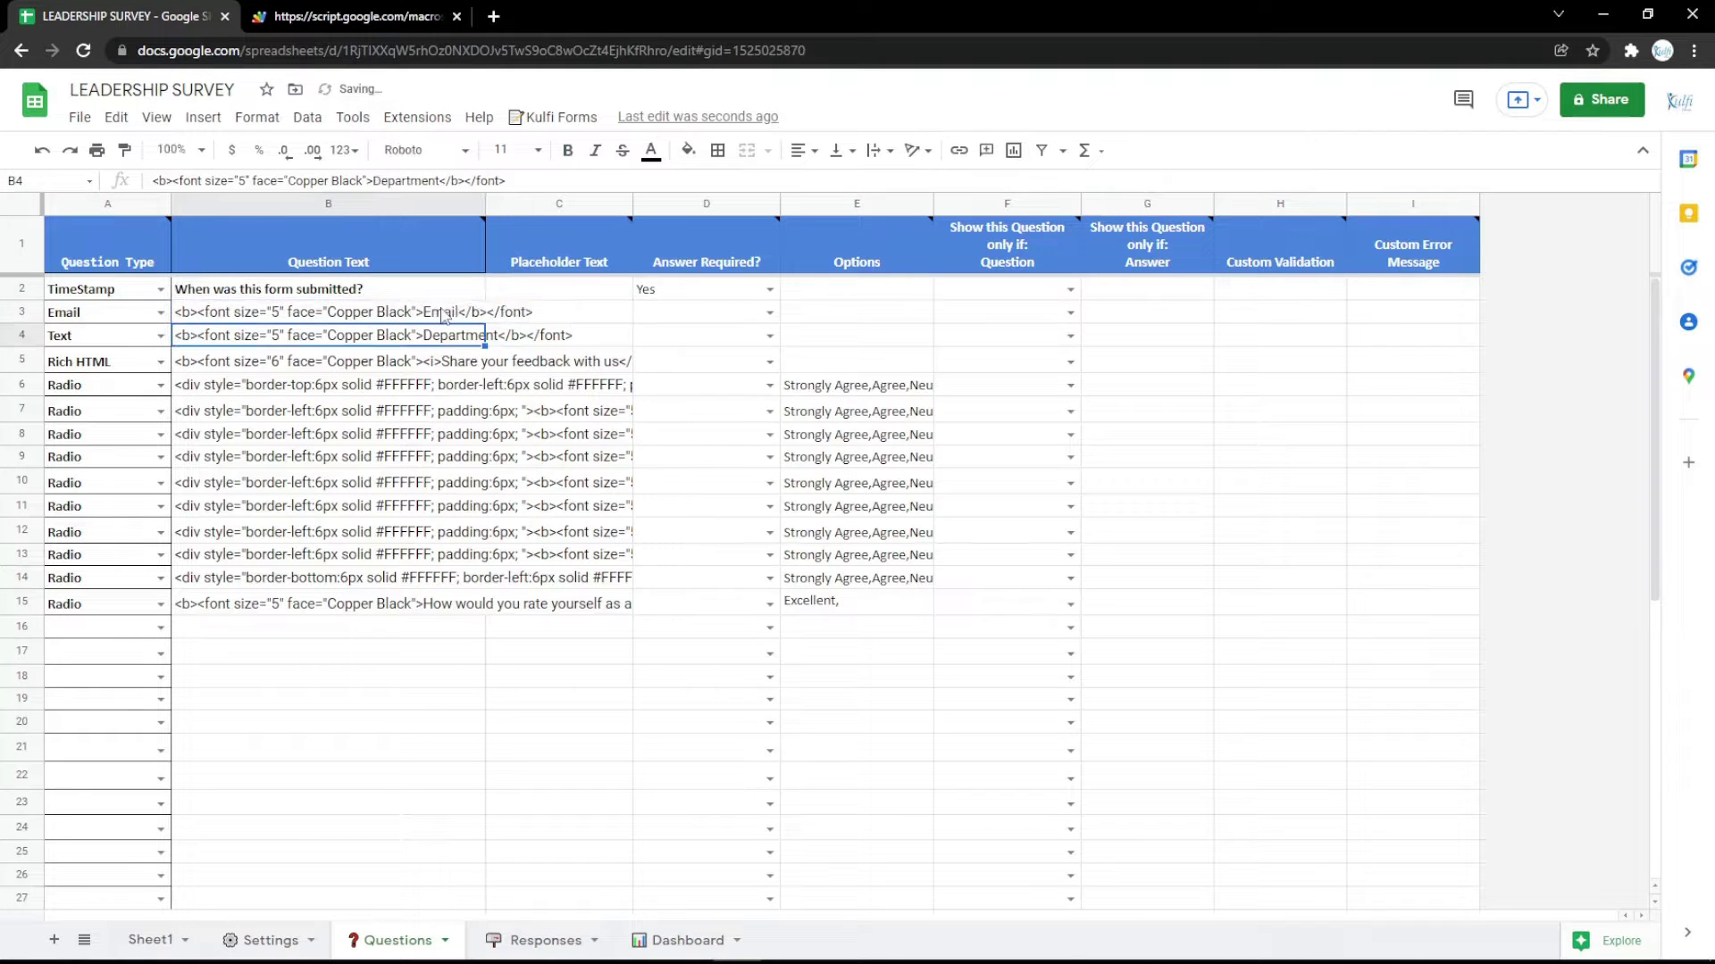
click(406, 13)
key(F5)
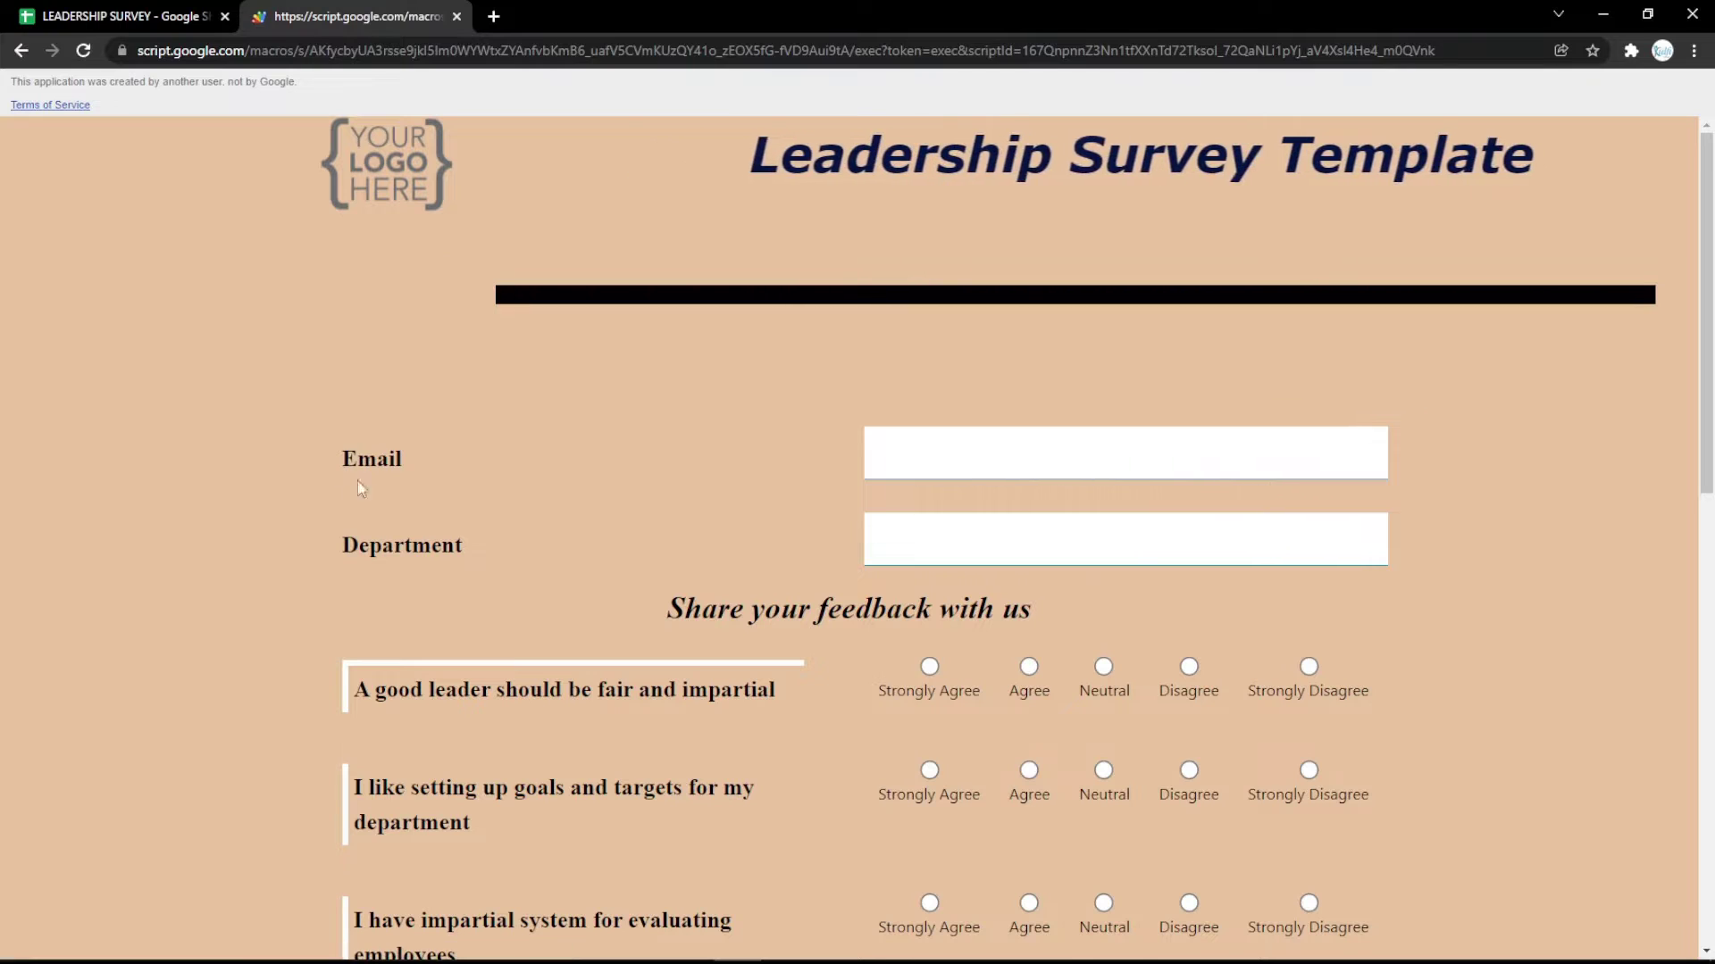
Make row 3 a PhoneNumber question labelled 'Phone Number' and preview it on the form
click(188, 13)
click(160, 312)
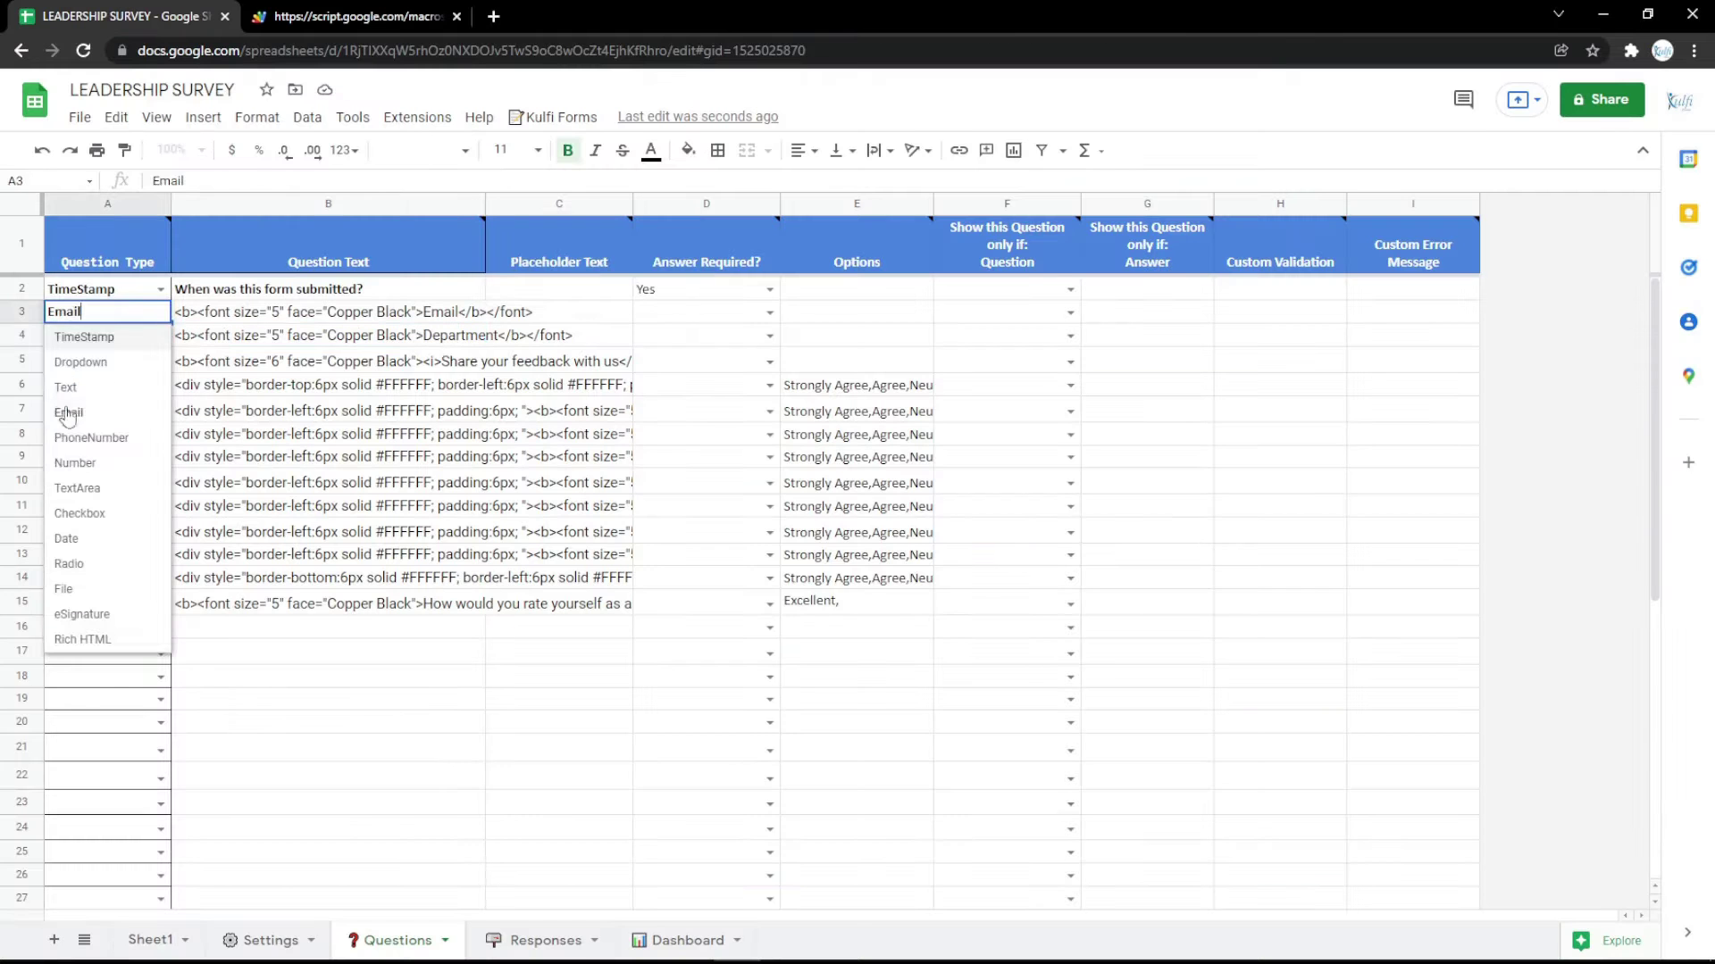
click(83, 436)
click(410, 312)
double_click(456, 312)
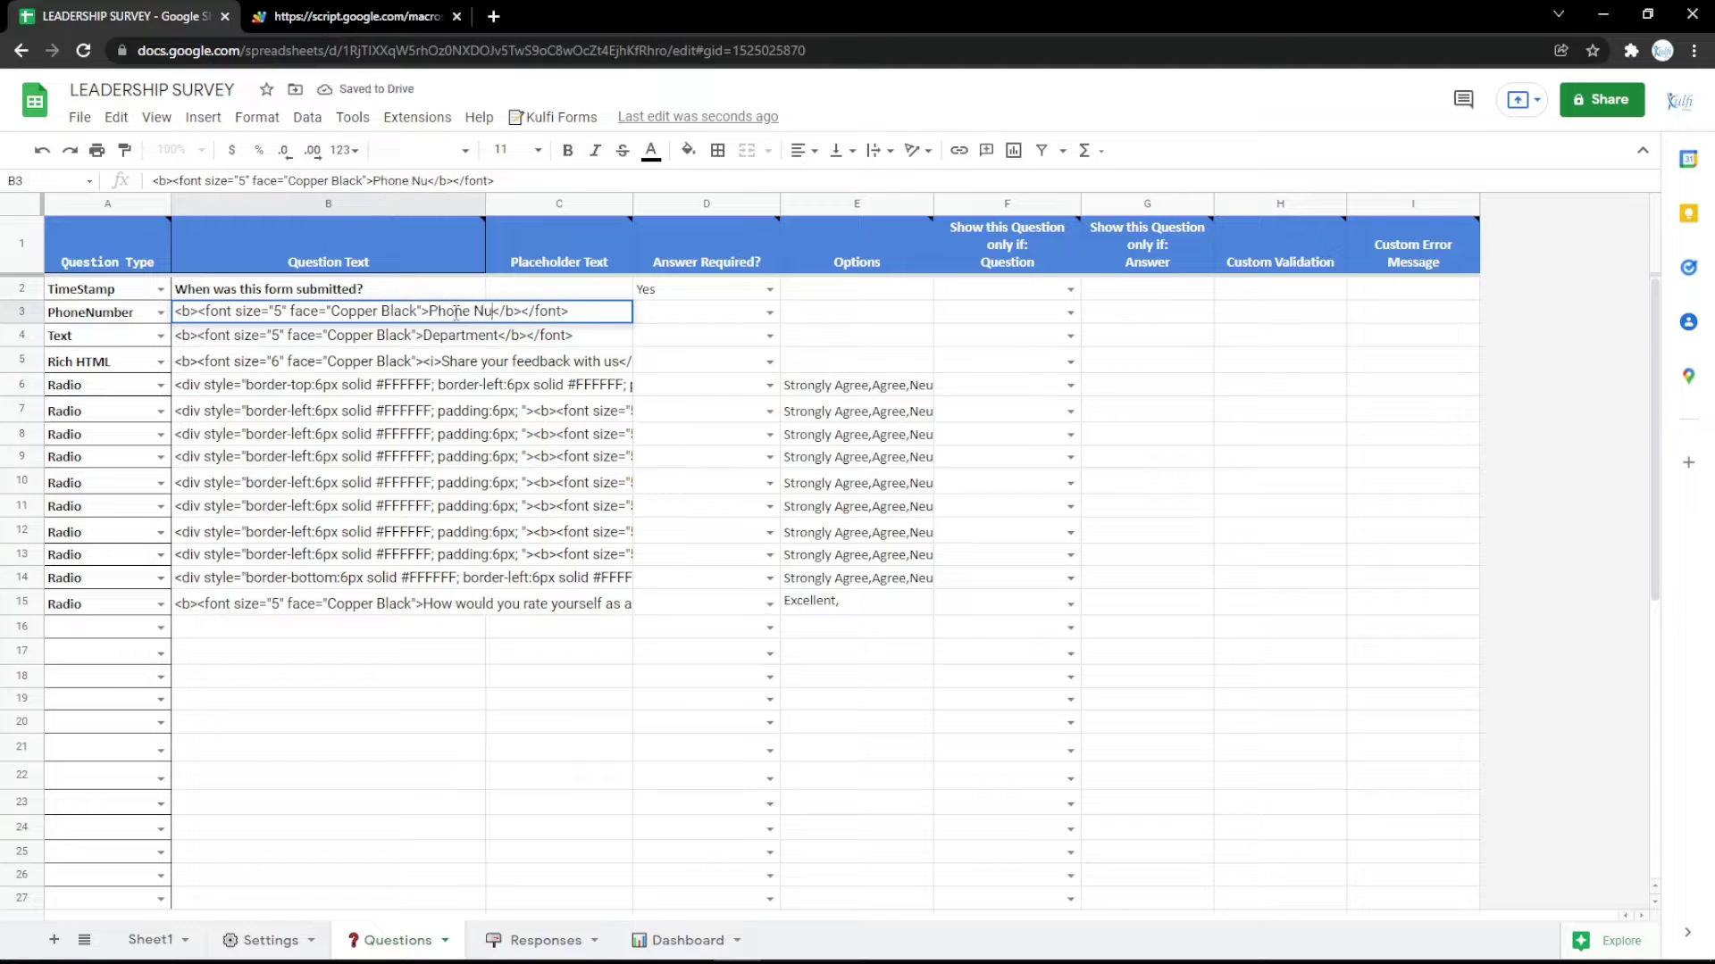
key(Return)
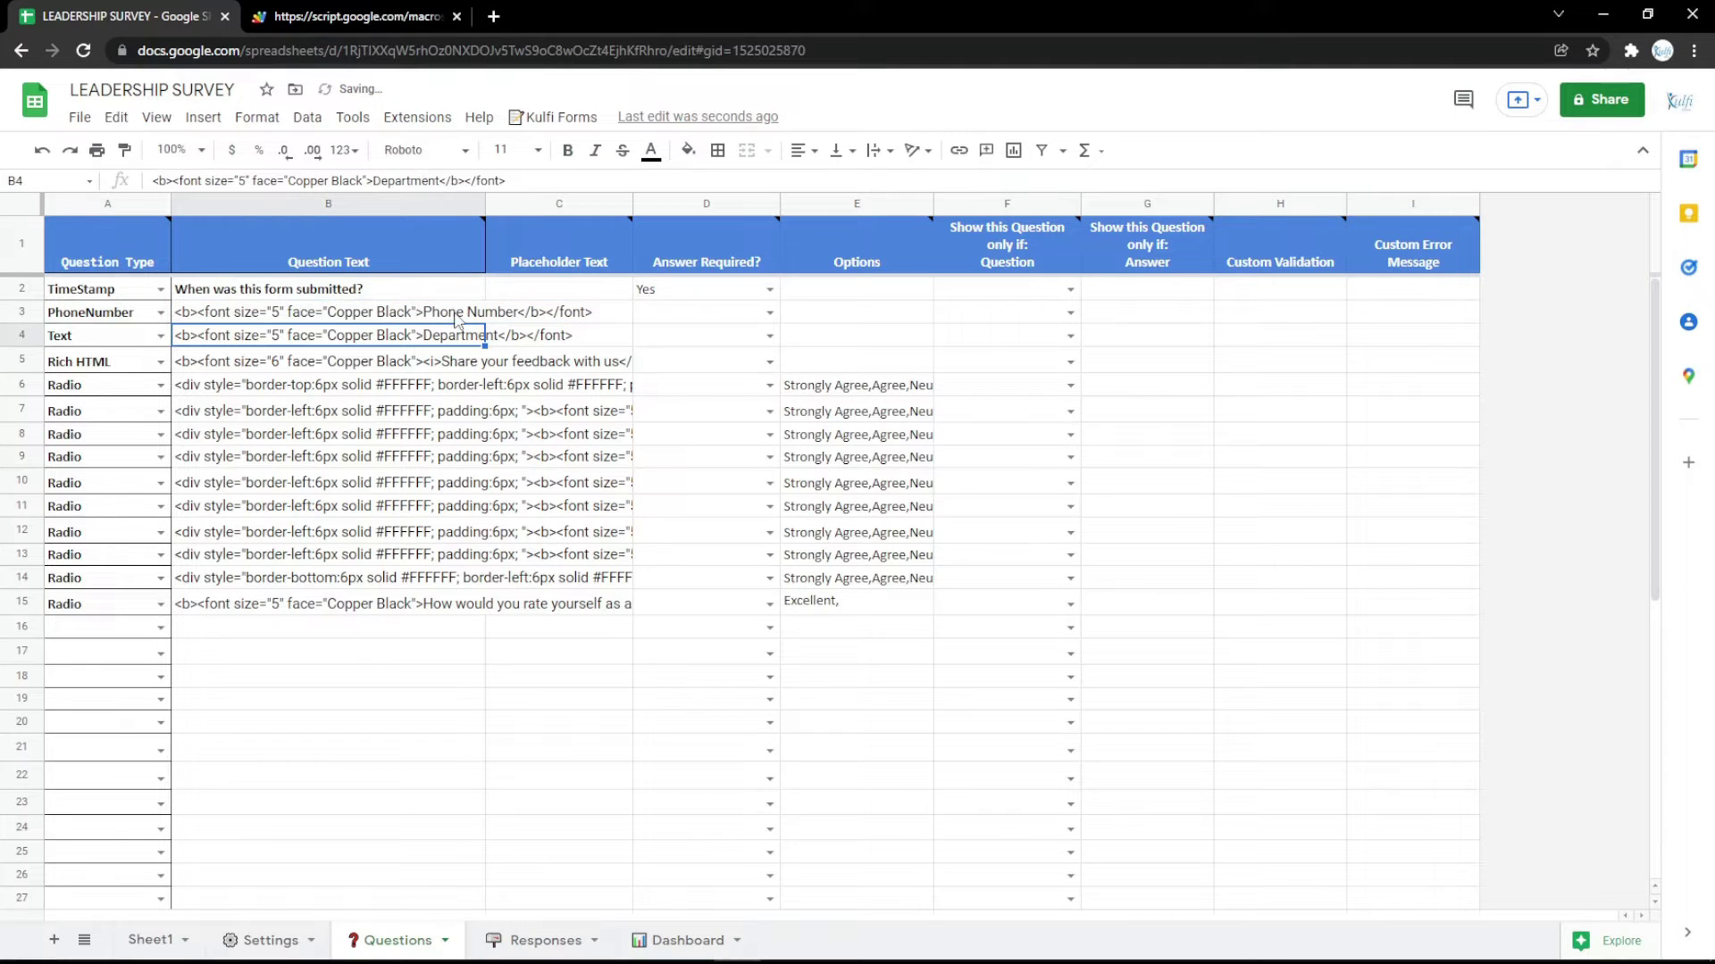
key(ctrl+Tab)
key(F5)
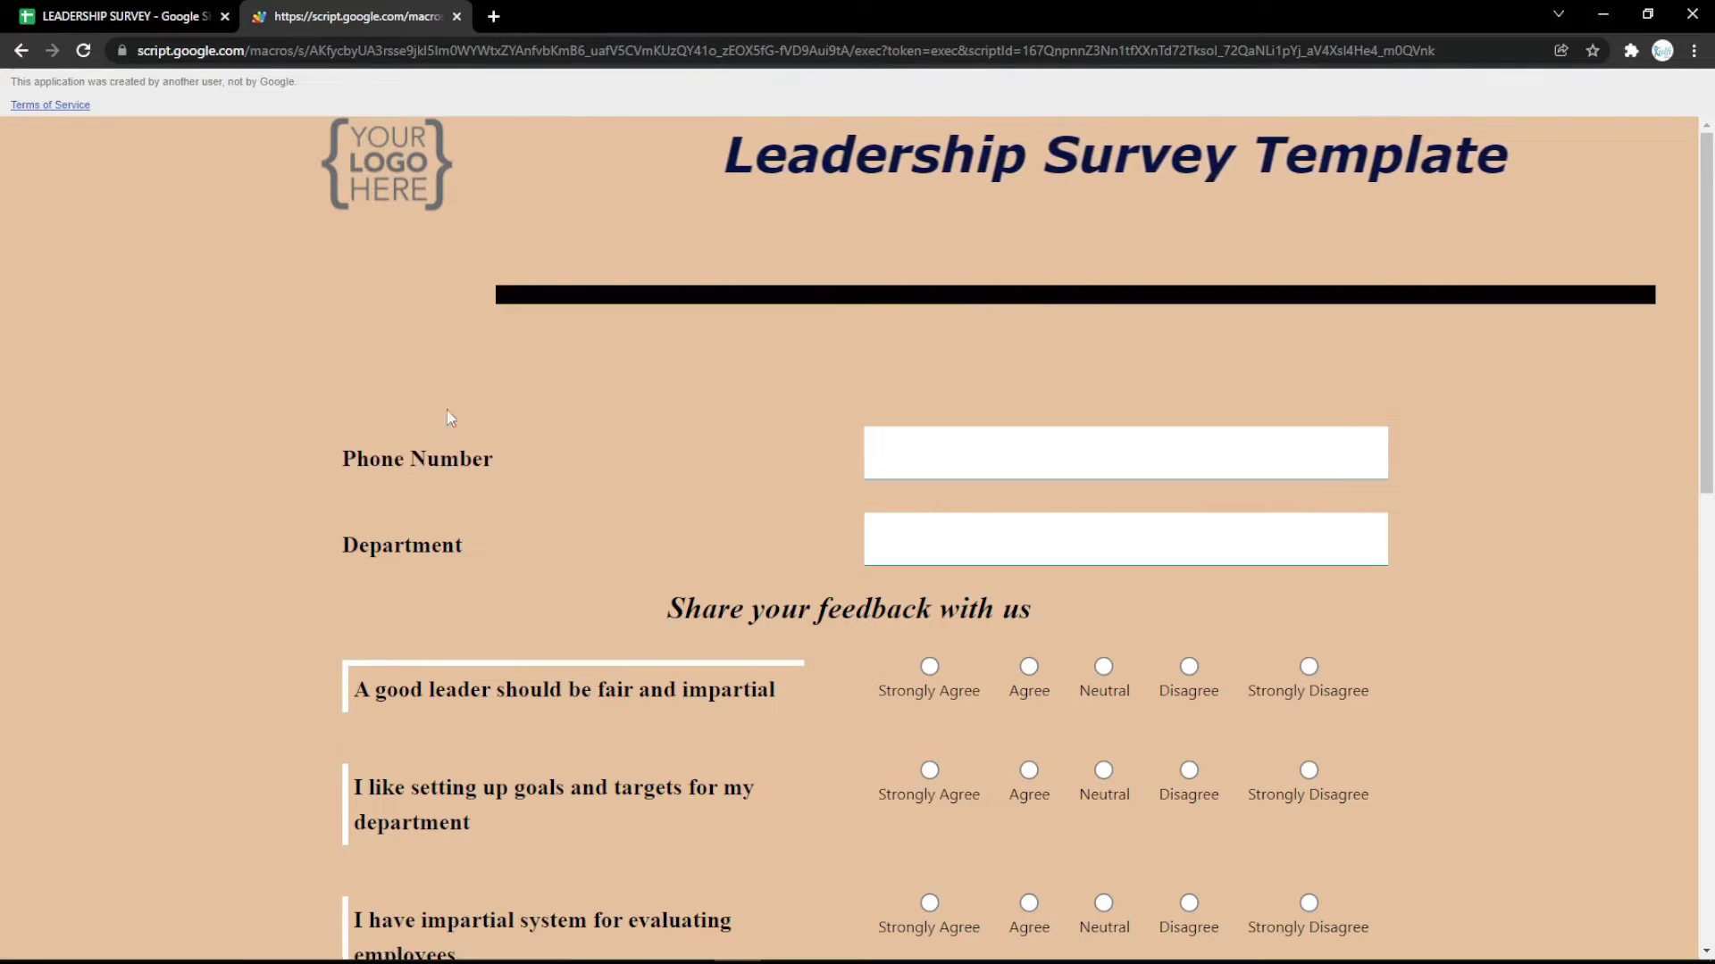
key(ctrl+Tab)
click(161, 312)
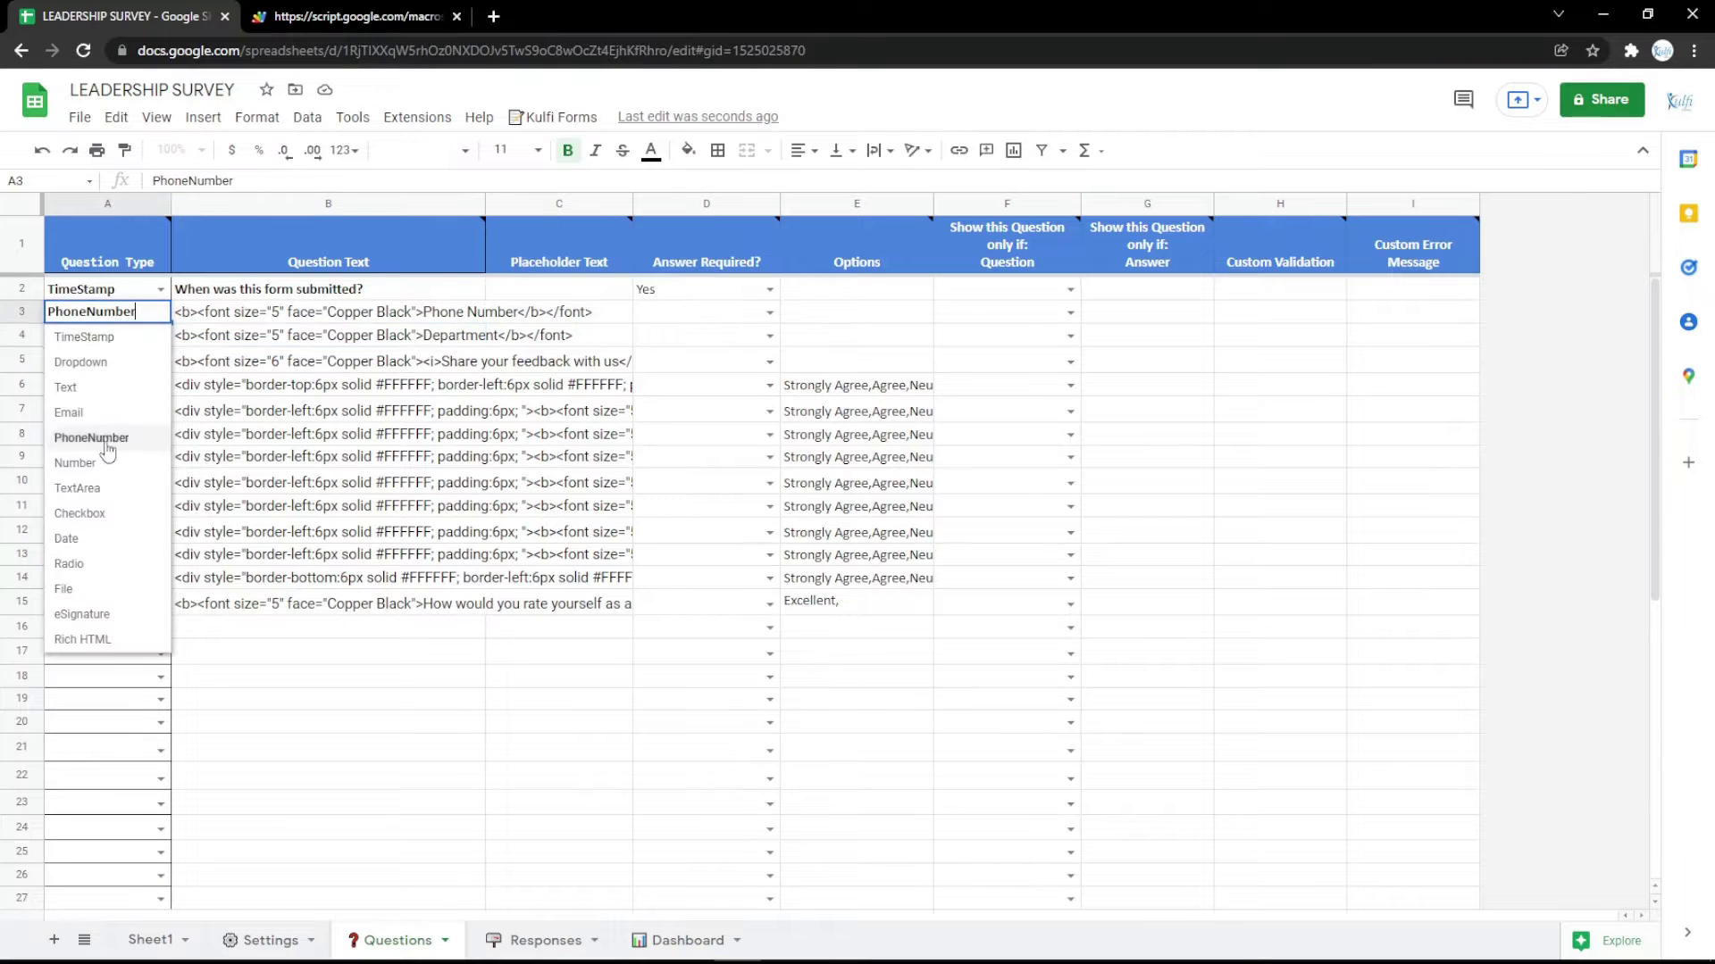
click(75, 463)
Turn row 3 into a TextArea question labelled Address and preview it on the form
click(161, 311)
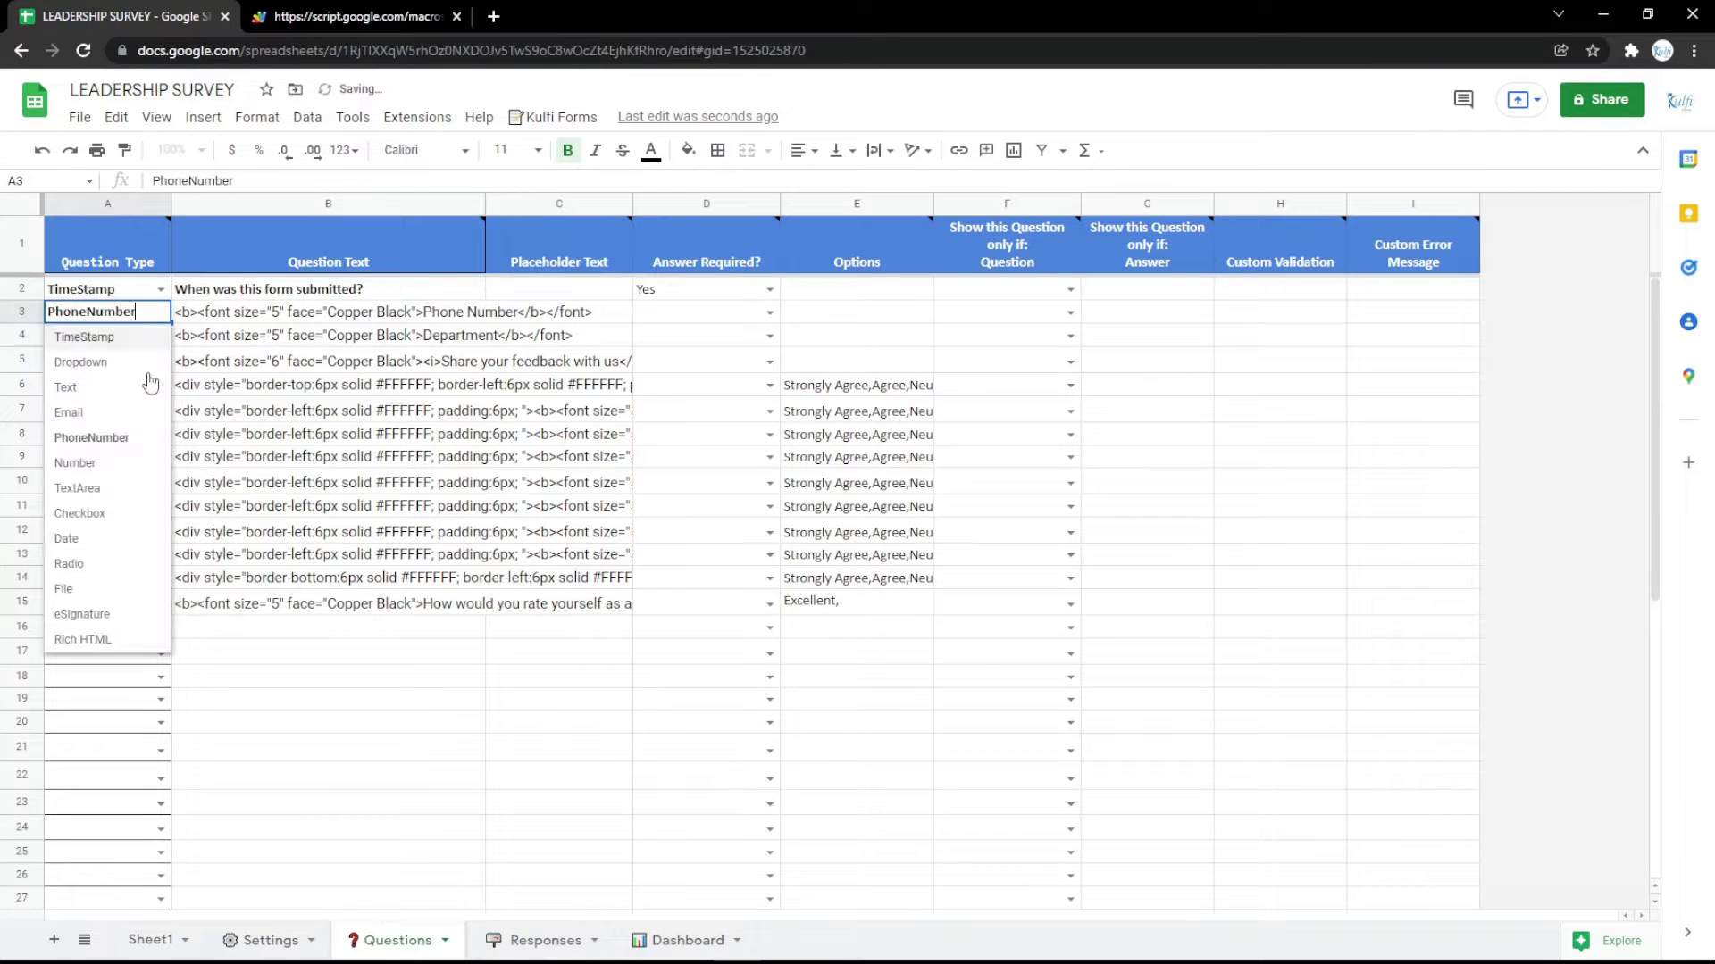
click(134, 489)
click(332, 314)
double_click(444, 308)
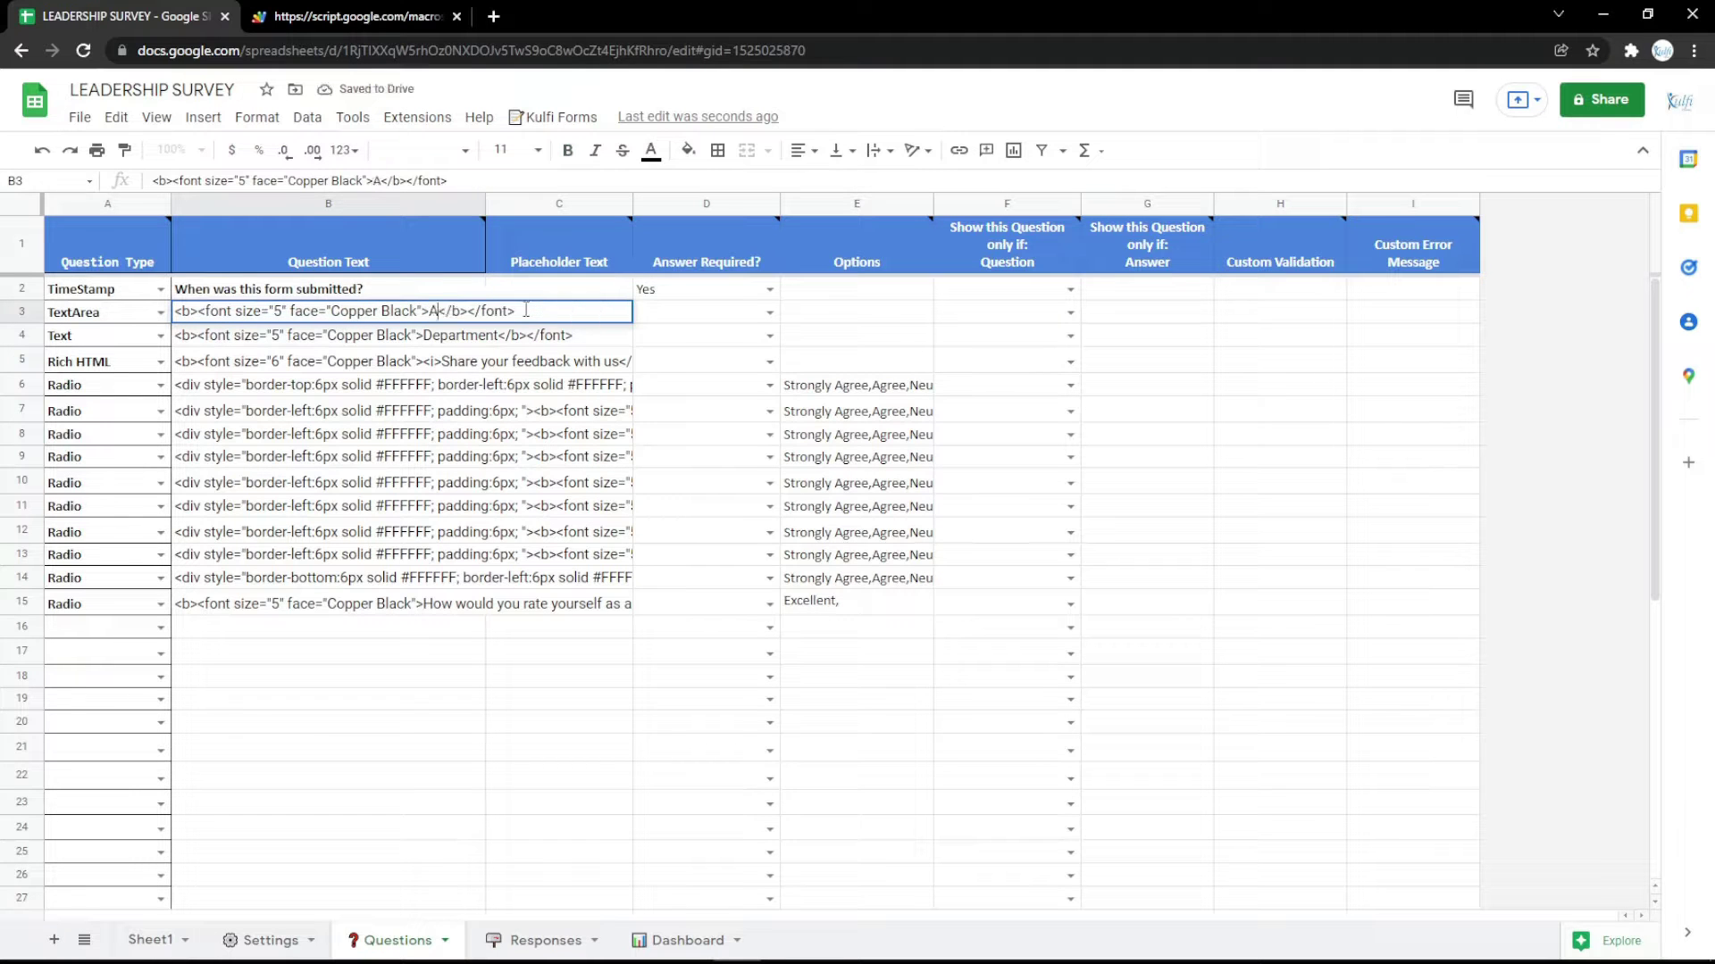
text(s)
key(Return)
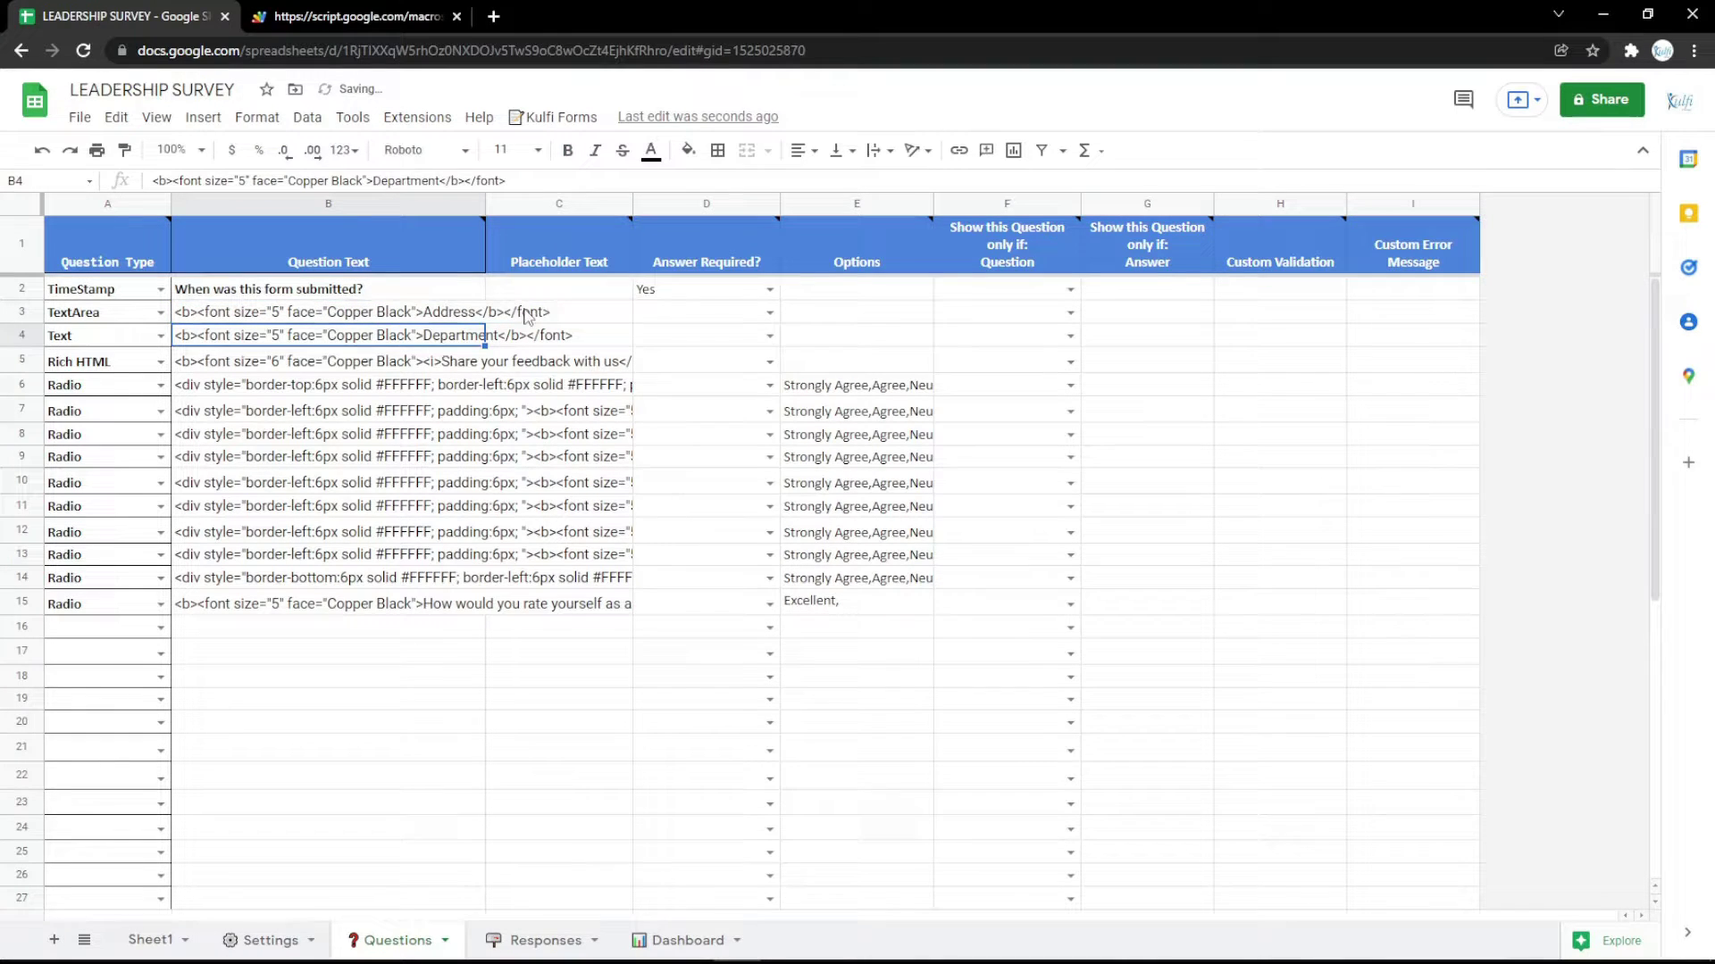
click(371, 23)
key(F5)
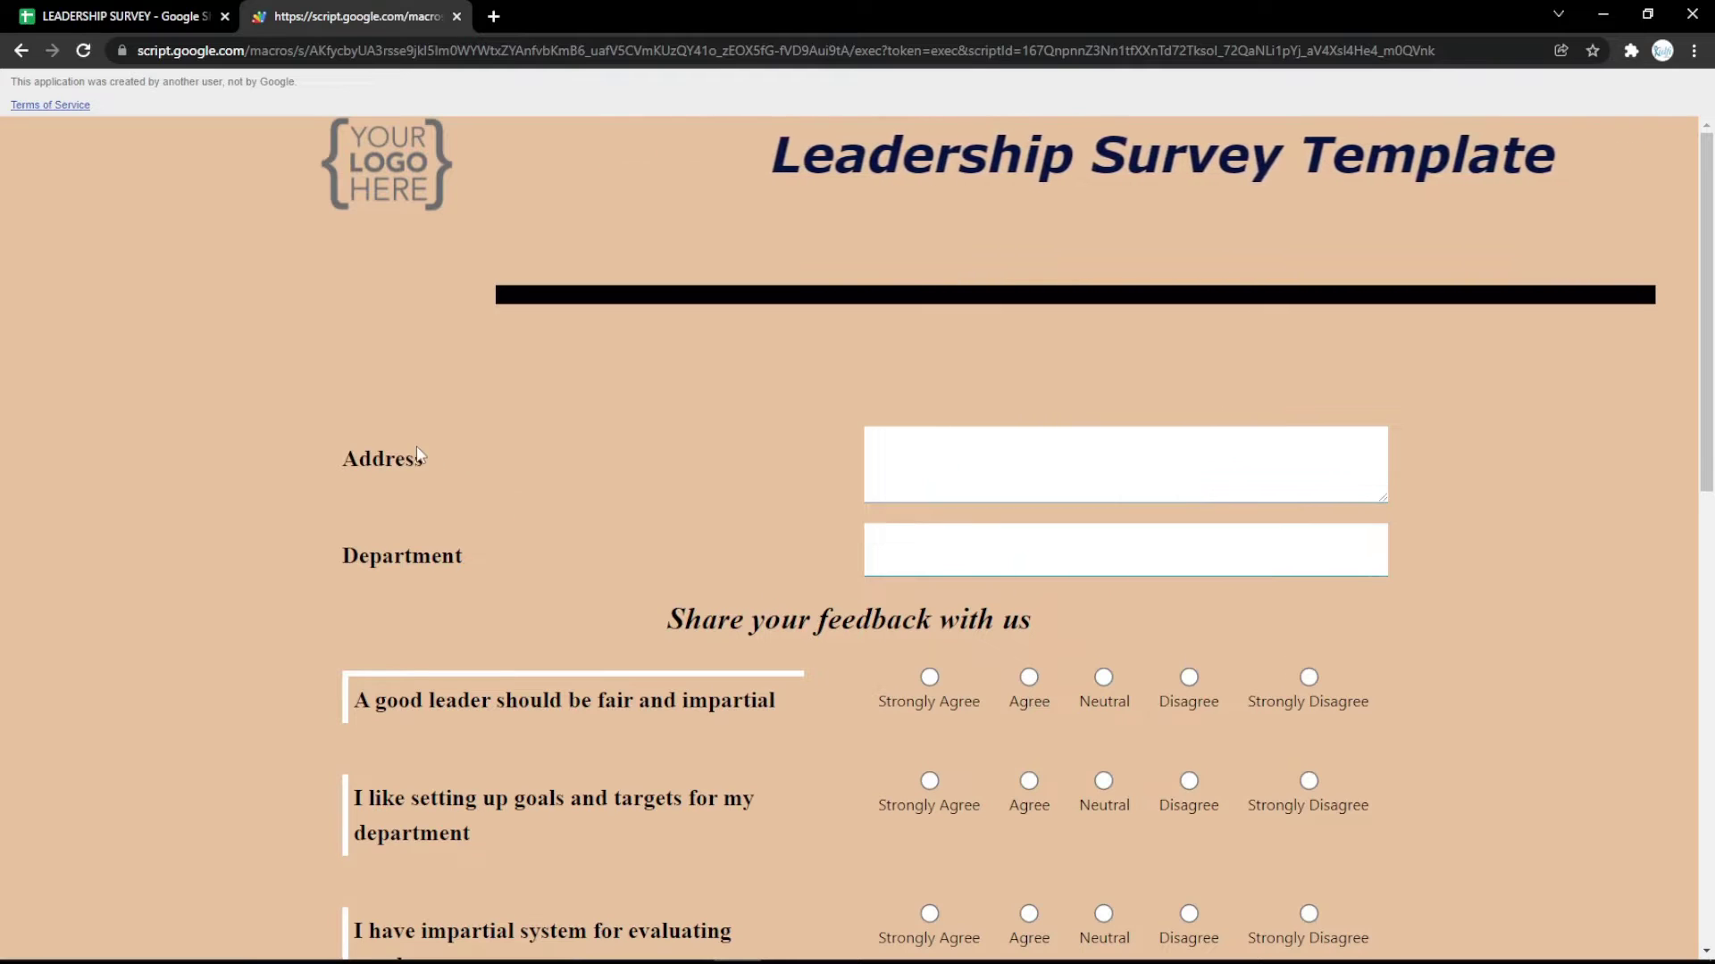
key(ctrl+shift+Tab)
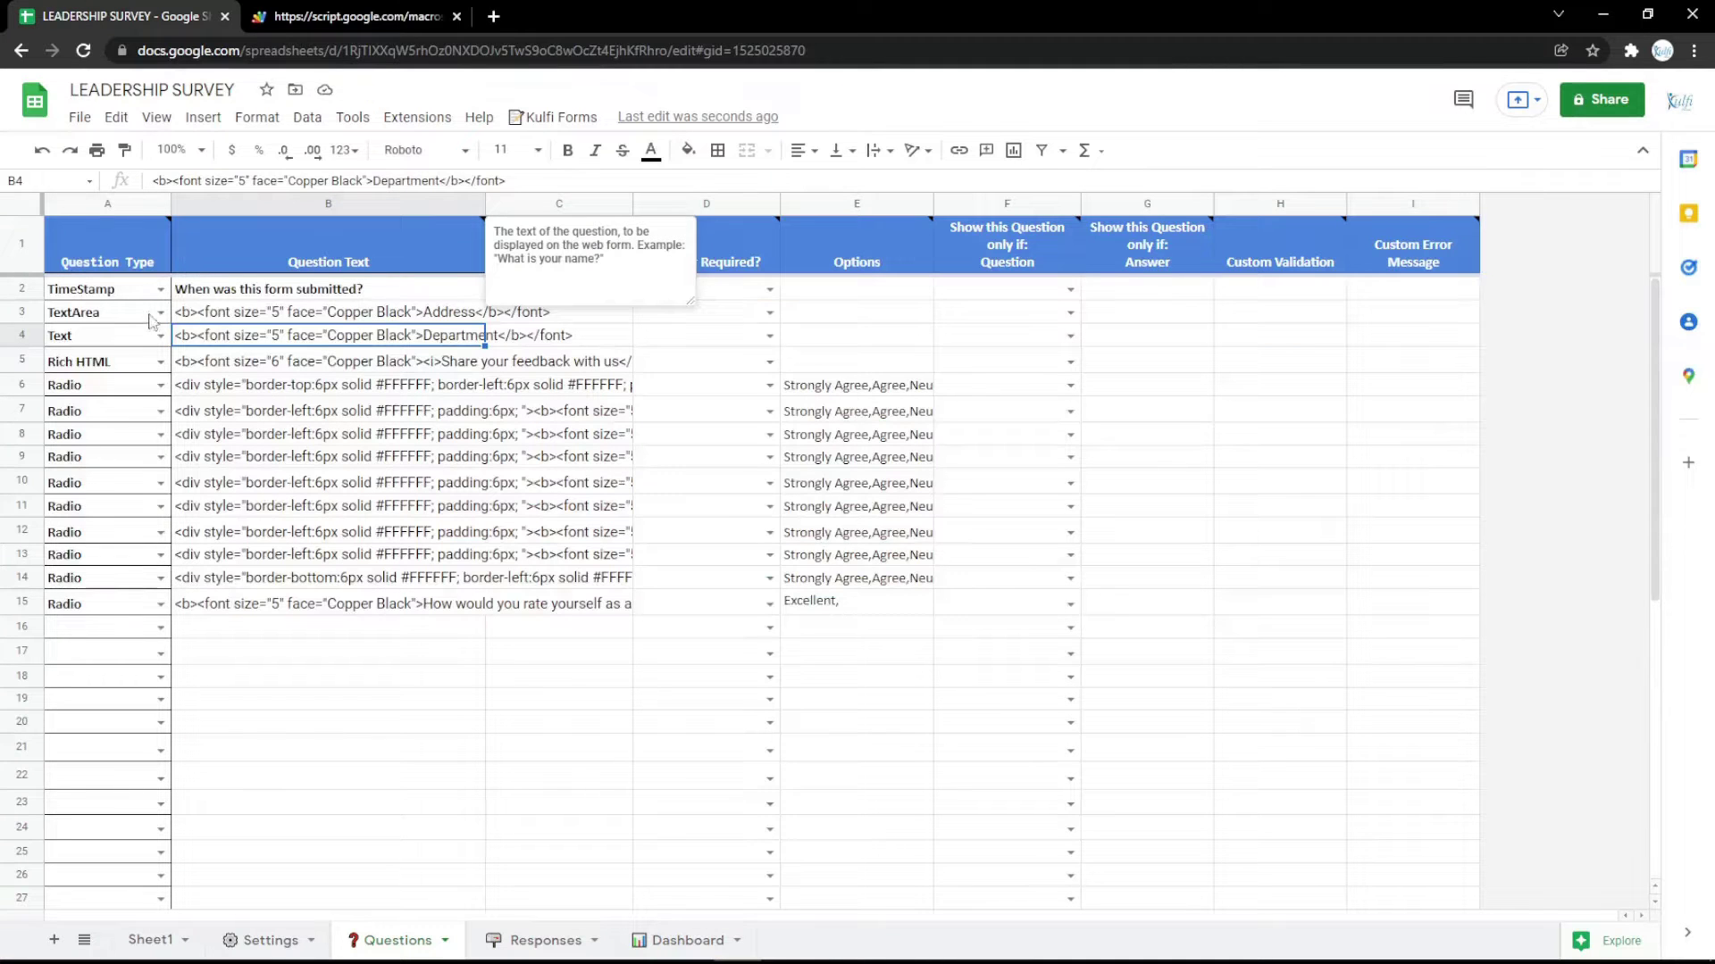
Change row 3 to a Date question and test its calendar picker on the form
click(151, 314)
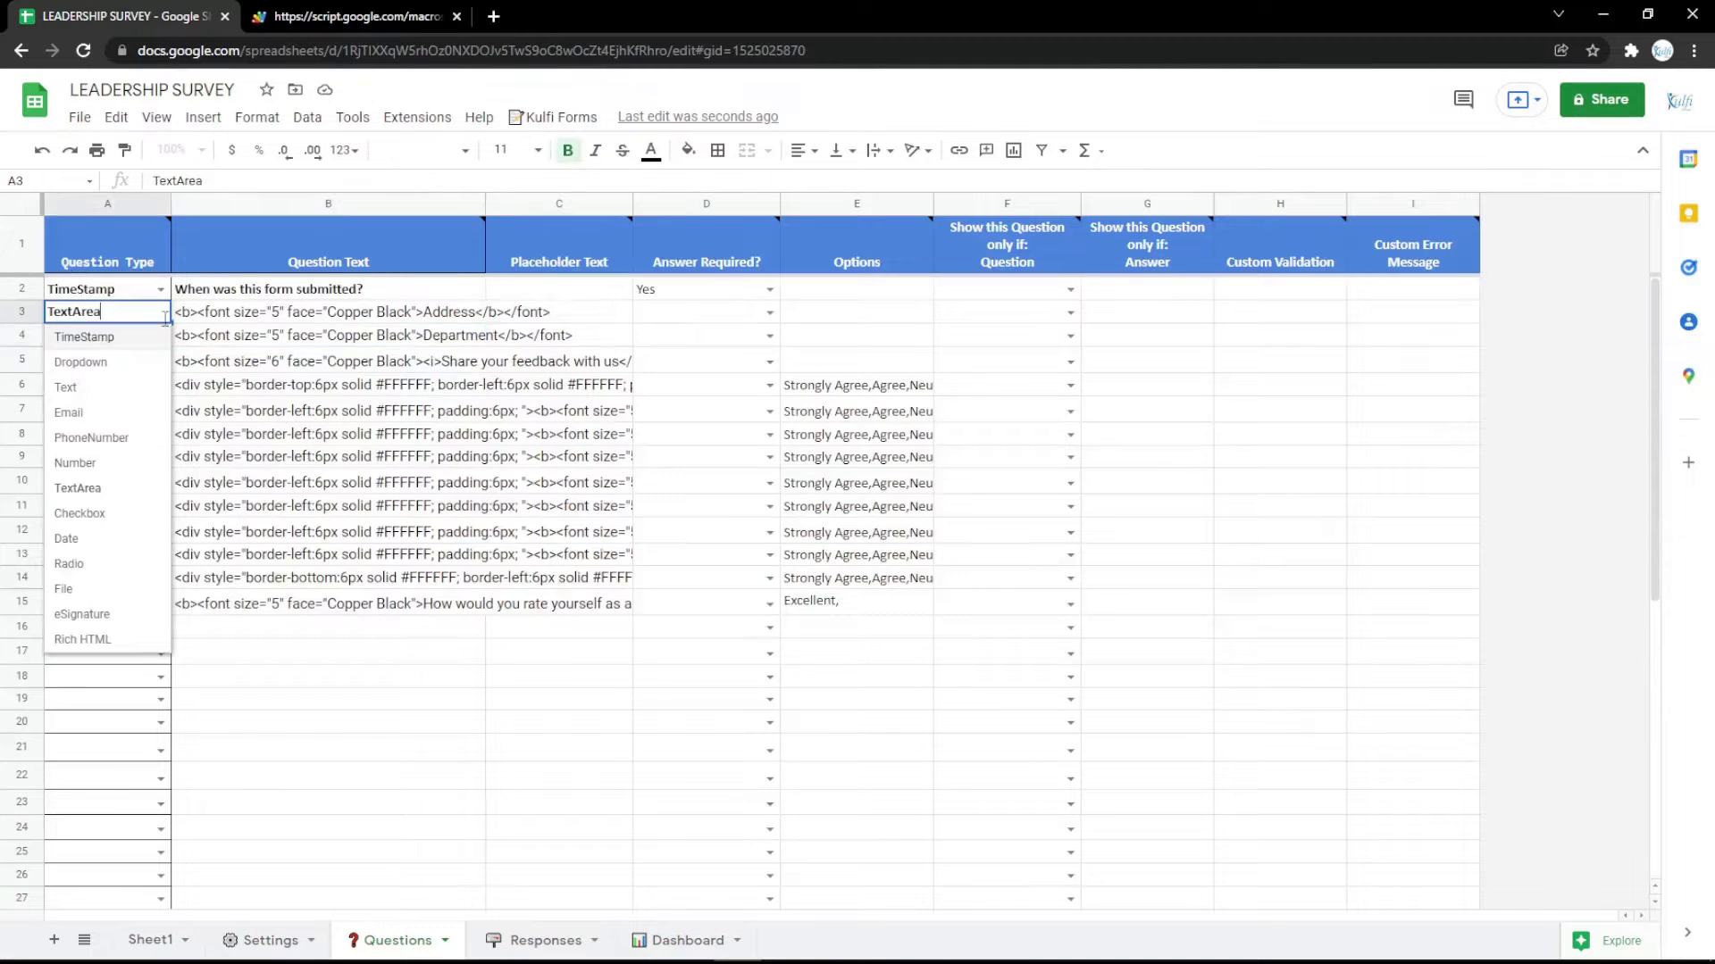
click(101, 516)
click(165, 314)
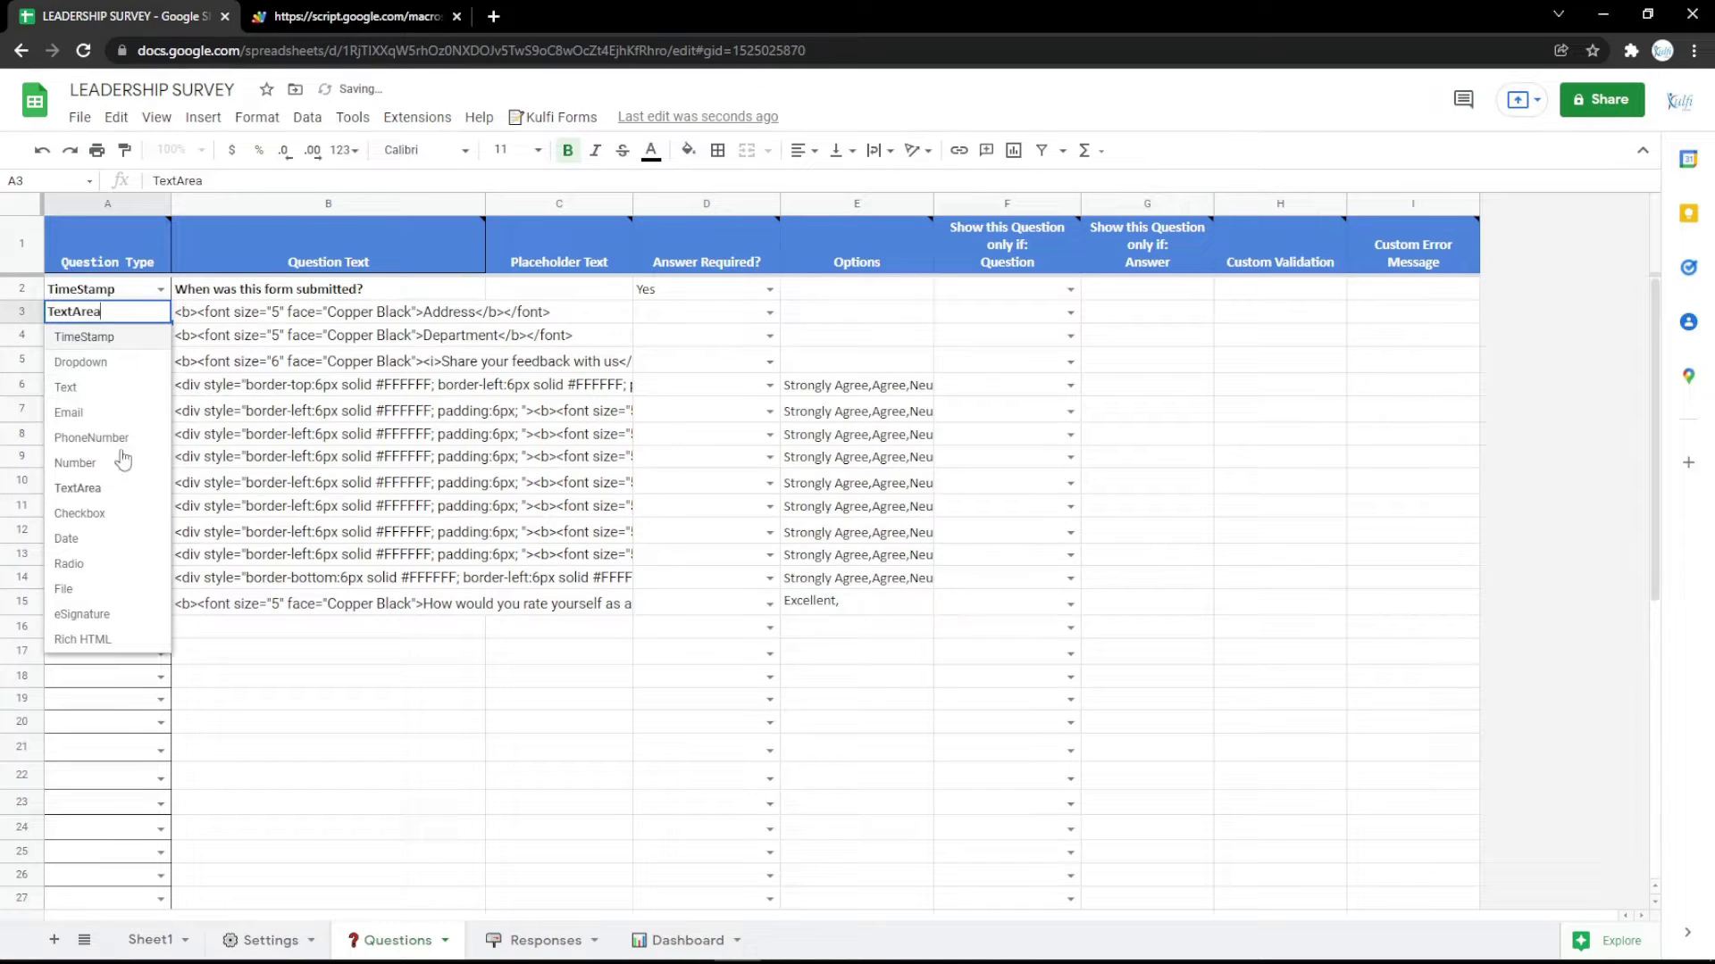
click(90, 539)
double_click(424, 323)
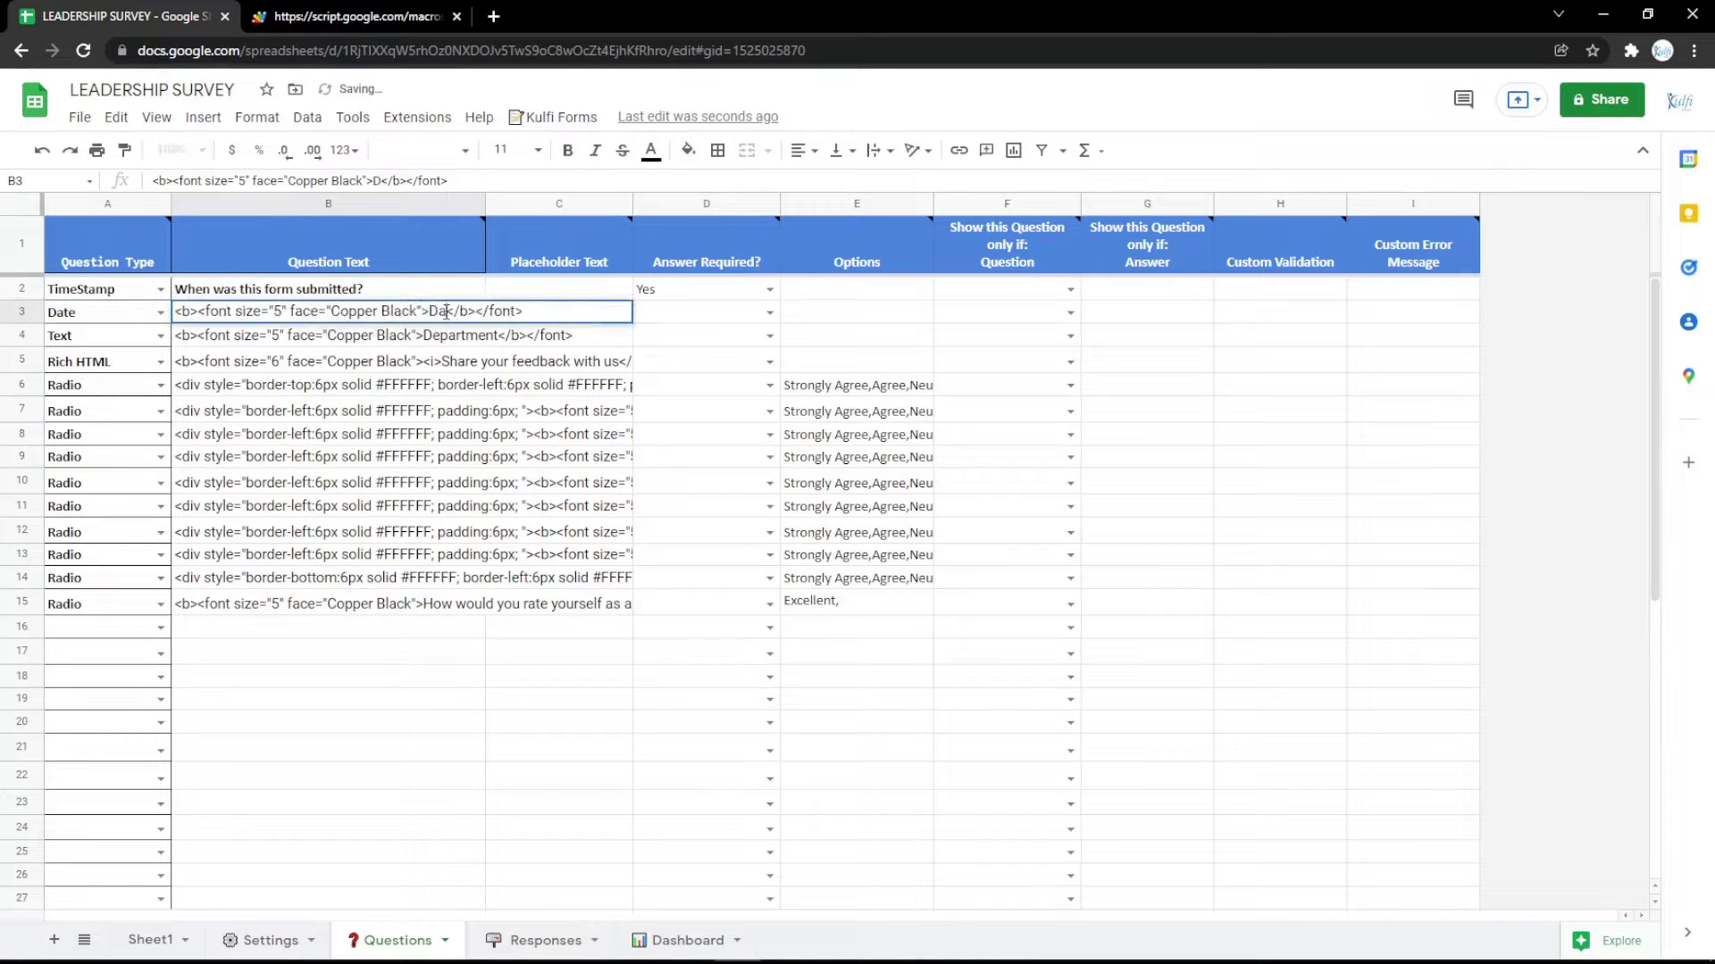
click(444, 403)
click(357, 16)
key(F5)
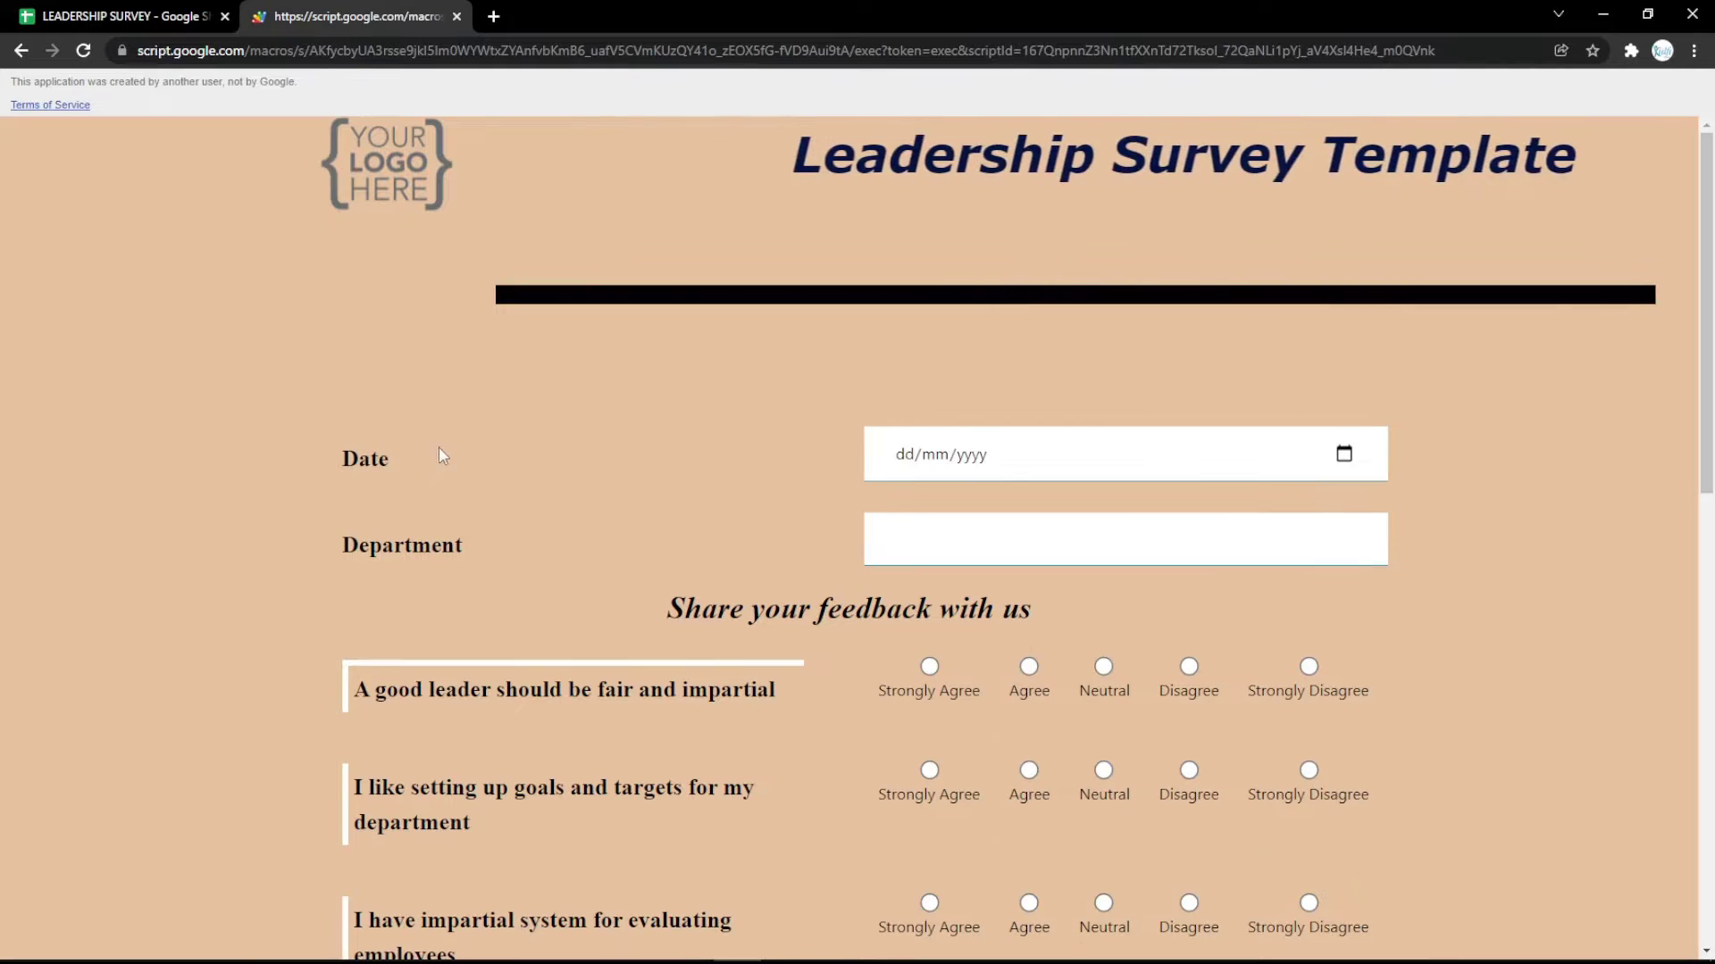
click(1344, 453)
key(Escape)
click(58, 16)
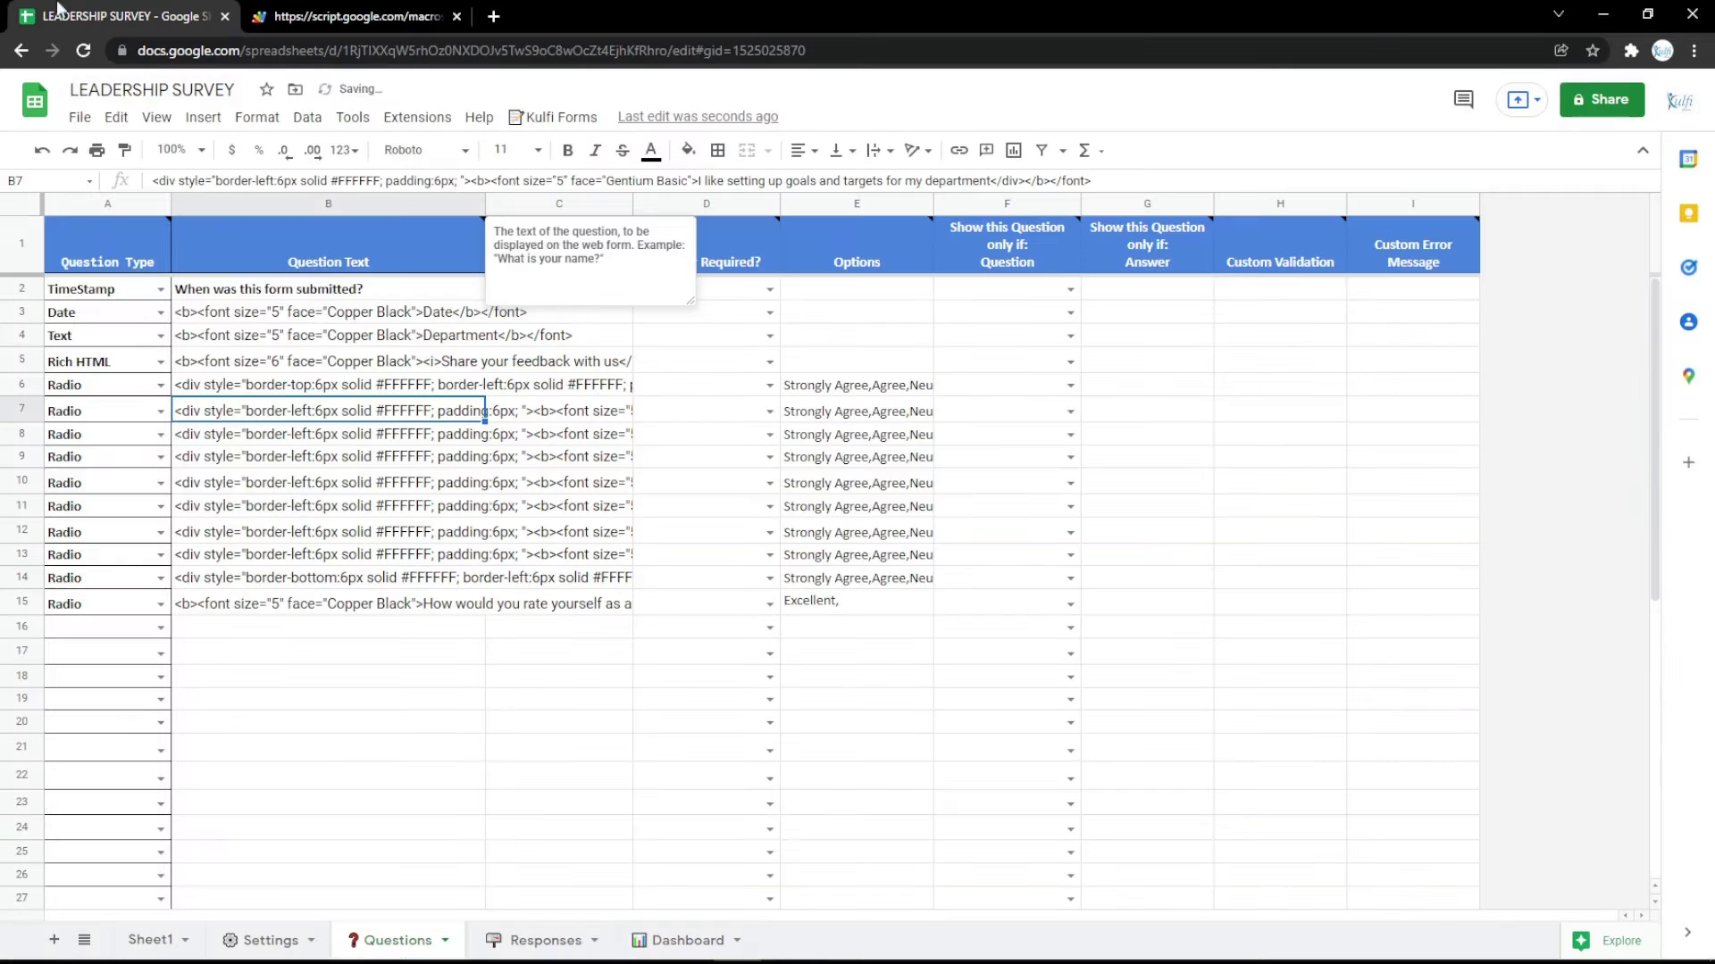
Make row 3 a Radio question labelled Gender with options 'Male, Female' and preview it
click(161, 312)
click(84, 566)
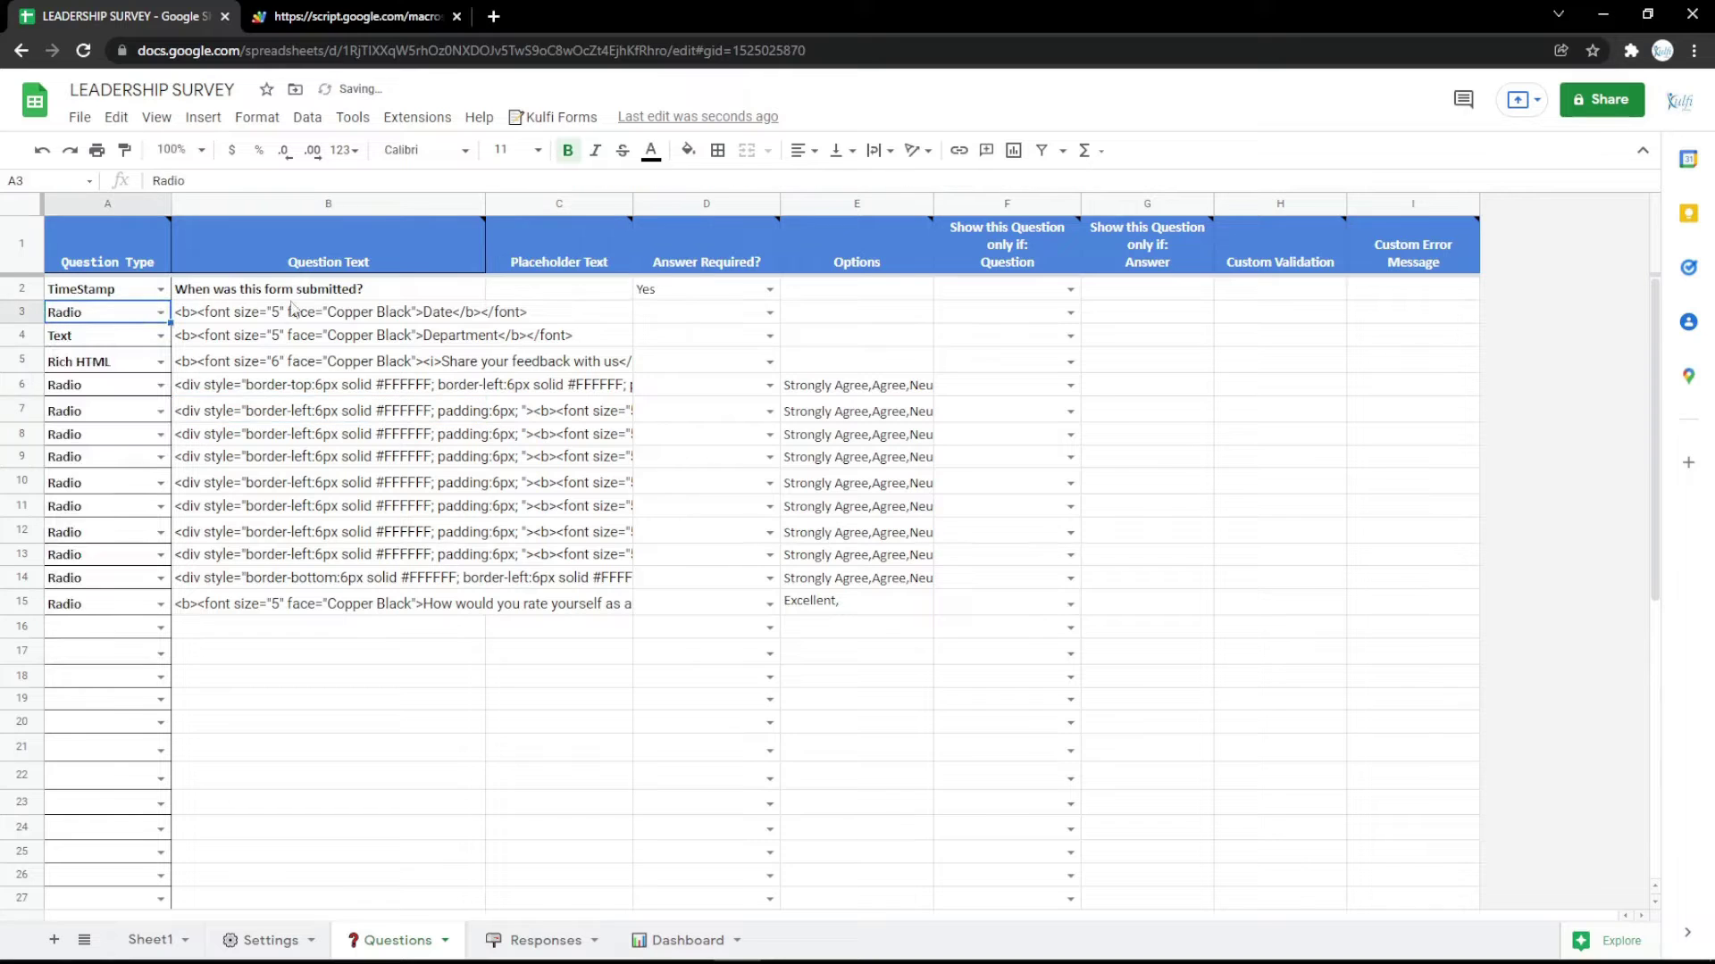
click(455, 309)
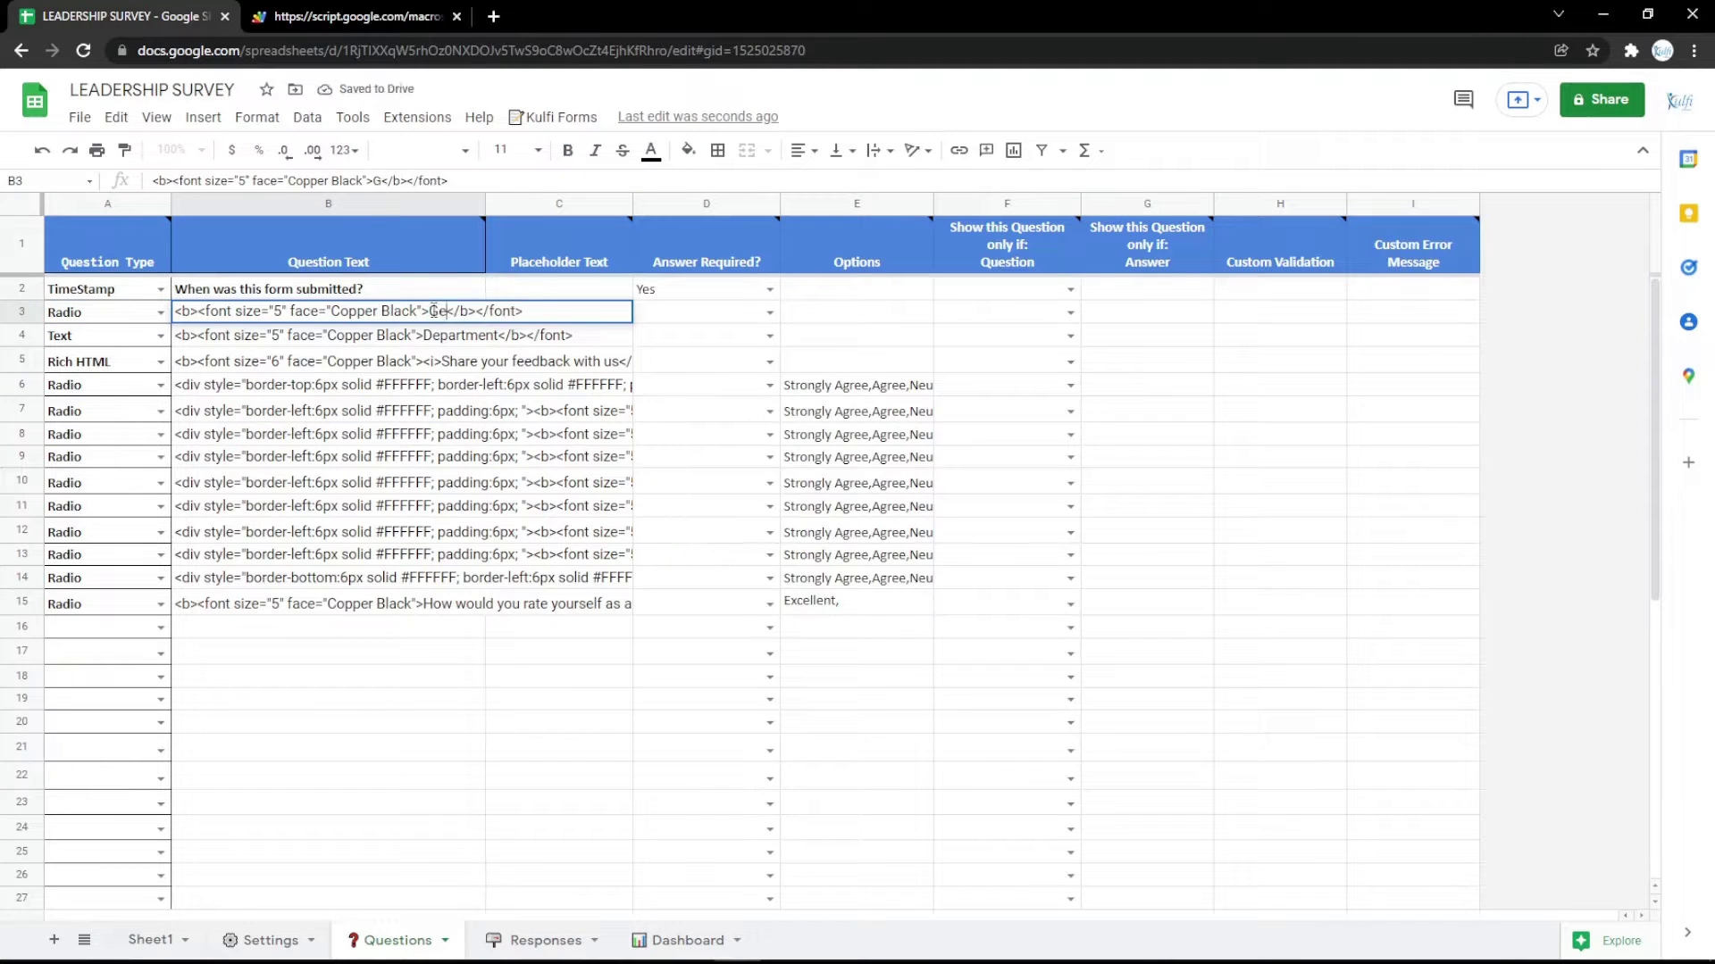
text(r)
key(Return)
click(797, 314)
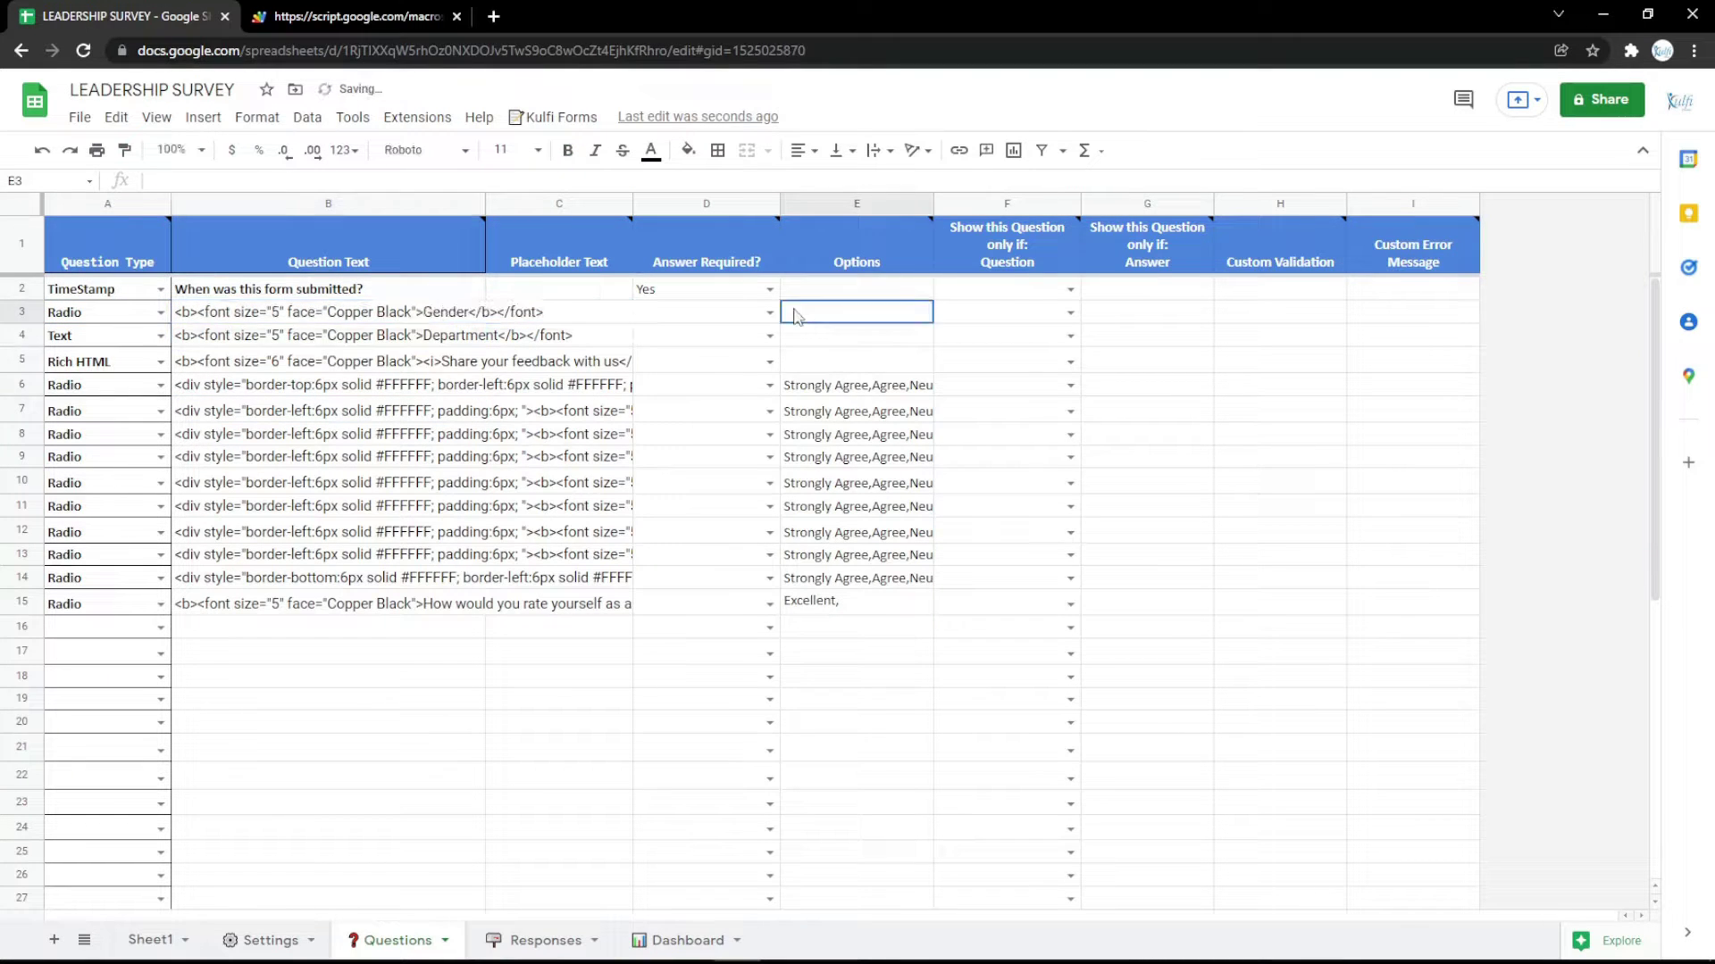
text(Male, Female)
key(Return)
key(ctrl+Tab)
key(F5)
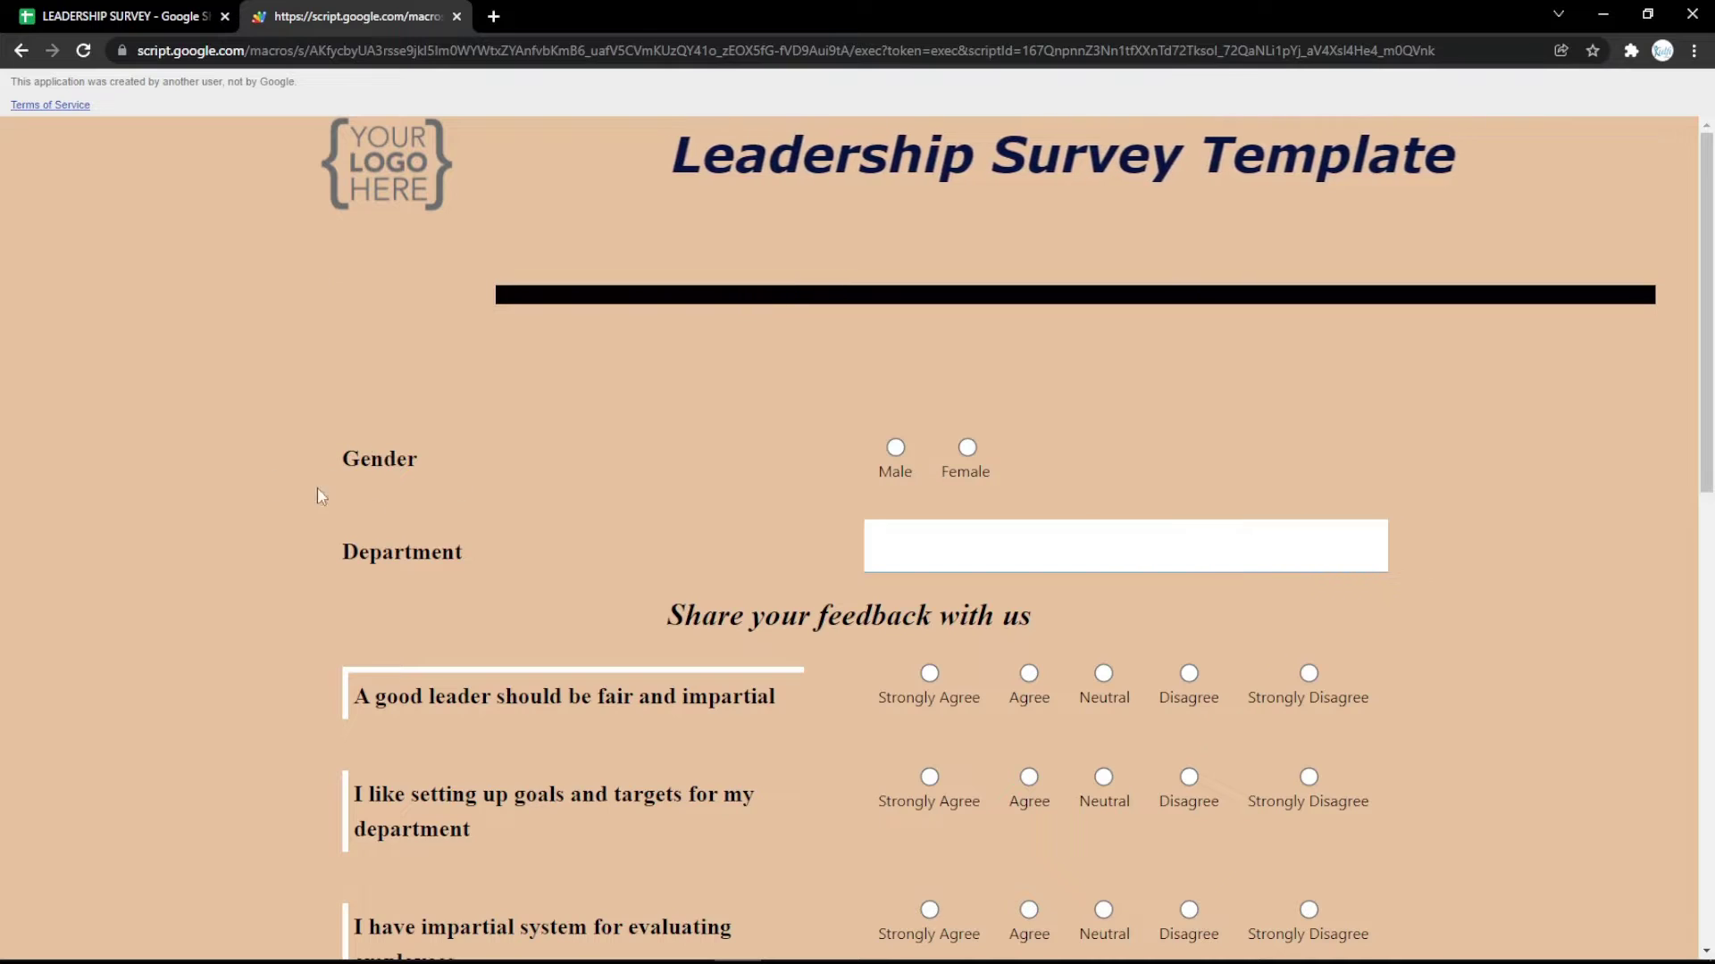
click(105, 13)
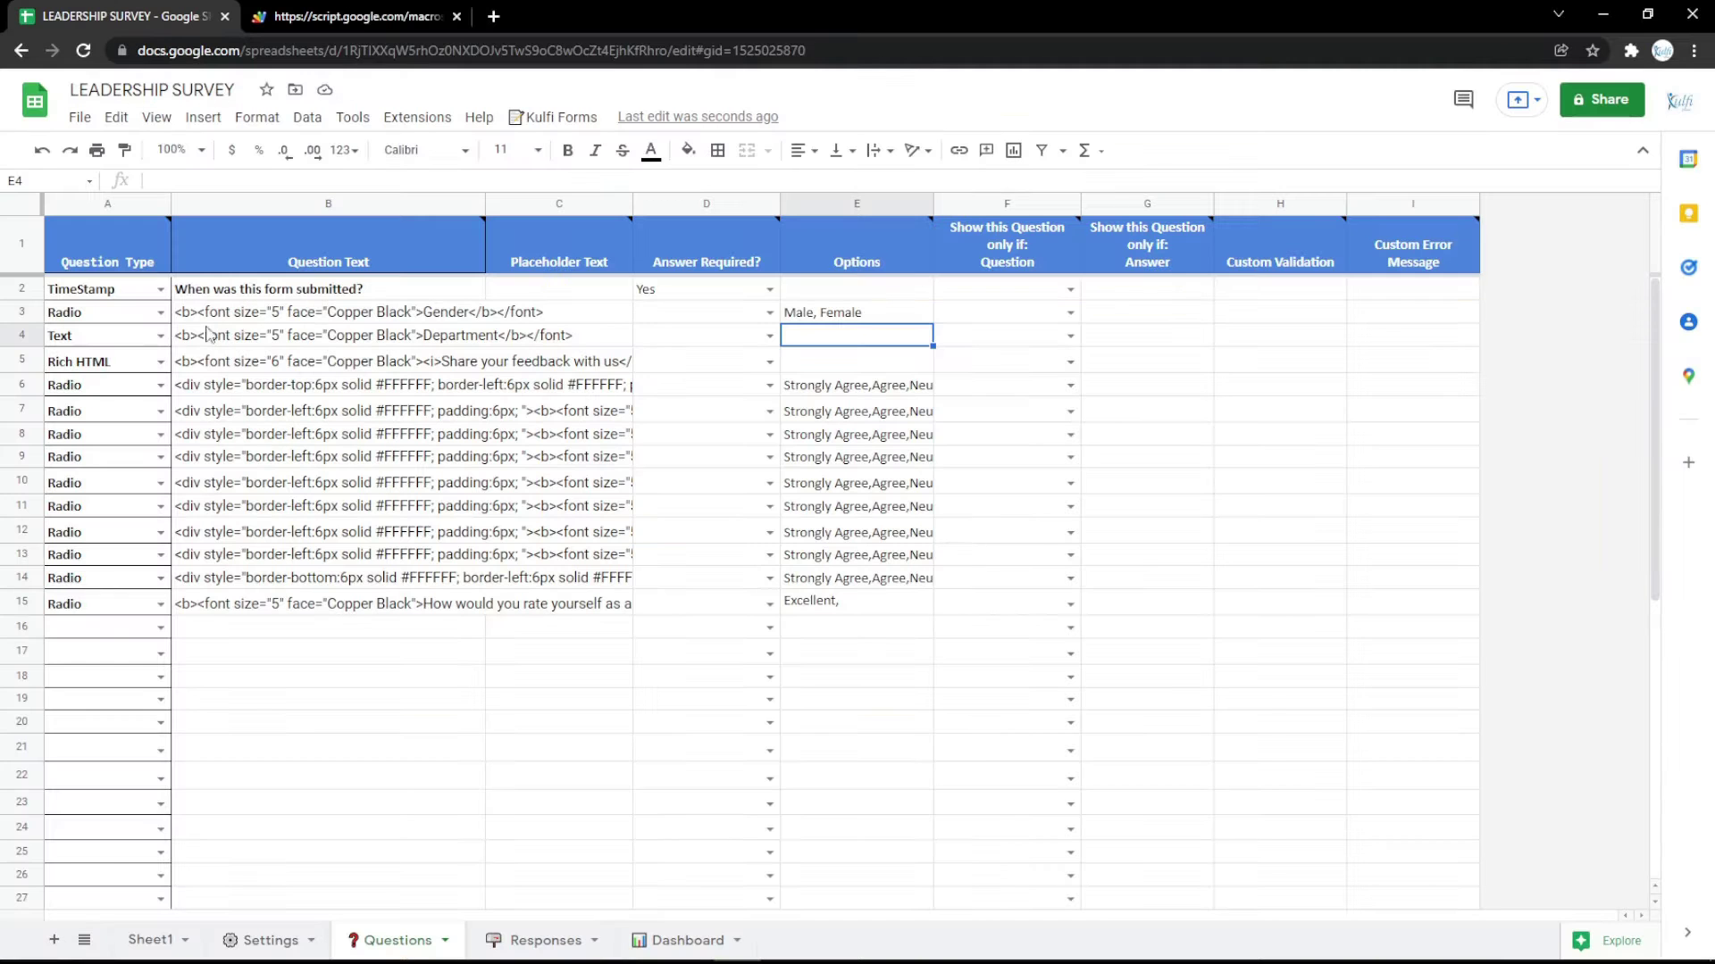
Set row 3 to a File question labelled File
click(162, 315)
click(76, 597)
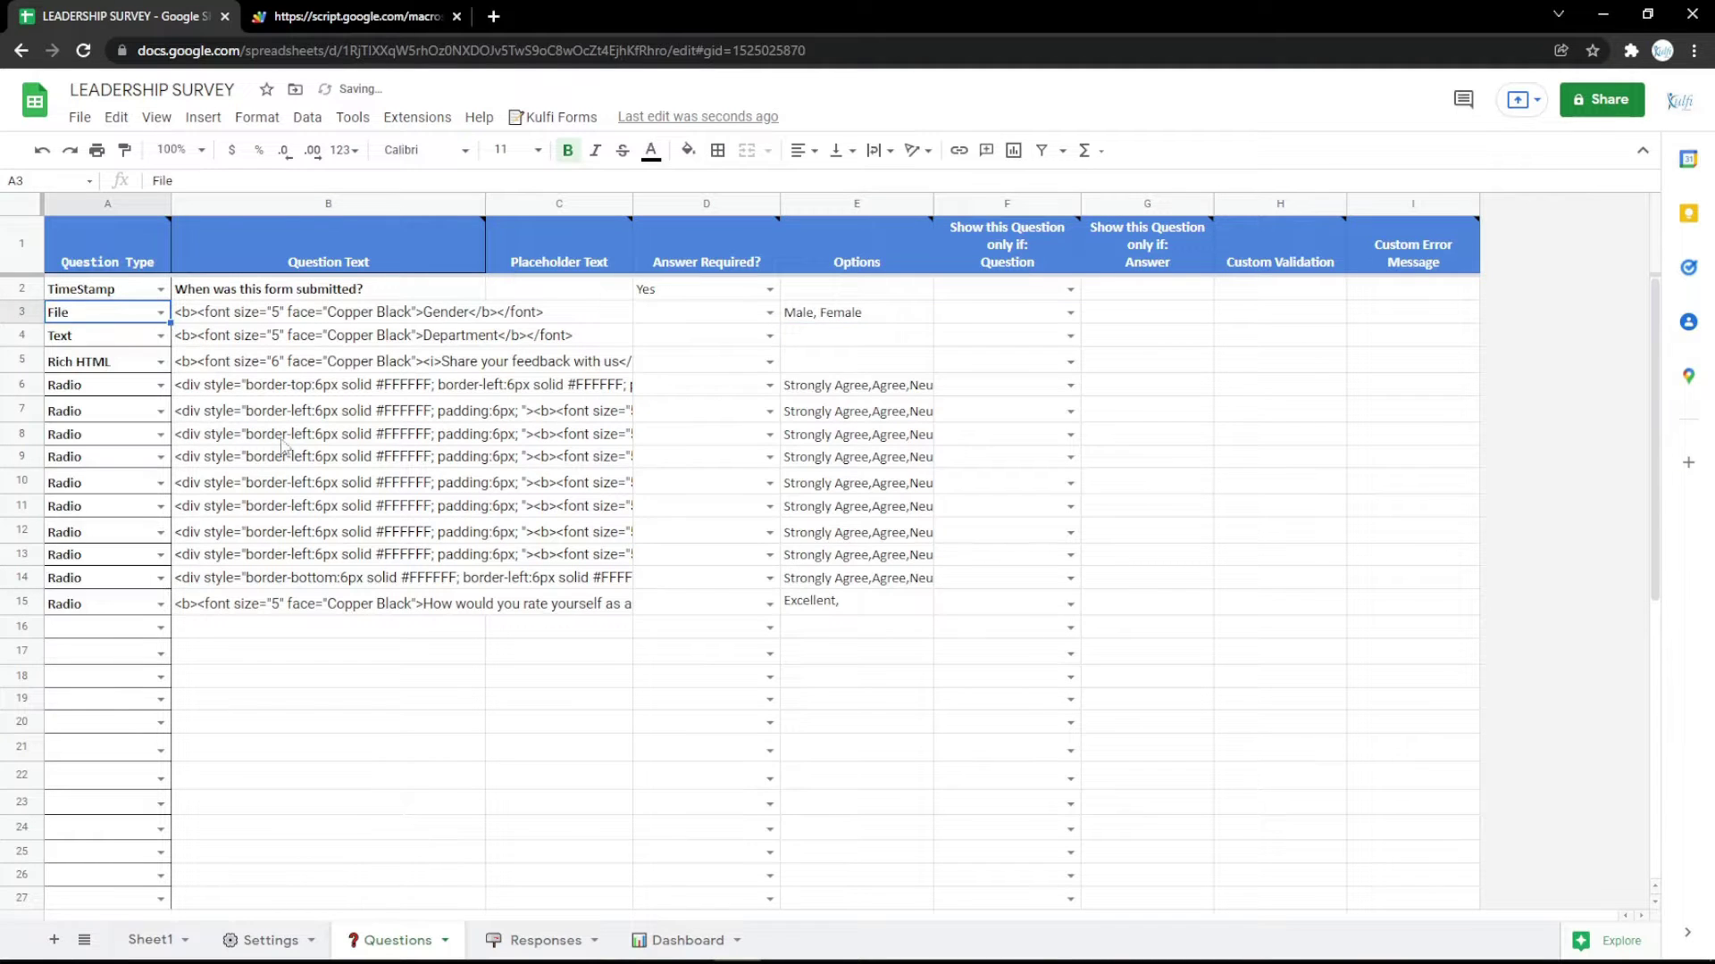
click(384, 322)
double_click(456, 311)
text(F)
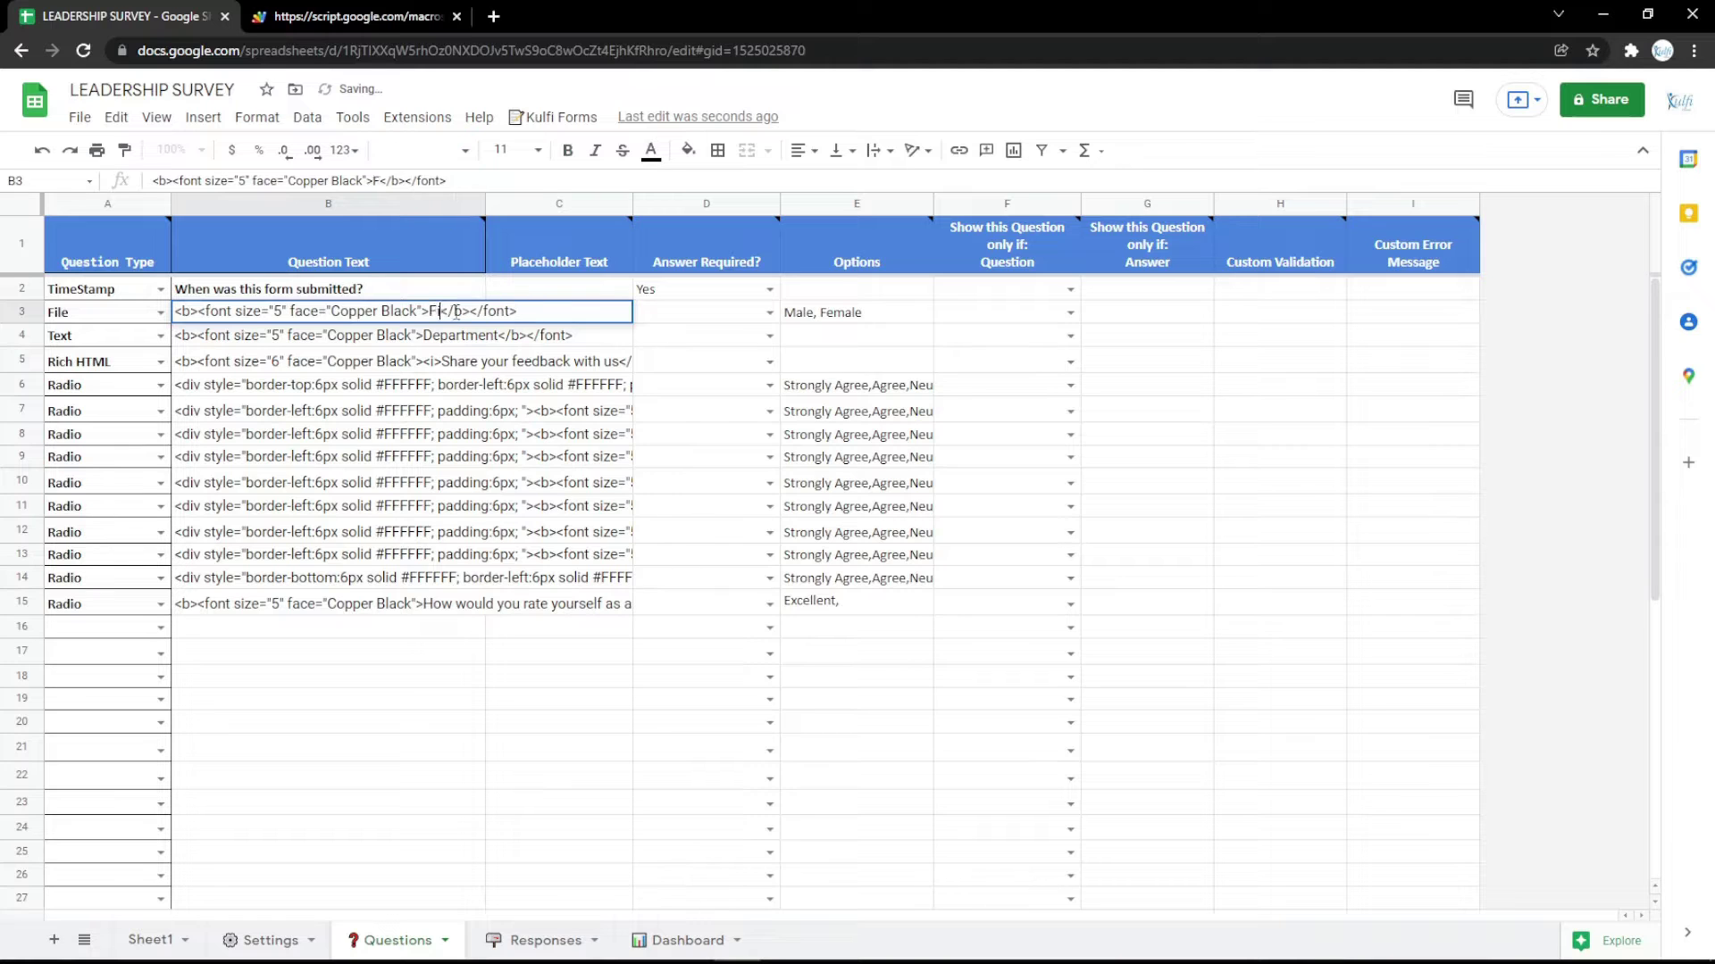
text(ile)
key(Return)
click(824, 314)
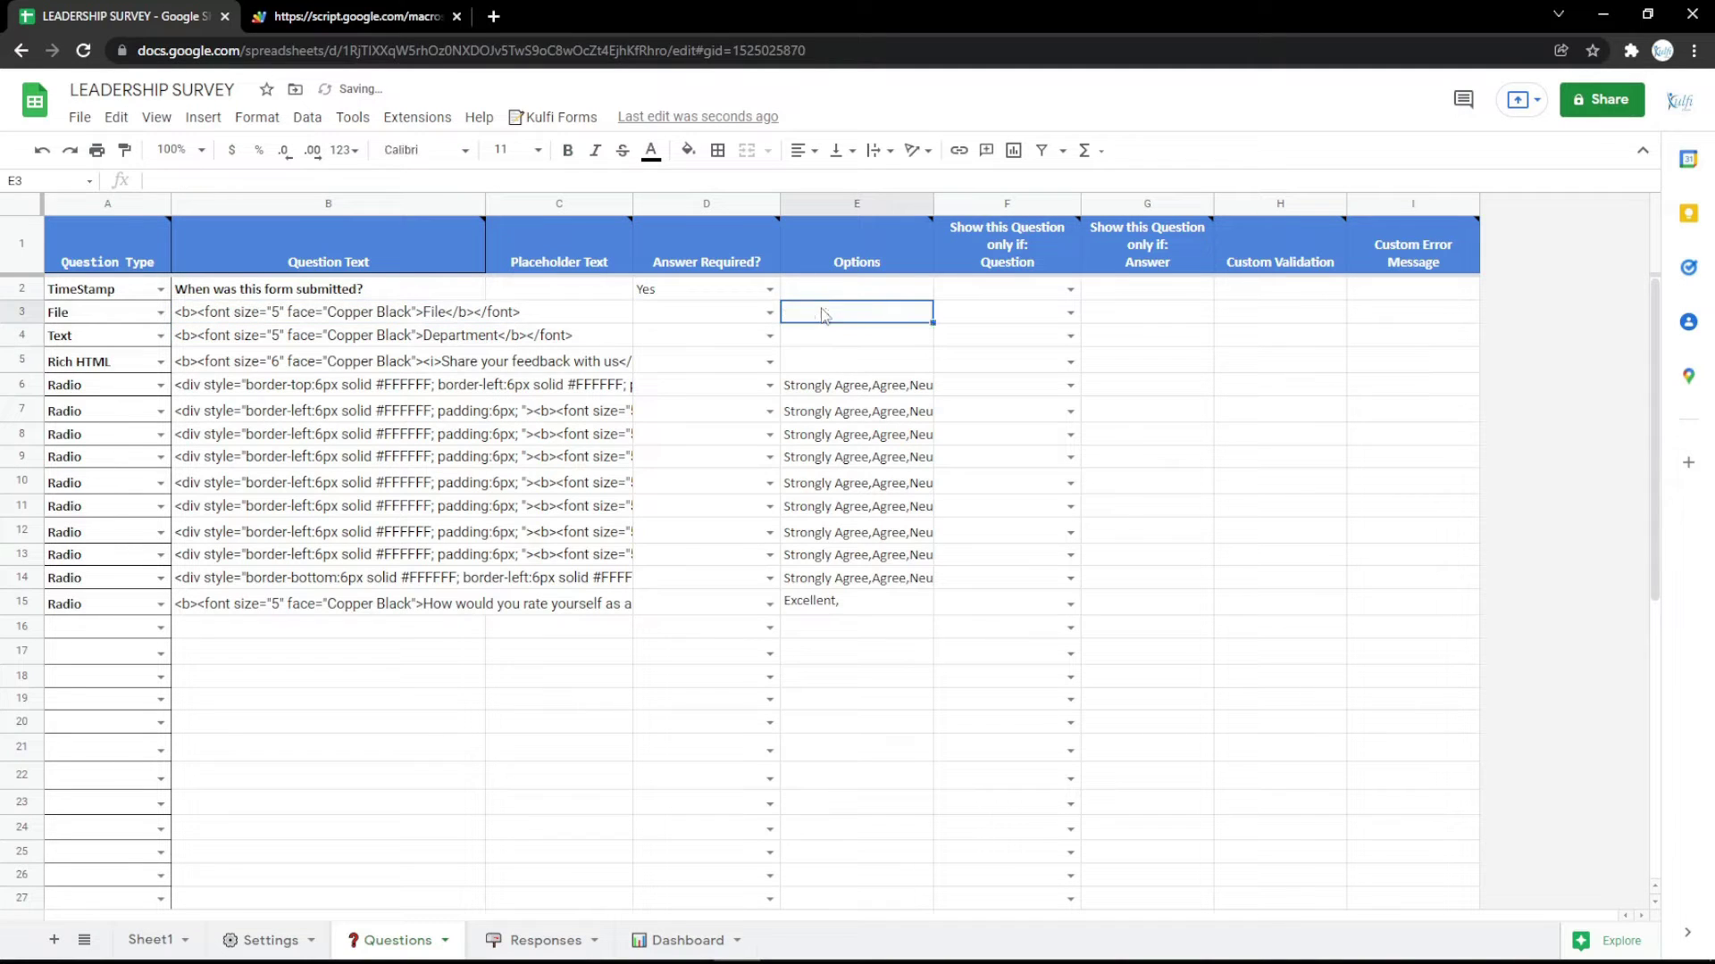
Preview the File field on the form and upload the Identity image as a test
click(358, 16)
key(F5)
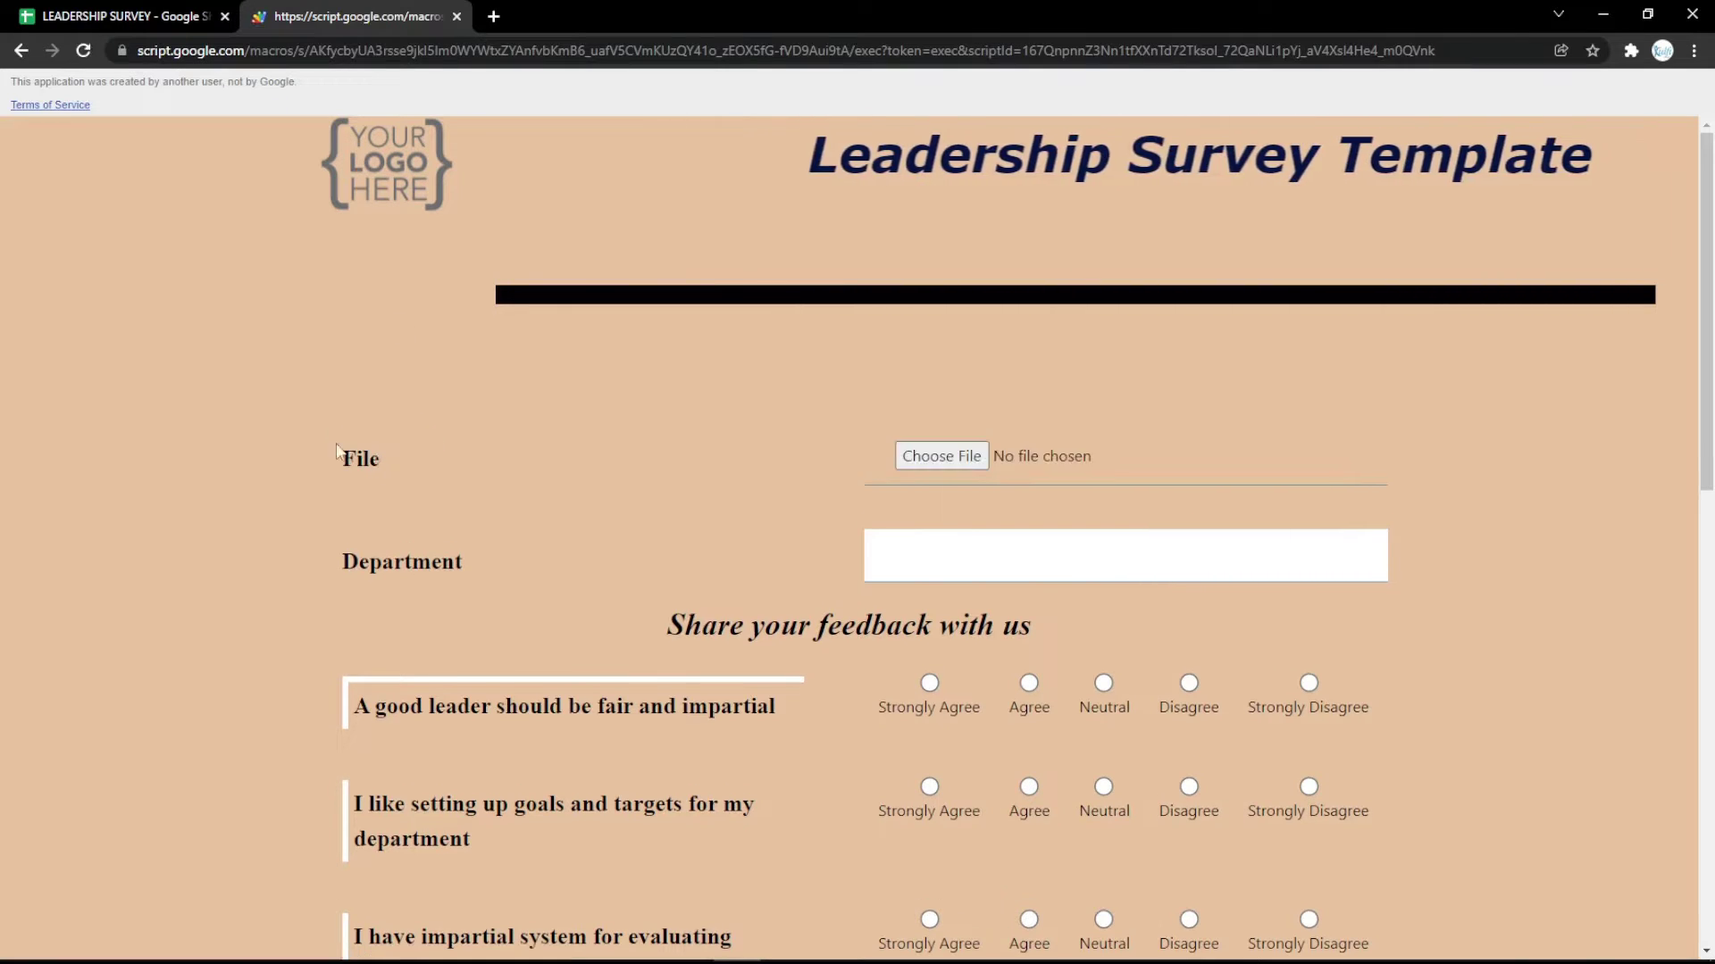
click(942, 456)
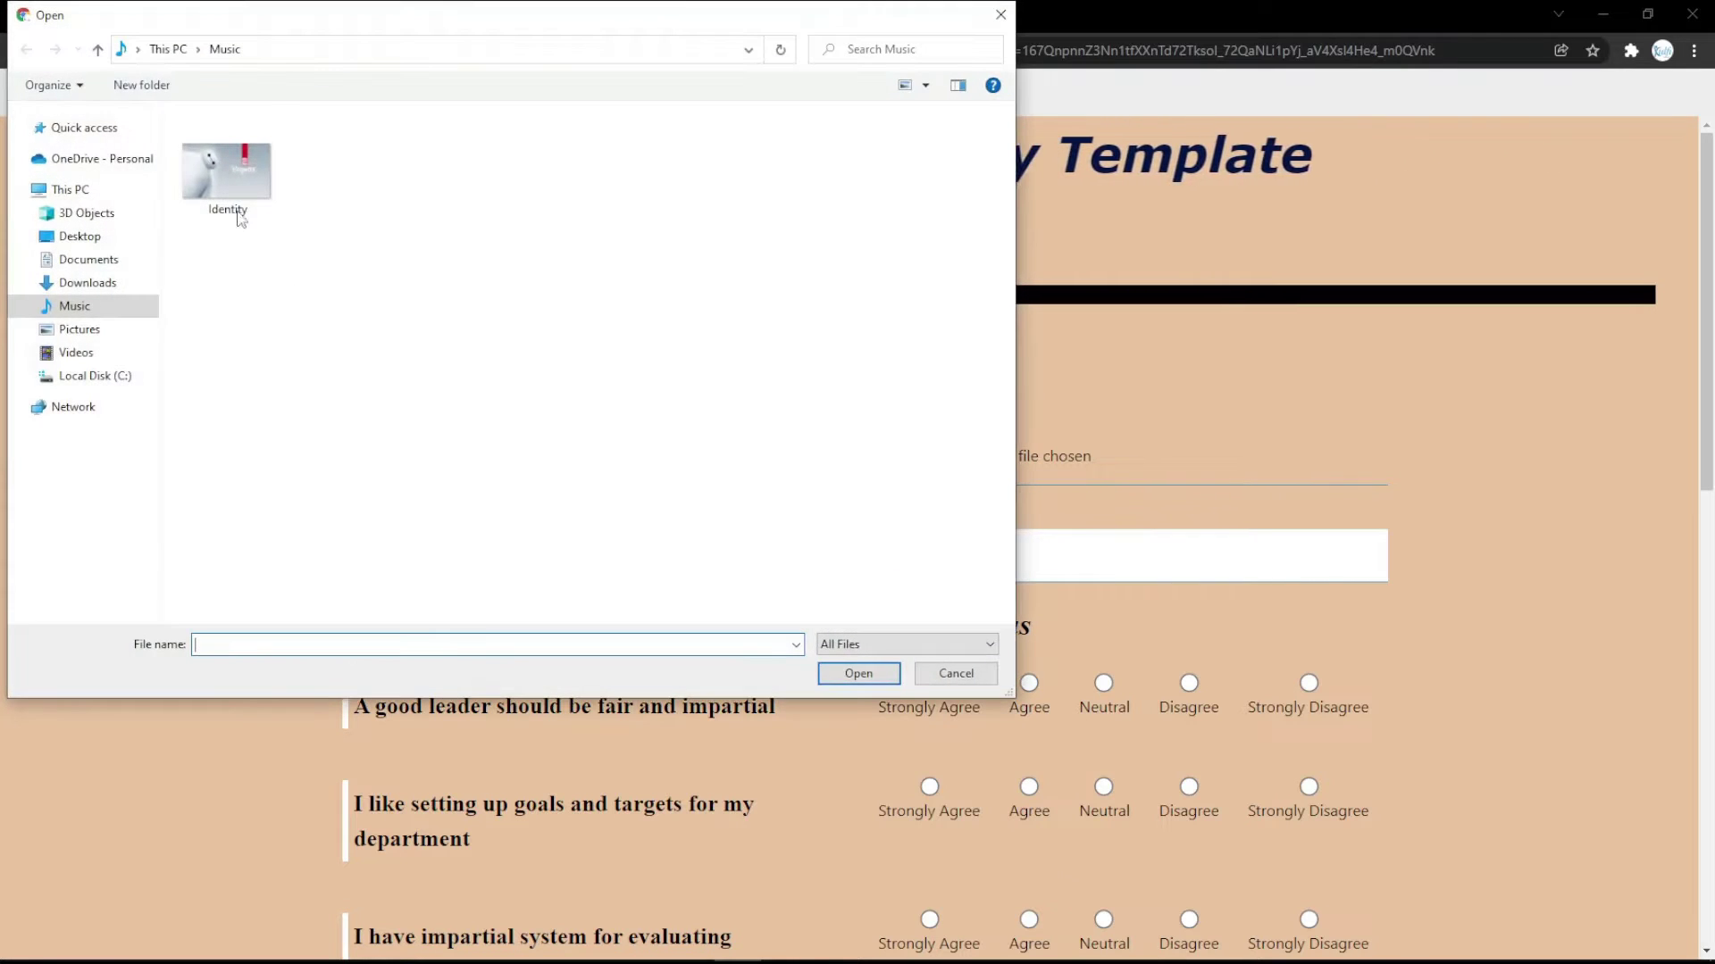
double_click(229, 174)
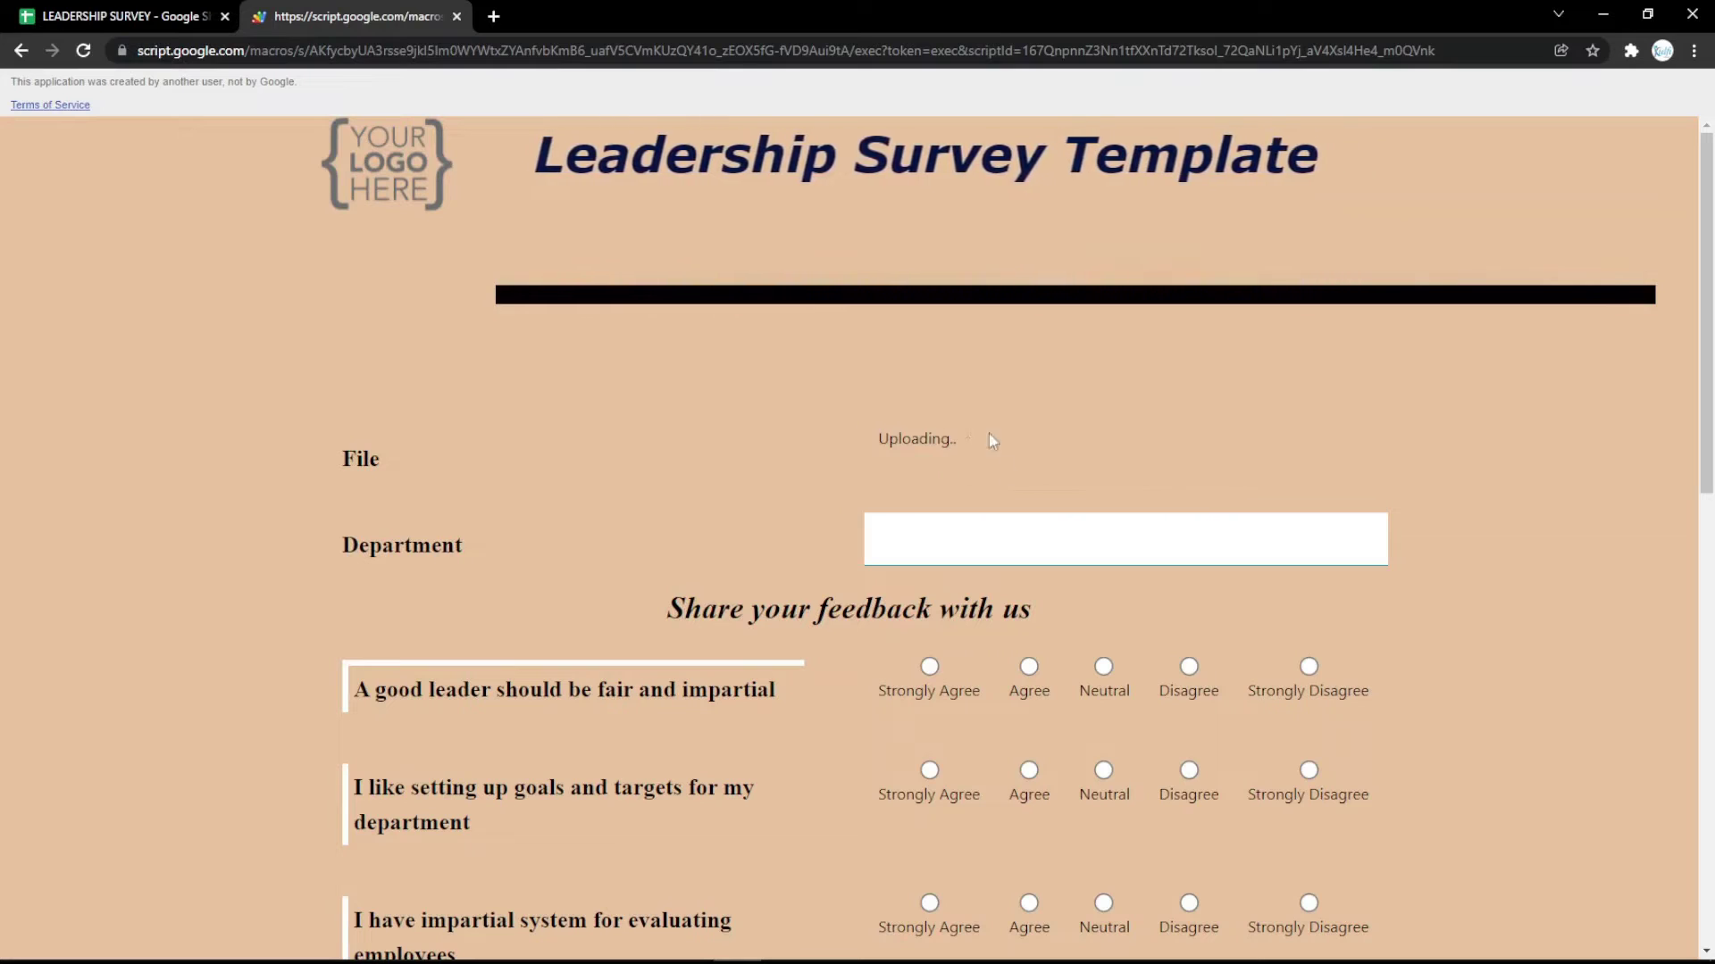
click(143, 16)
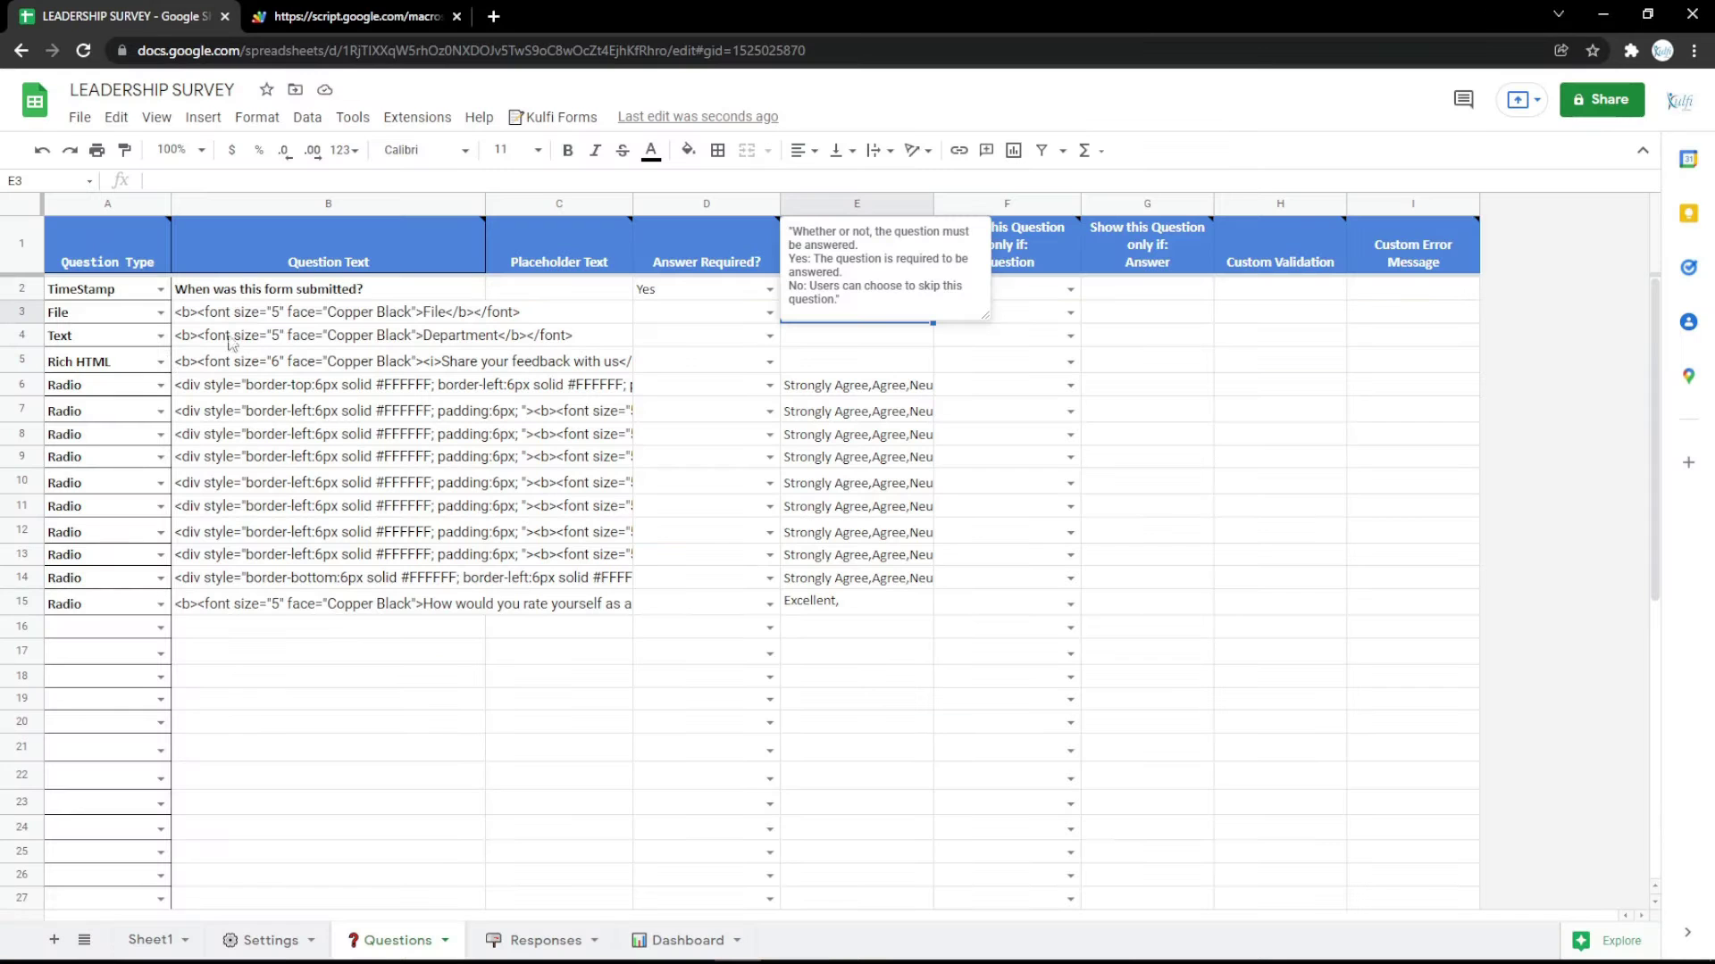
click(160, 312)
Set row 3 to an eSignature question labelled Signature
click(71, 616)
click(366, 320)
double_click(447, 314)
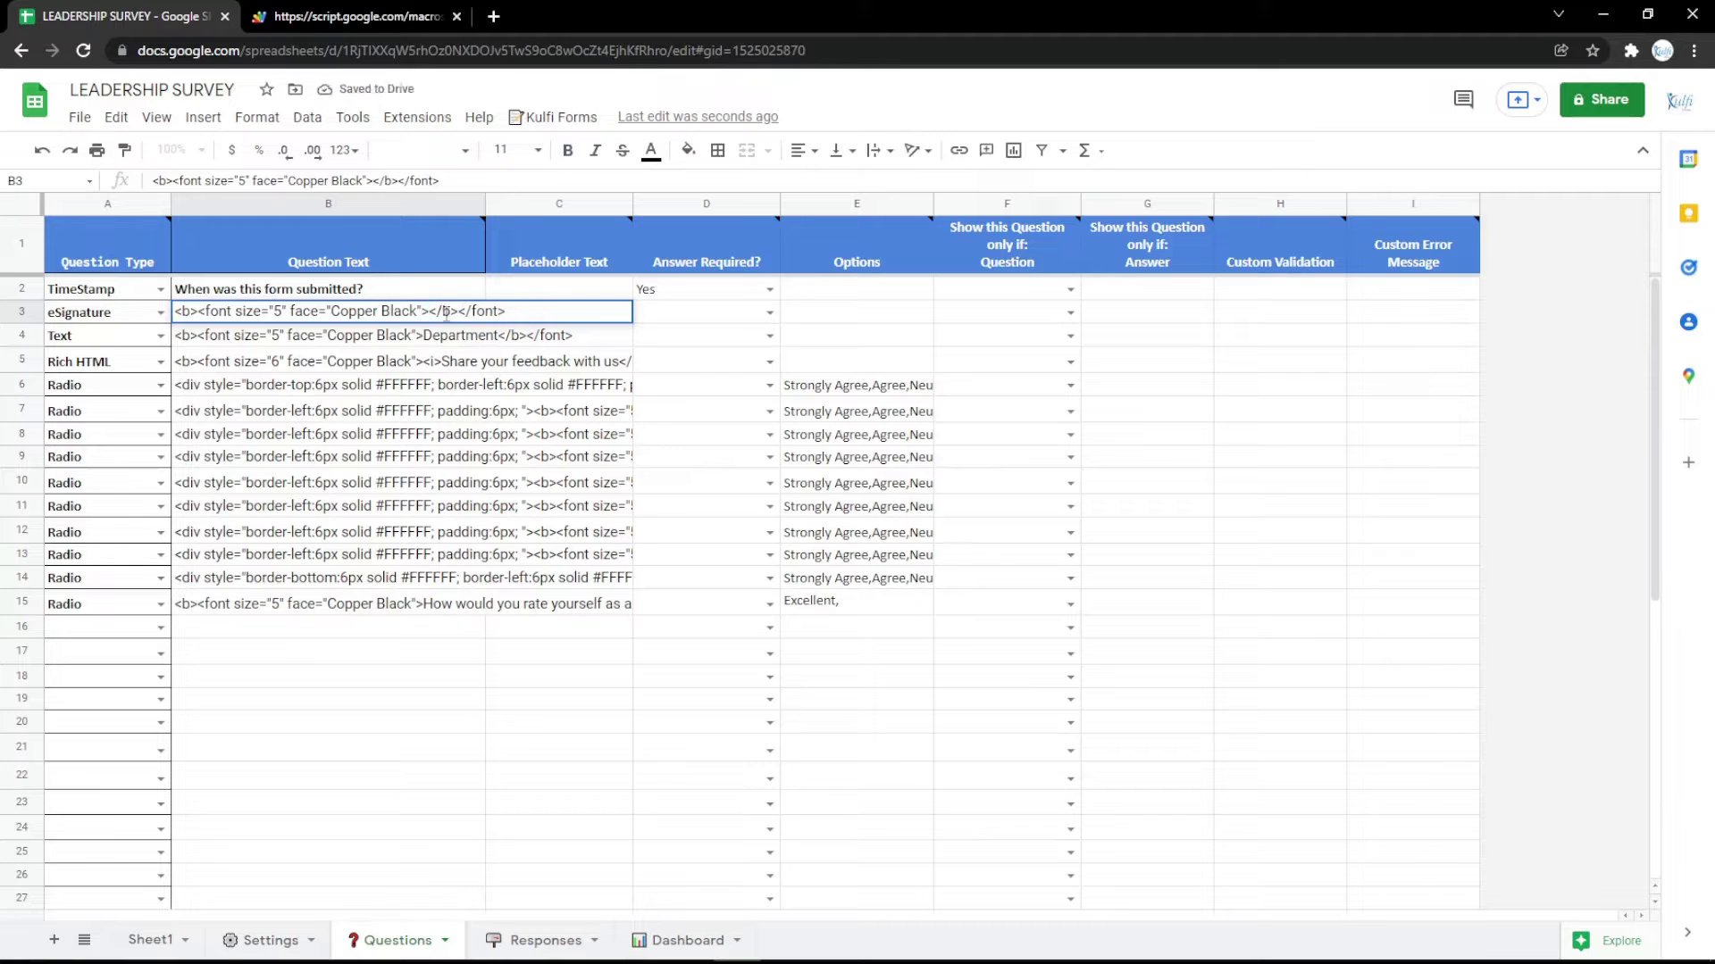
key(Return)
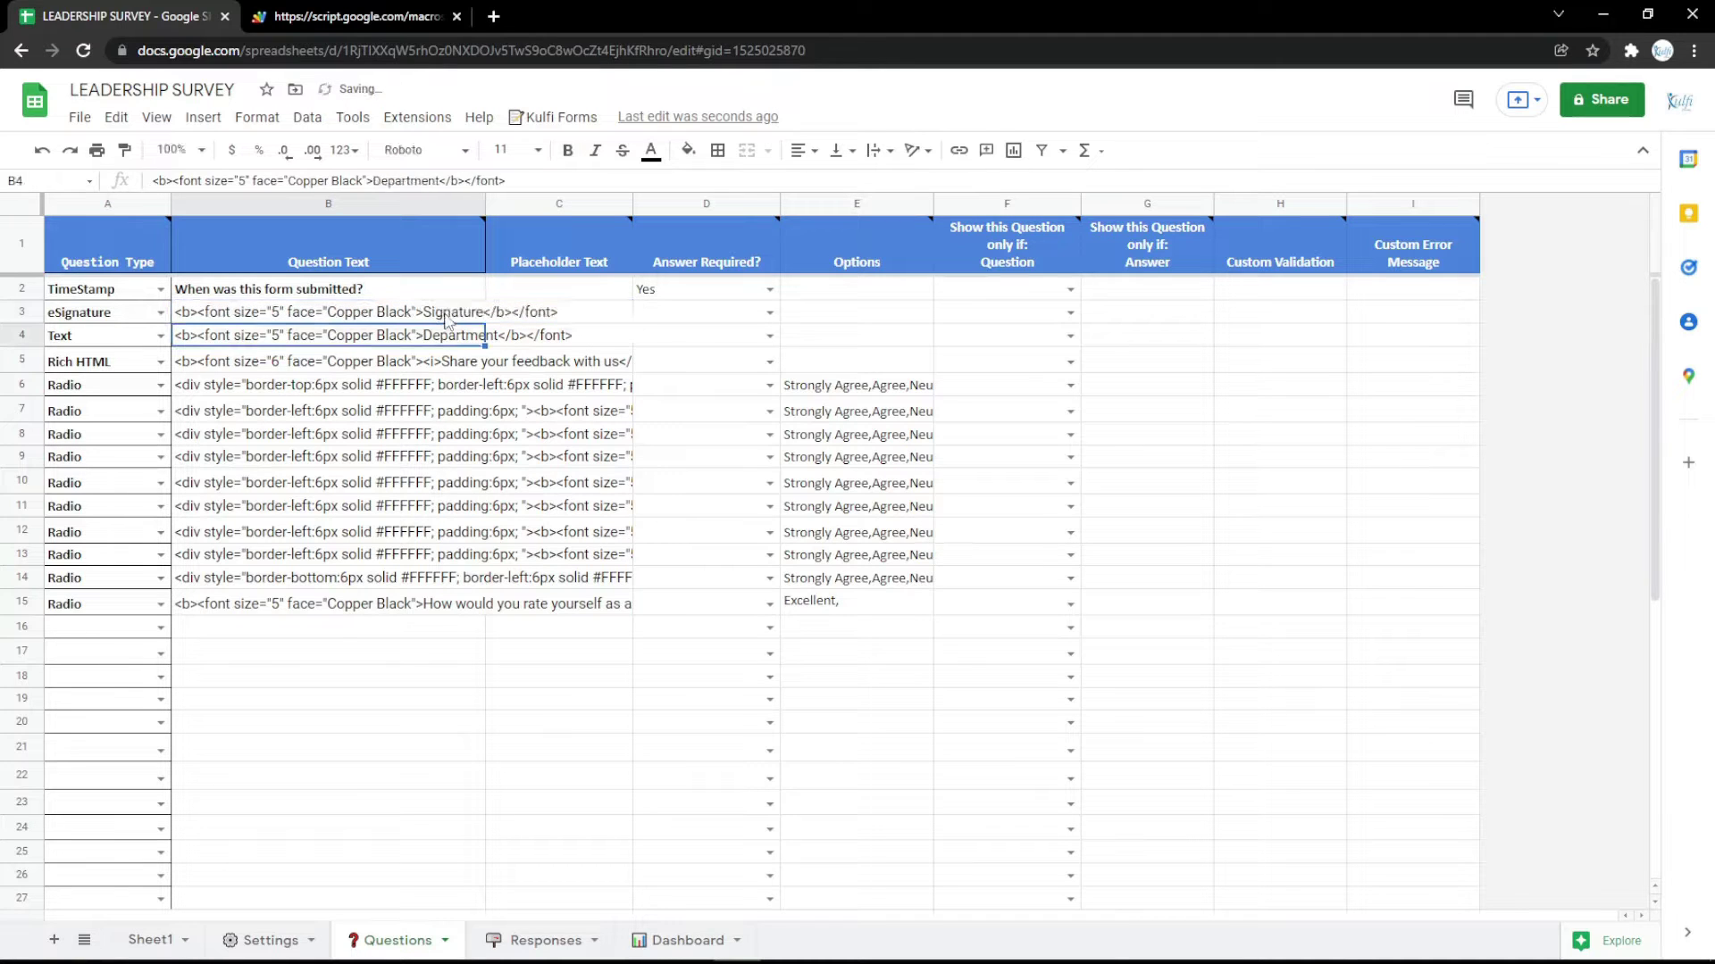
Test drawing and clearing a signature on the live form's signature pad
click(407, 13)
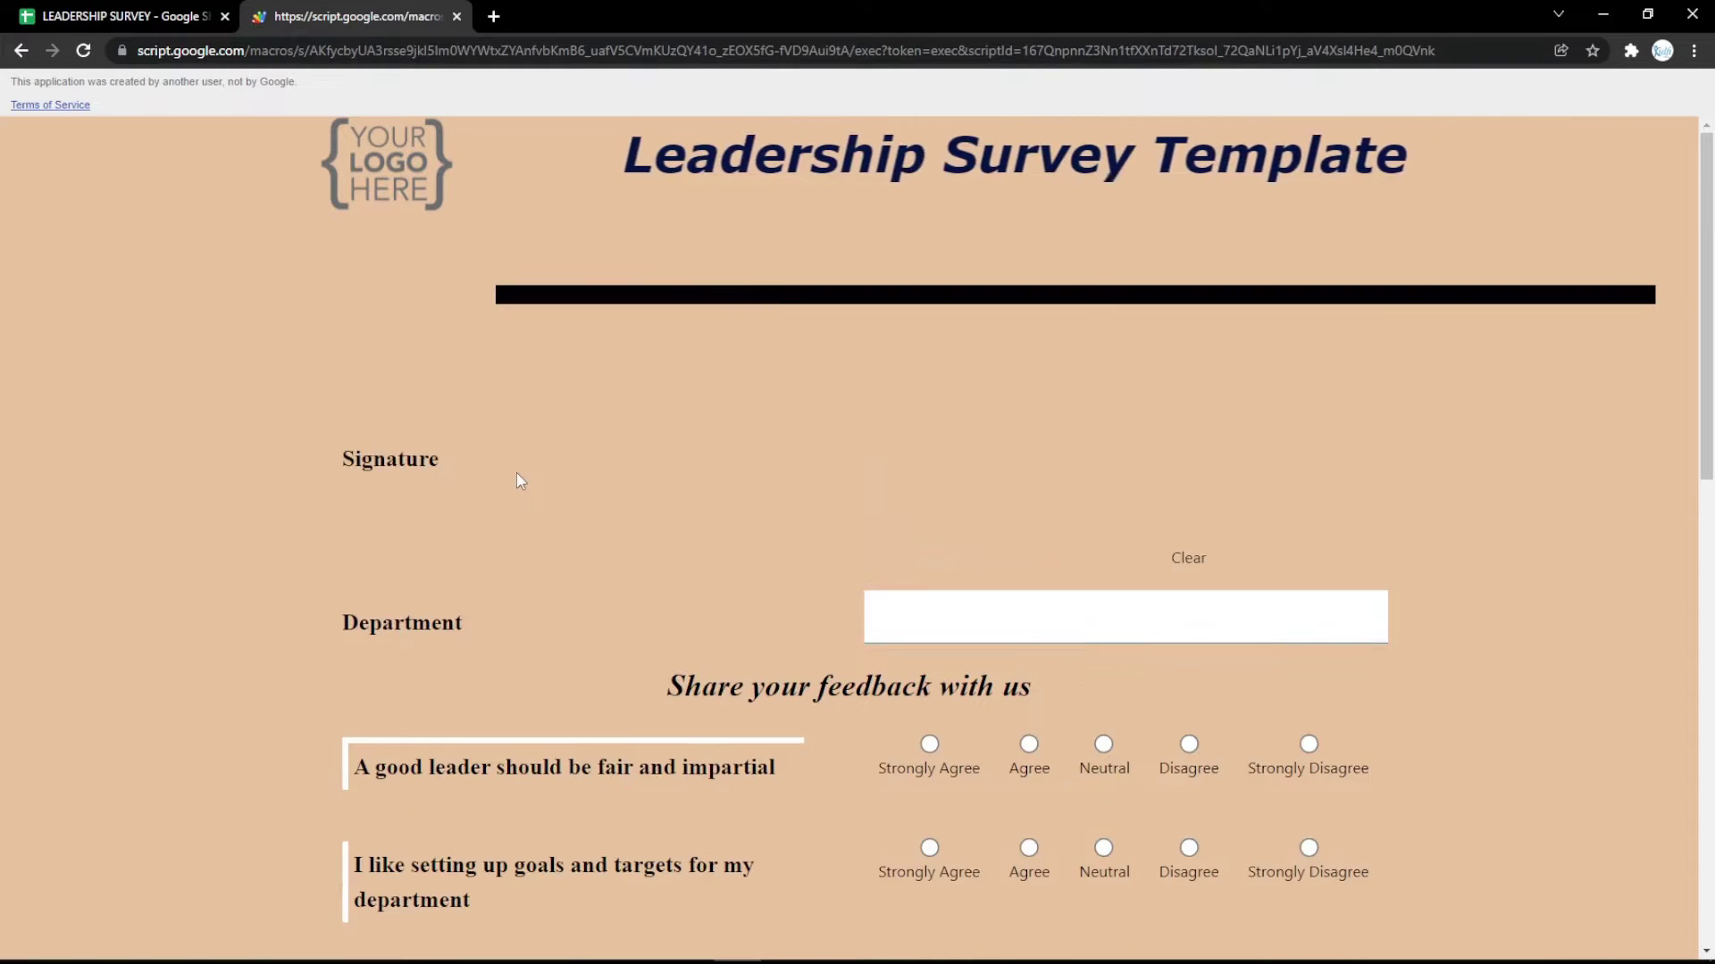
drag(972, 447, 1094, 508)
click(1187, 558)
mouse_move(1027, 456)
mouse_down()
mouse_move(1197, 509)
mouse_move(1085, 498)
mouse_up()
click(1197, 561)
click(1177, 561)
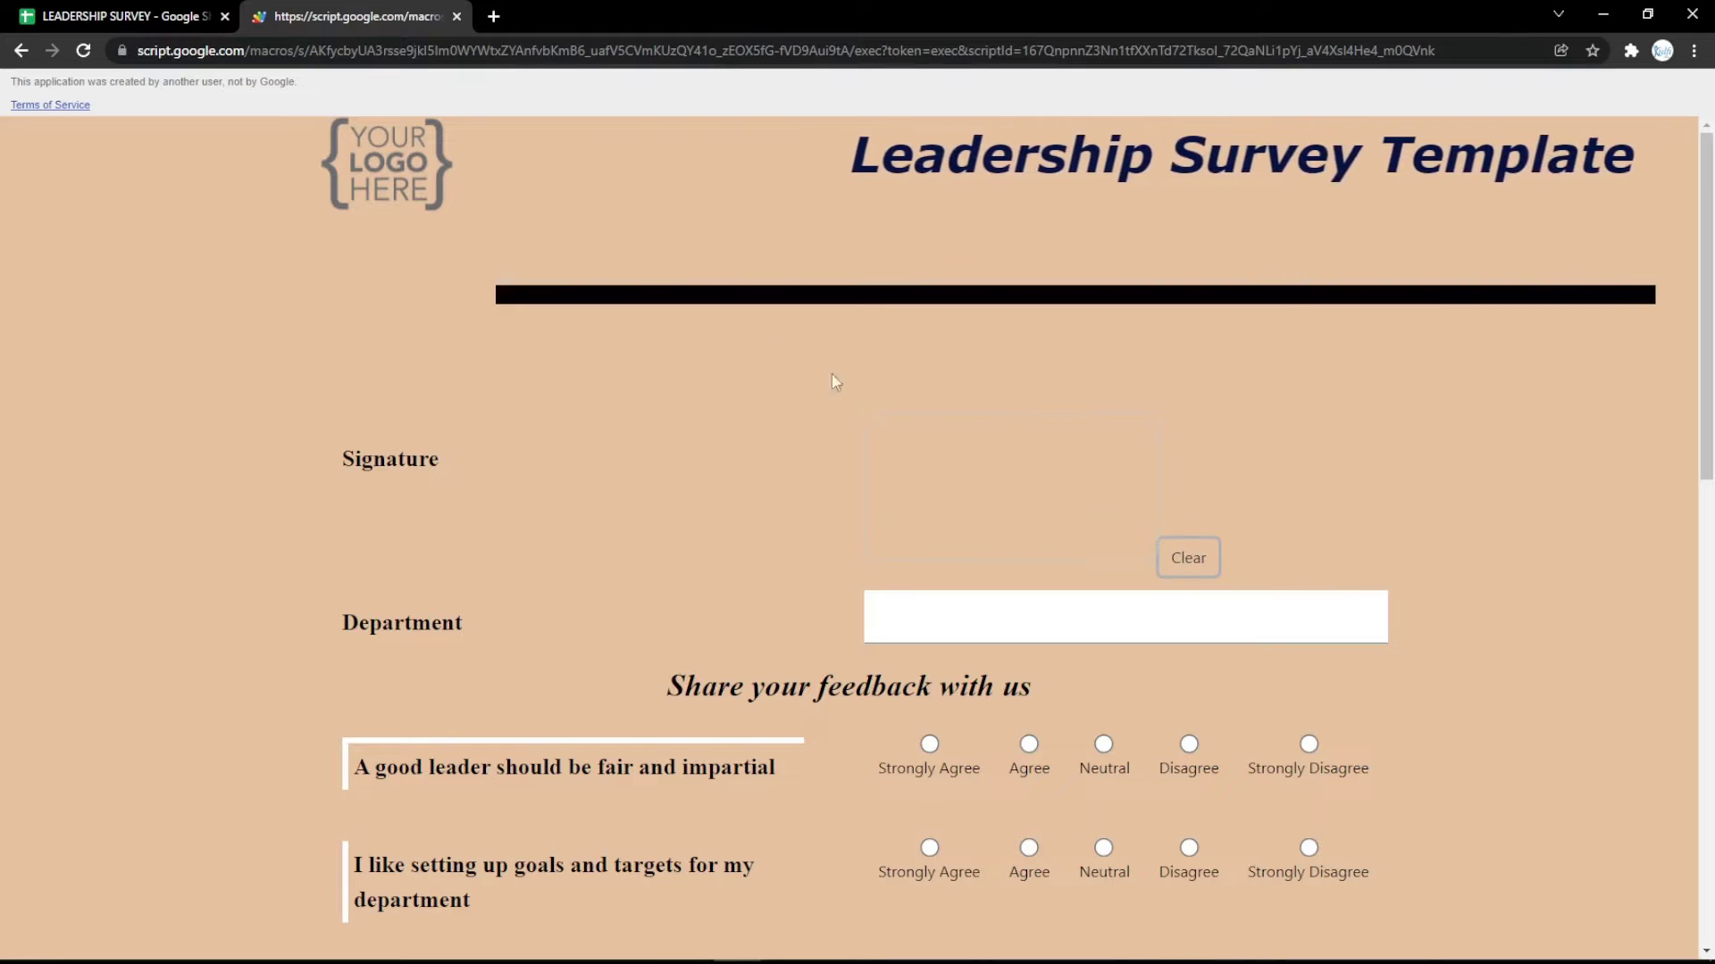
click(186, 10)
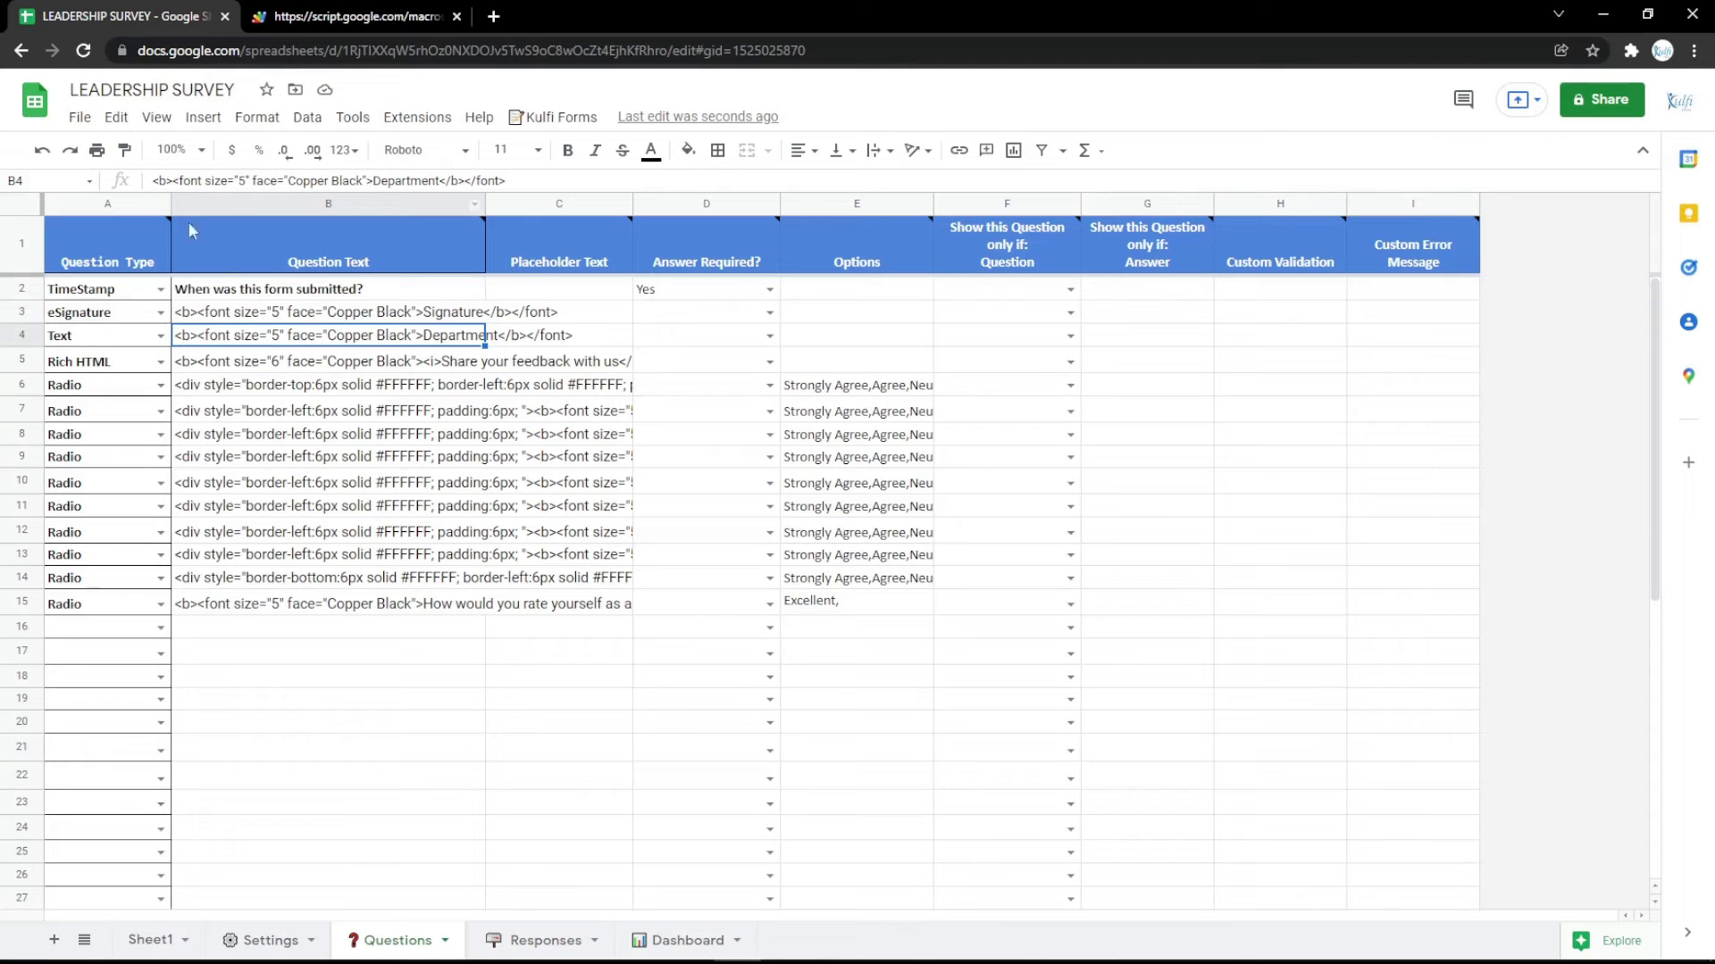
Change row 3's question type to Rich HTML and edit the Signature cell B3
click(161, 311)
click(82, 640)
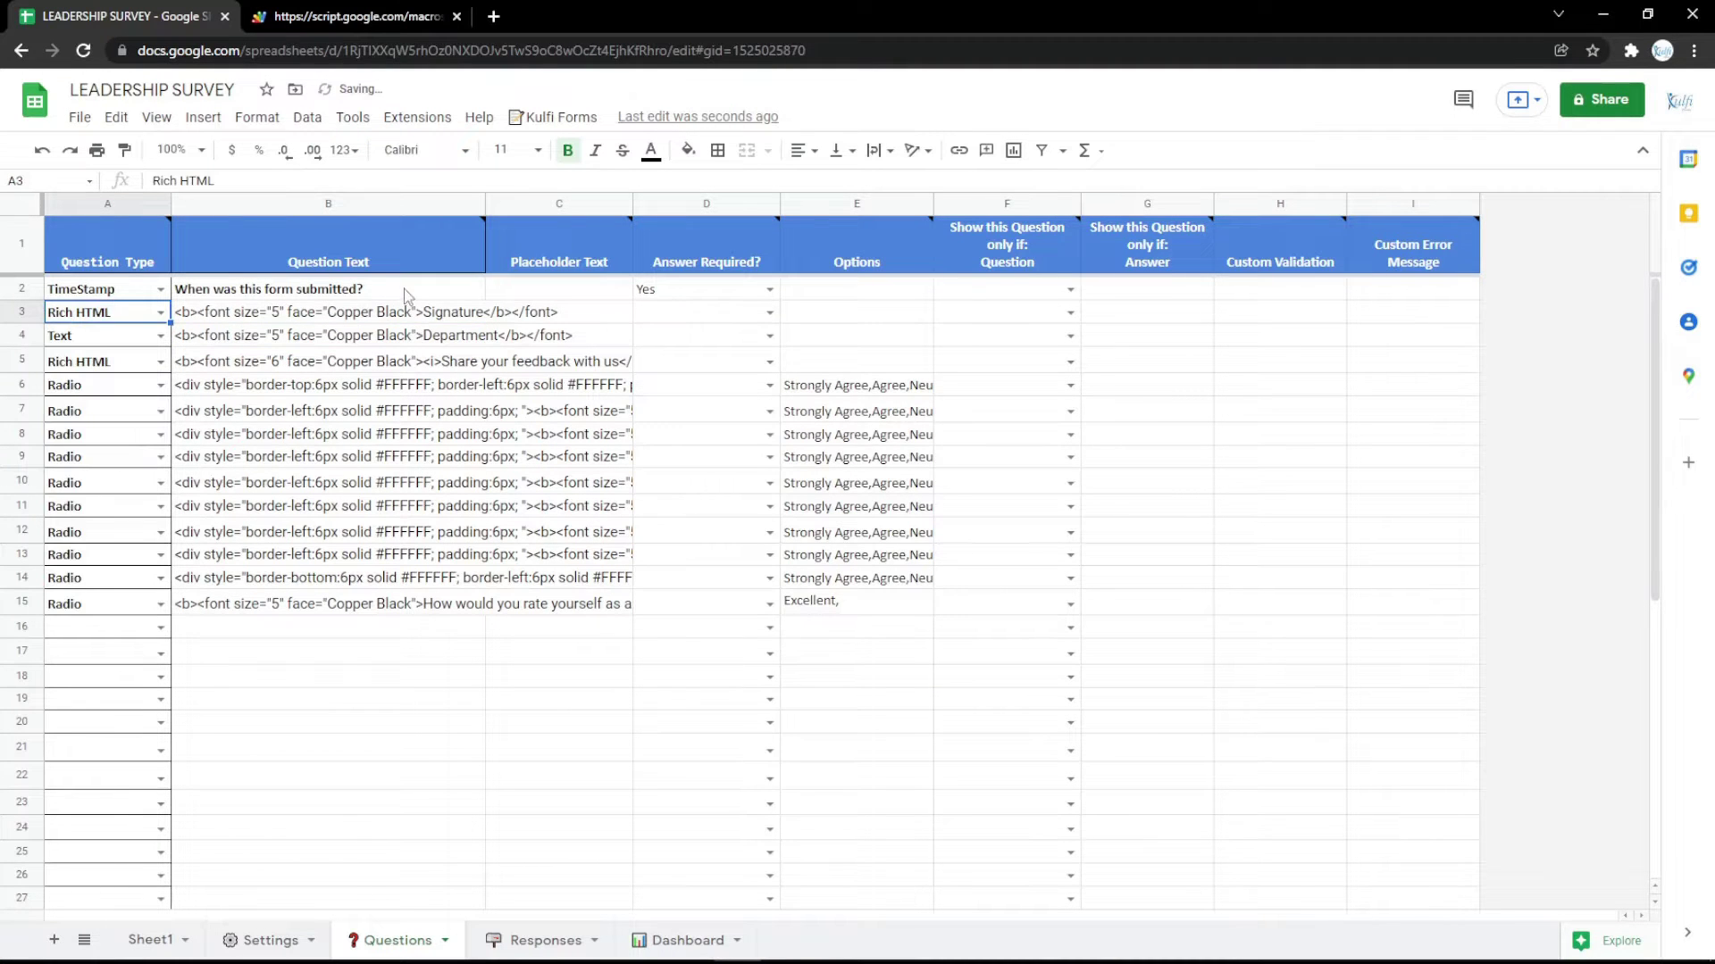
click(444, 311)
click(447, 362)
click(349, 334)
click(342, 323)
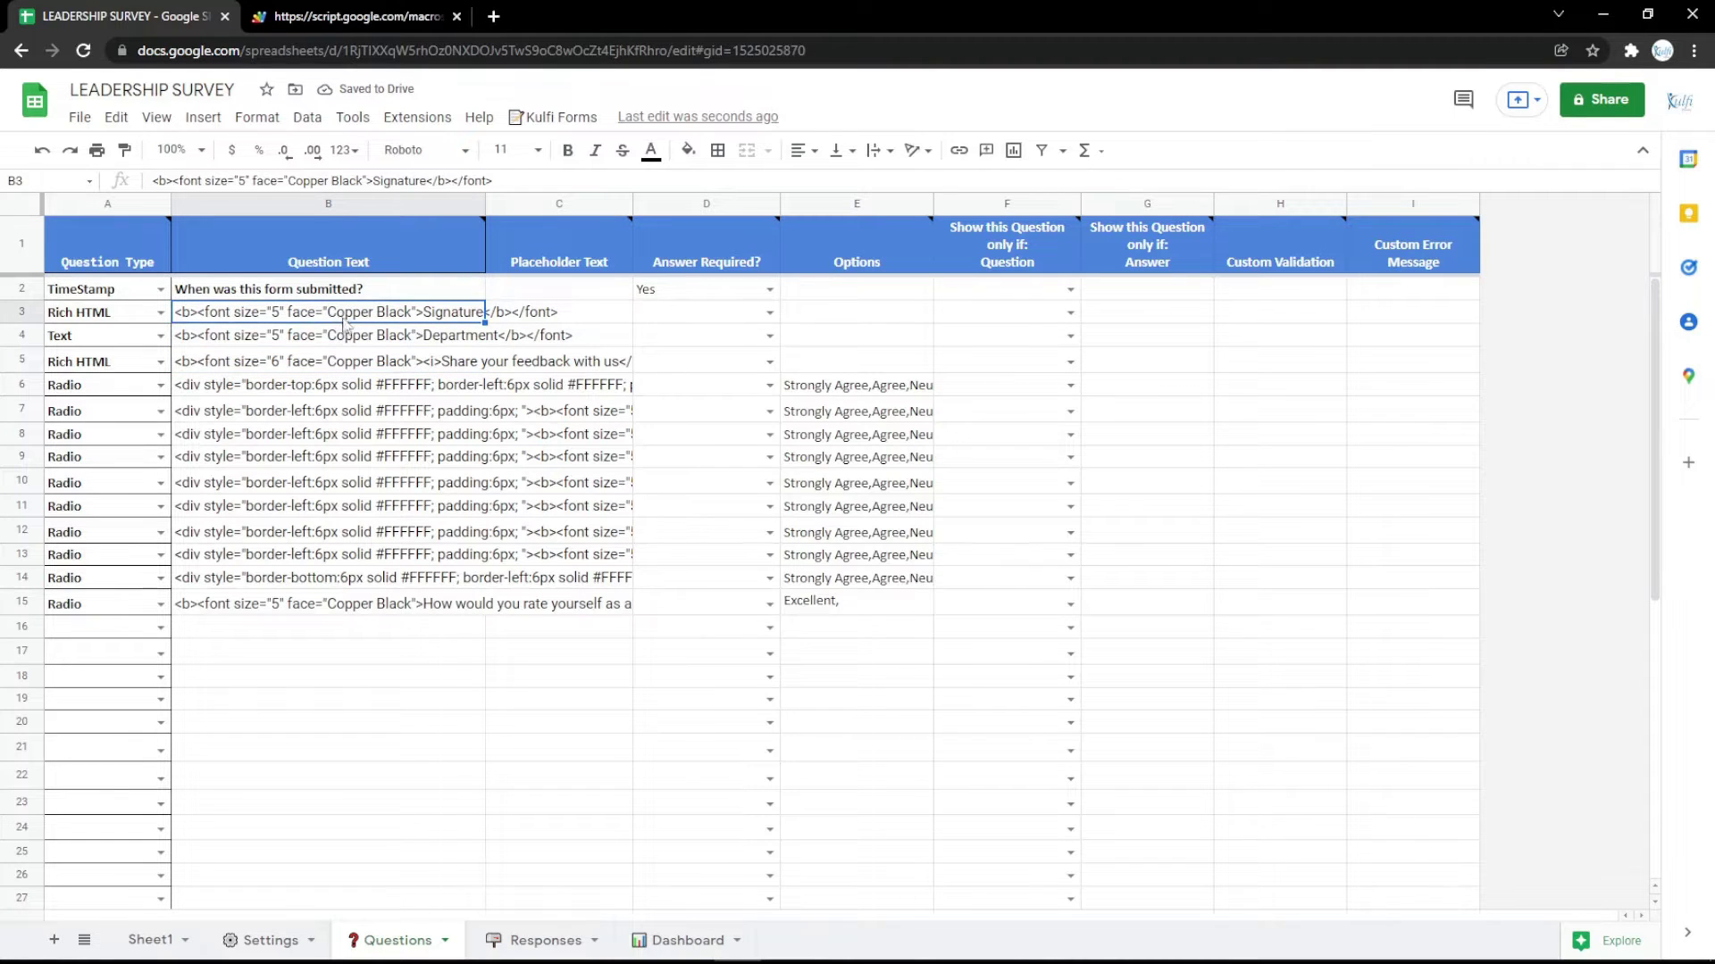
click(495, 15)
Copy the Google Maps embed HTML for the Google Indonesia office
click(147, 84)
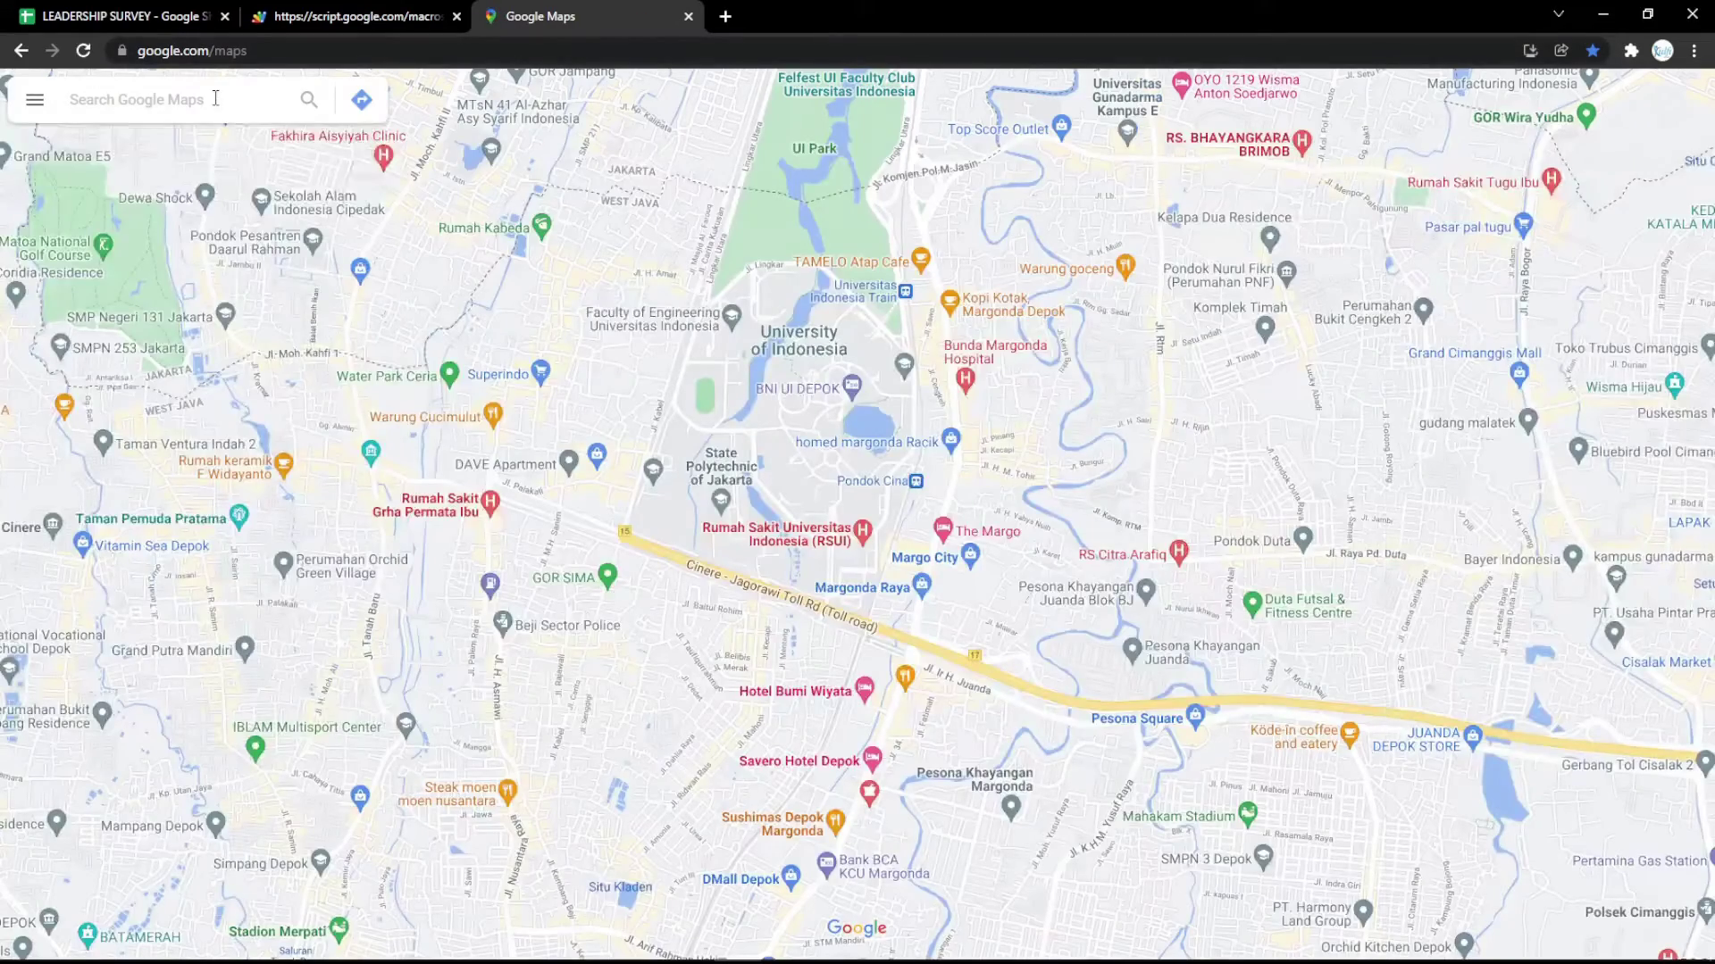
click(215, 99)
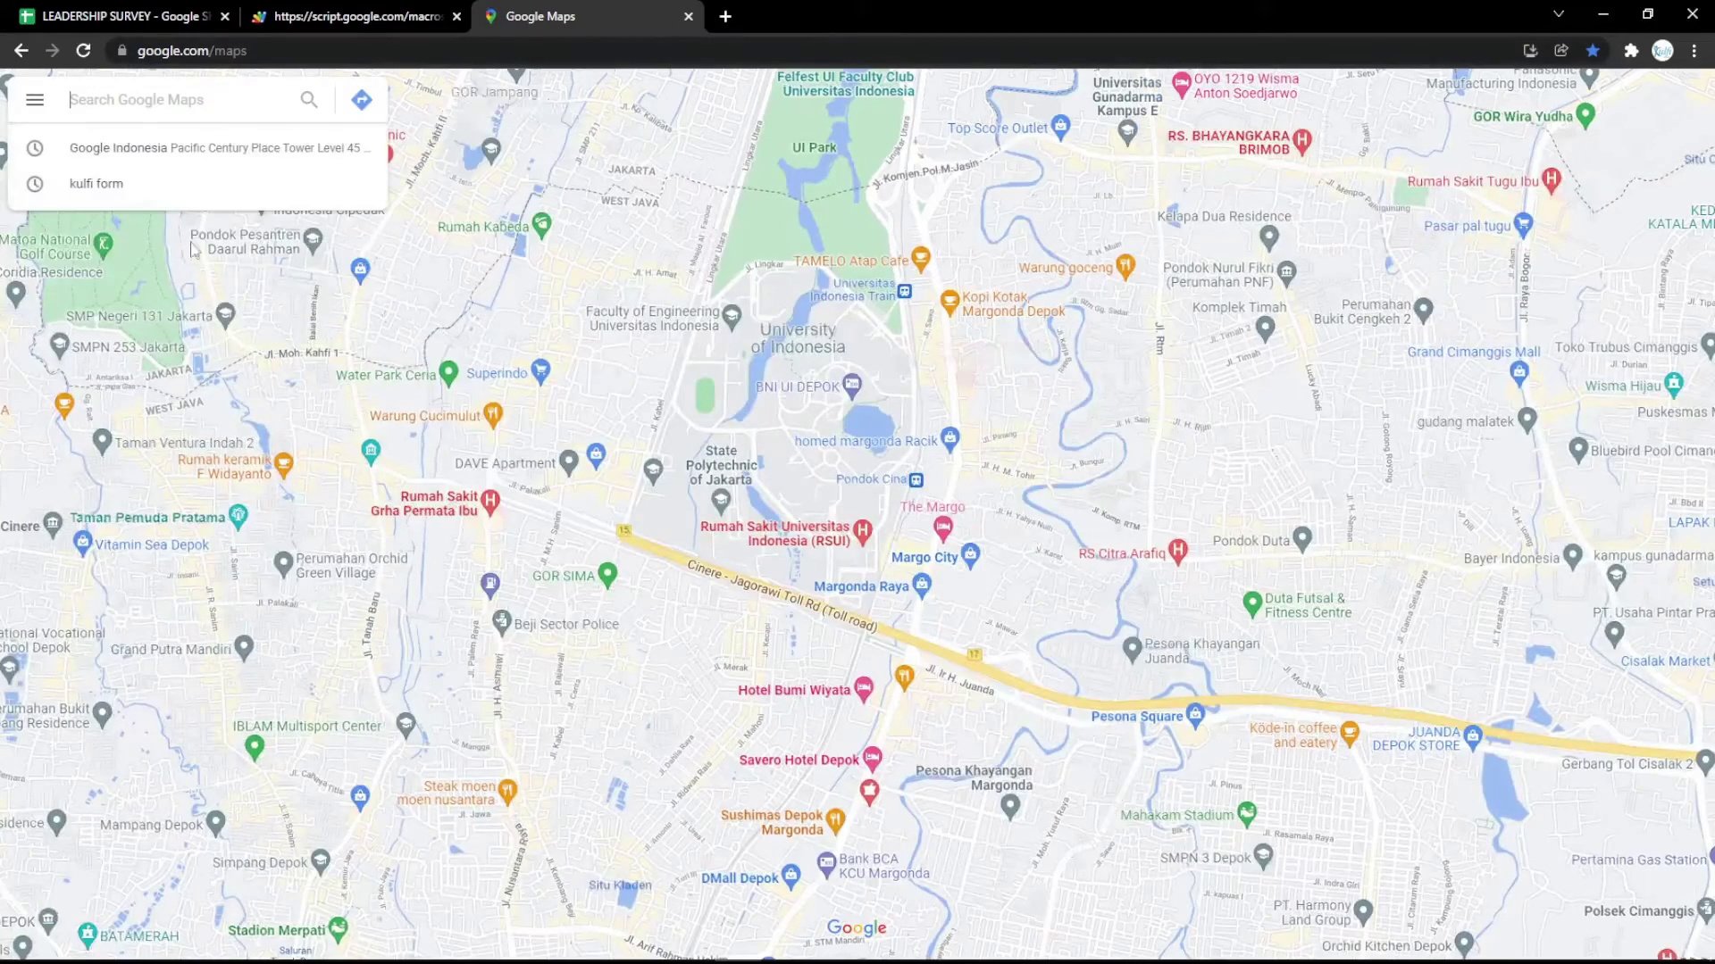
click(116, 153)
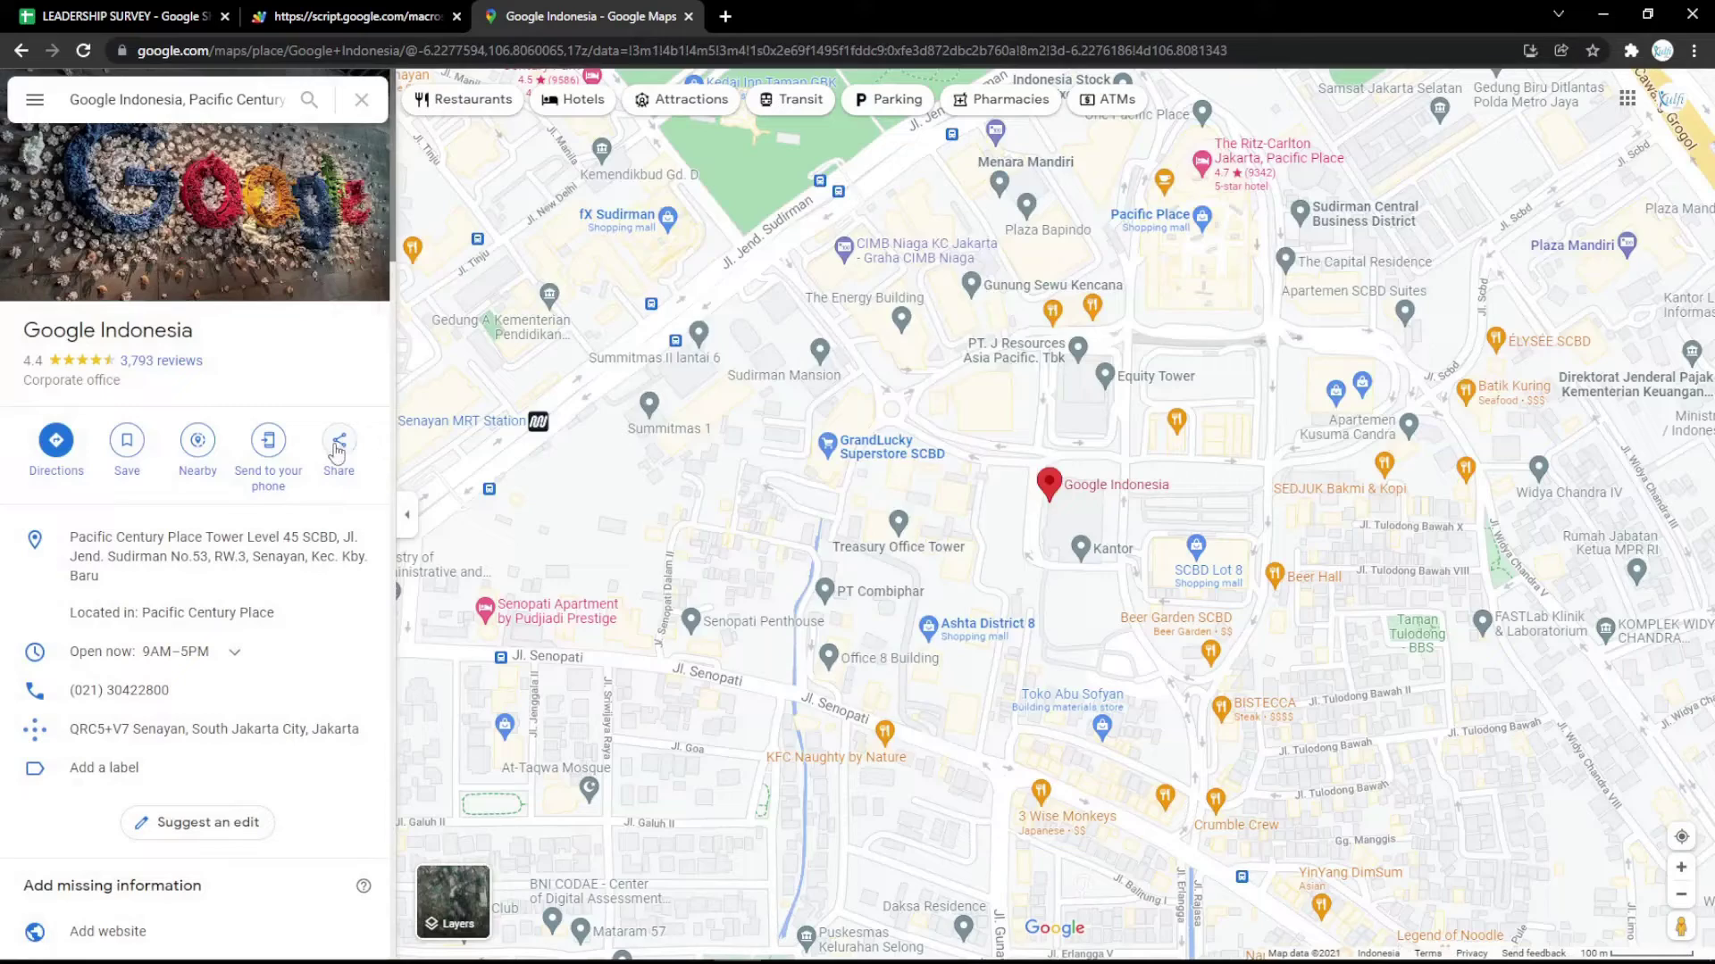
click(337, 443)
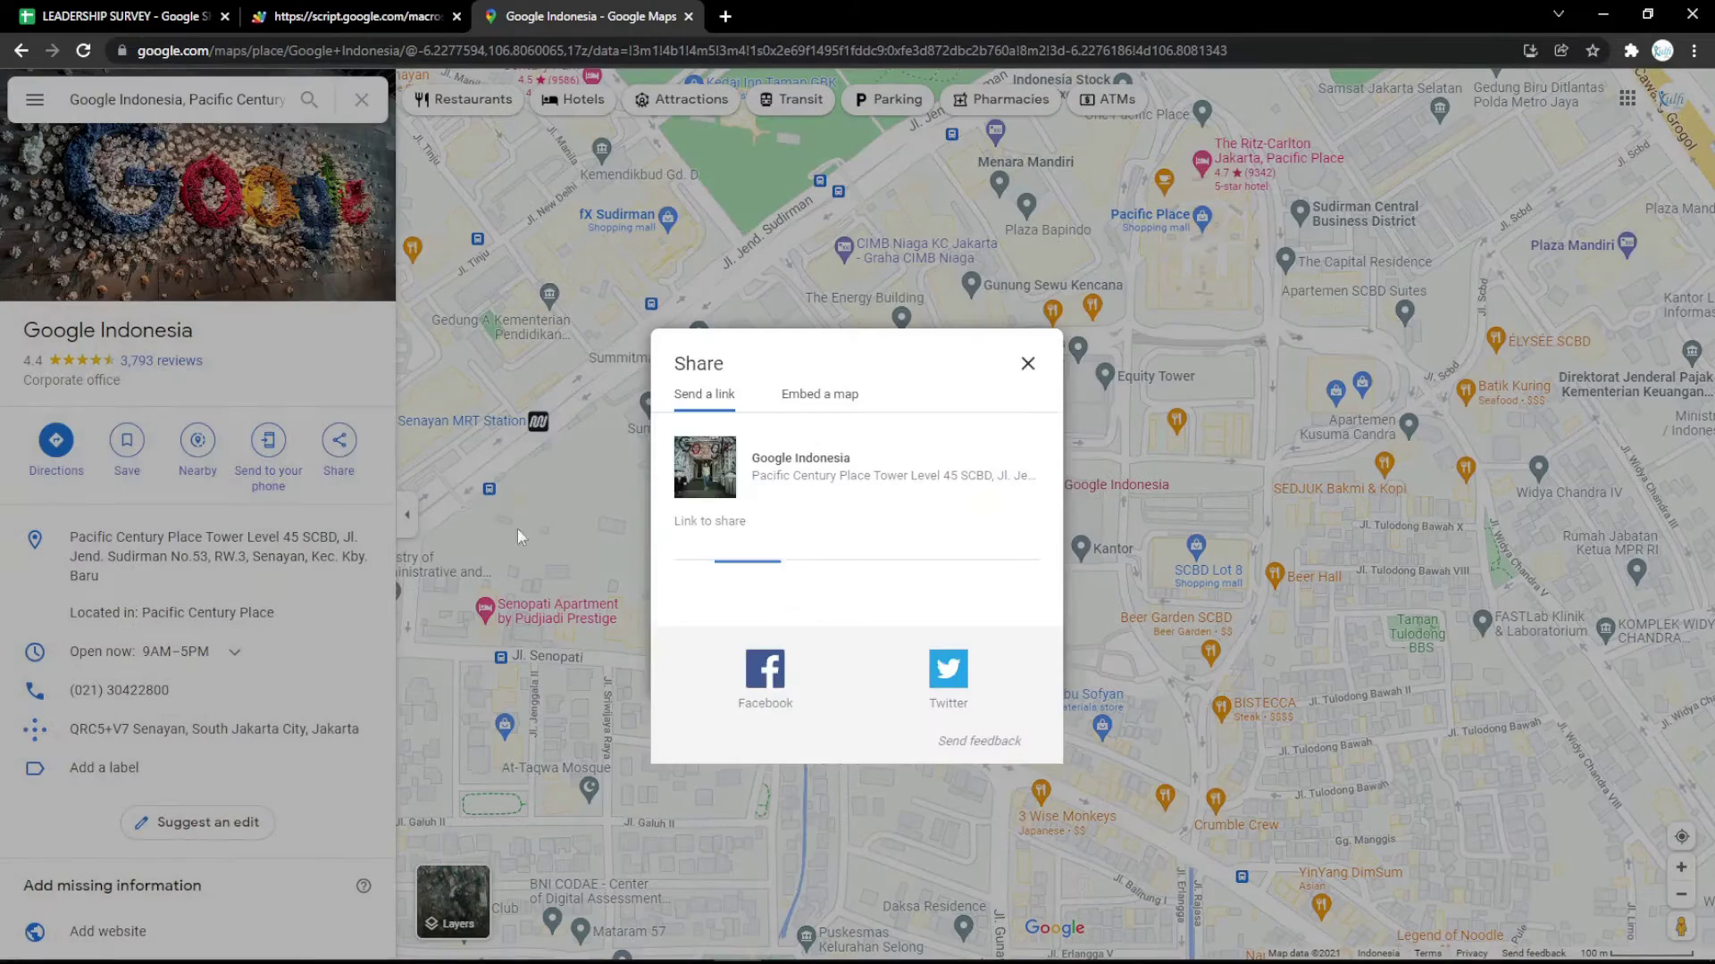
click(808, 386)
click(1110, 311)
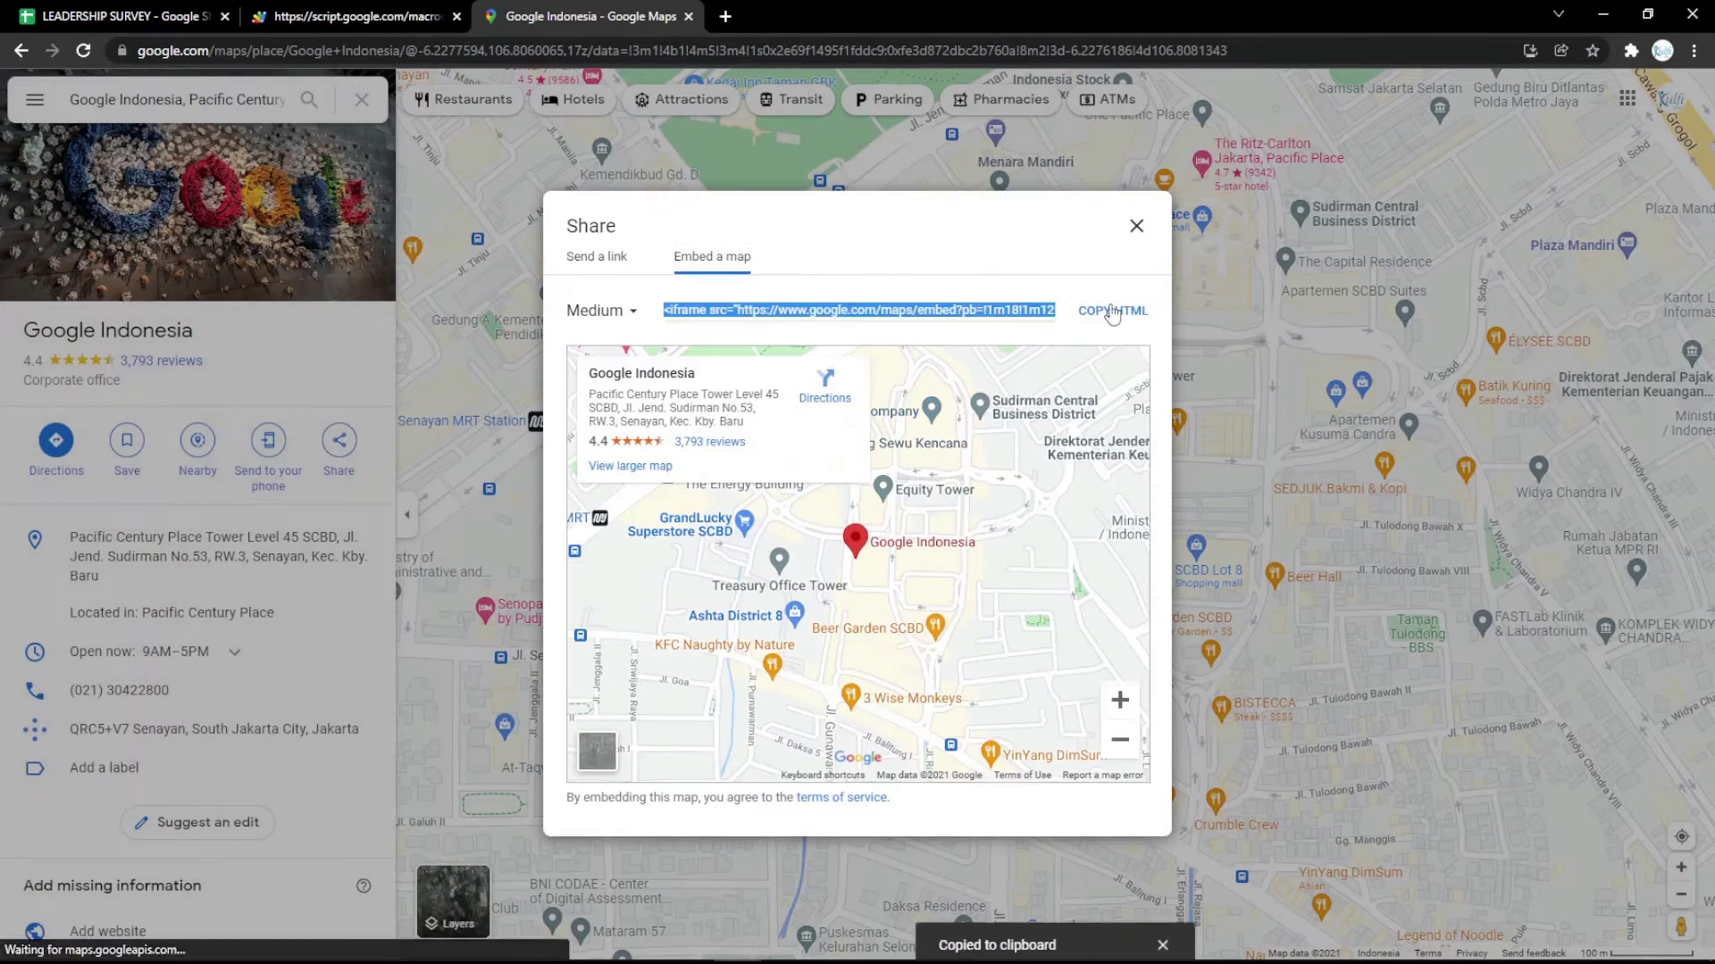
click(143, 11)
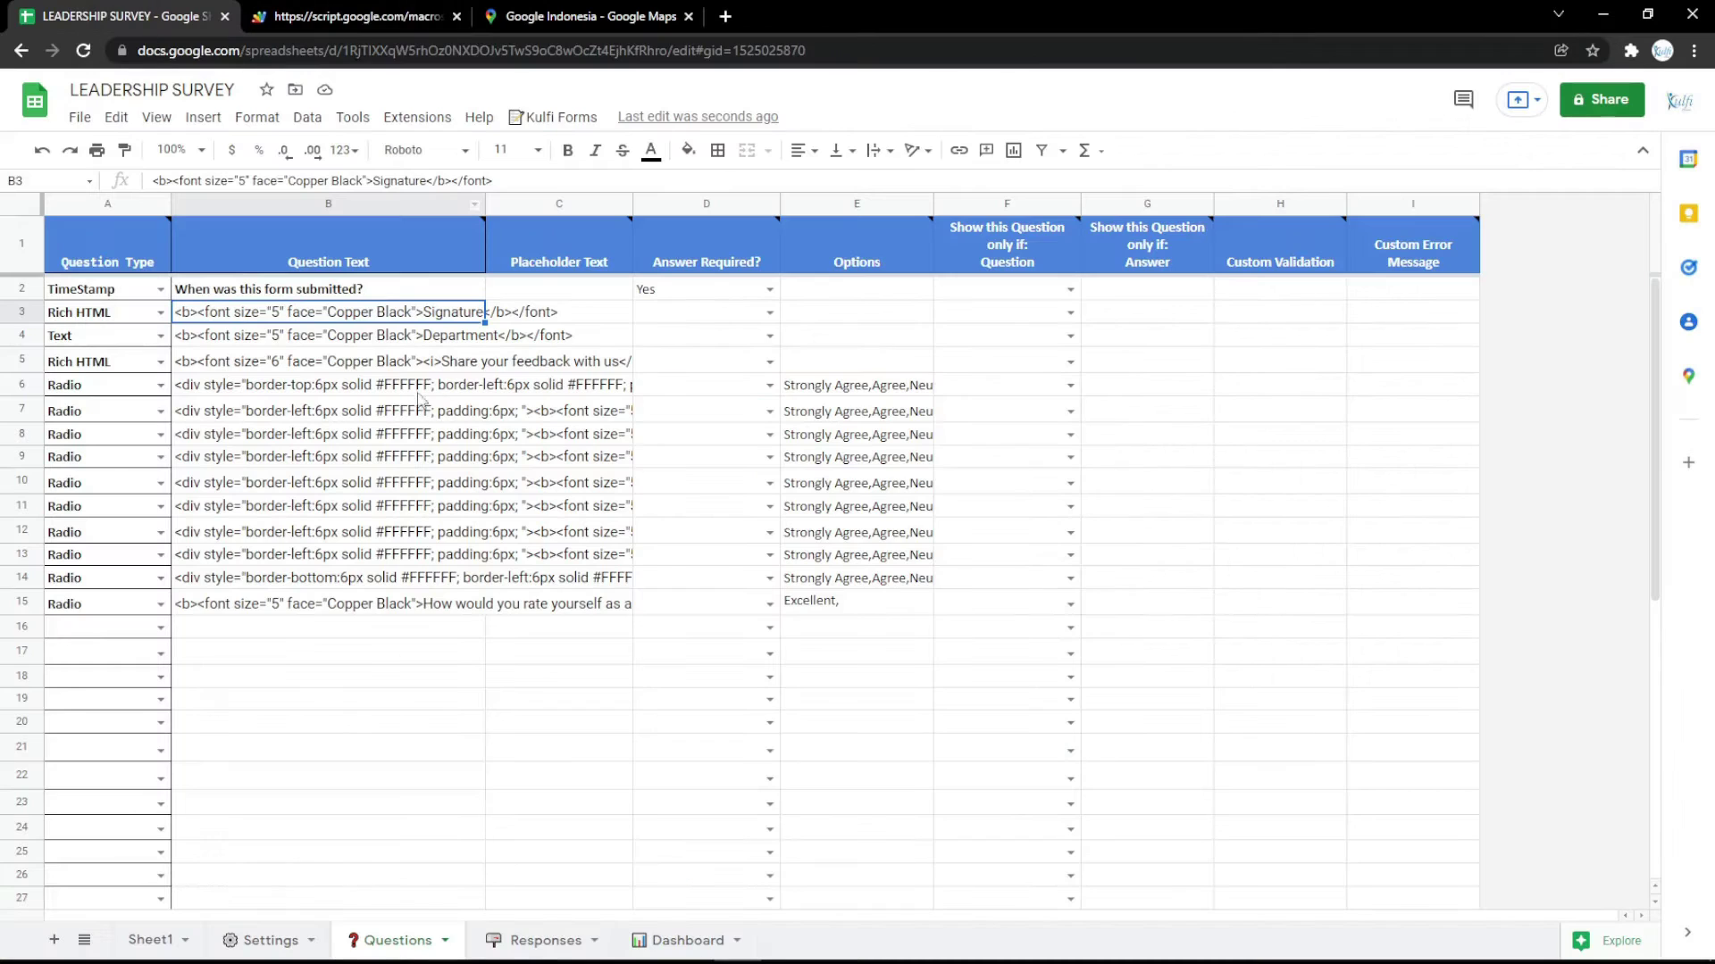
Paste the map embed code into B3 and preview the map on the form
key(ctrl+v)
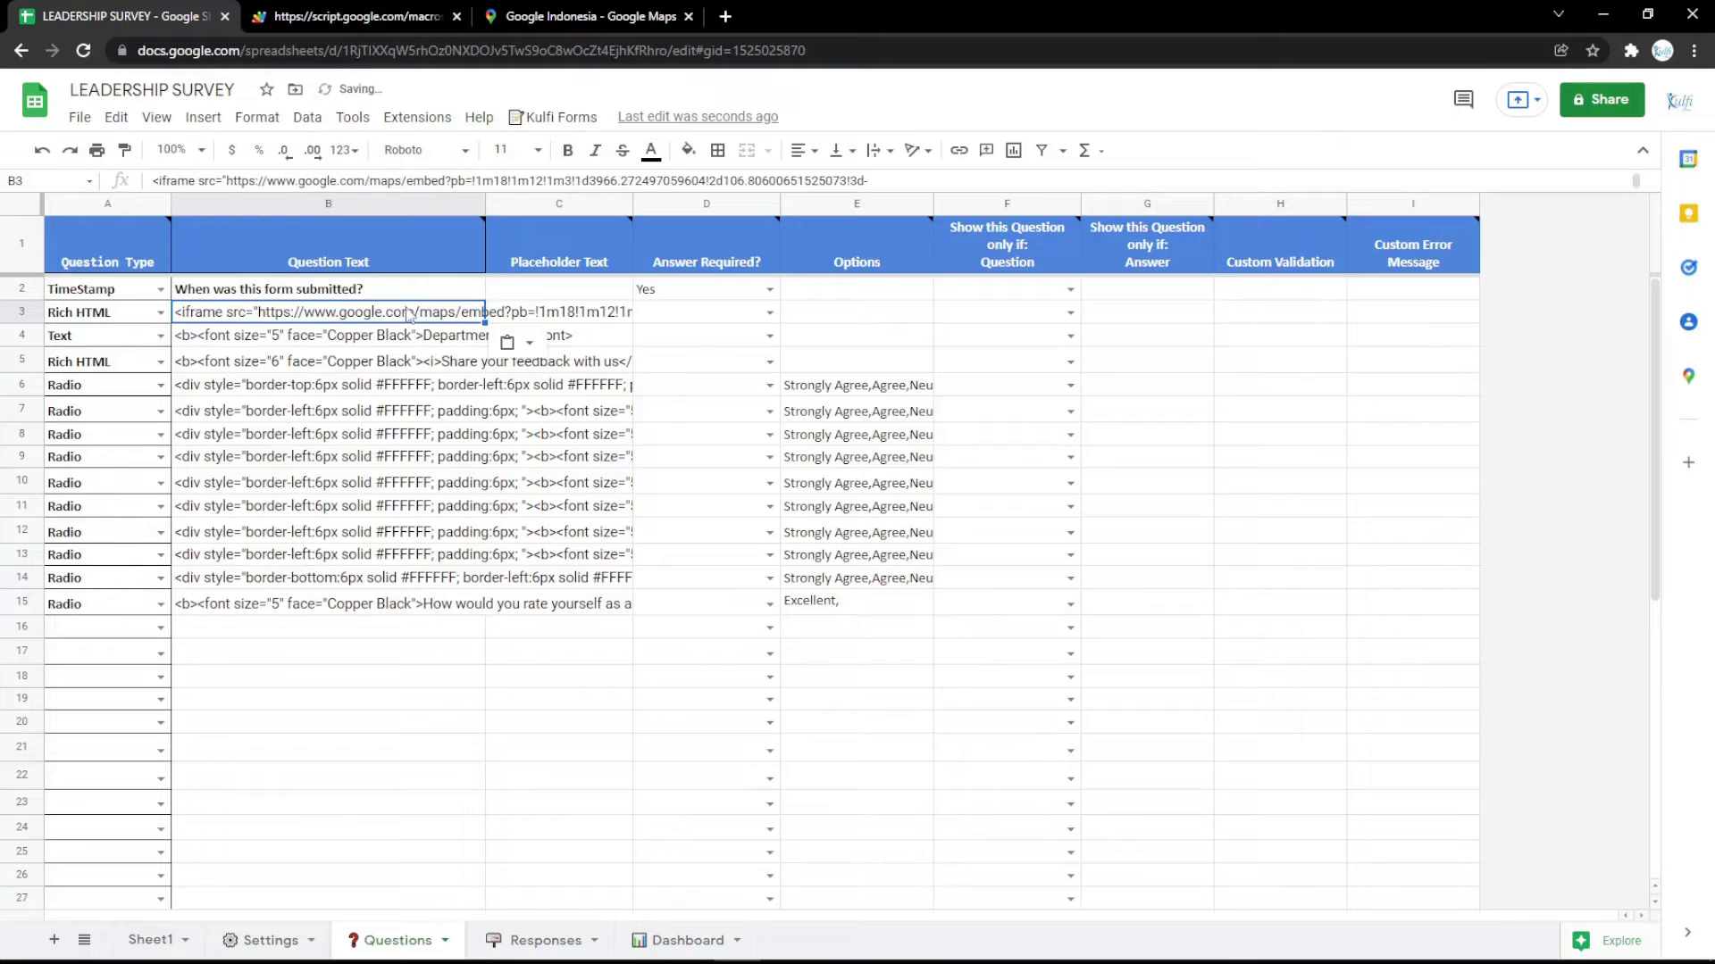
click(277, 15)
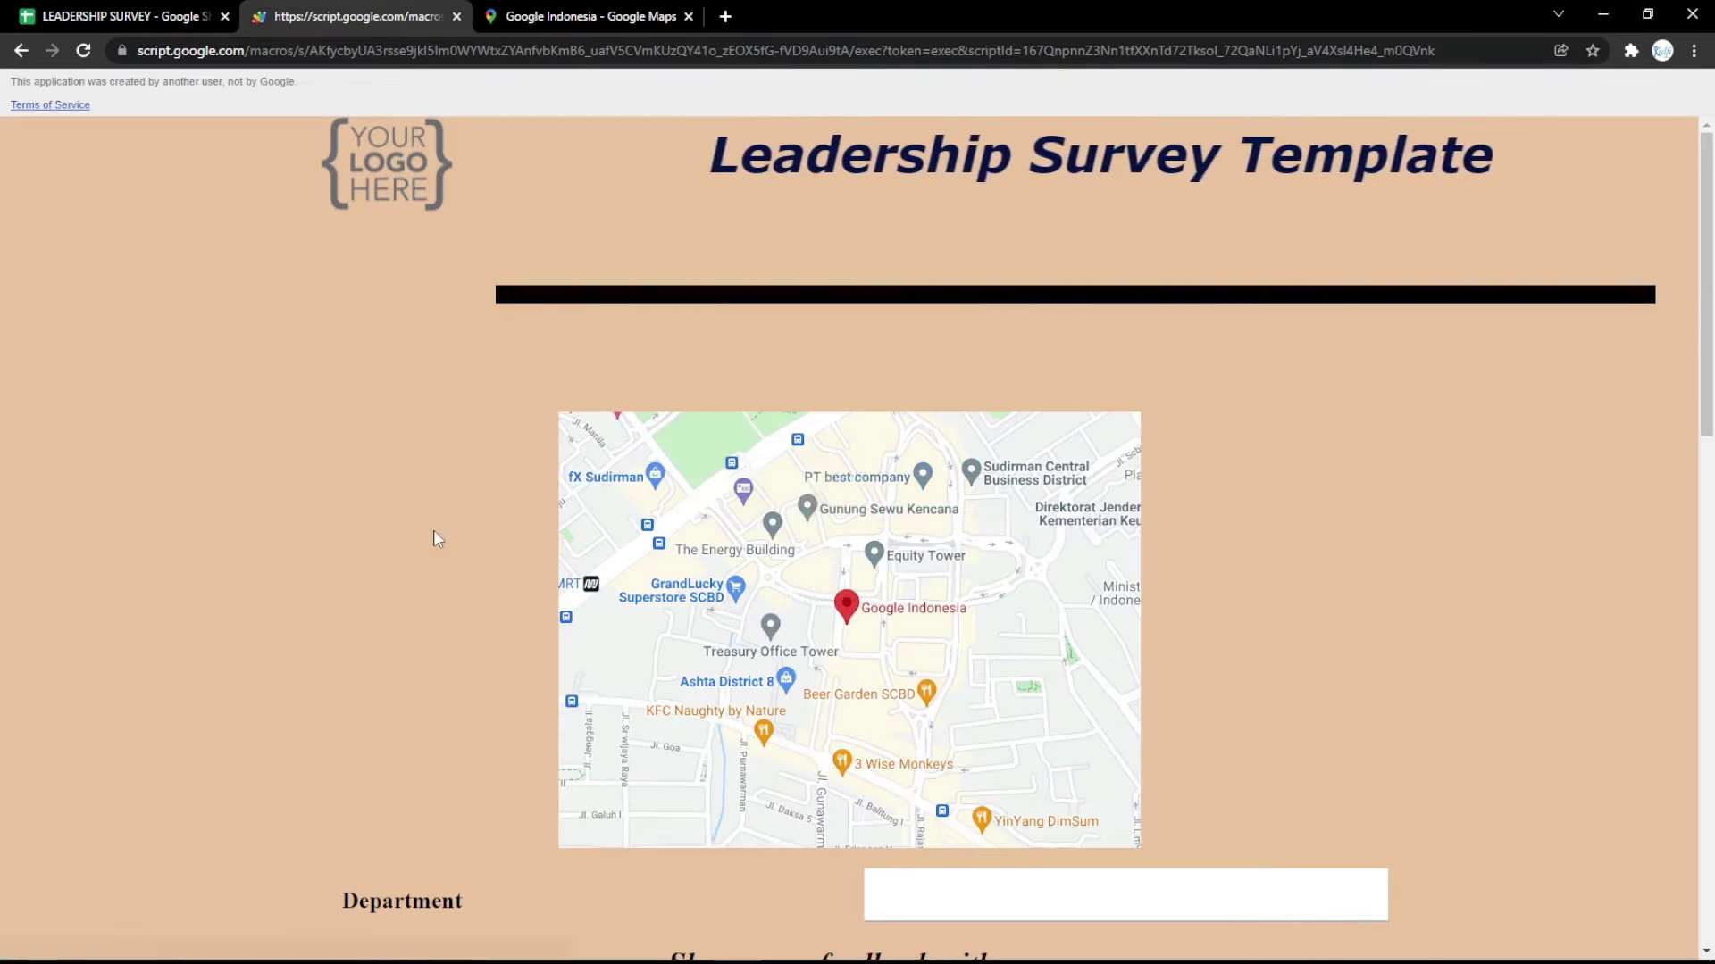
click(159, 13)
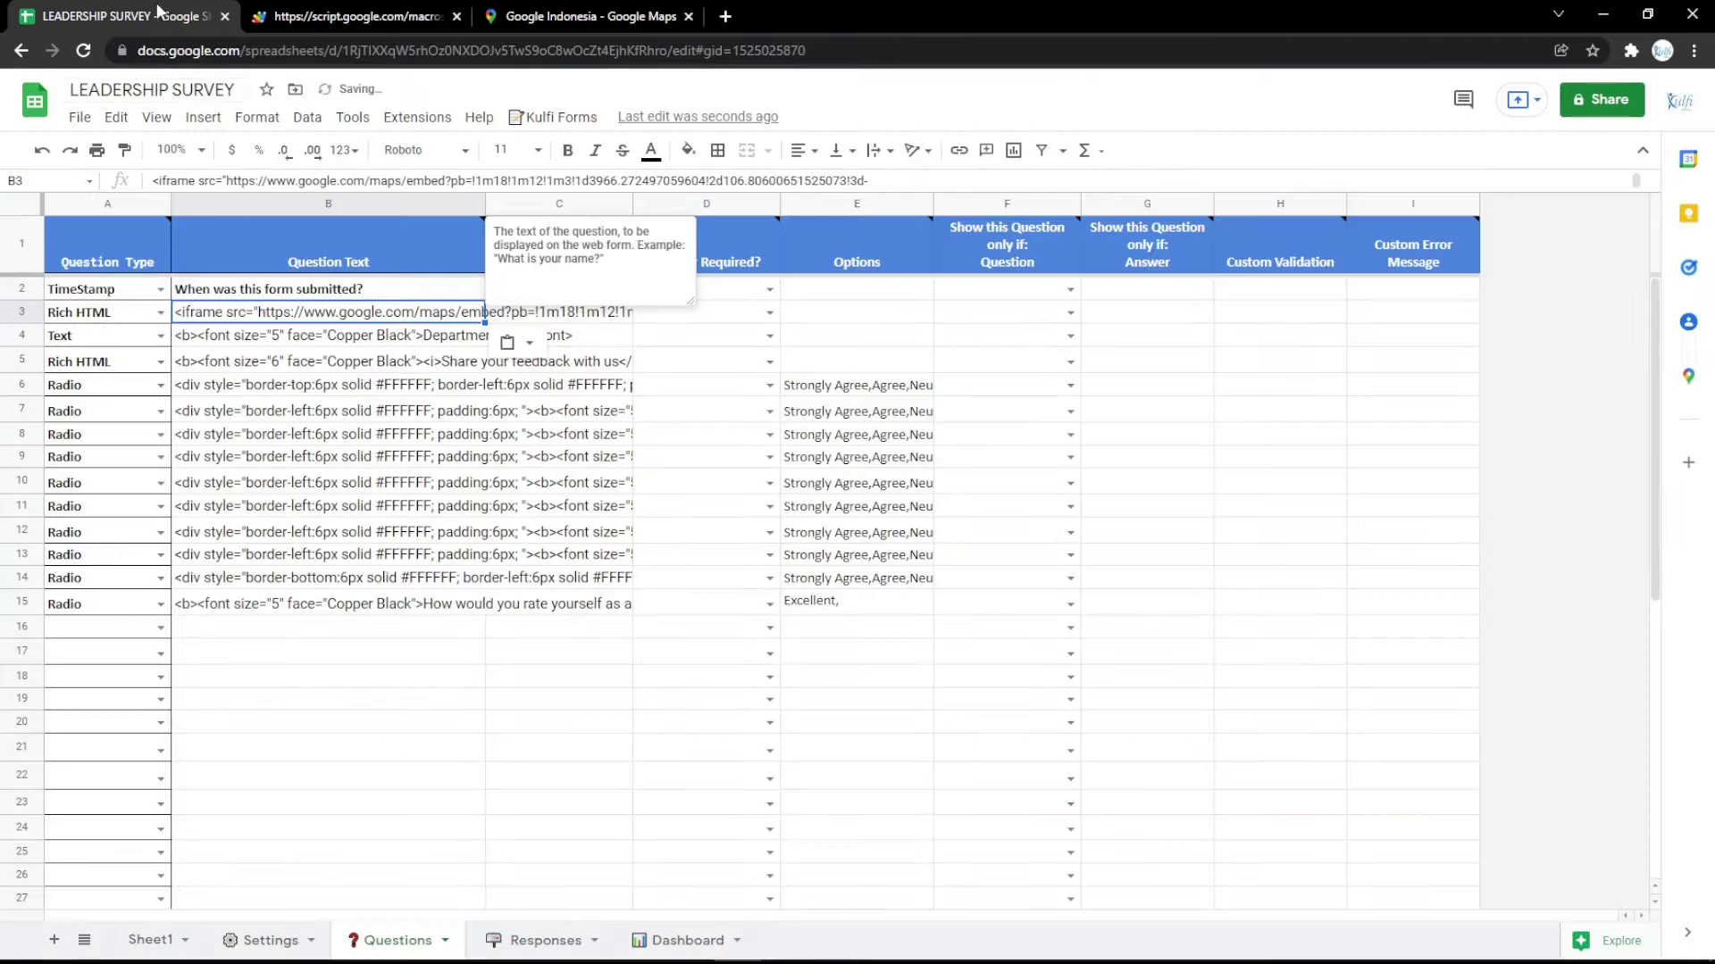
Delete the map row 3 and reload the form to confirm Department comes first
click(21, 289)
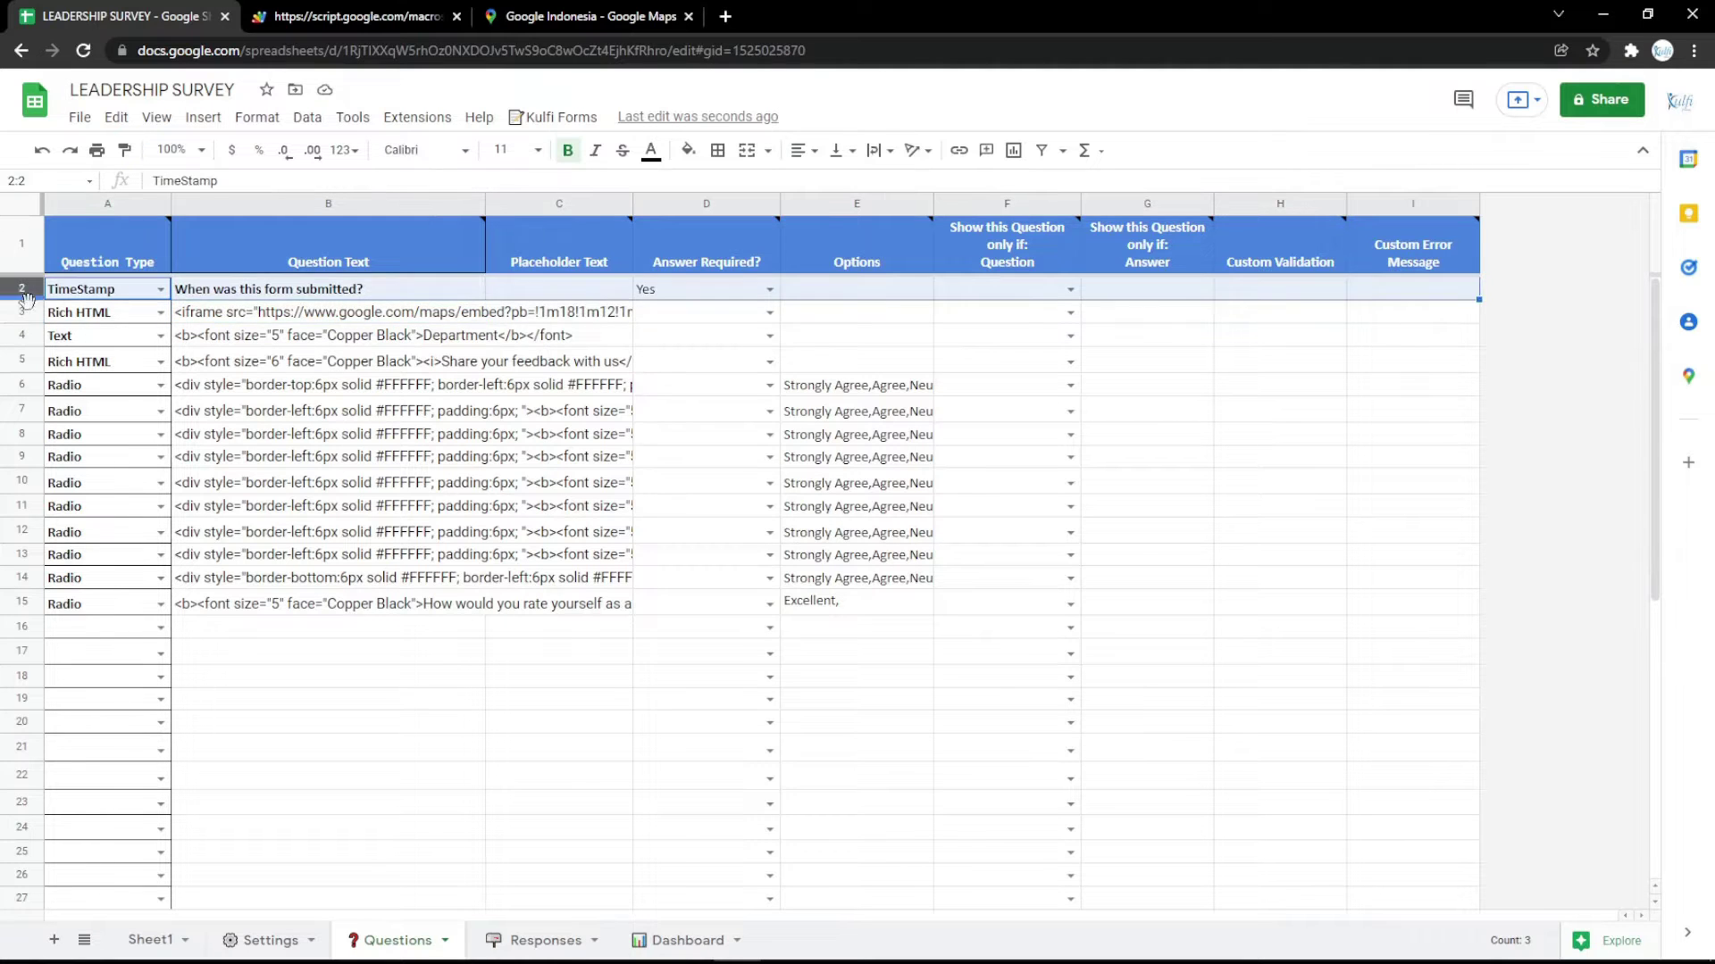
click(23, 312)
right_click(27, 308)
click(99, 528)
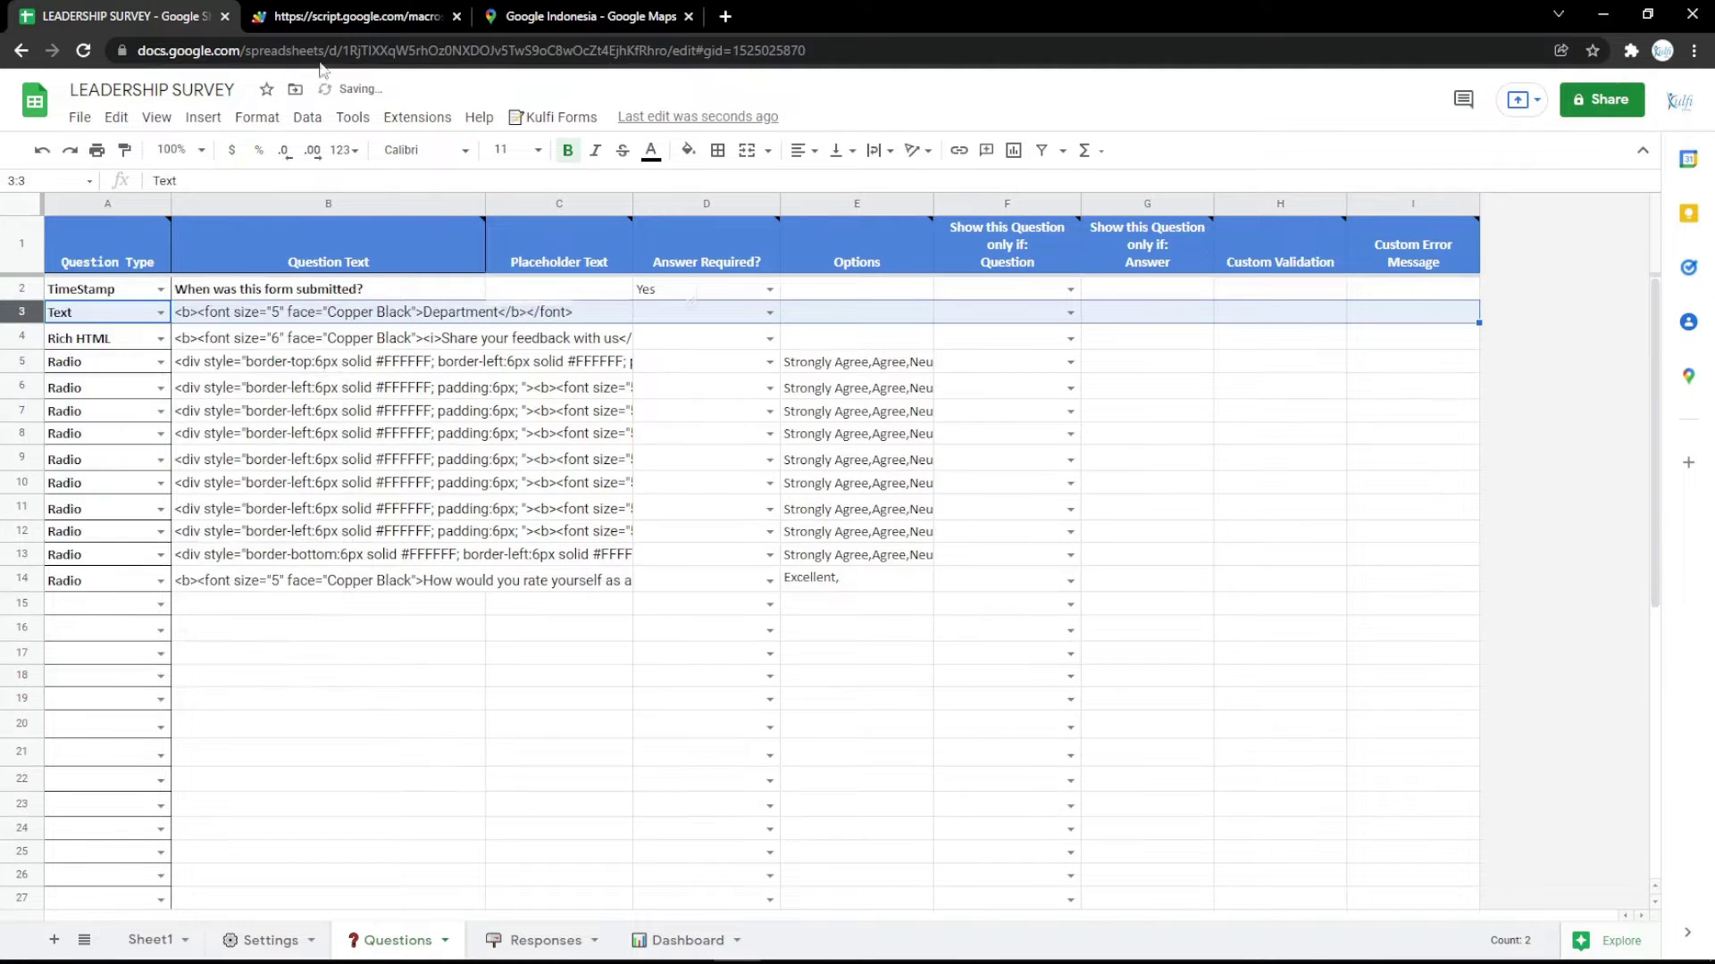
click(357, 16)
key(F5)
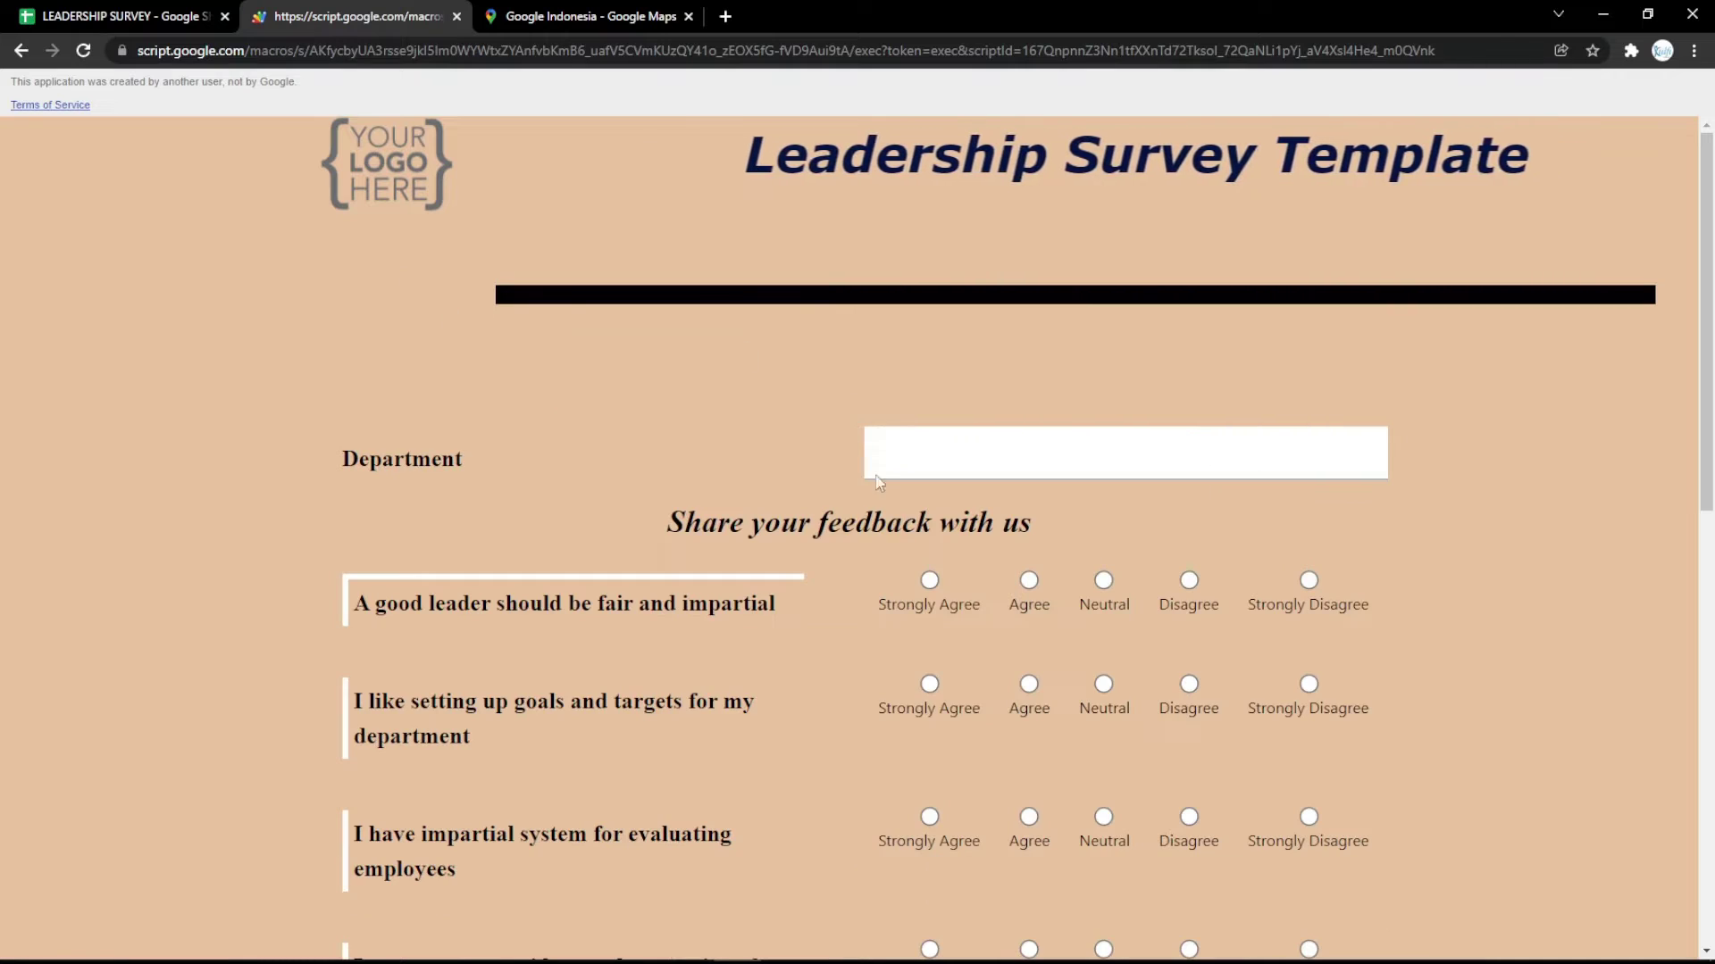
click(116, 16)
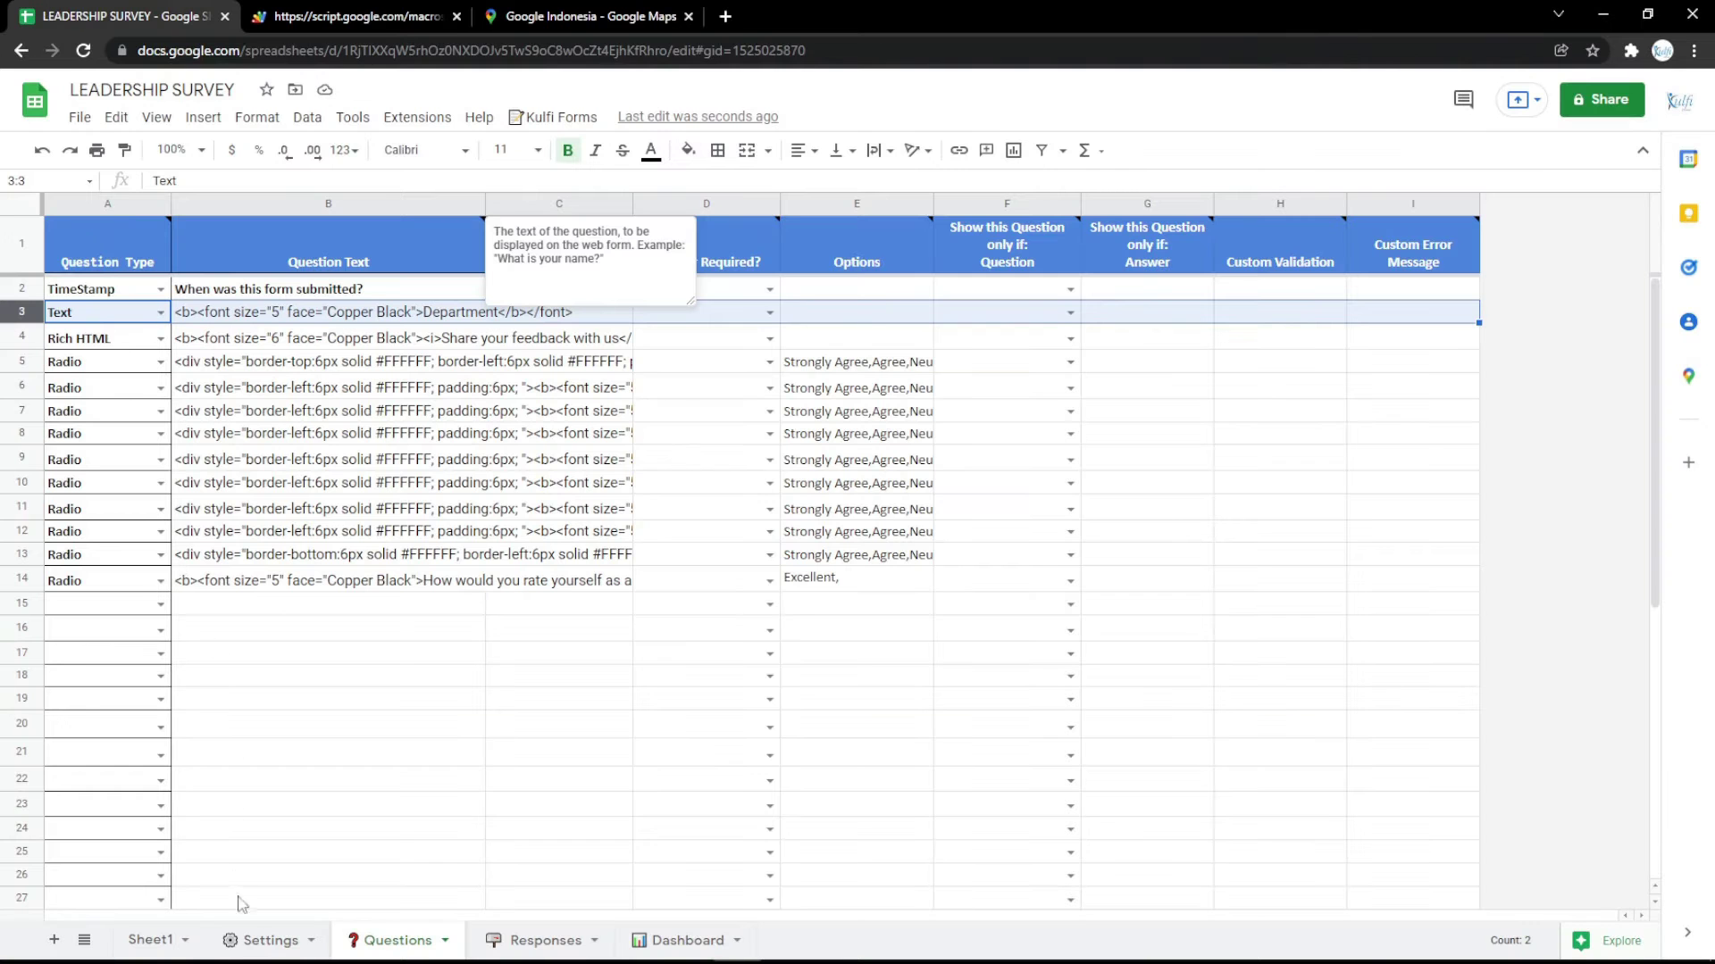
click(266, 941)
Fill B6 (Body Background Color) pink and reload the form to see the pink background
click(502, 469)
click(689, 150)
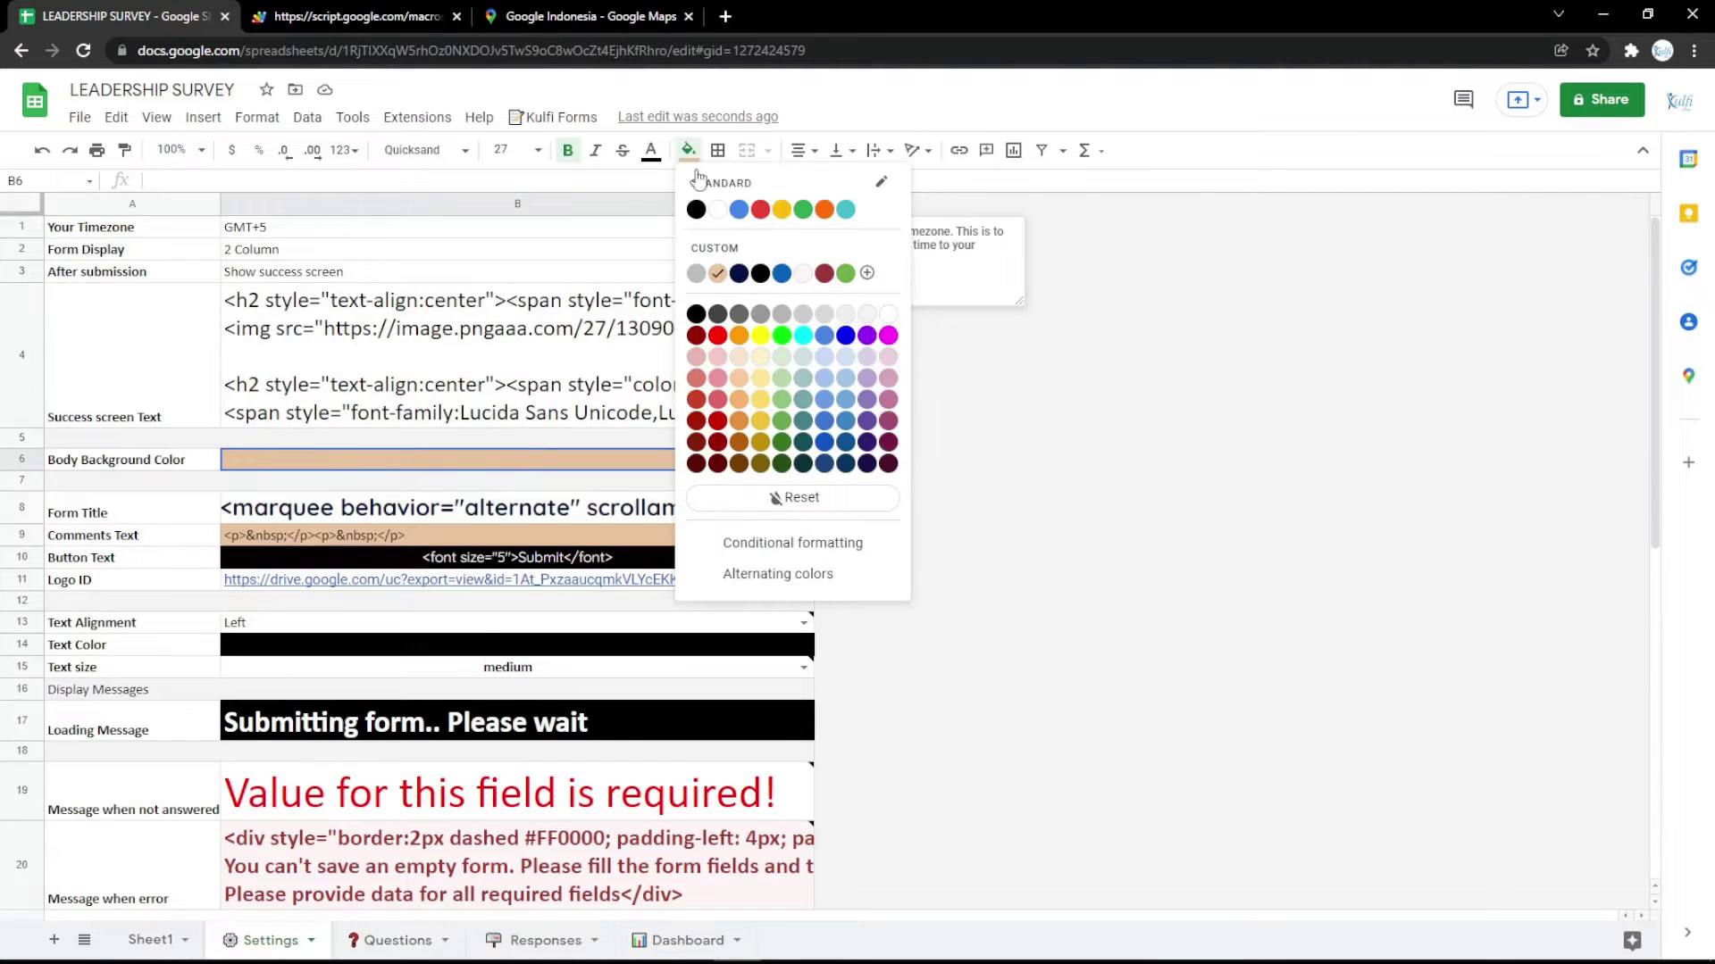
click(357, 16)
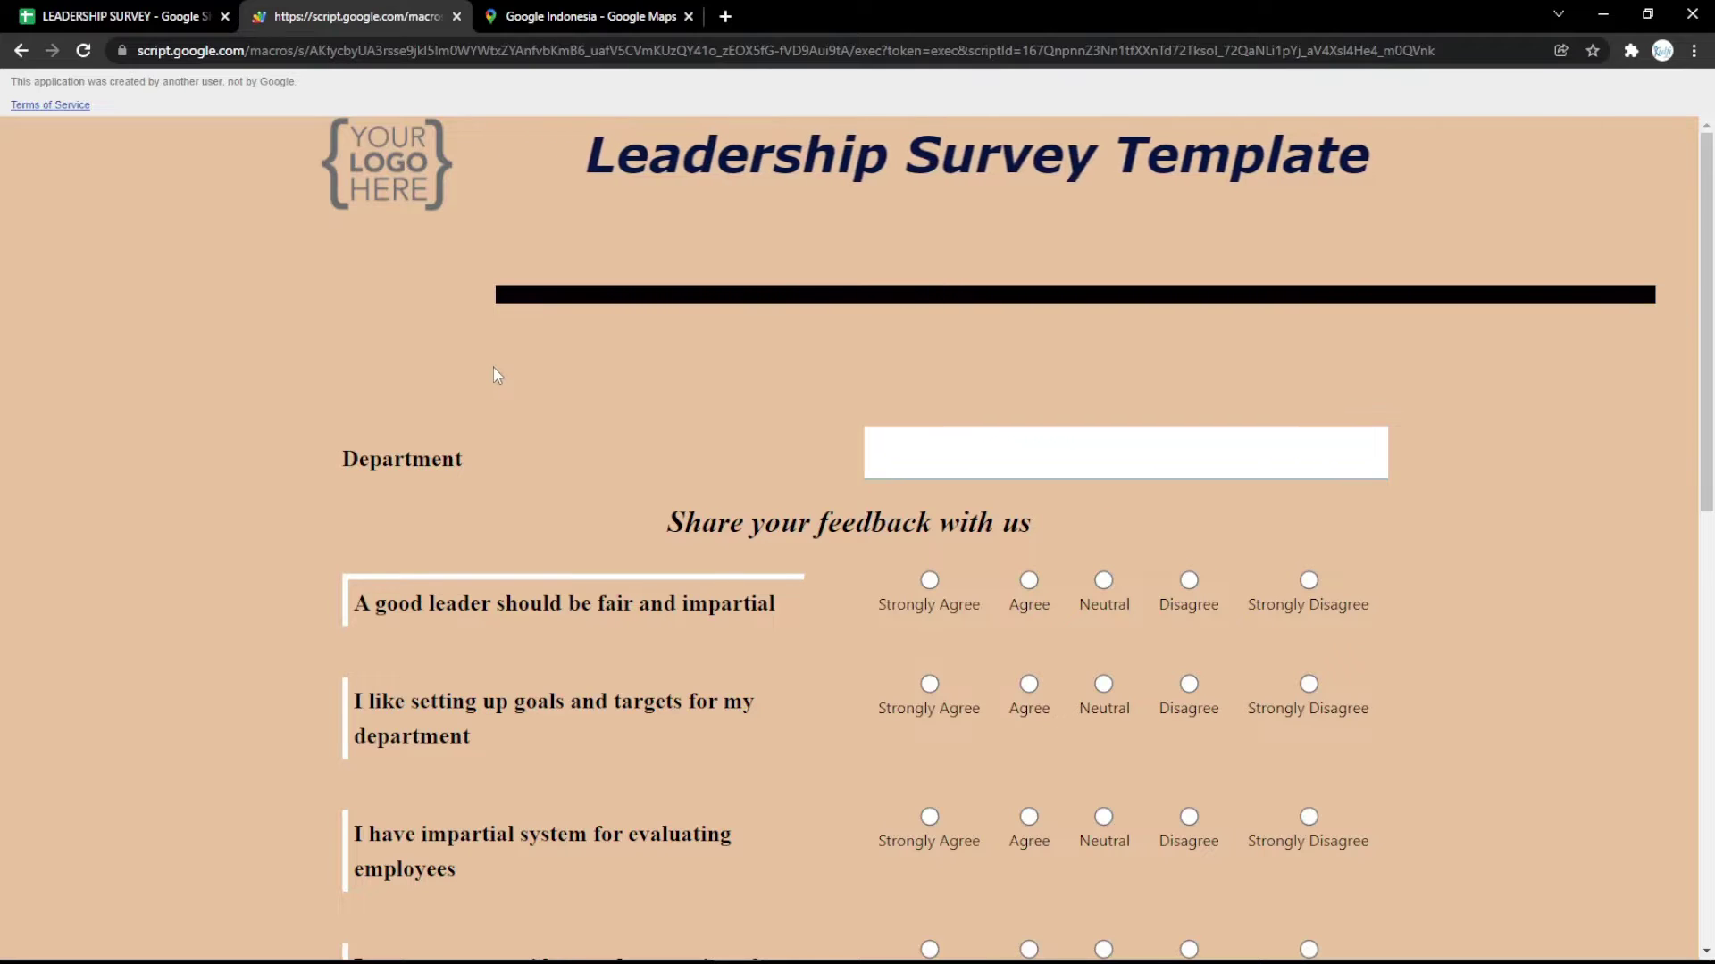
key(F5)
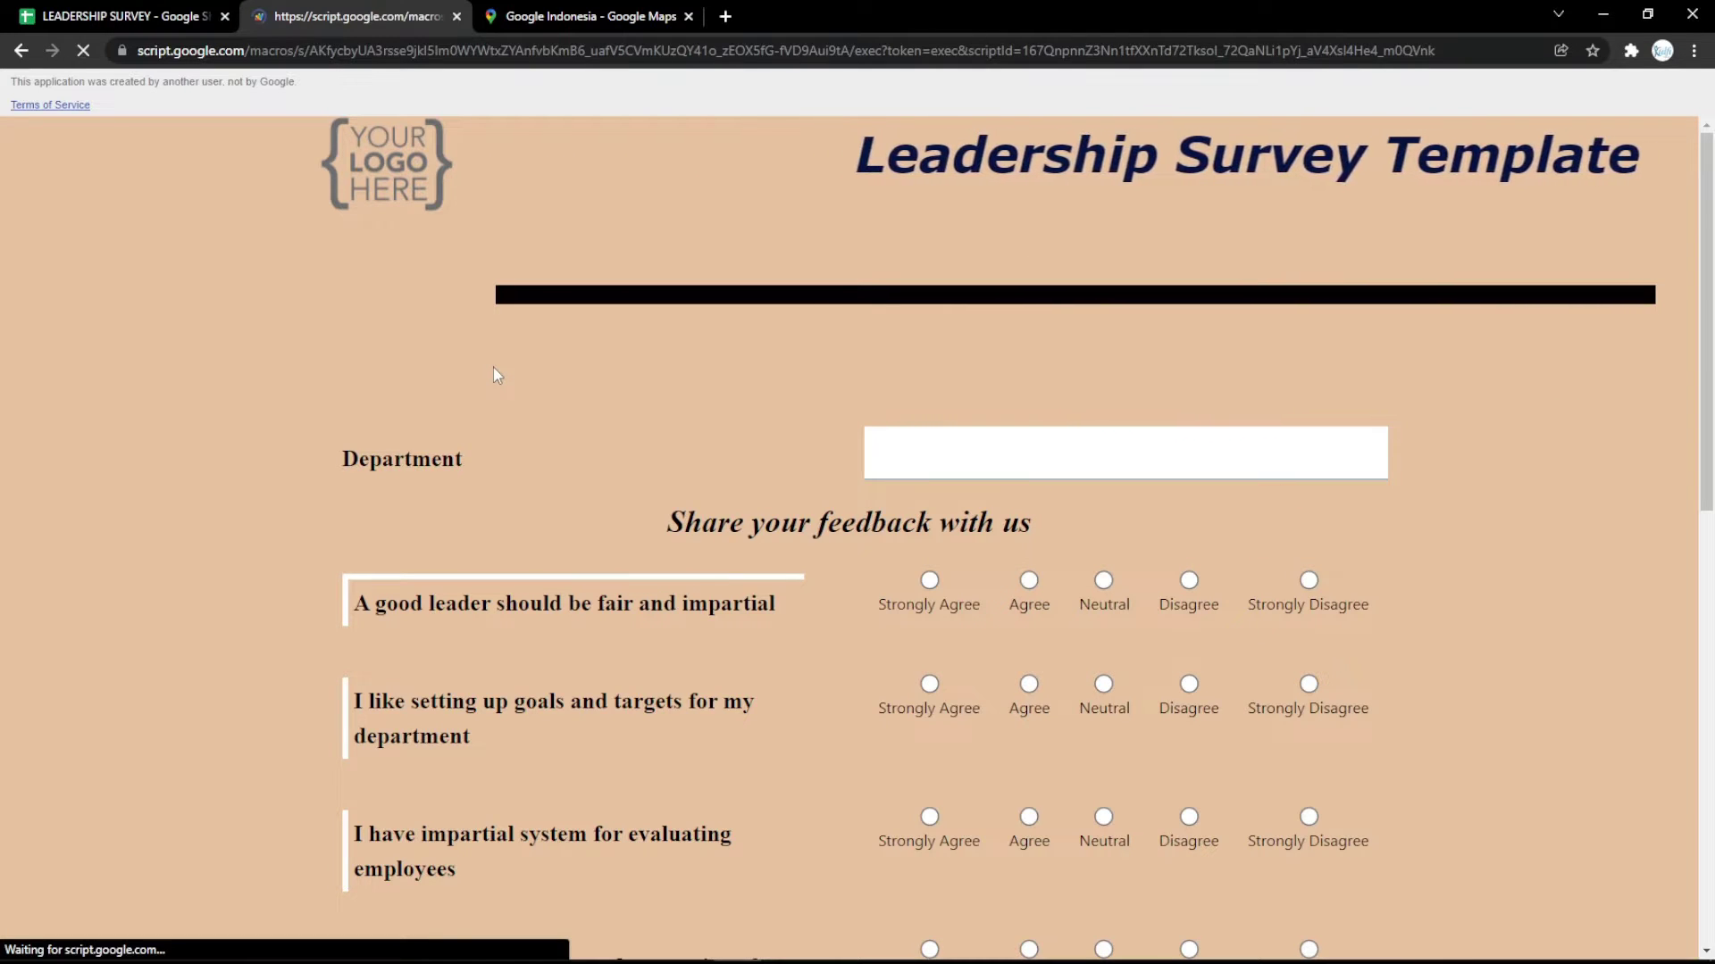
scroll(493, 367, down, 15)
scroll(513, 399, up, 15)
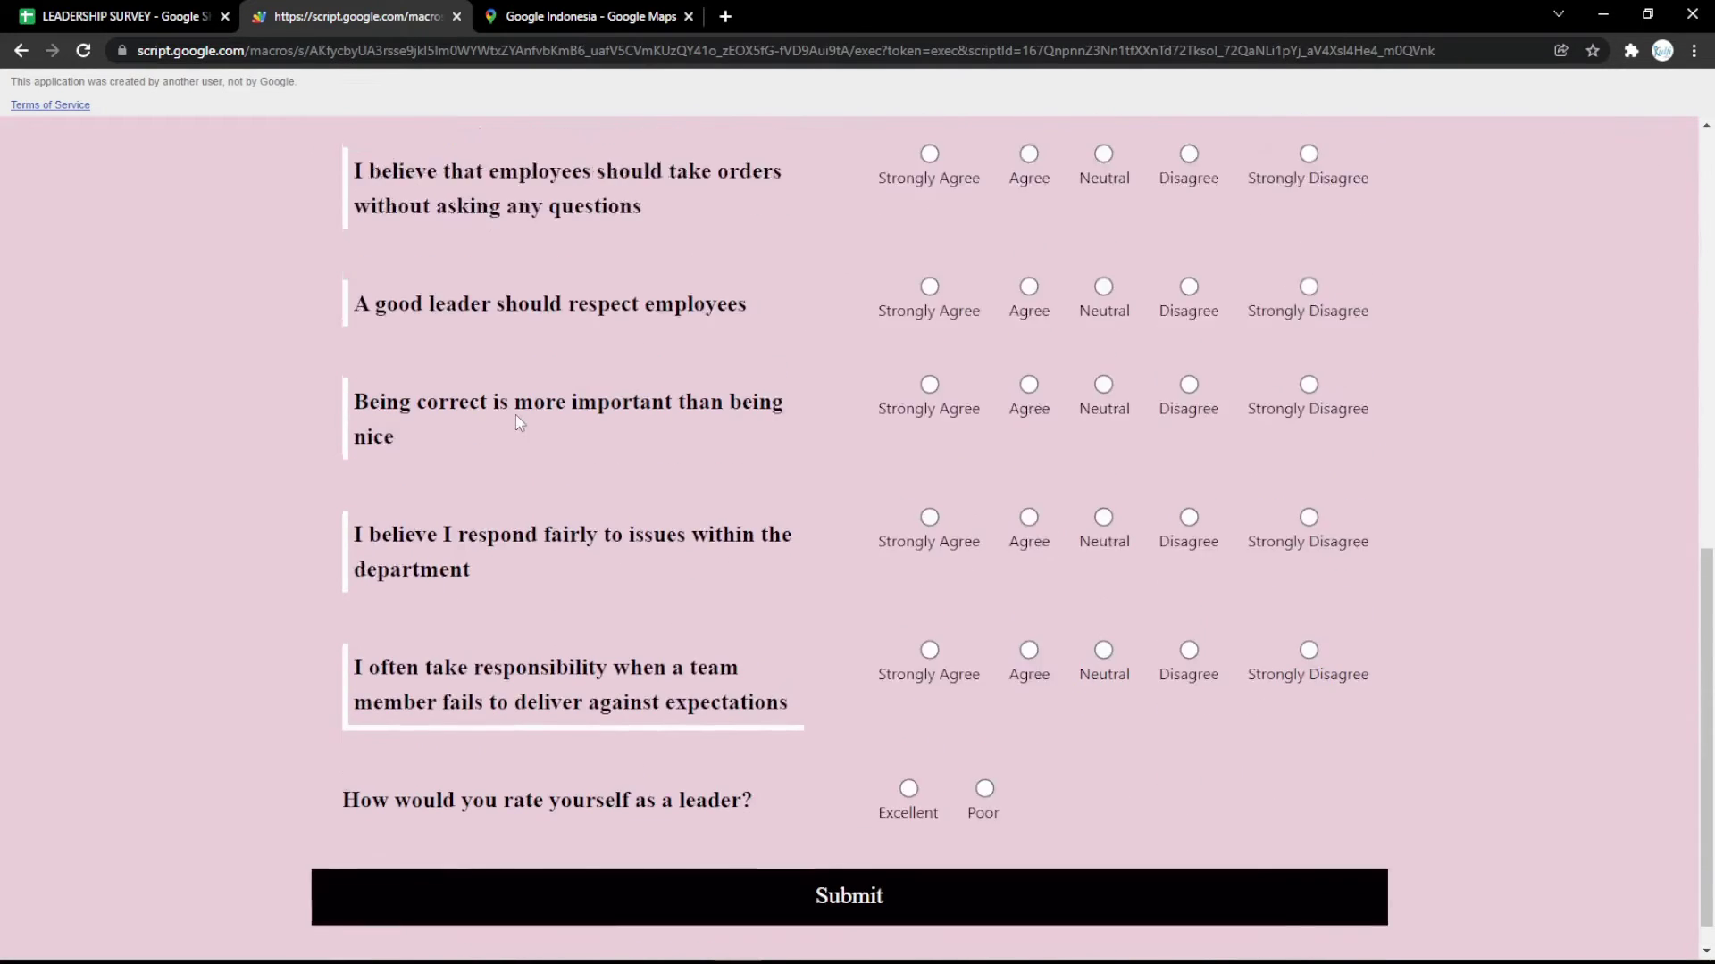
click(125, 16)
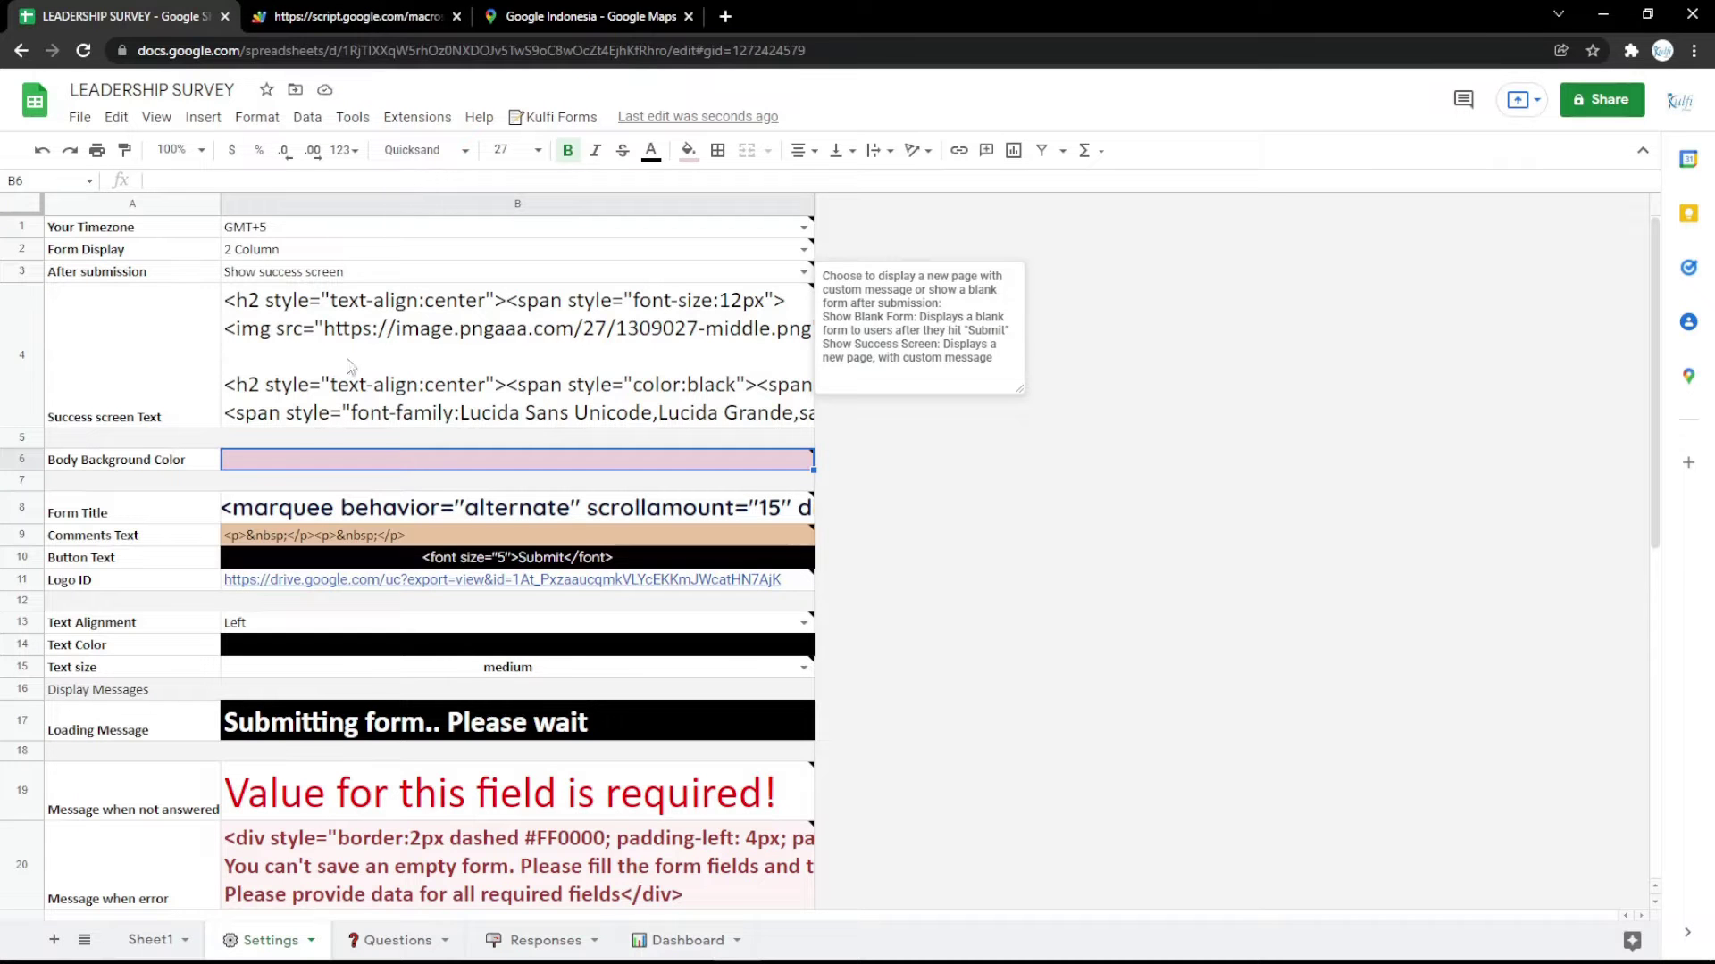
Fill B10 (Button Text) magenta and reload the form to see the magenta Submit button
click(430, 563)
click(687, 150)
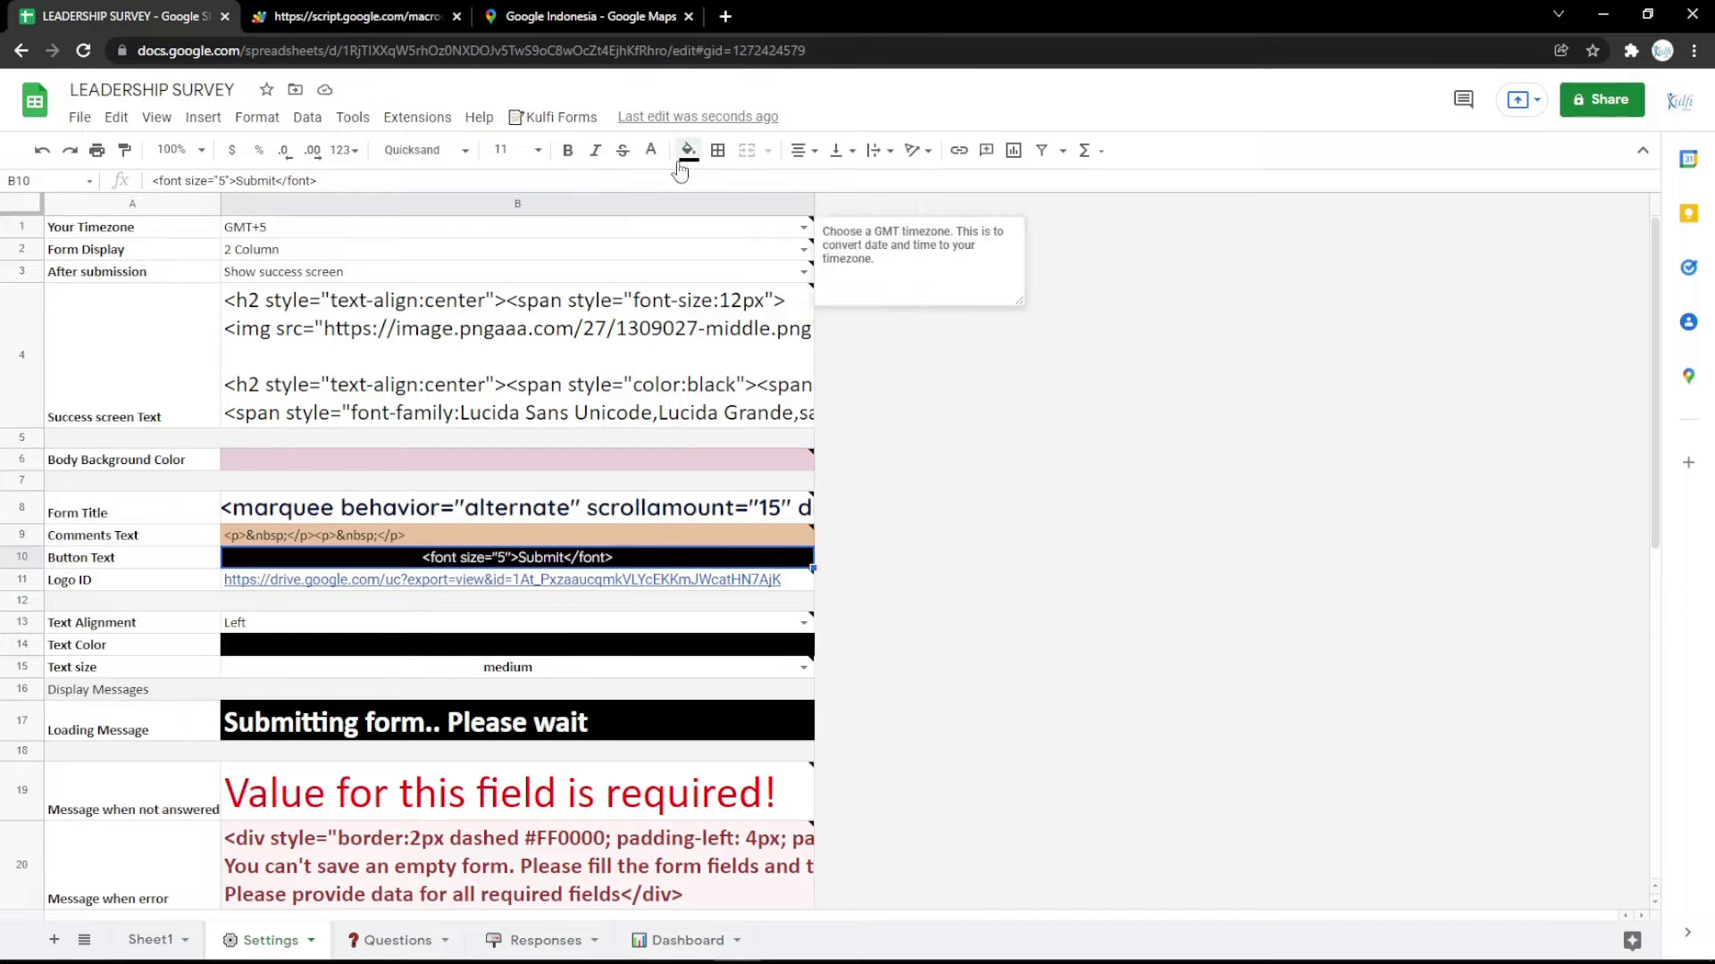
click(889, 333)
key(ctrl+Tab)
key(F5)
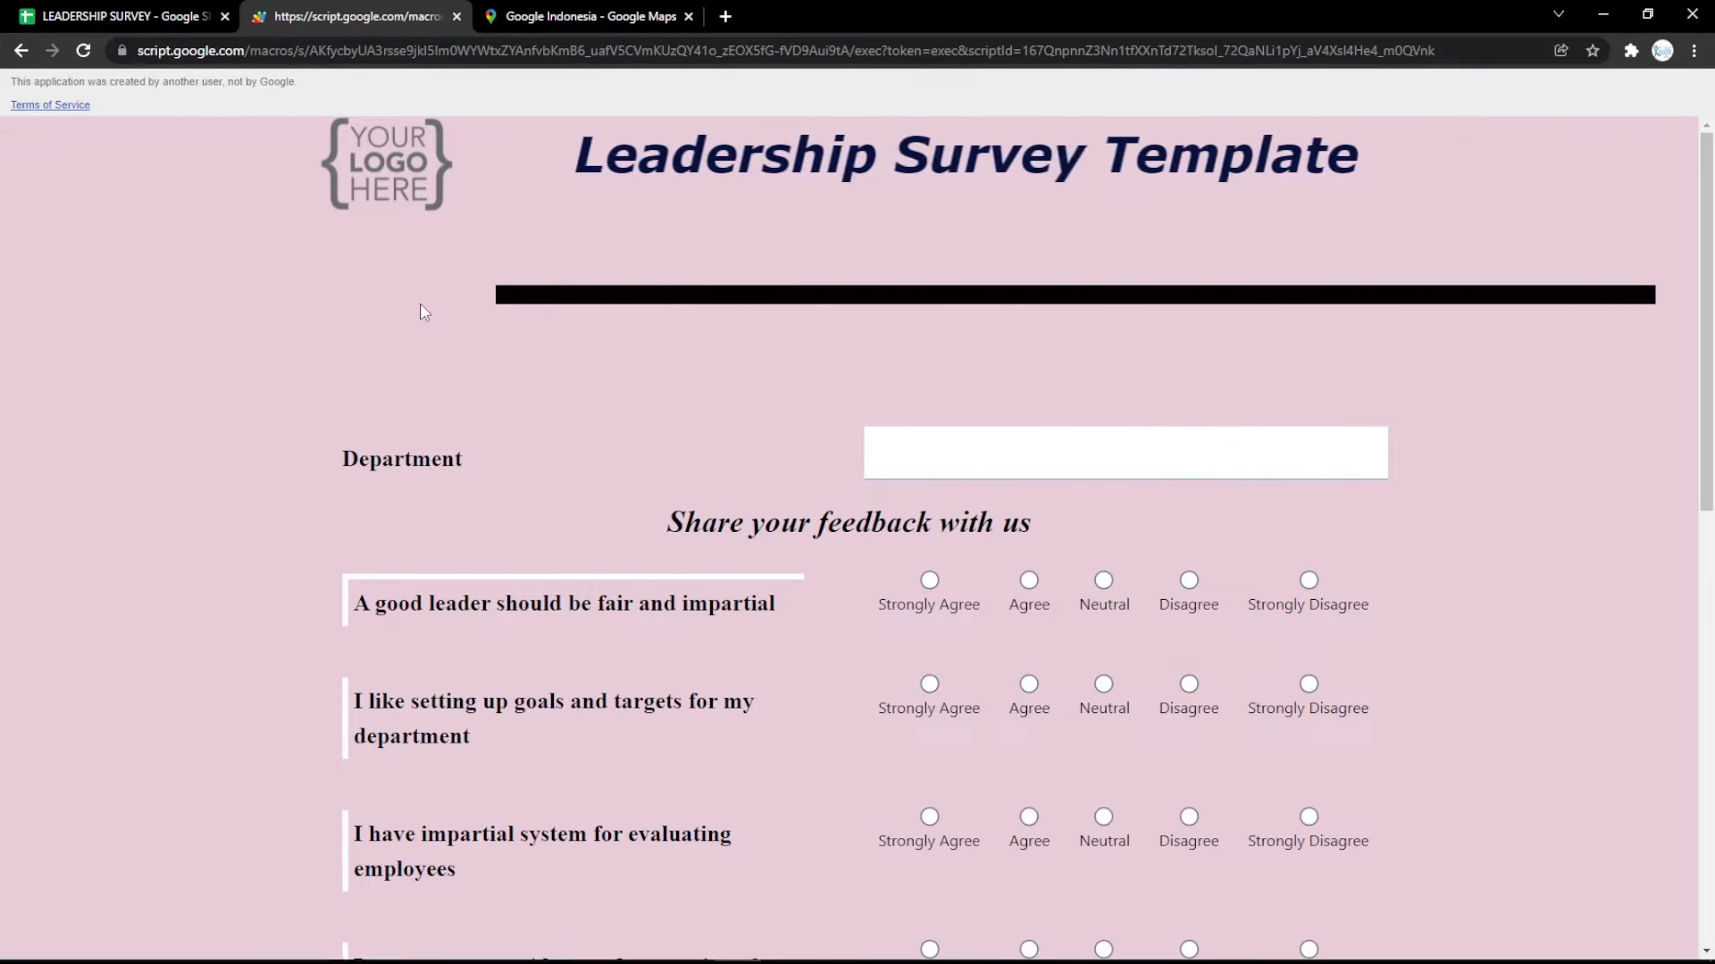
scroll(423, 308, down, 6)
scroll(426, 314, down, 4)
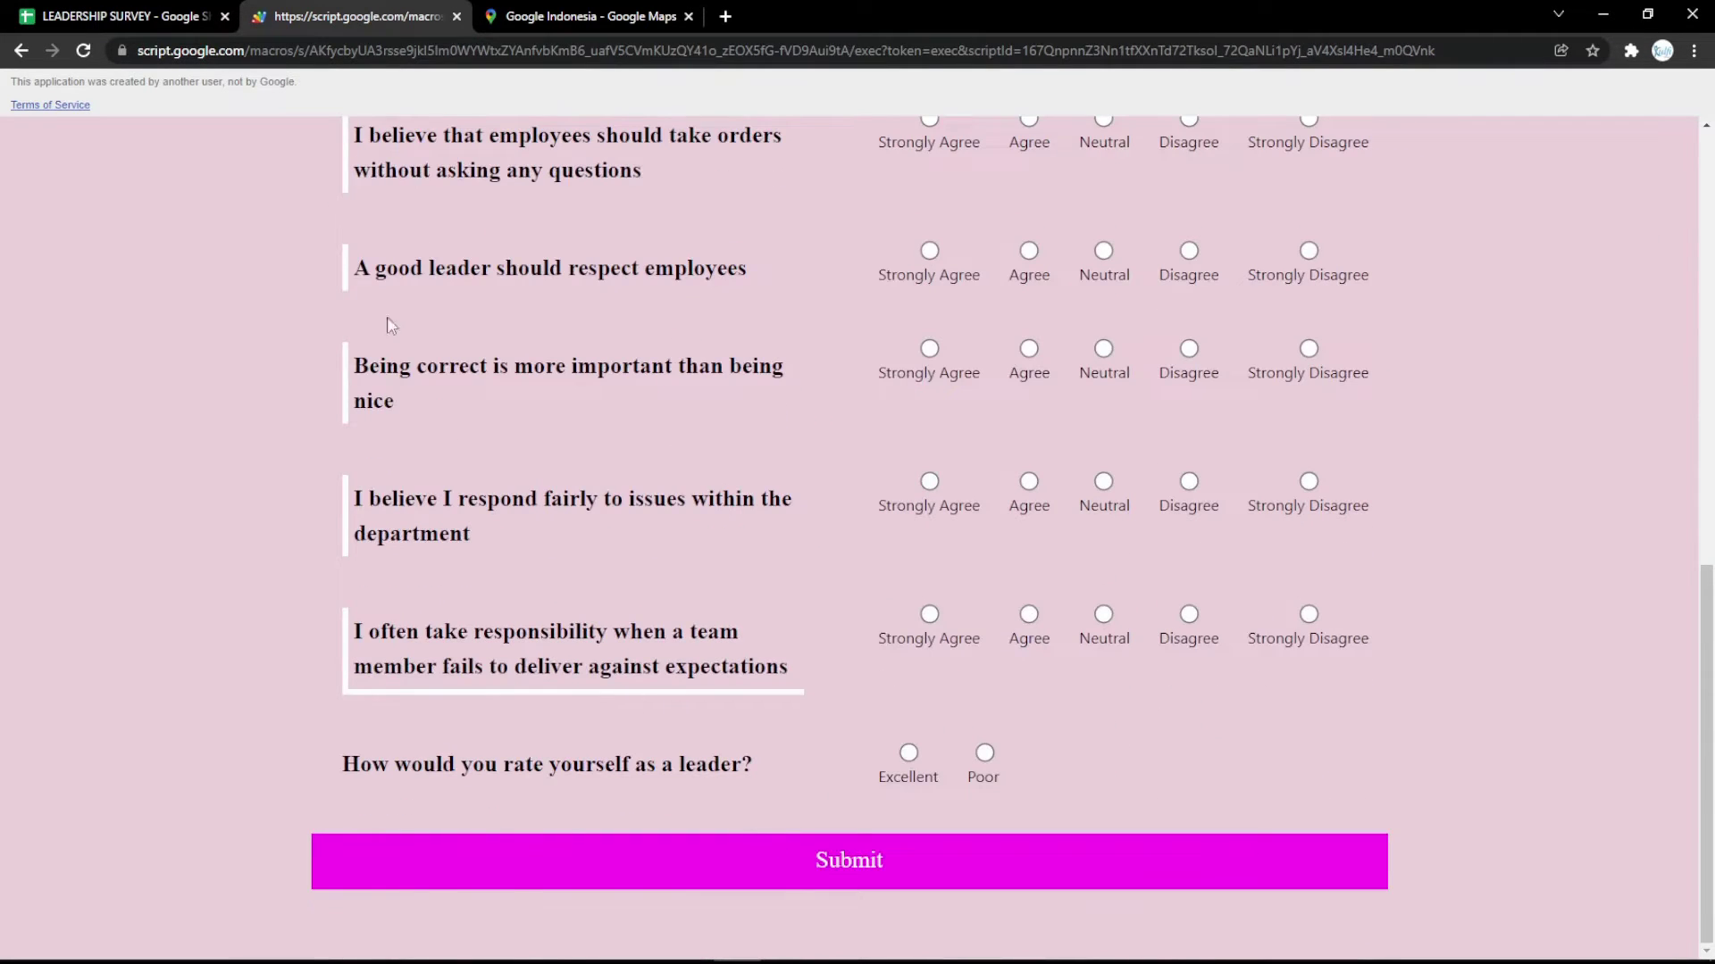
click(143, 16)
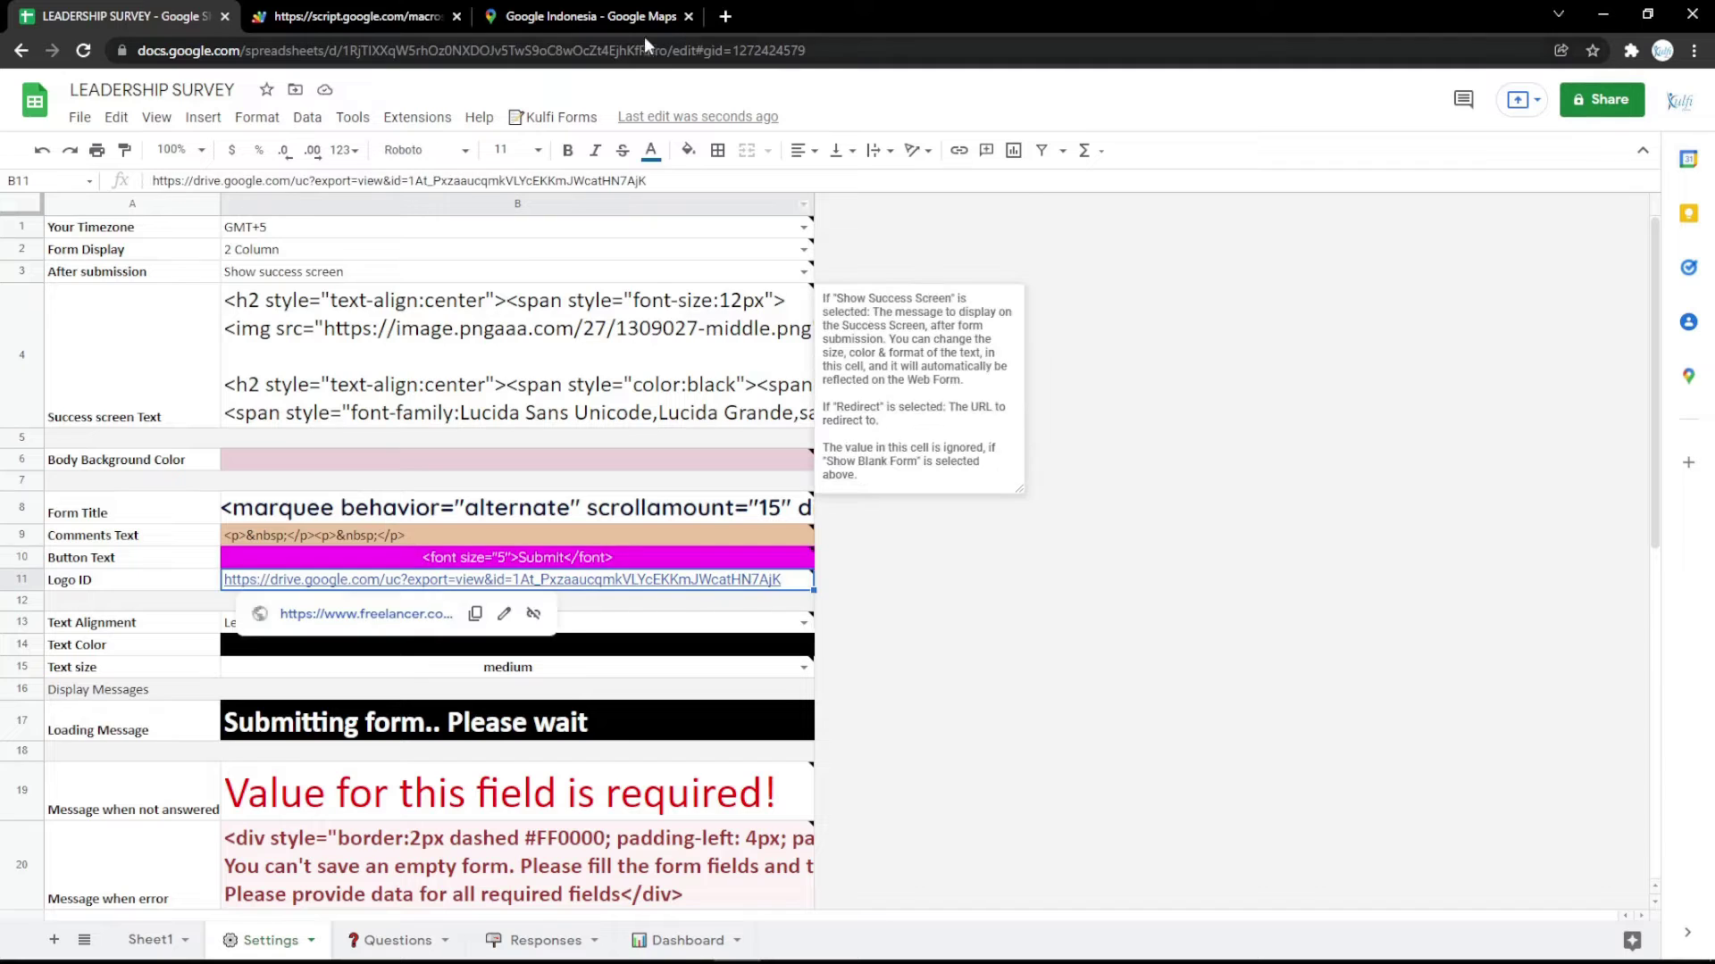
Copy the 'YOUR LOGO HERE' image link into B11 (Logo ID) and preview the logo on the form
click(725, 16)
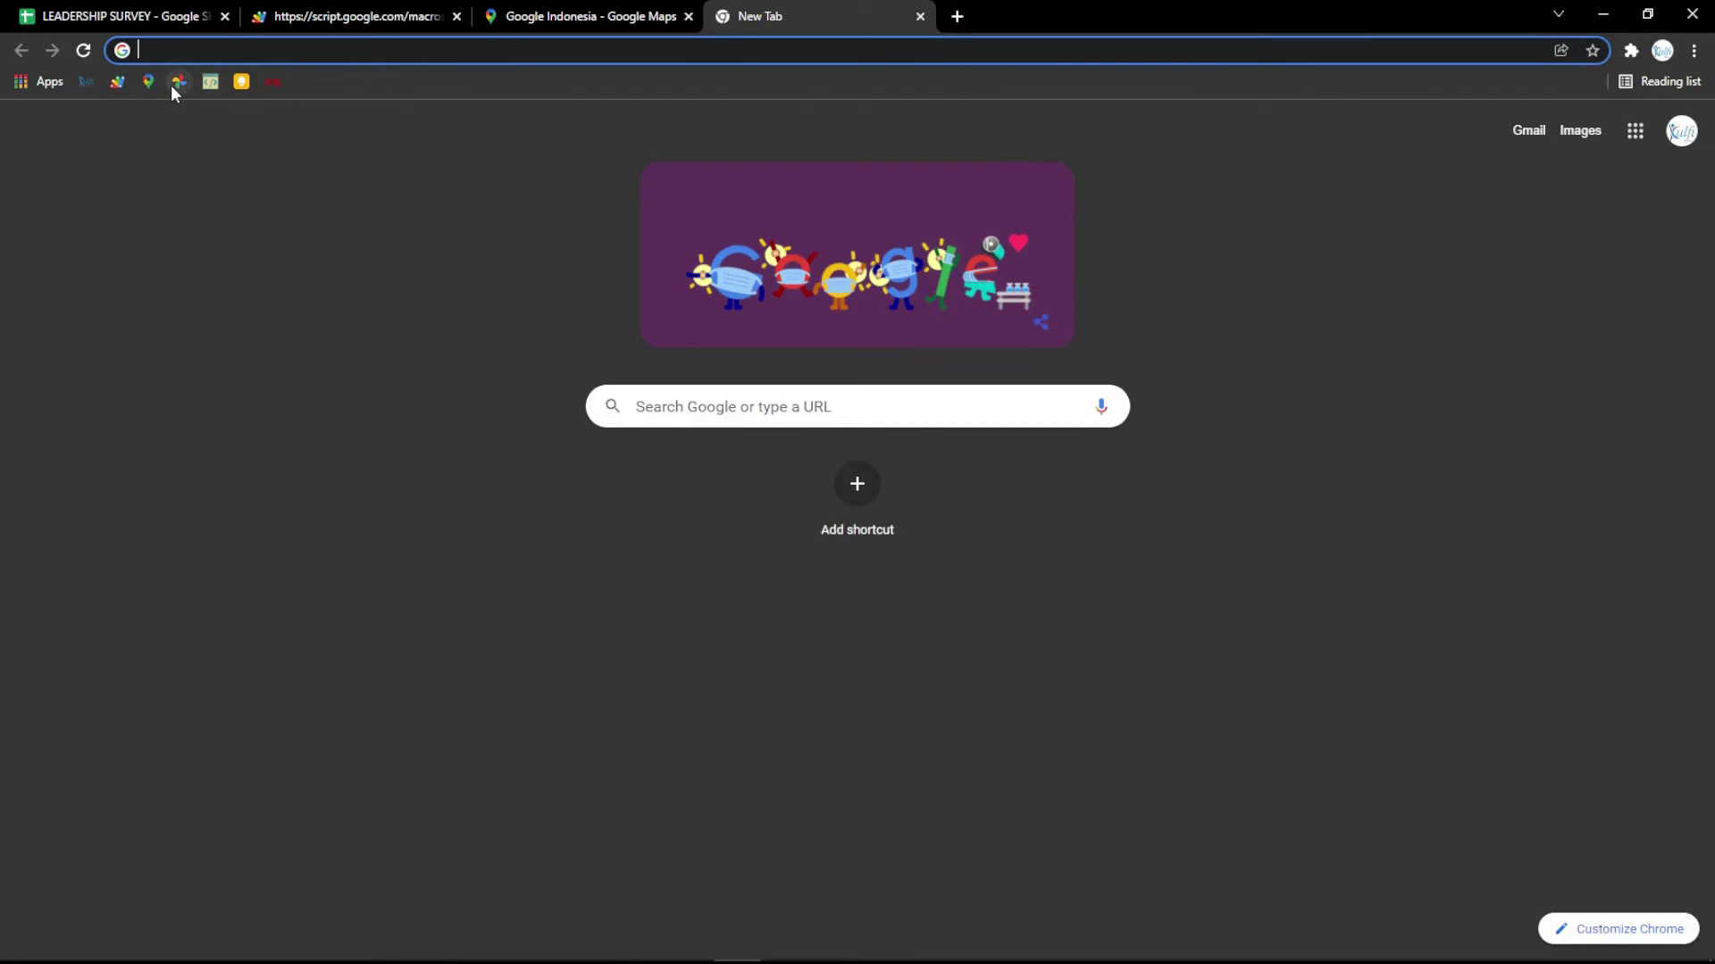
click(175, 83)
click(268, 54)
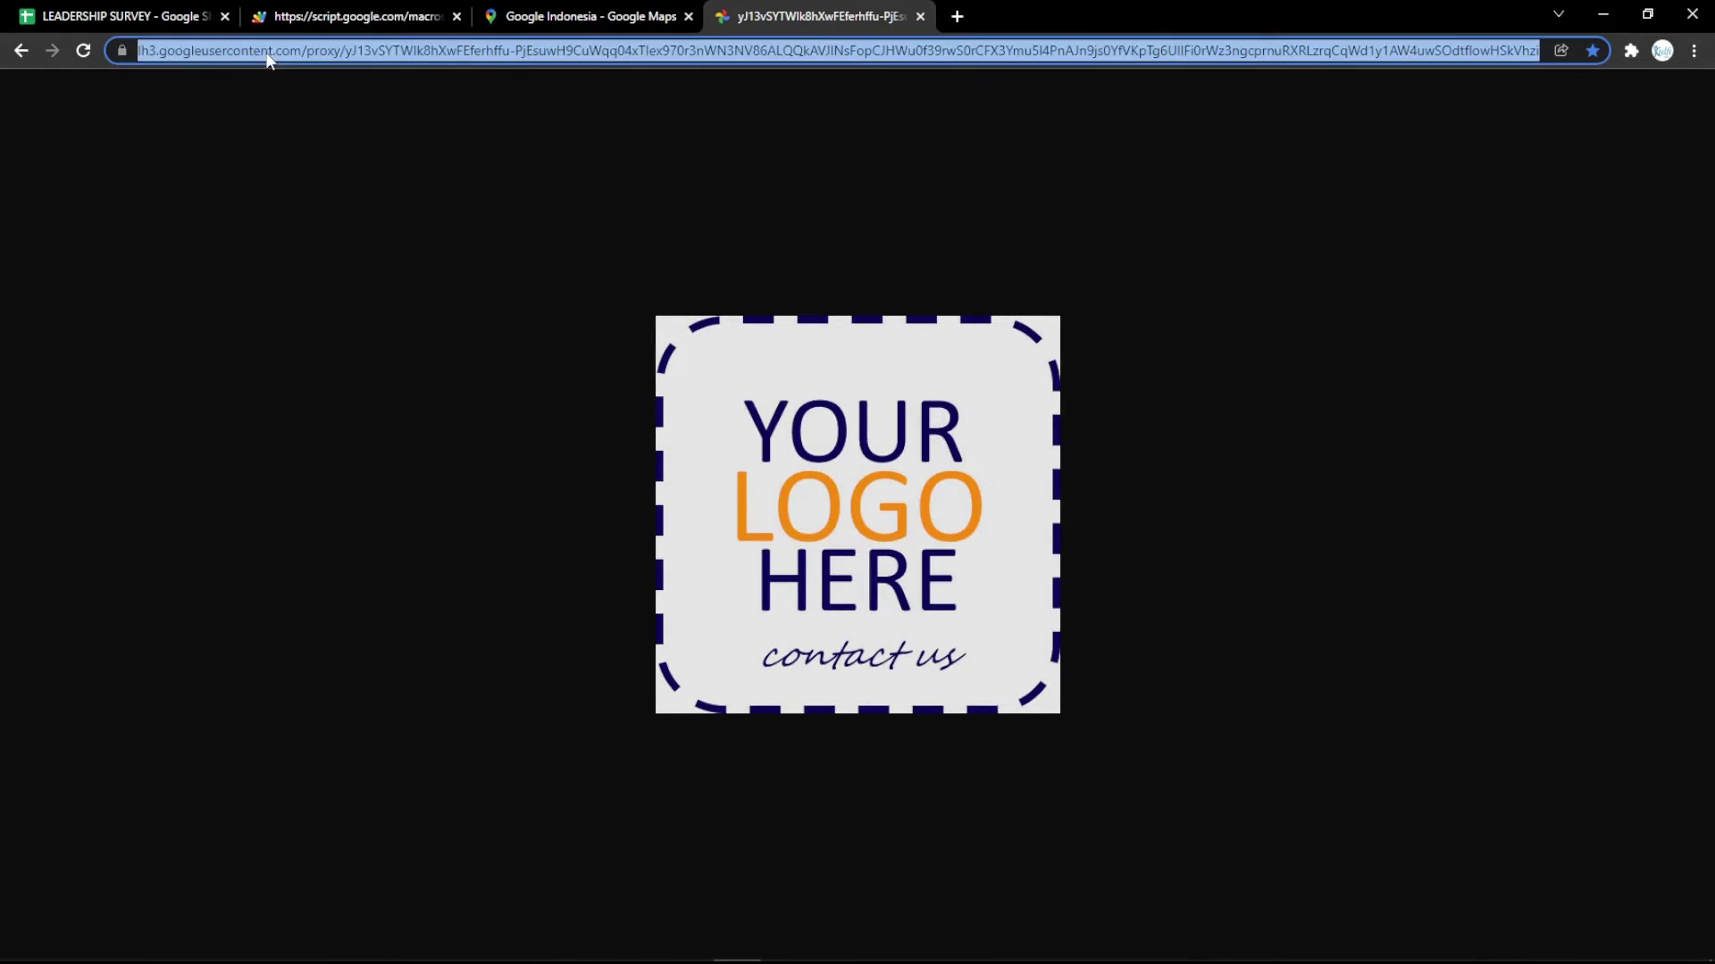
click(161, 14)
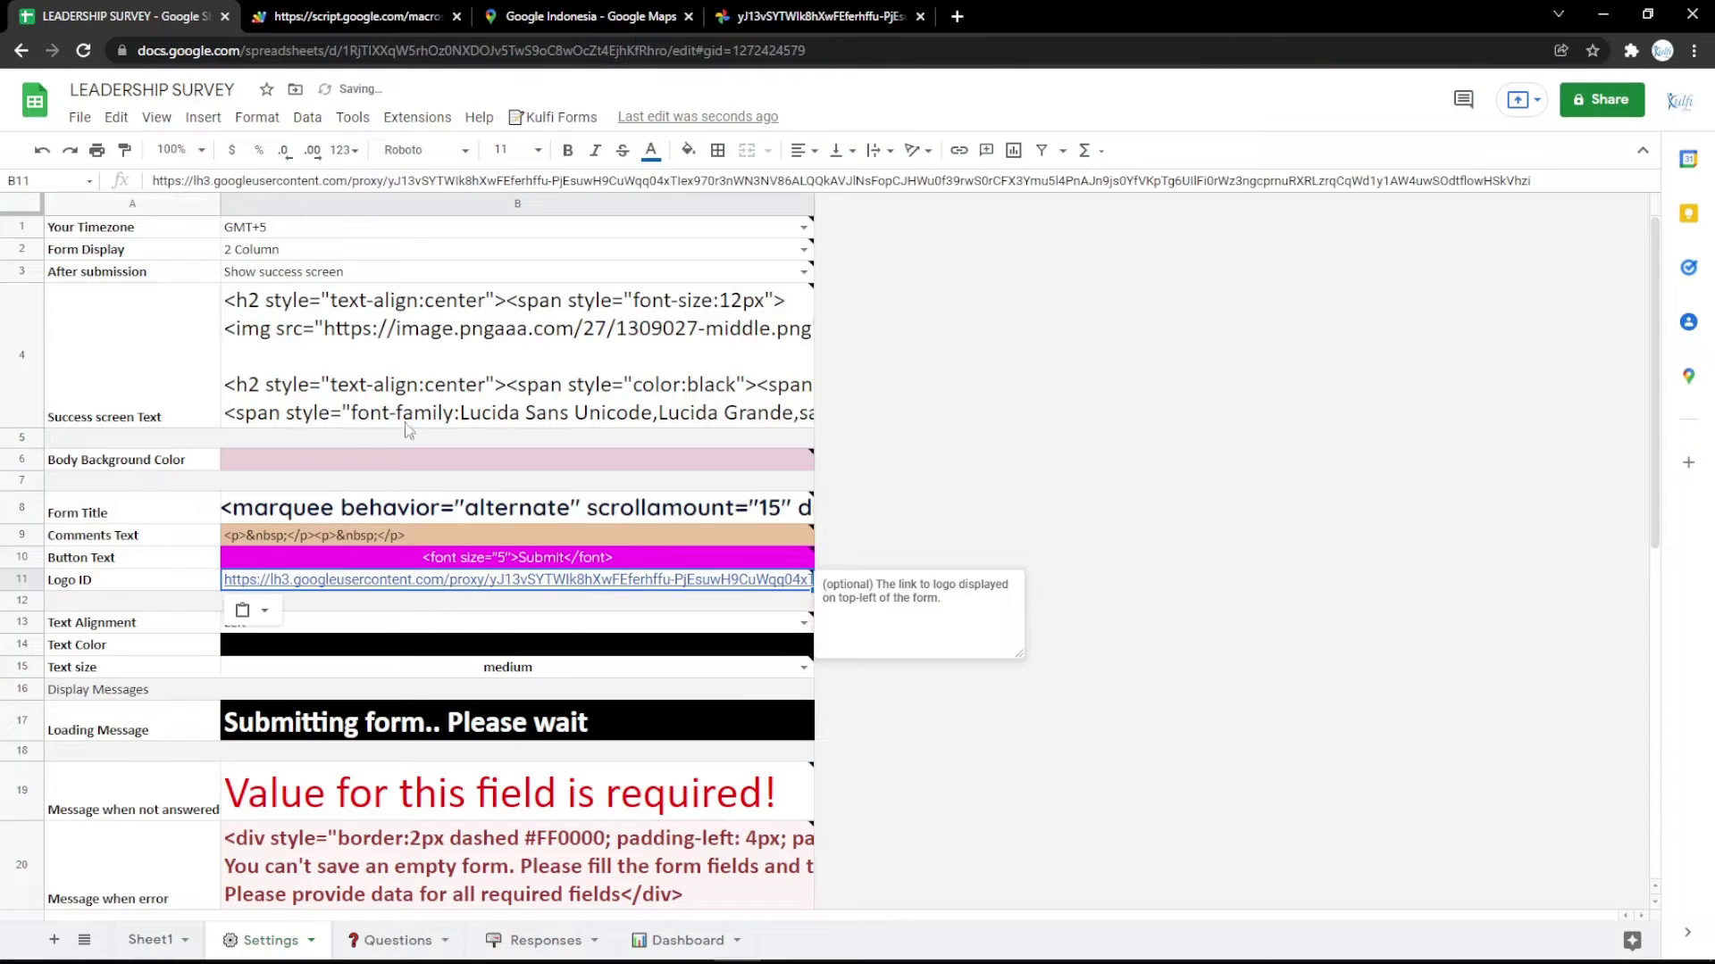
key(ctrl+Tab)
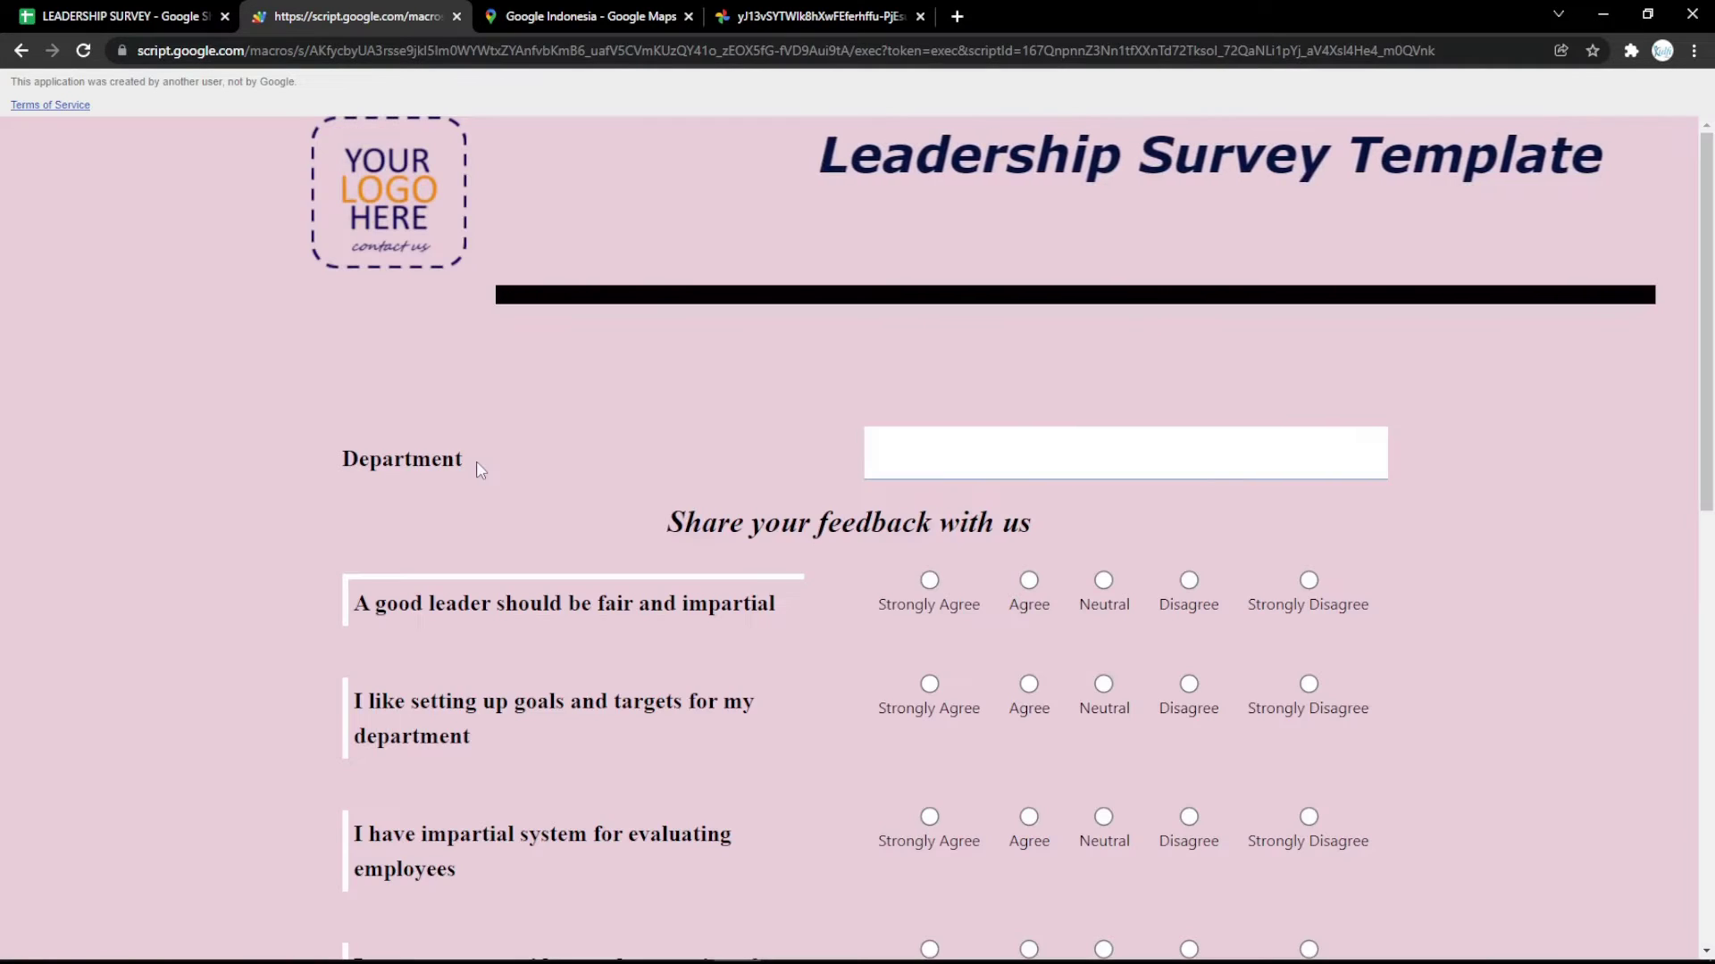
key(ctrl+shift+Tab)
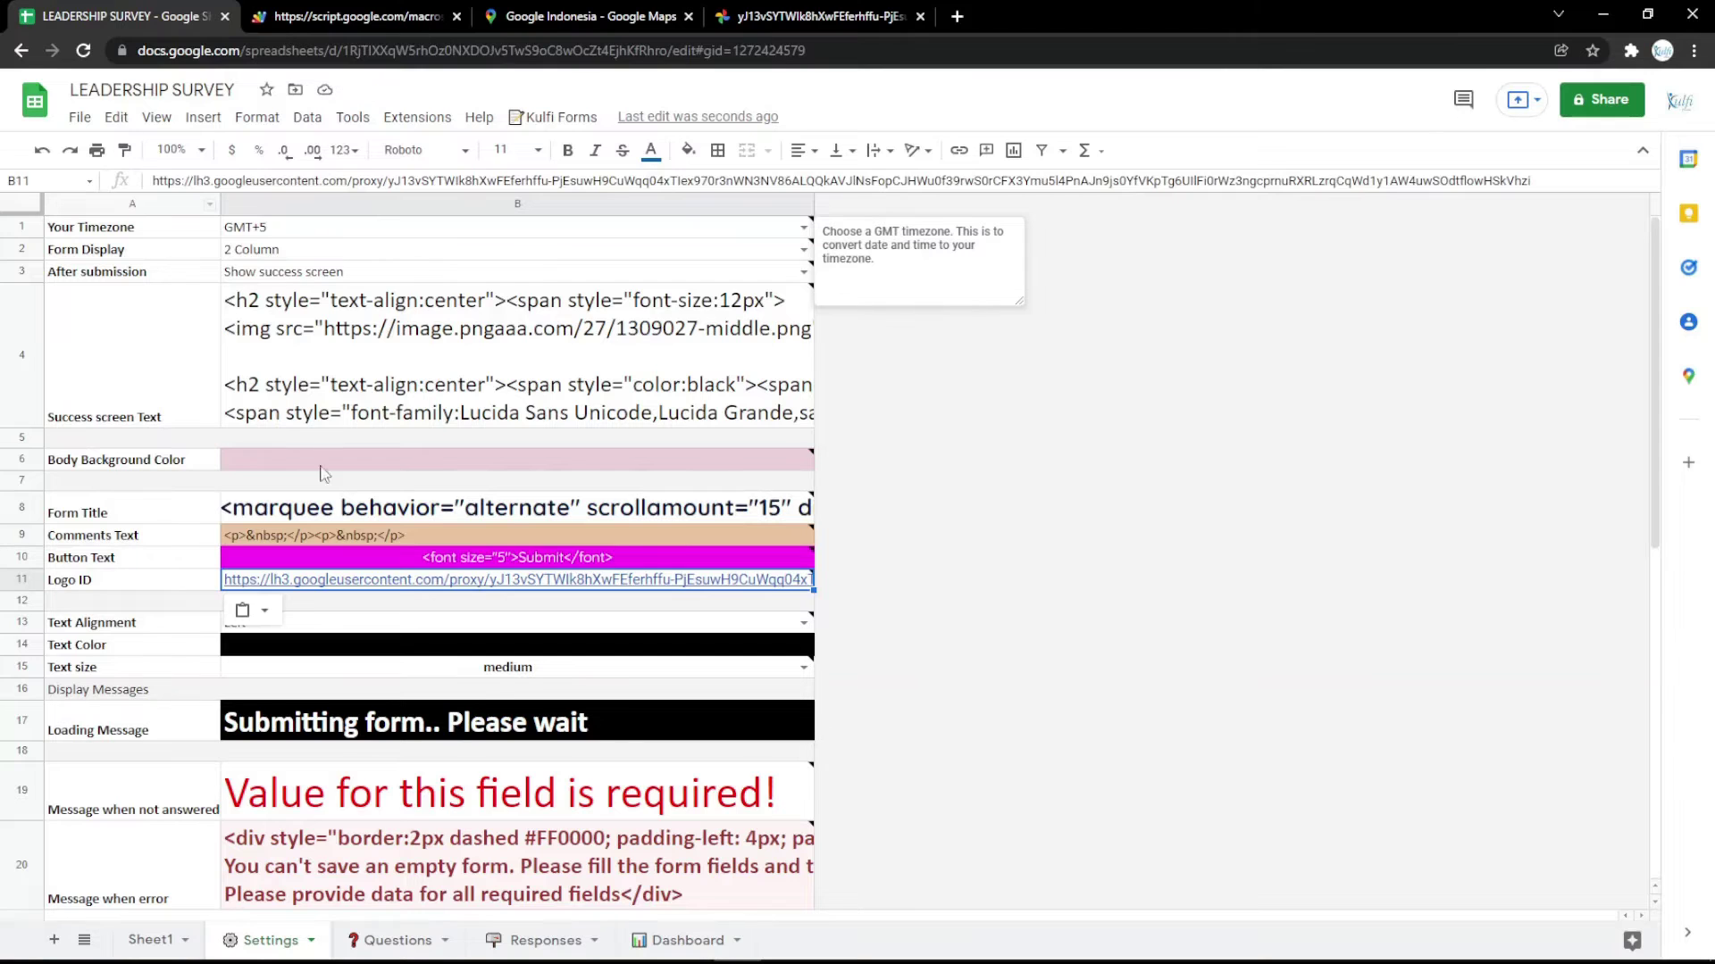
Fill B14 (Text Color) magenta and preview the magenta question text on the form
click(482, 647)
click(688, 150)
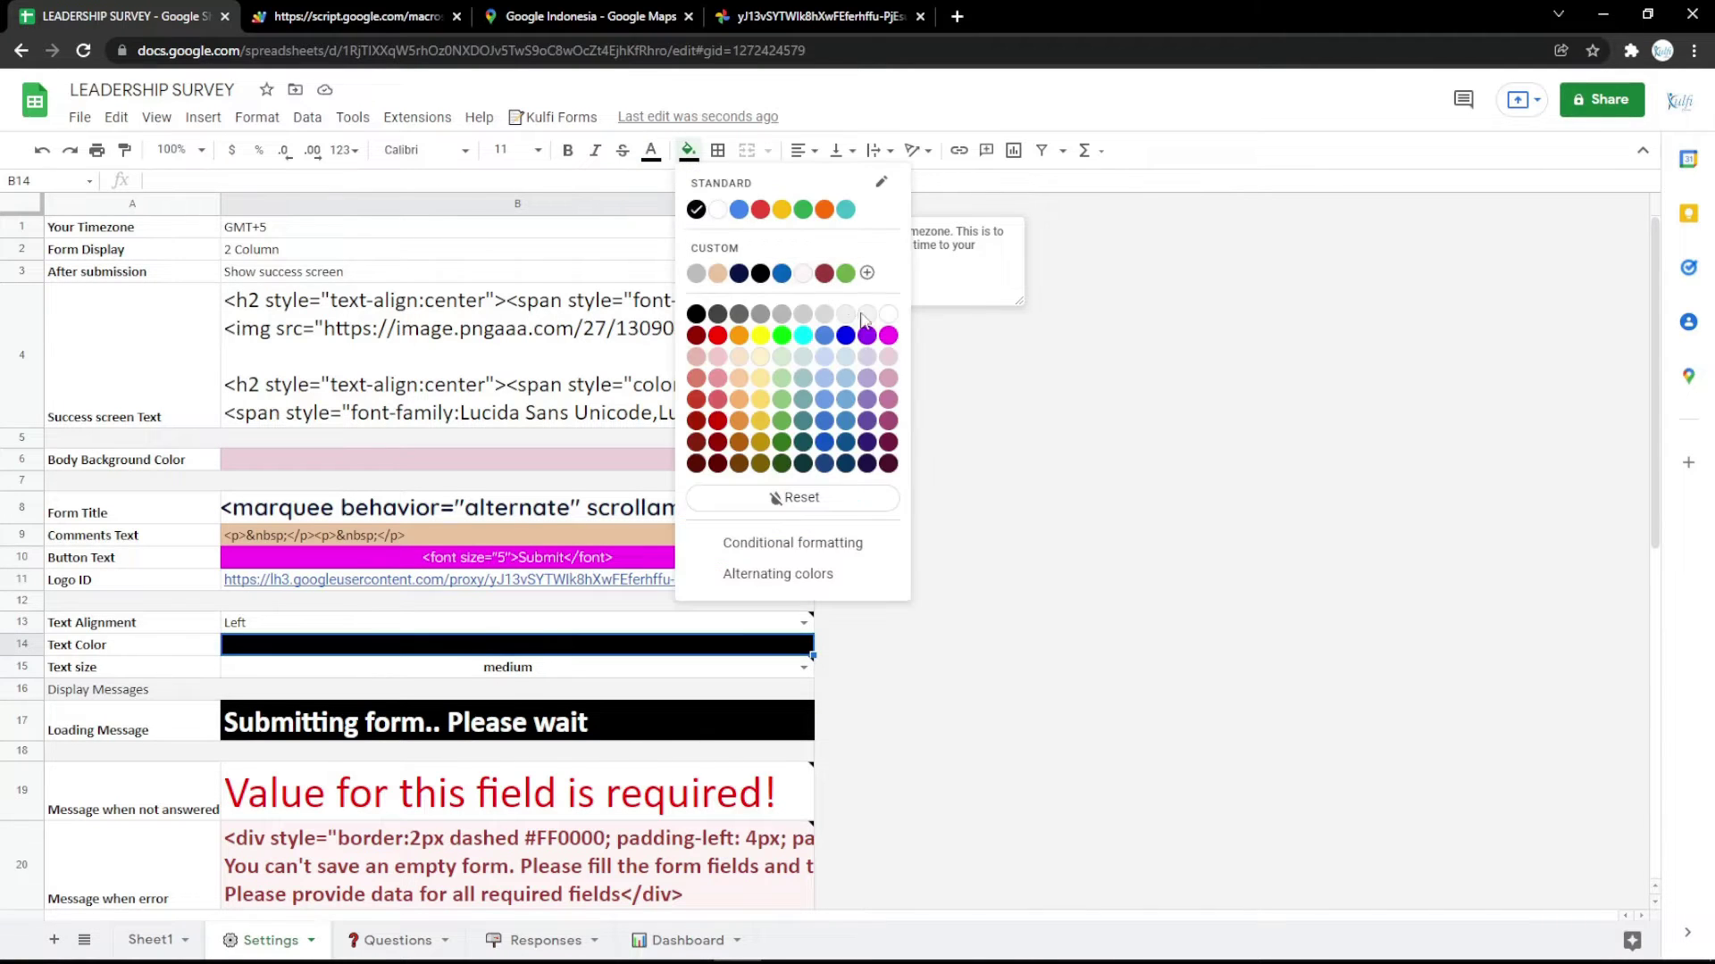
click(889, 336)
key(ctrl+Tab)
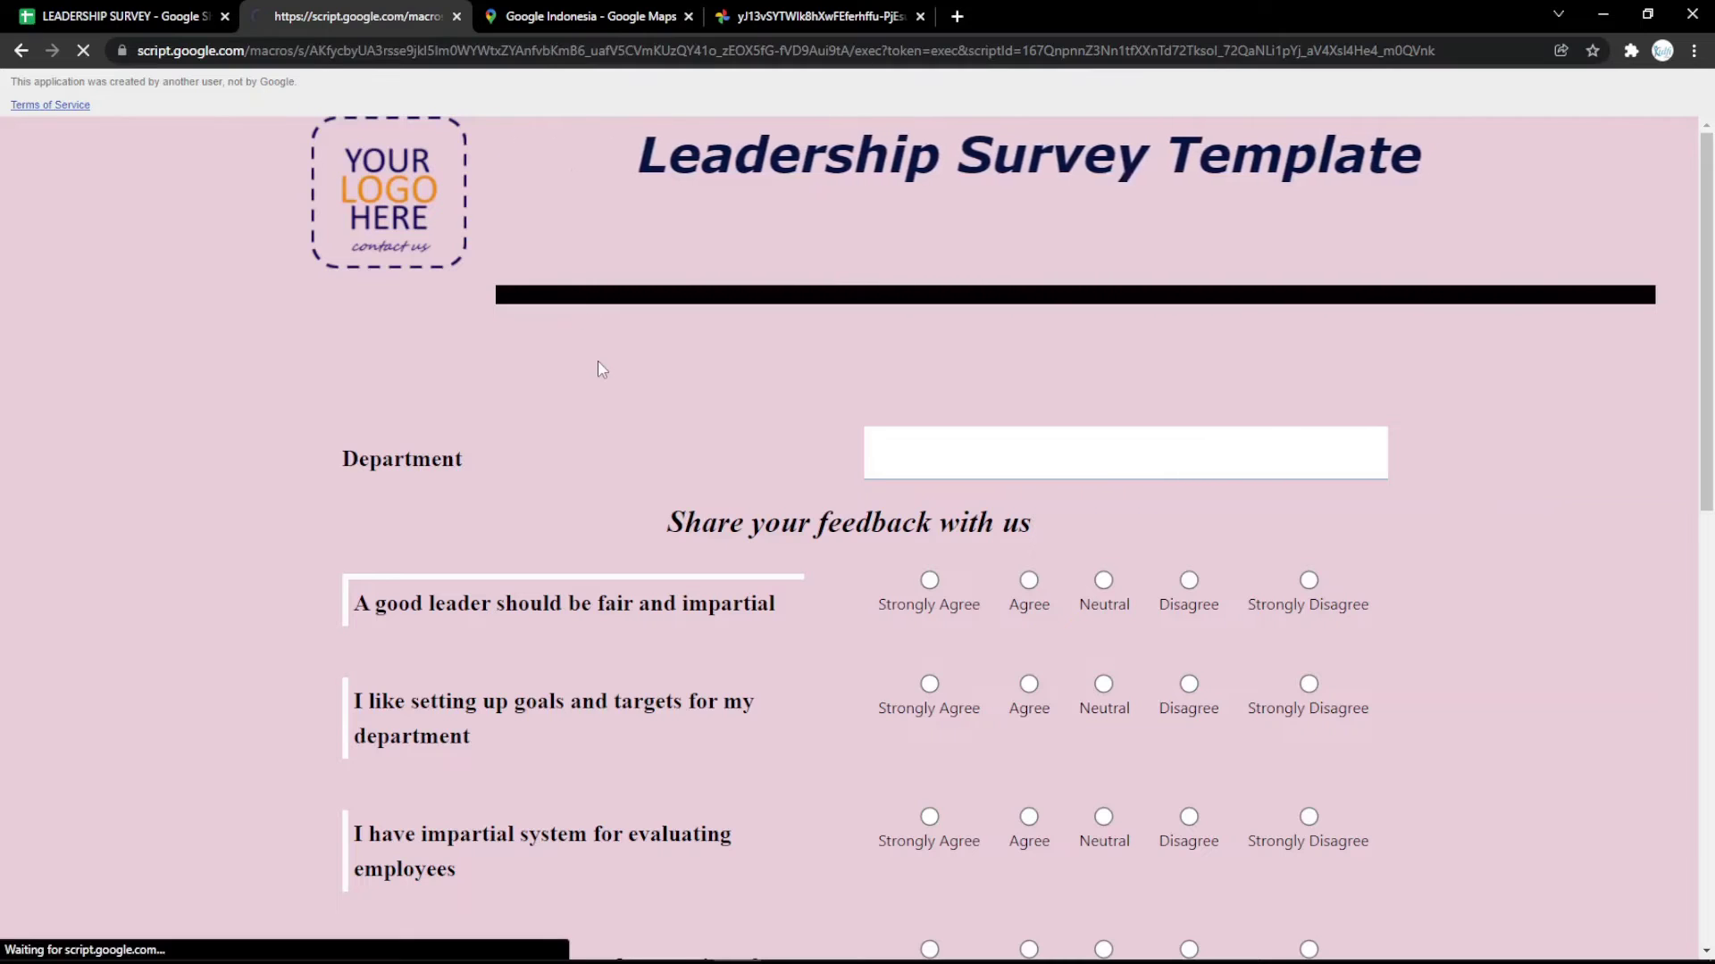
scroll(607, 393, down, 10)
scroll(614, 423, up, 10)
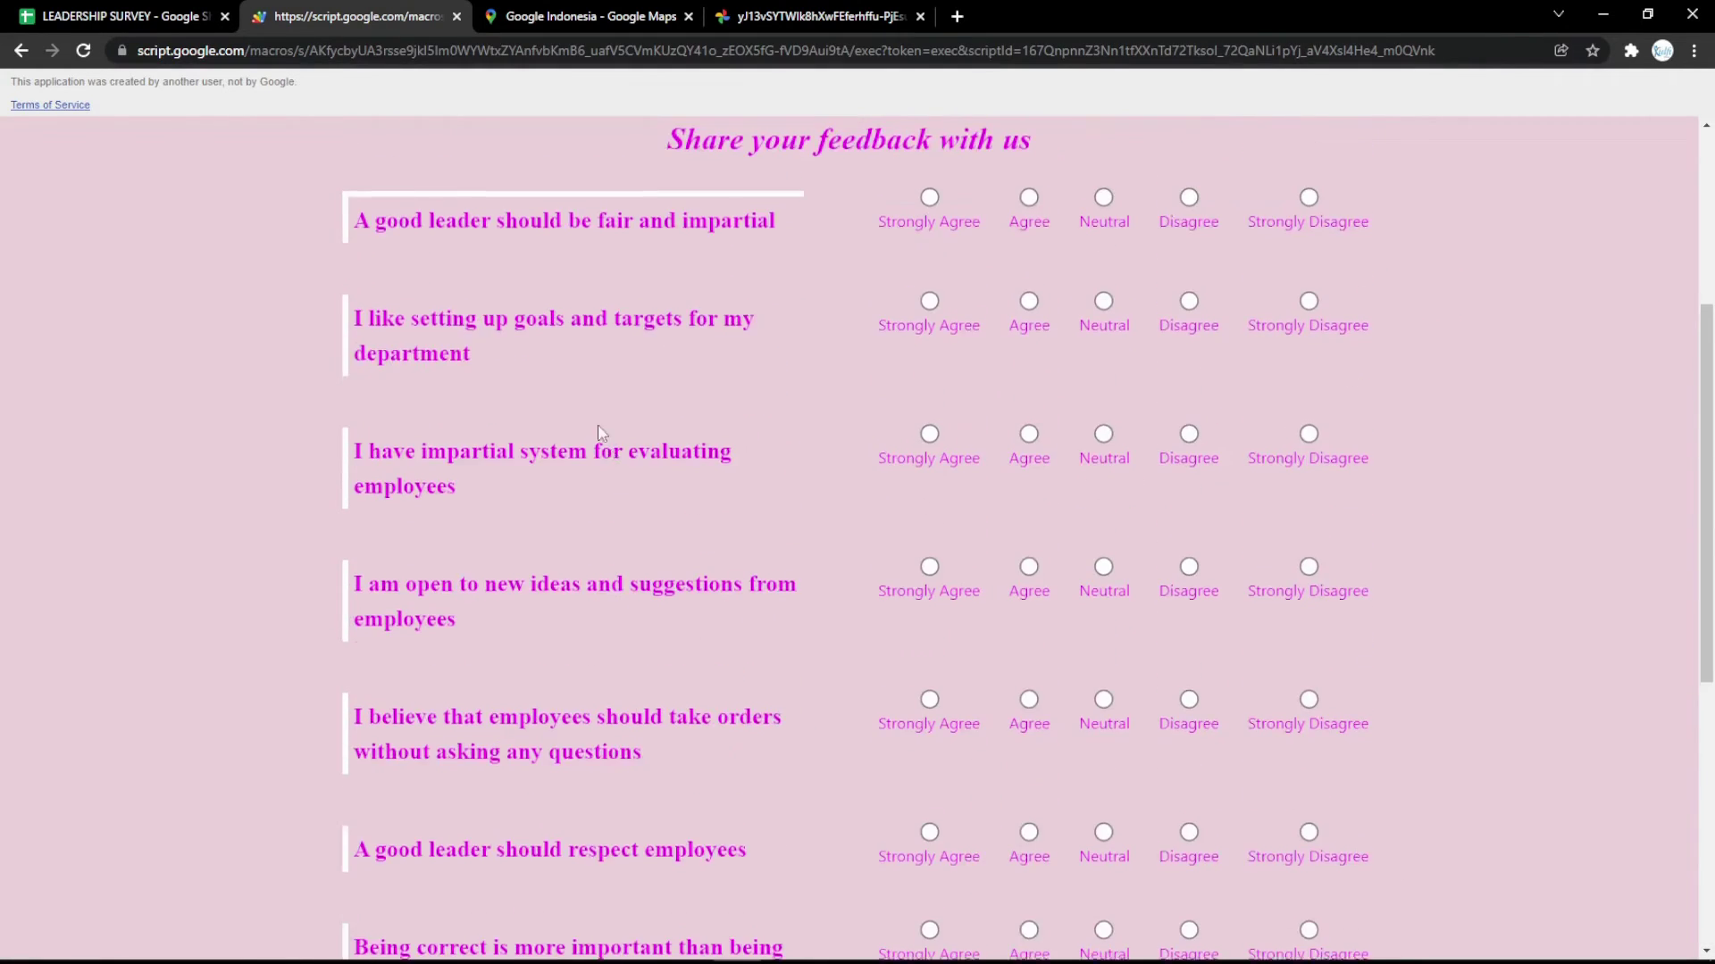
click(186, 18)
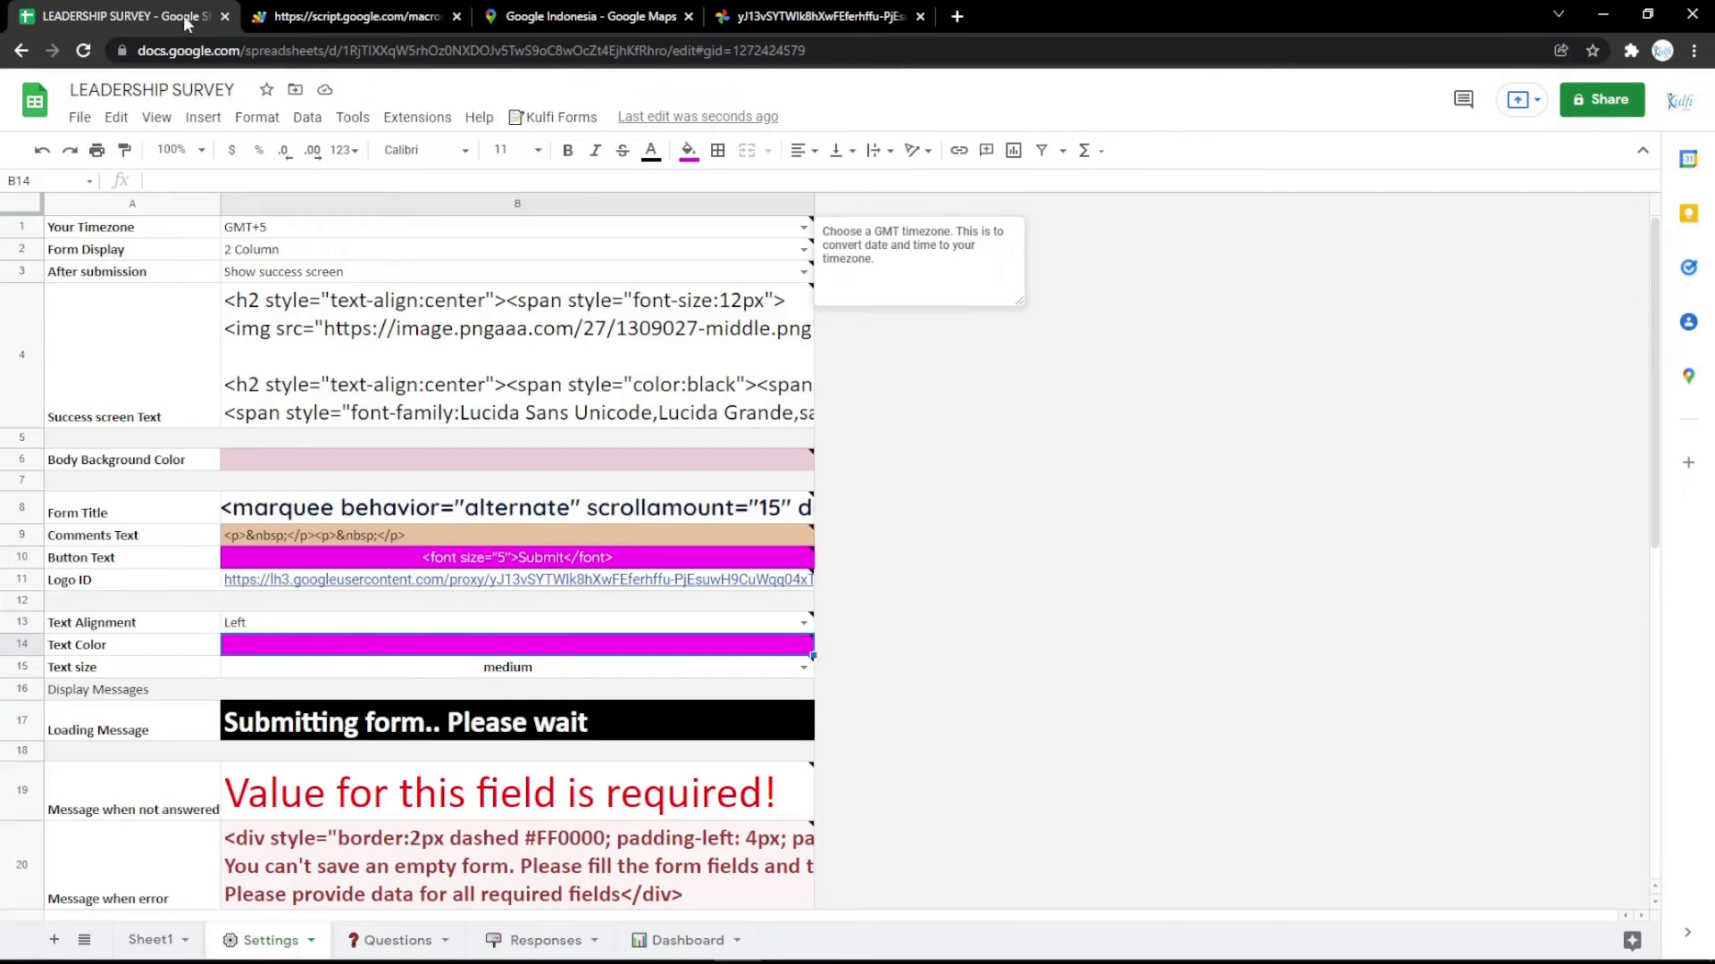
Change the B17 loading message to 'Submitting form.. Please wait a minutes' and test it on the form
click(489, 714)
key(Return)
text(a minutes)
key(Return)
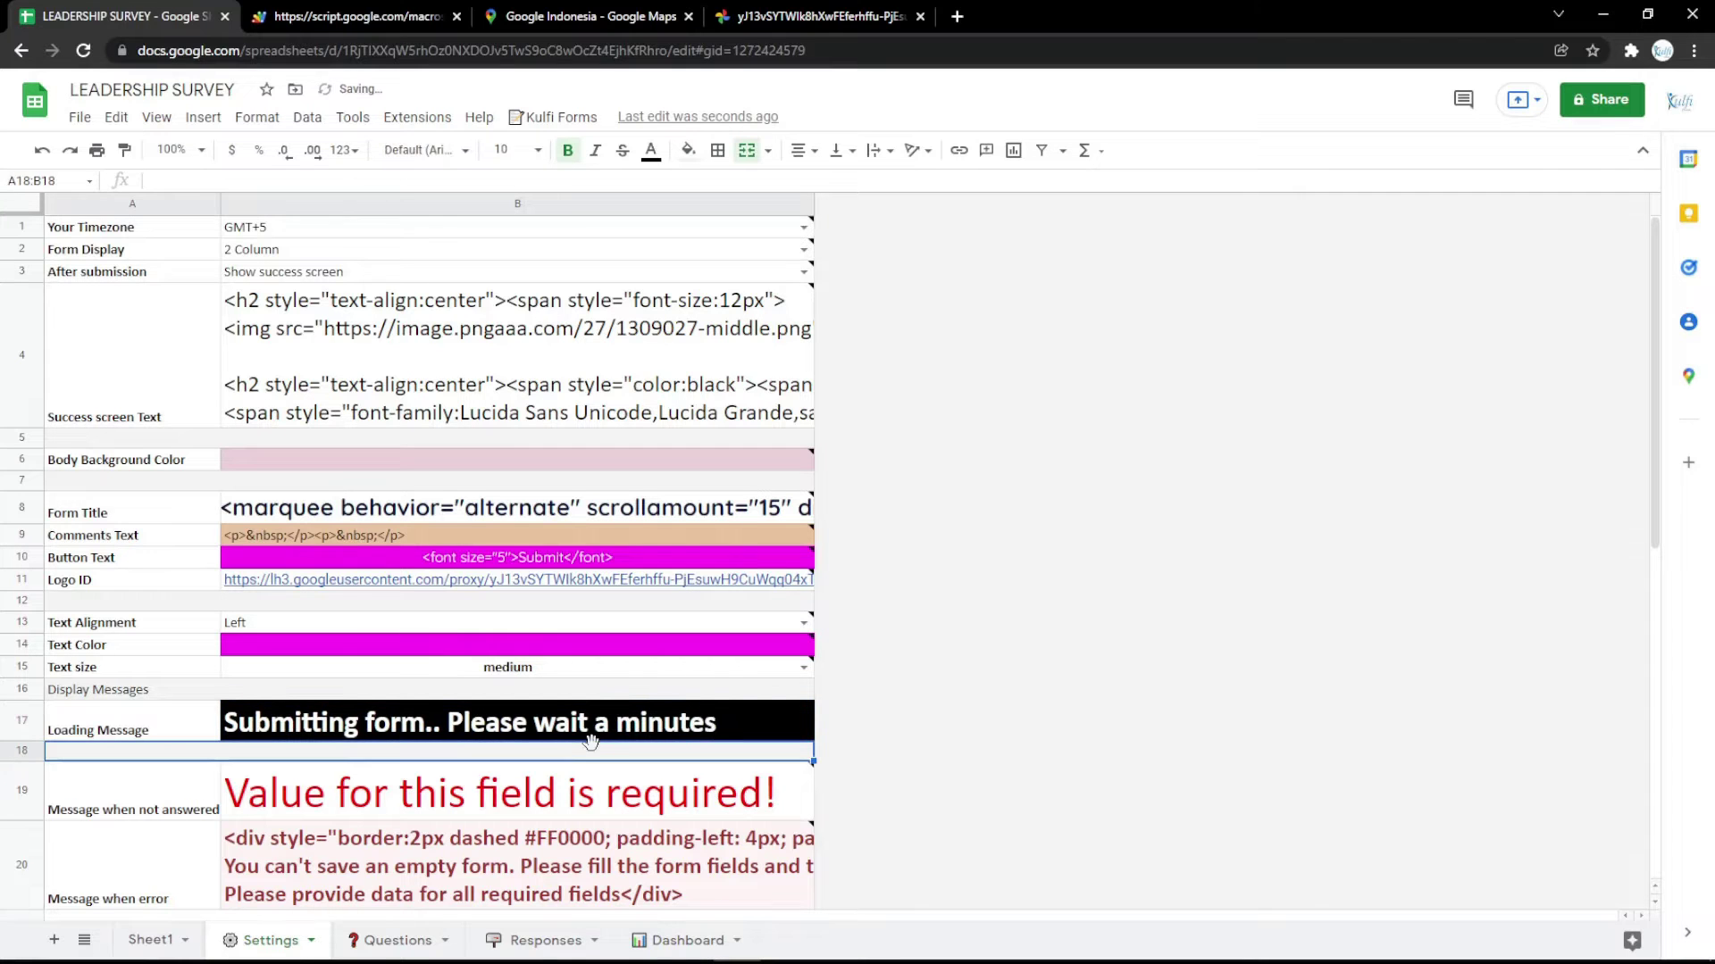
click(337, 16)
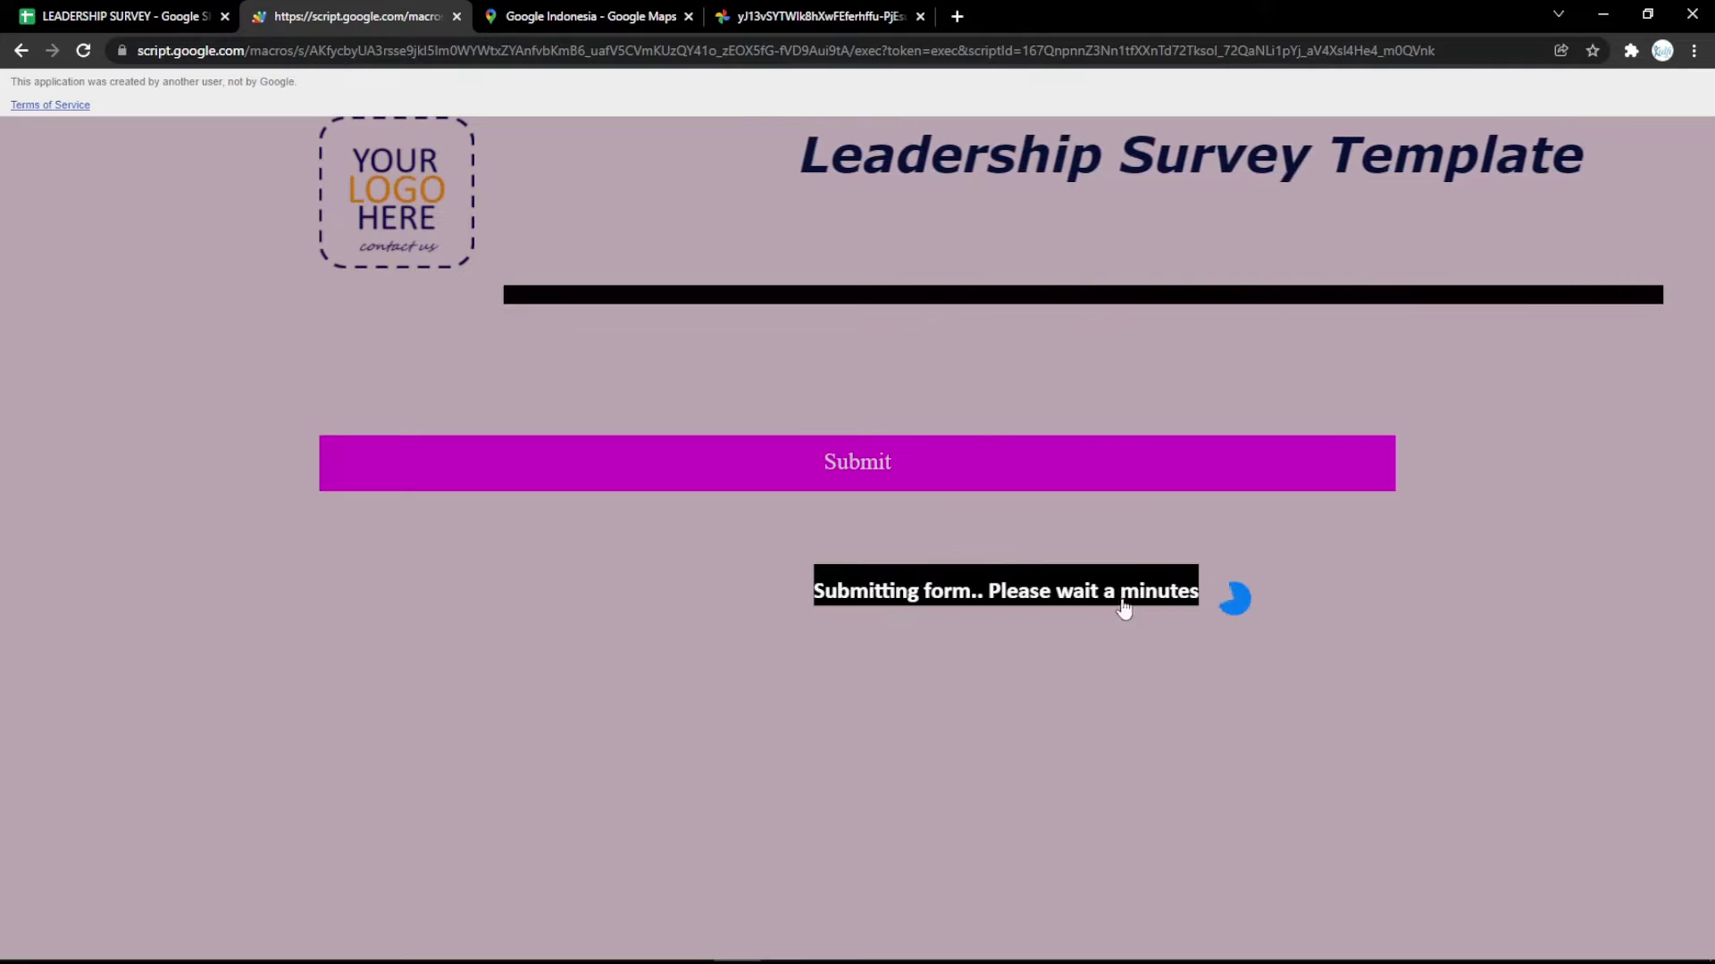
key(ctrl+shift+Tab)
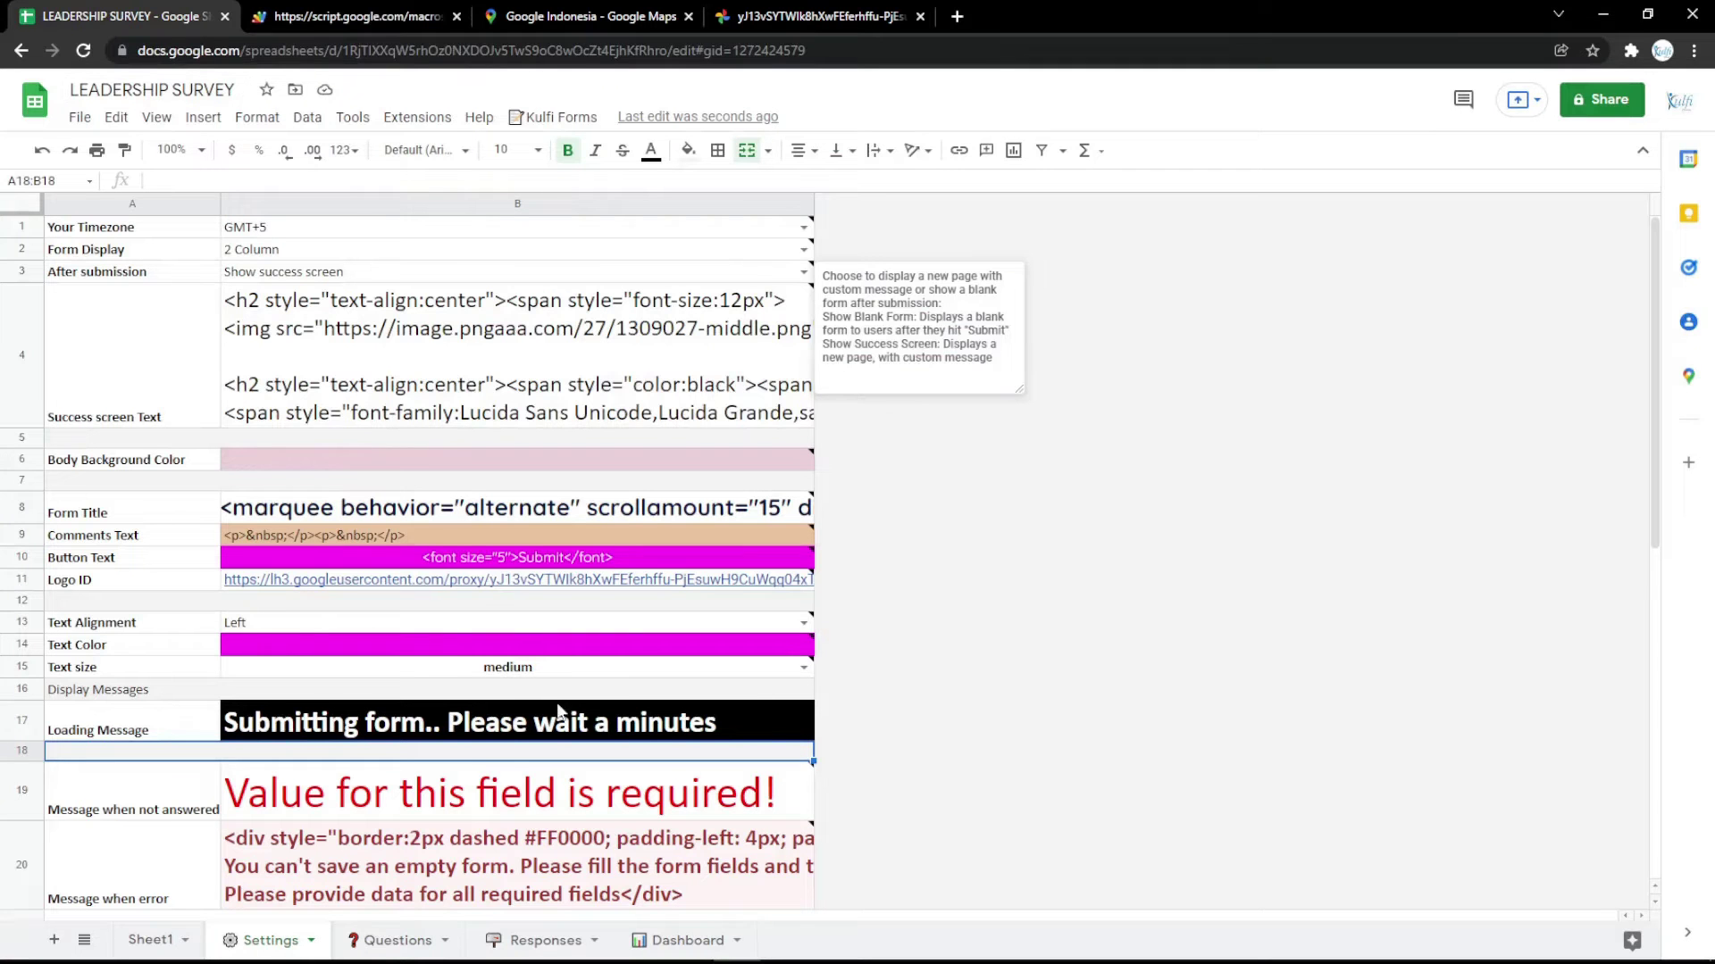
Inspect the Form Title HTML in B8, leaving it unchanged
click(554, 515)
double_click(554, 515)
click(589, 622)
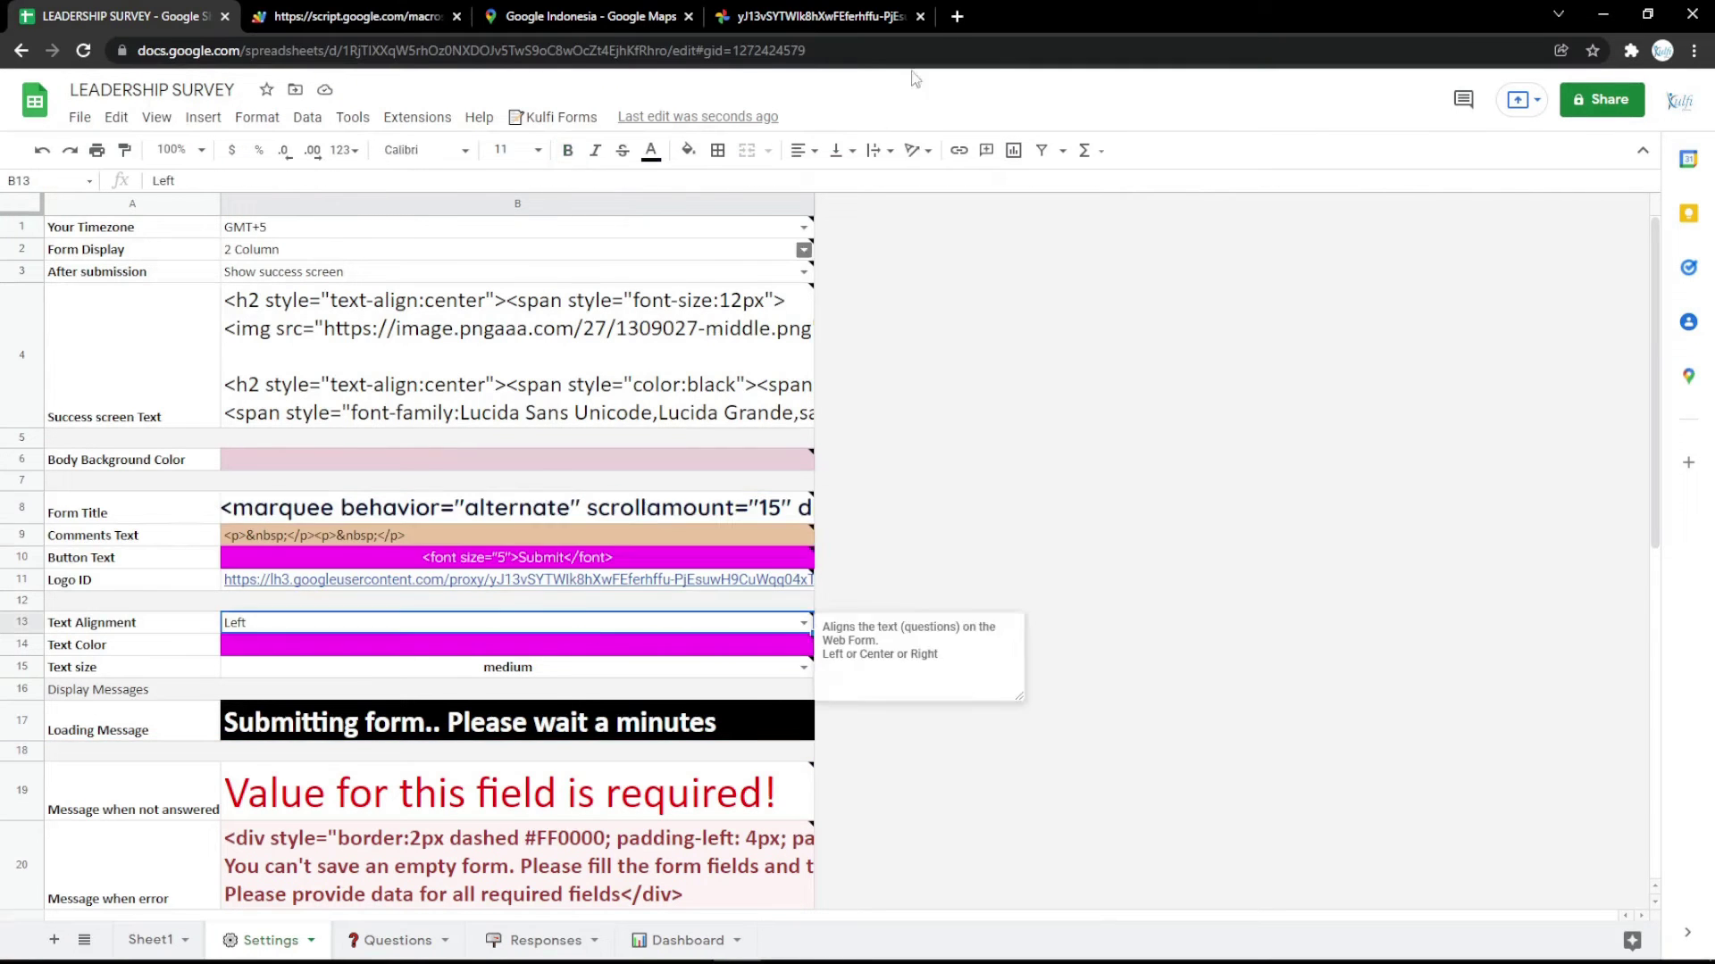
click(957, 17)
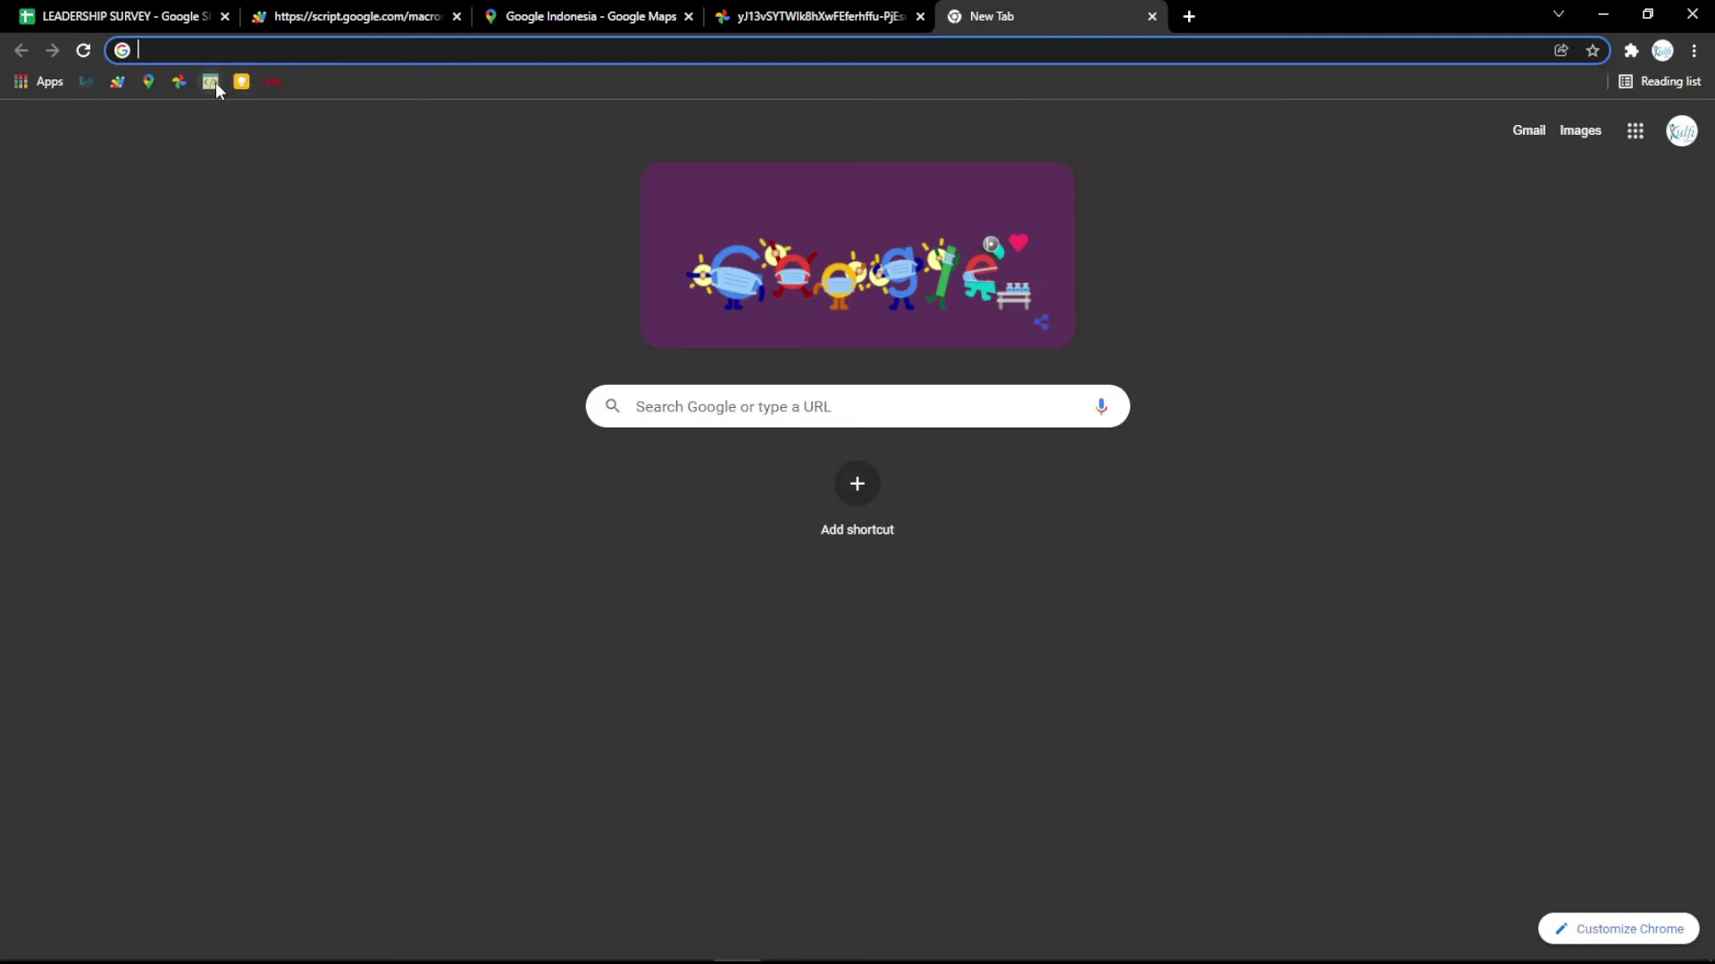
In HTML-Online Editor, write LEADERSHIP SURVEY and make it centred, bold, italic and underlined
click(216, 82)
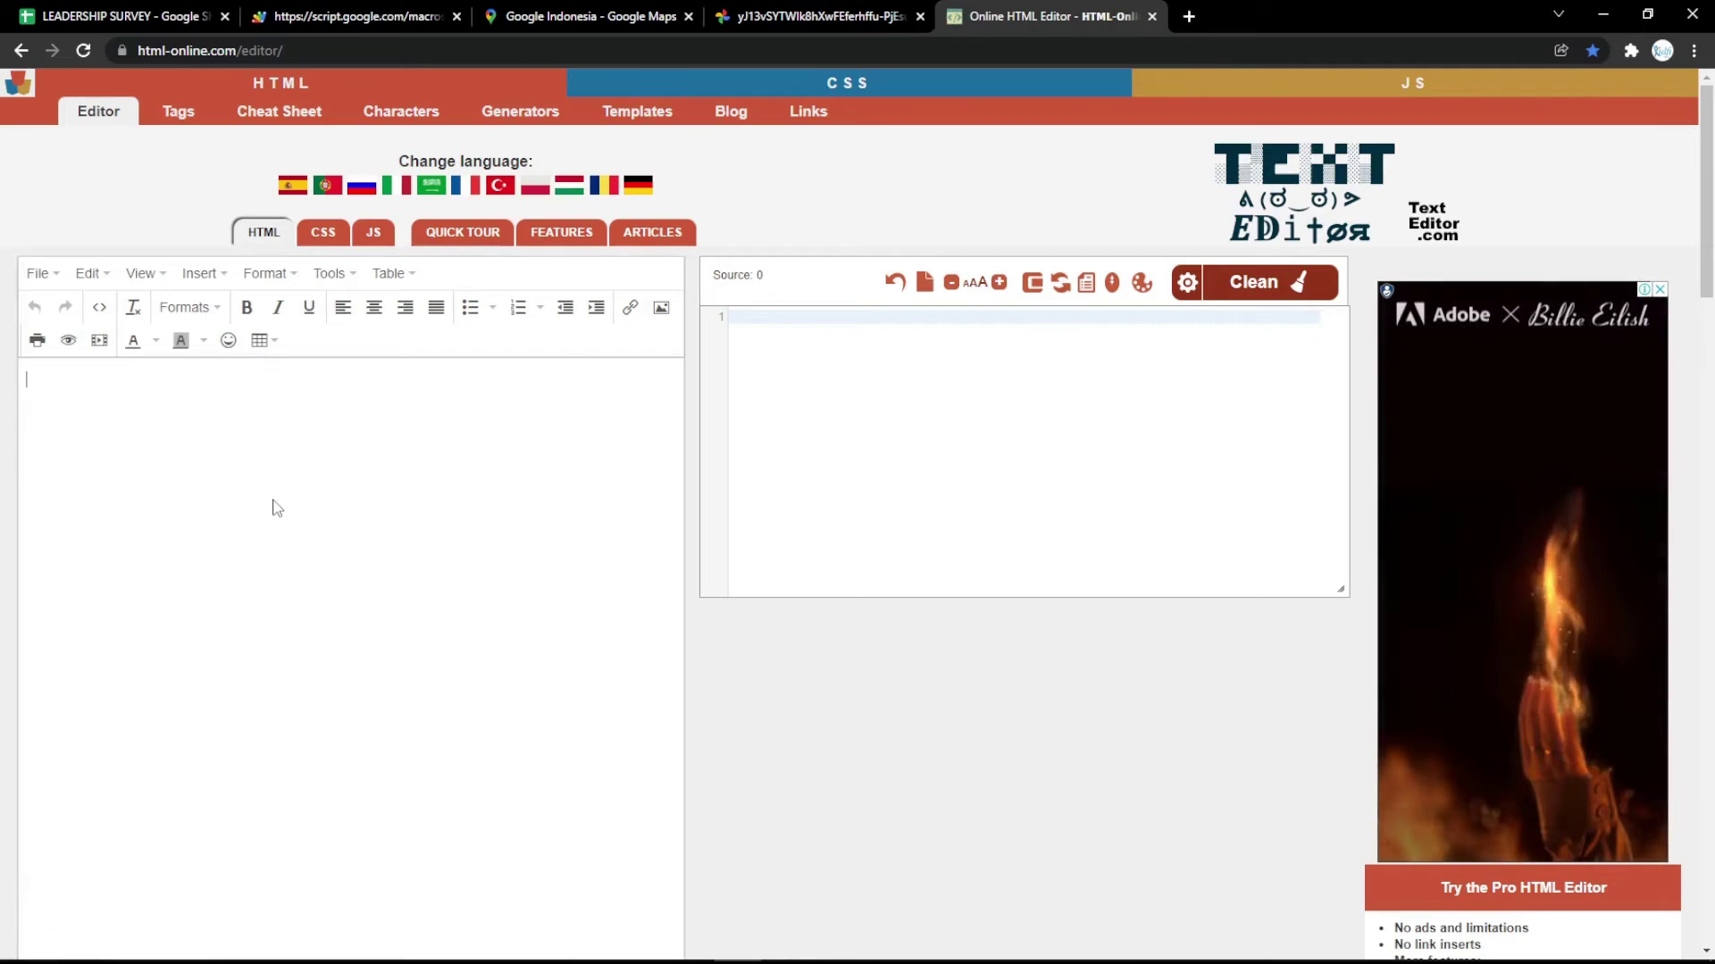
click(272, 501)
text(LEADERS)
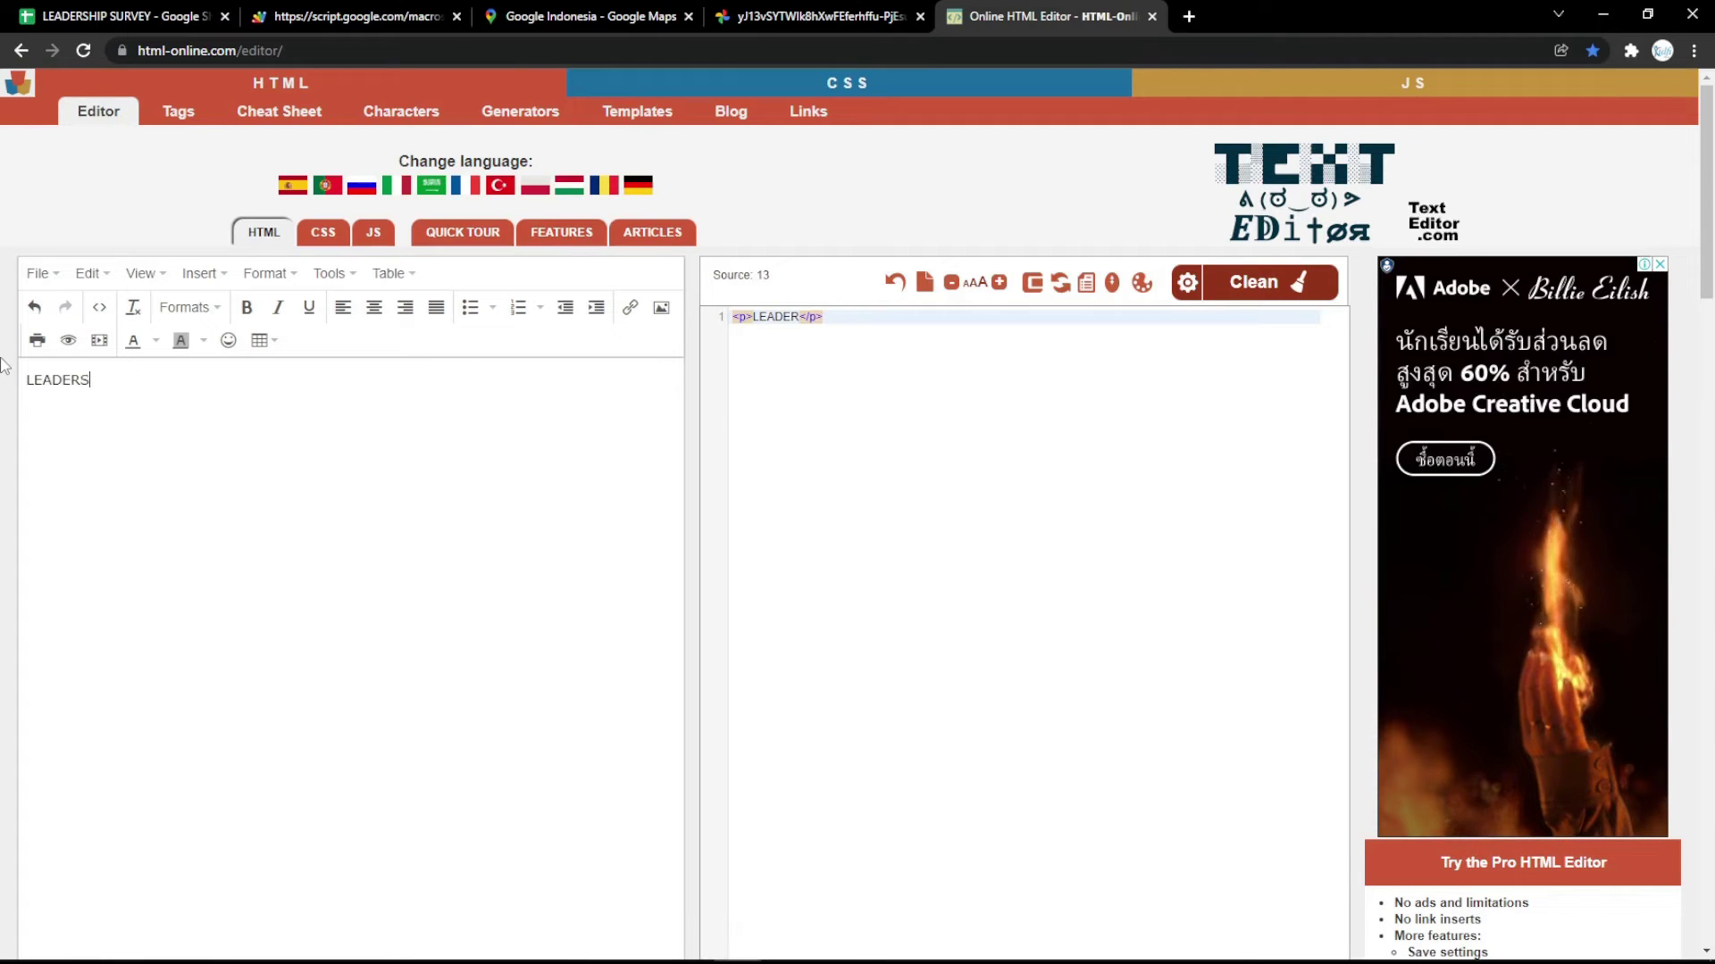
text(HIP SURVEY)
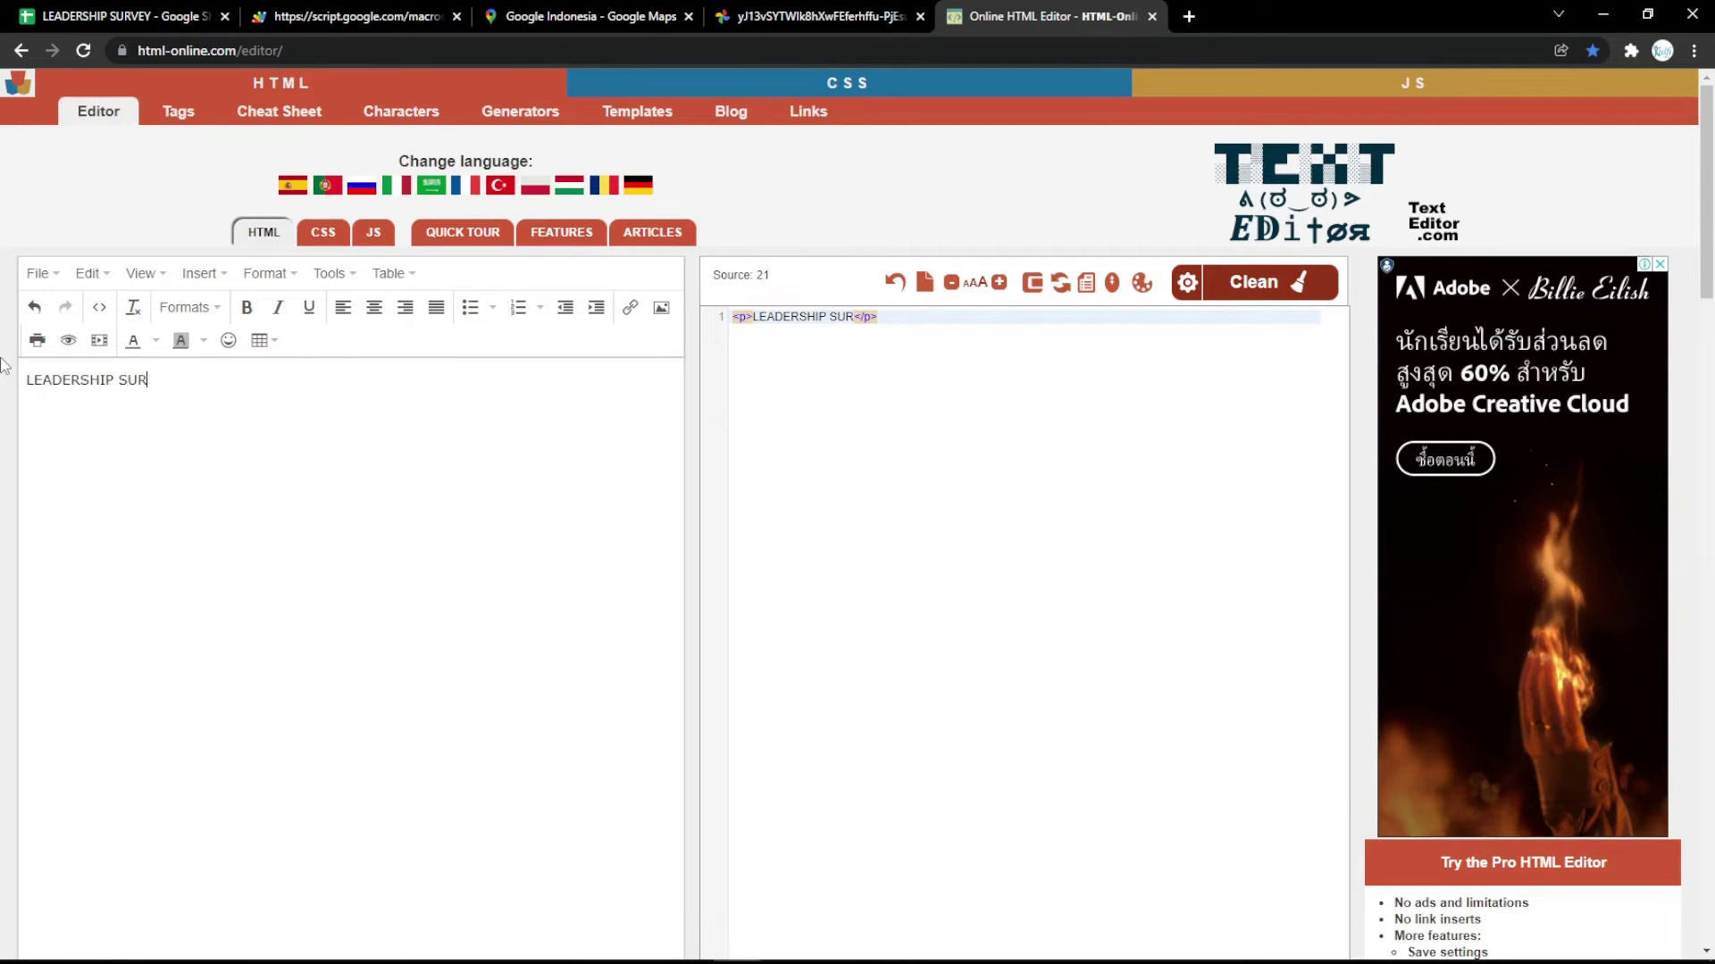
key(ctrl+a)
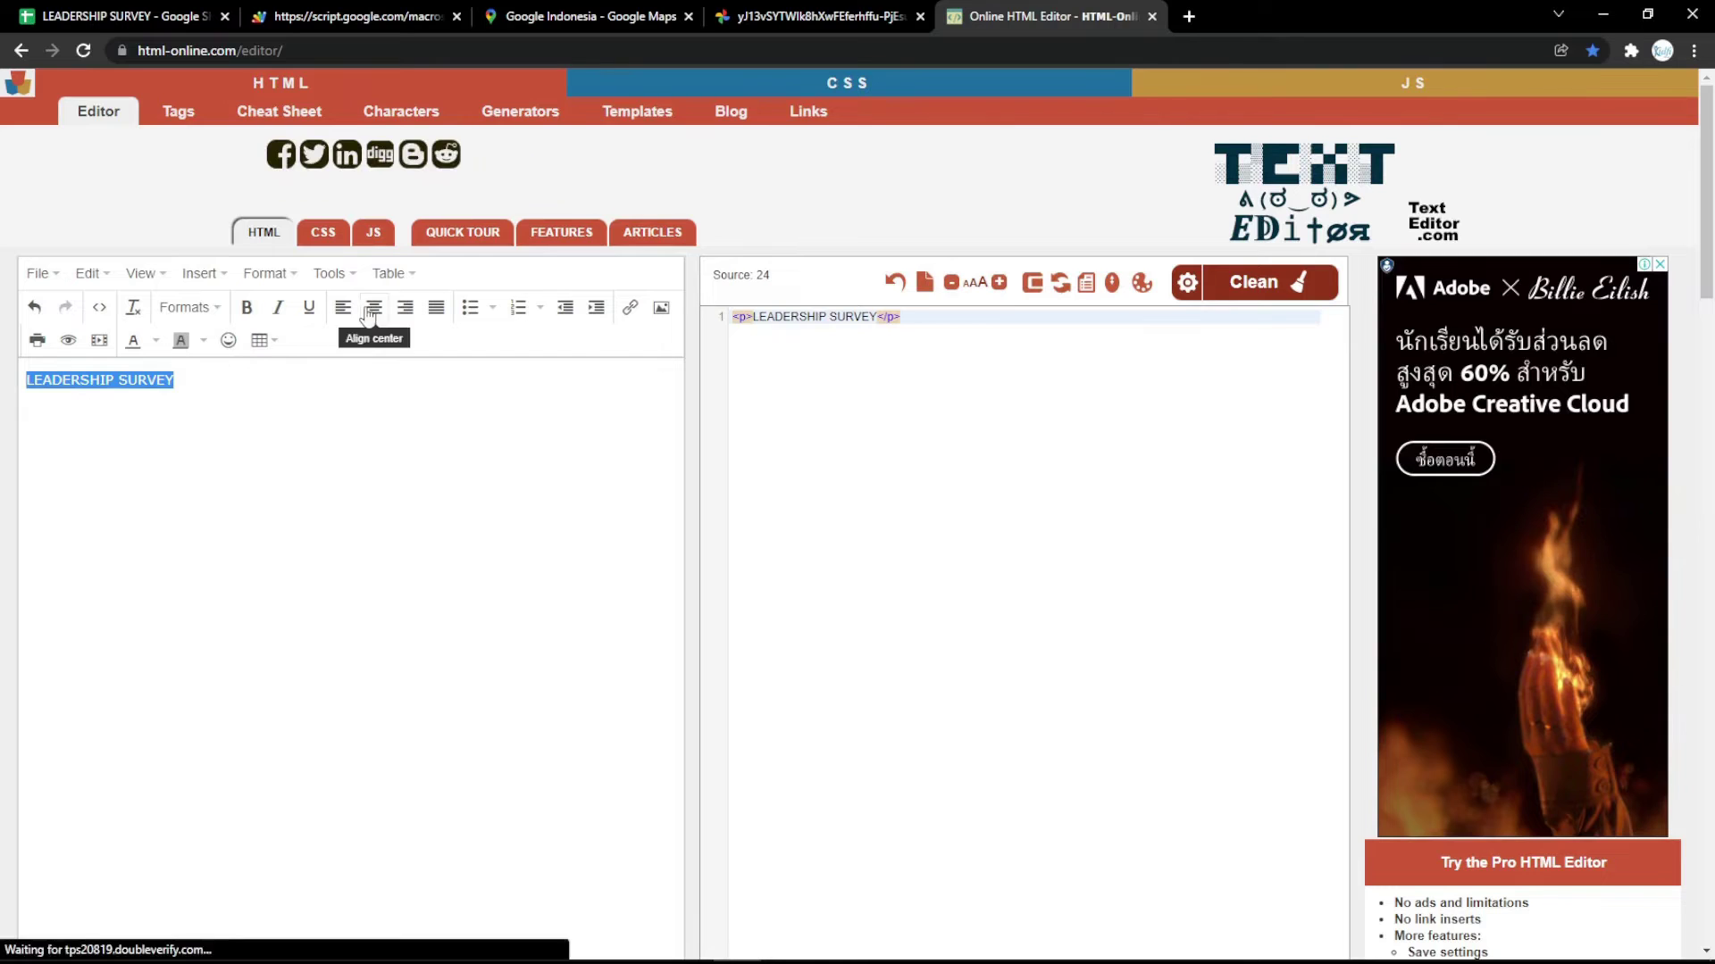
click(374, 308)
click(246, 307)
click(274, 309)
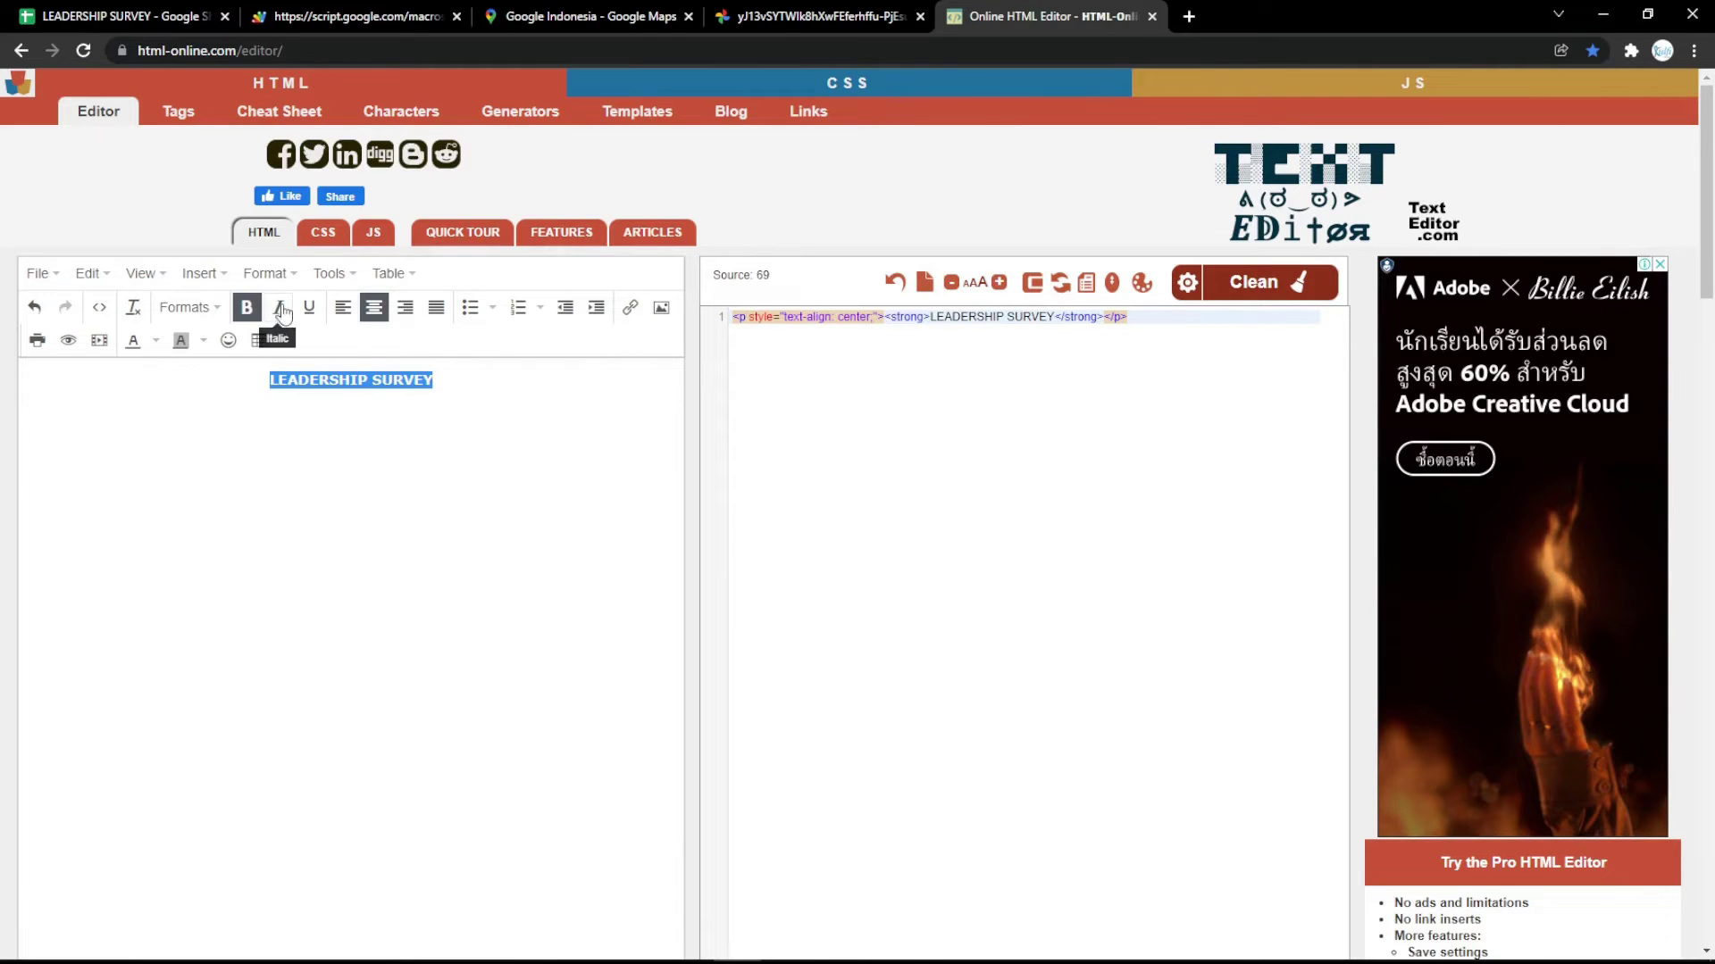
click(309, 309)
Make the title a magenta Heading 1 and copy its HTML source
click(193, 308)
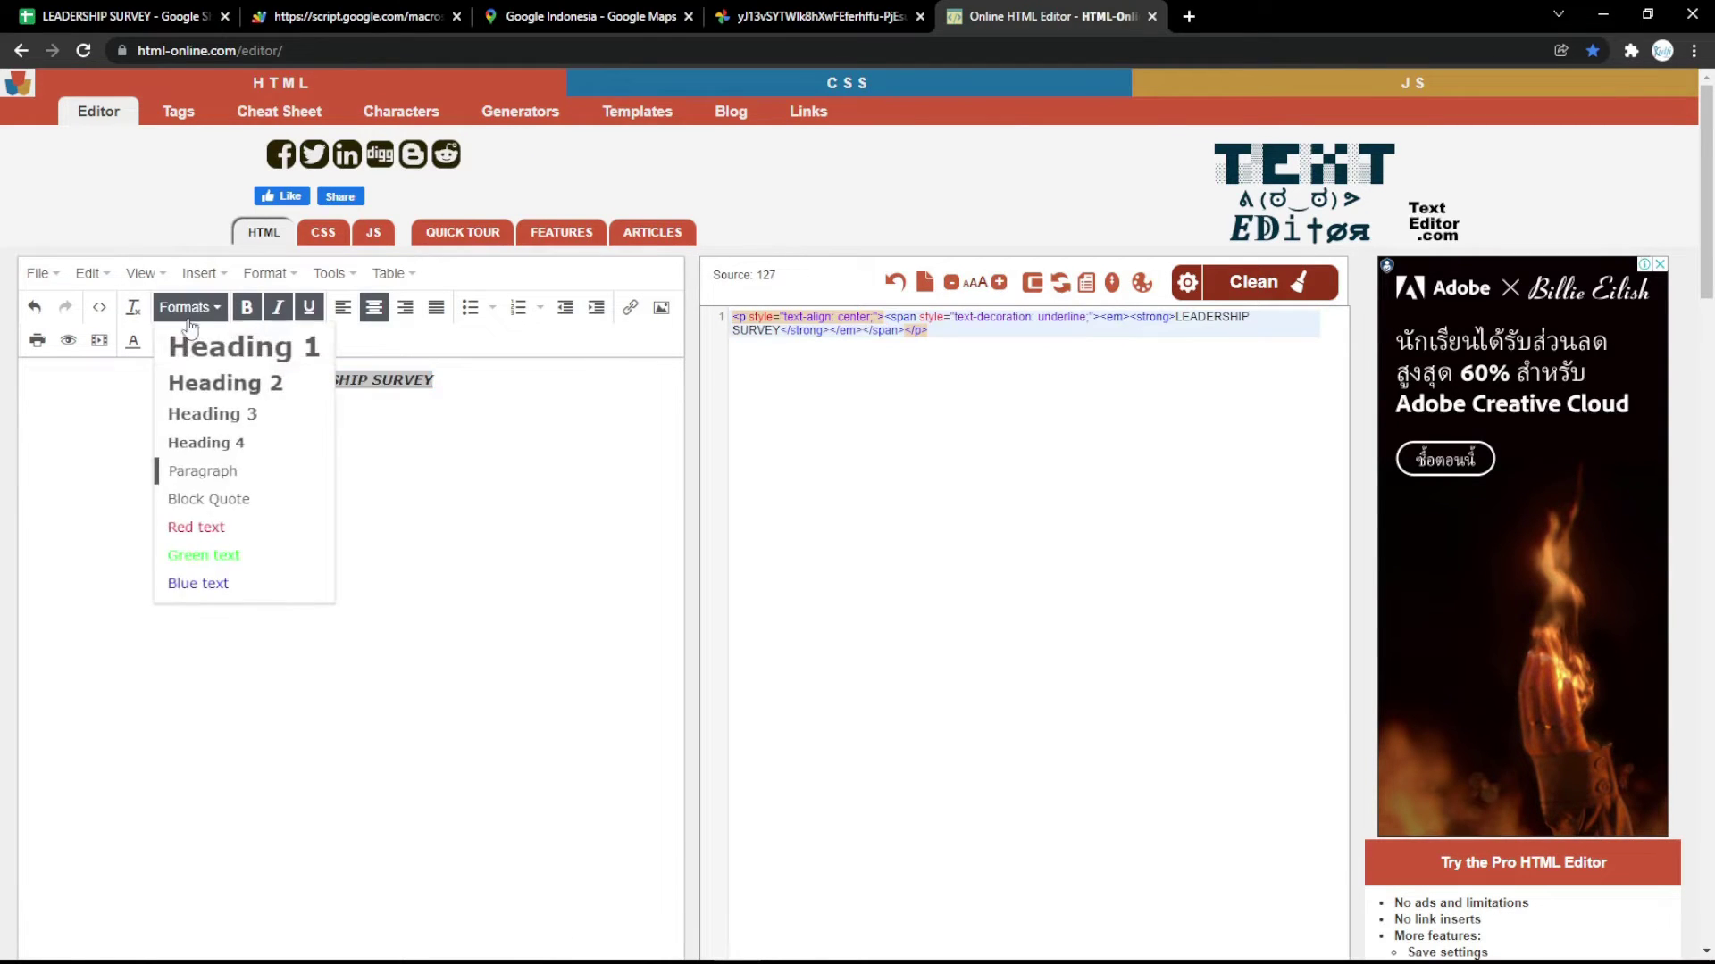
click(215, 345)
click(158, 341)
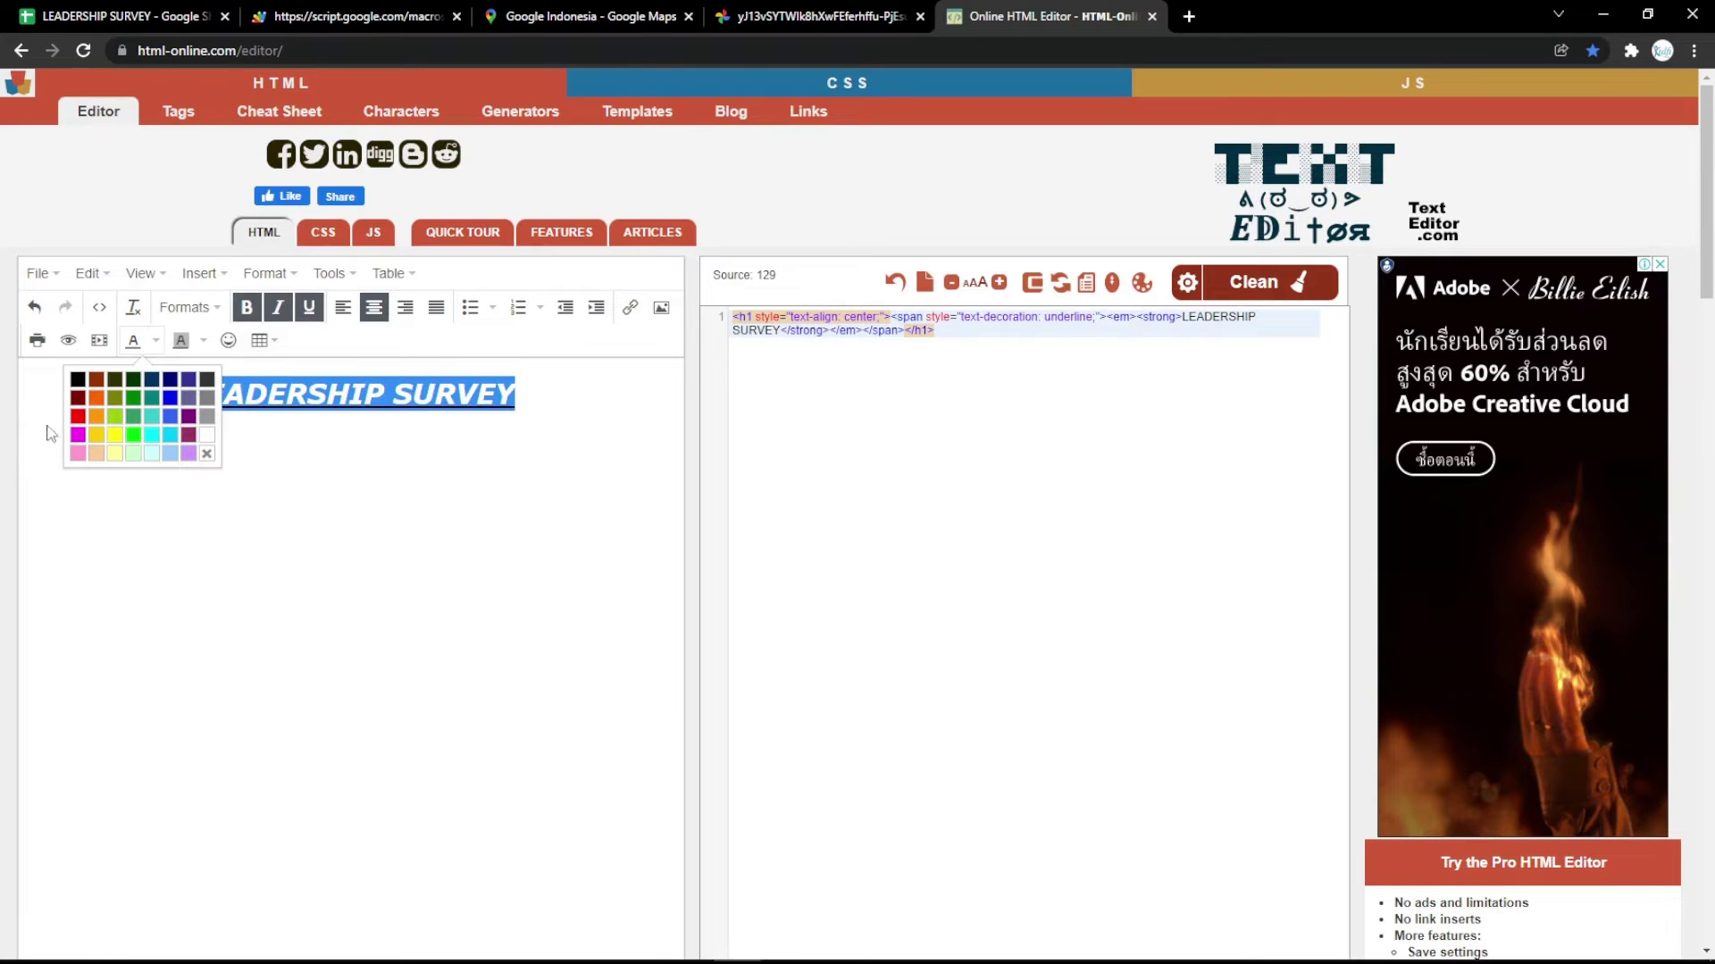
click(79, 436)
click(452, 424)
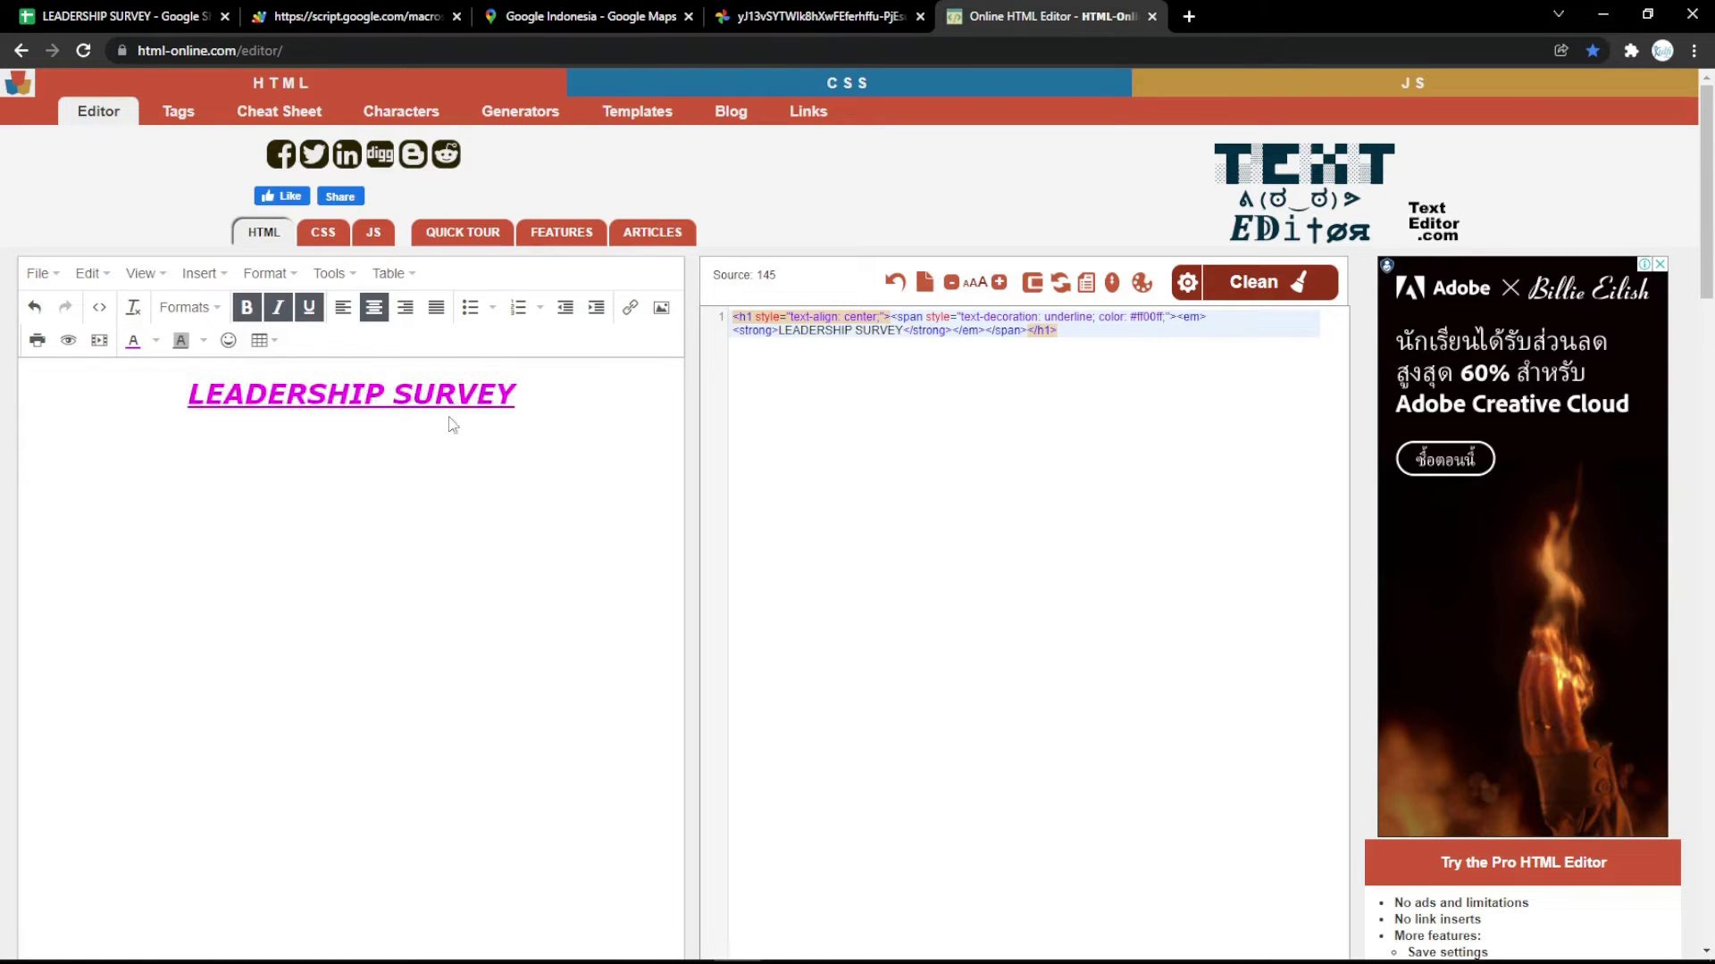
click(1099, 341)
key(ctrl+a)
key(ctrl+c)
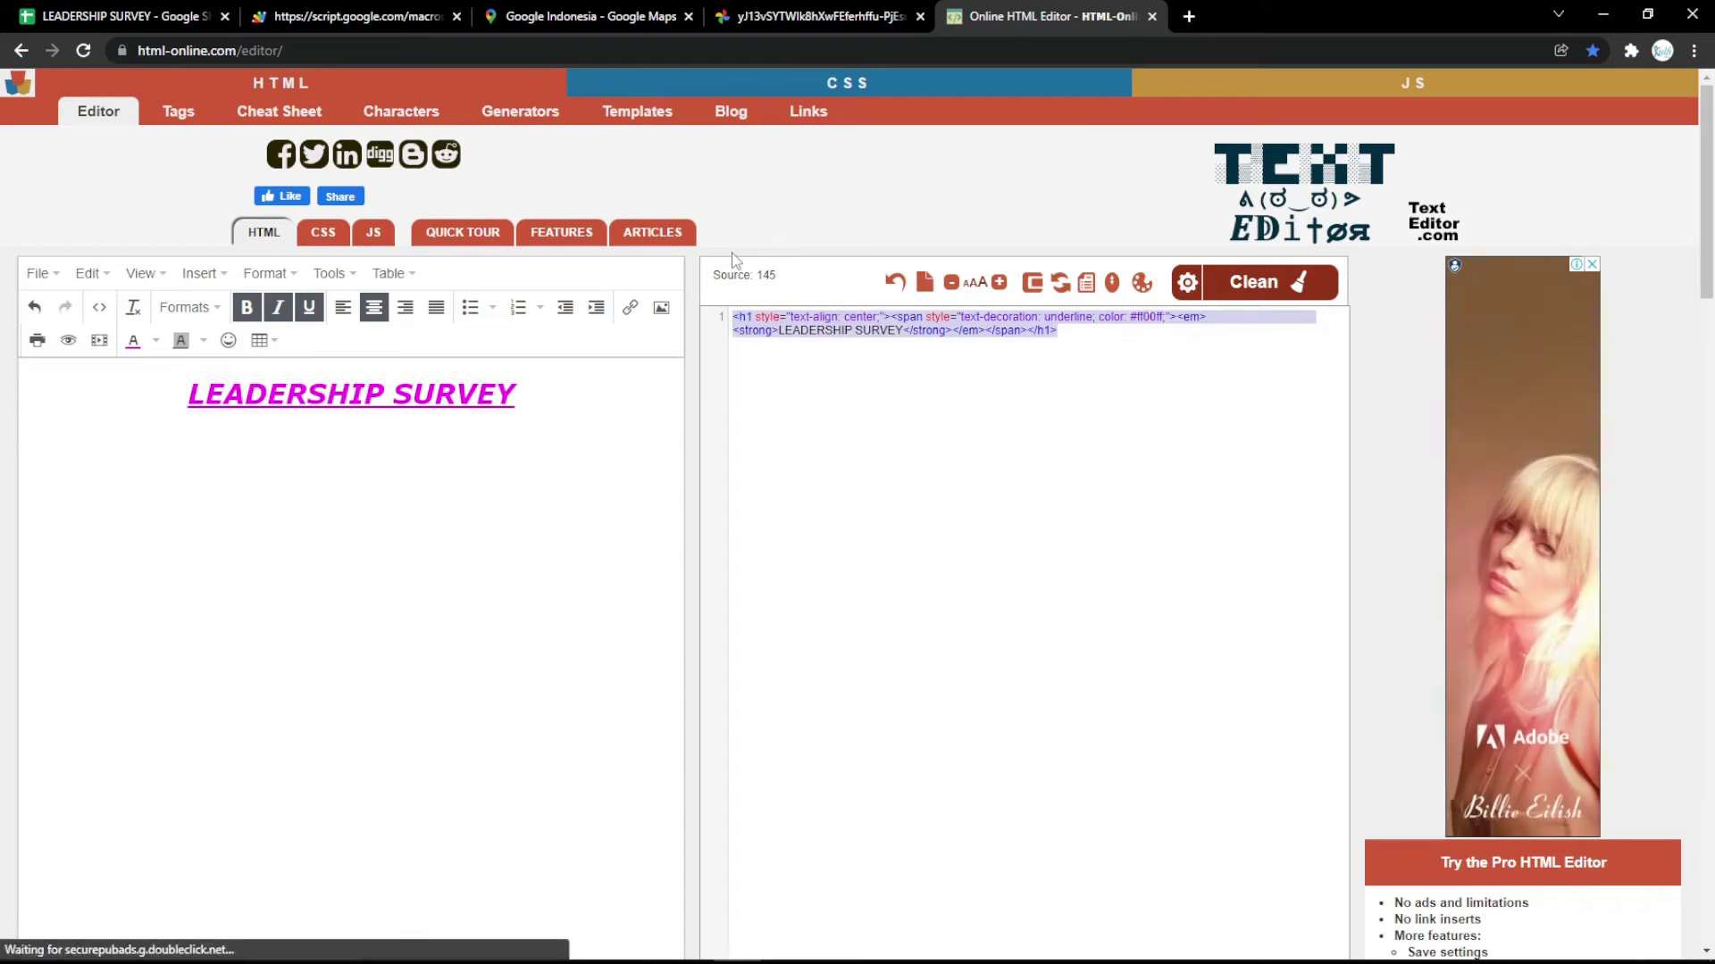
click(125, 16)
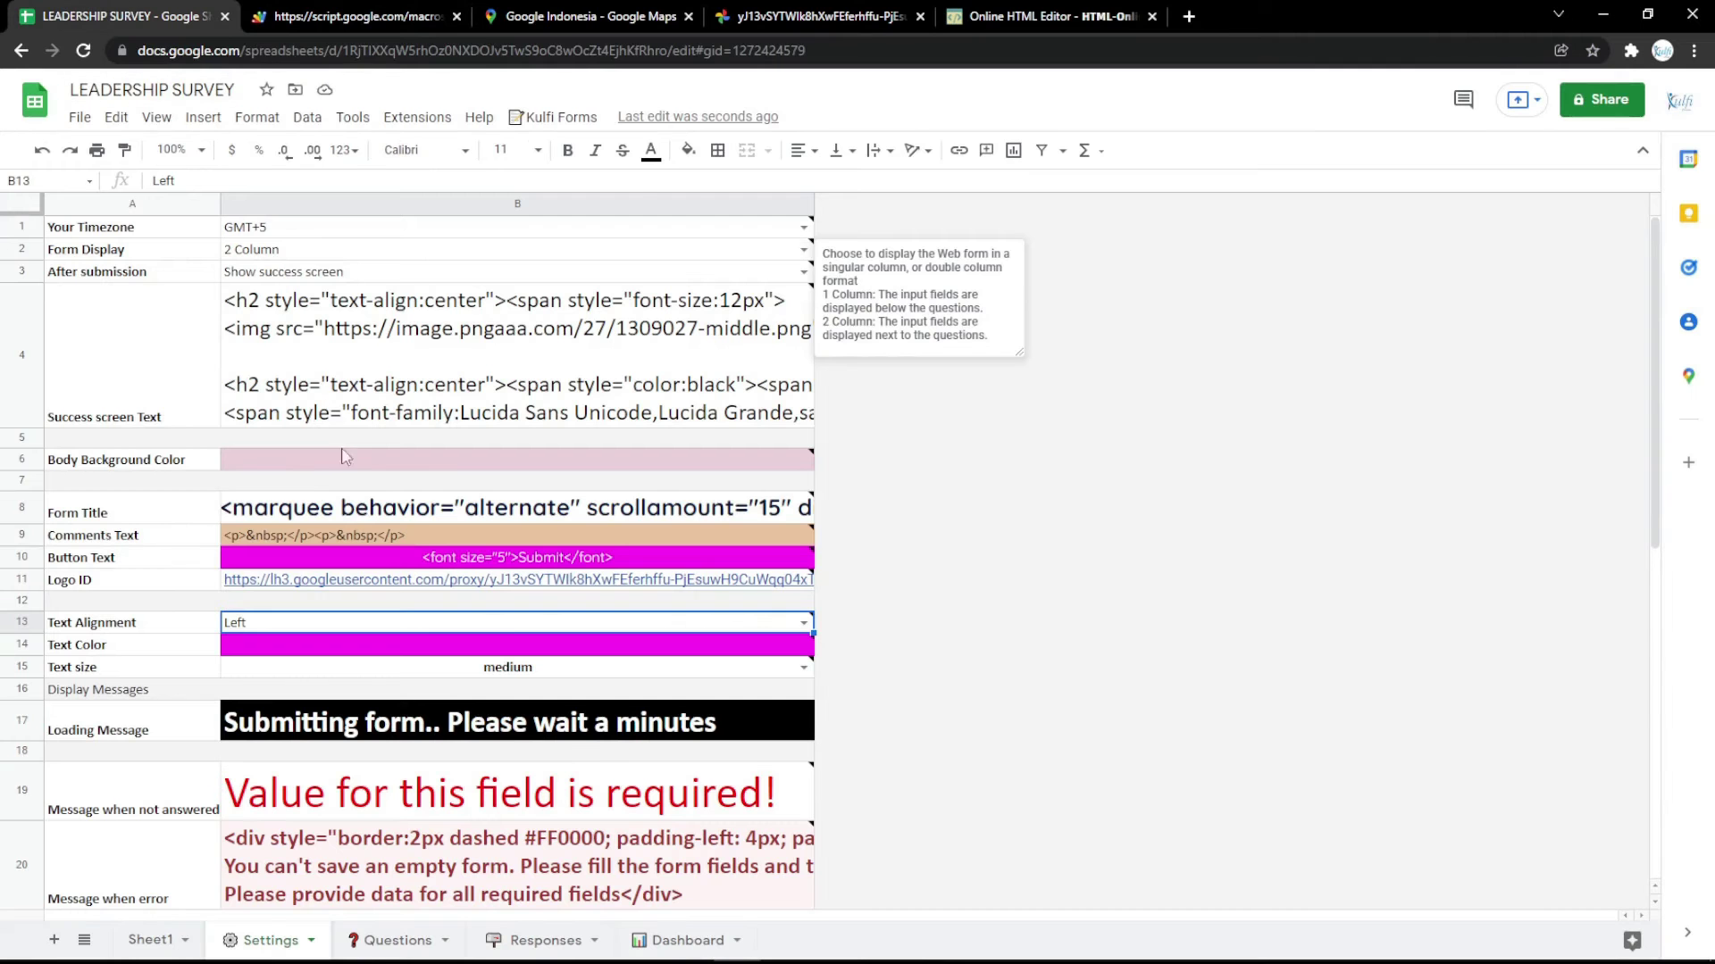
Replace B8's marquee HTML with the LEADERSHIP SURVEY heading, verify it on the form, then open Responses
double_click(420, 514)
key(ctrl+a)
key(ctrl+v)
click(502, 468)
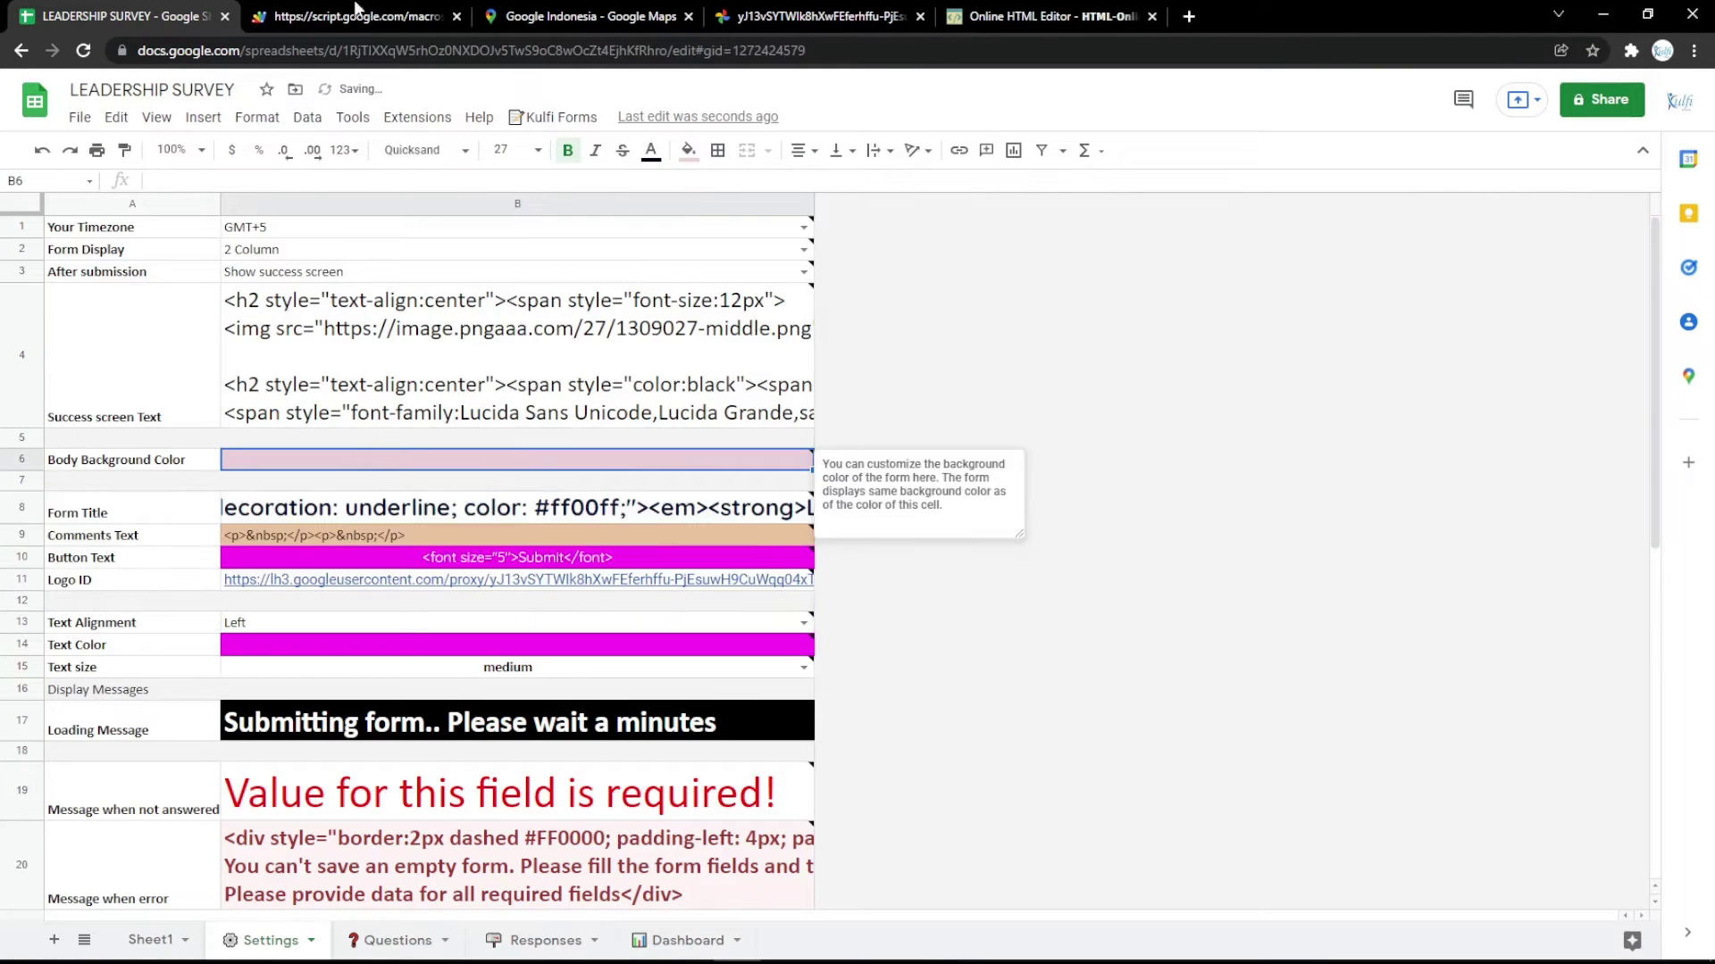
click(355, 14)
key(F5)
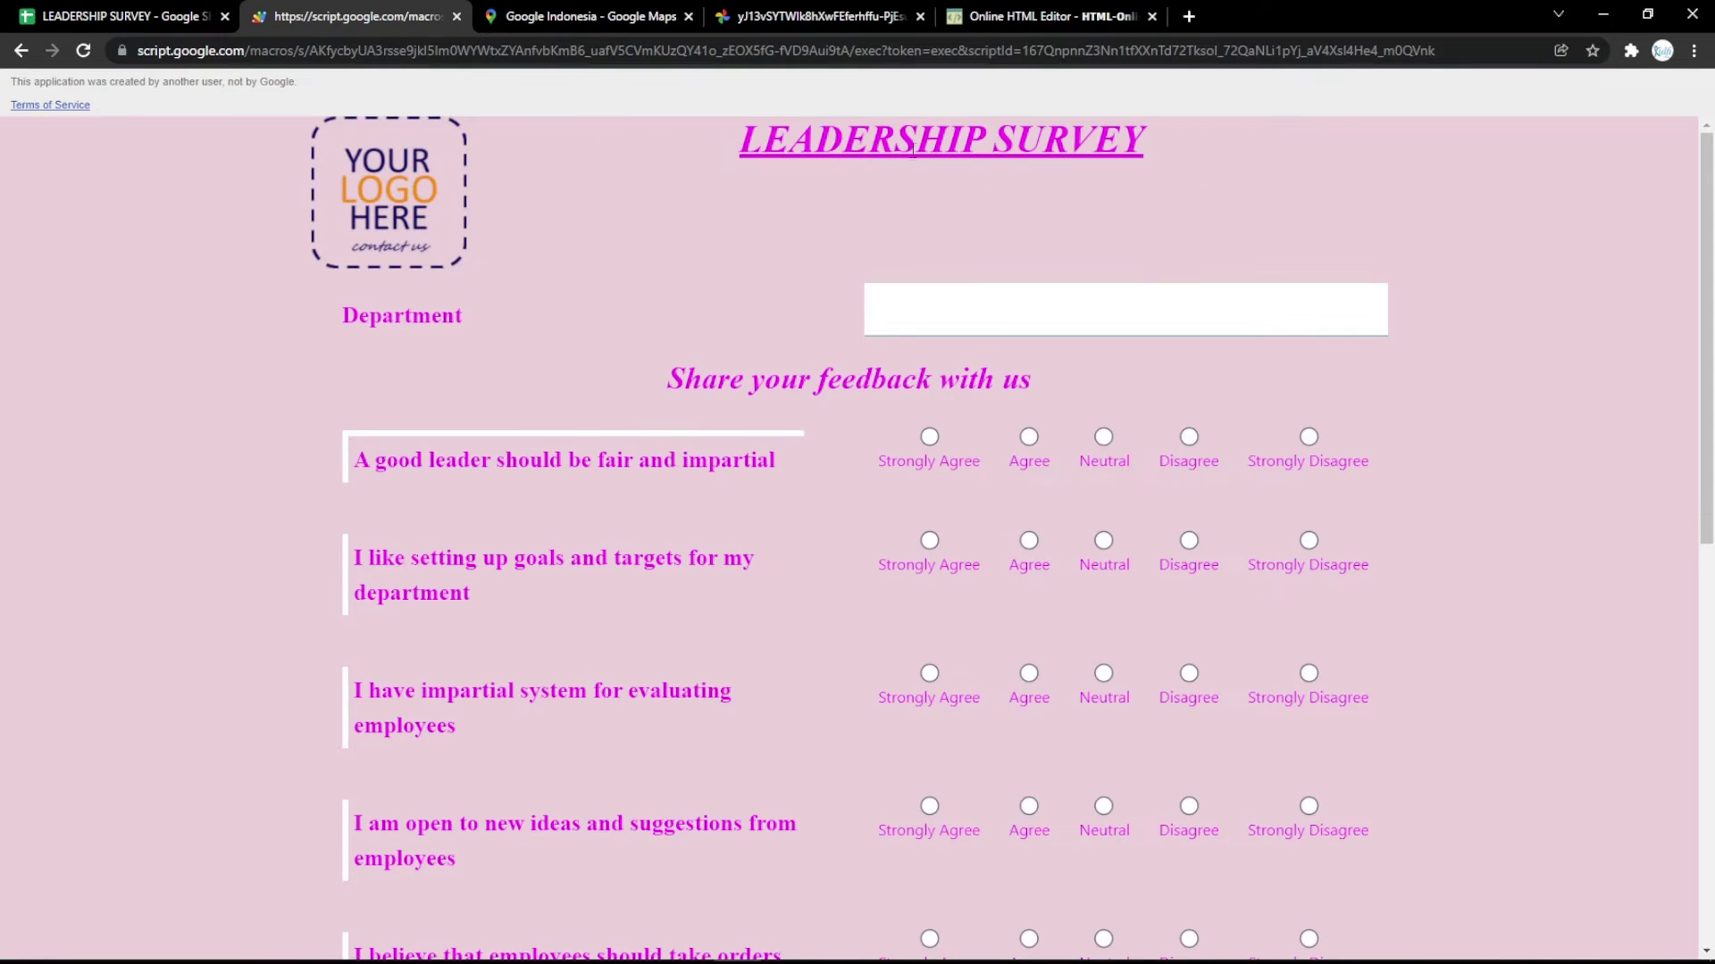
click(133, 17)
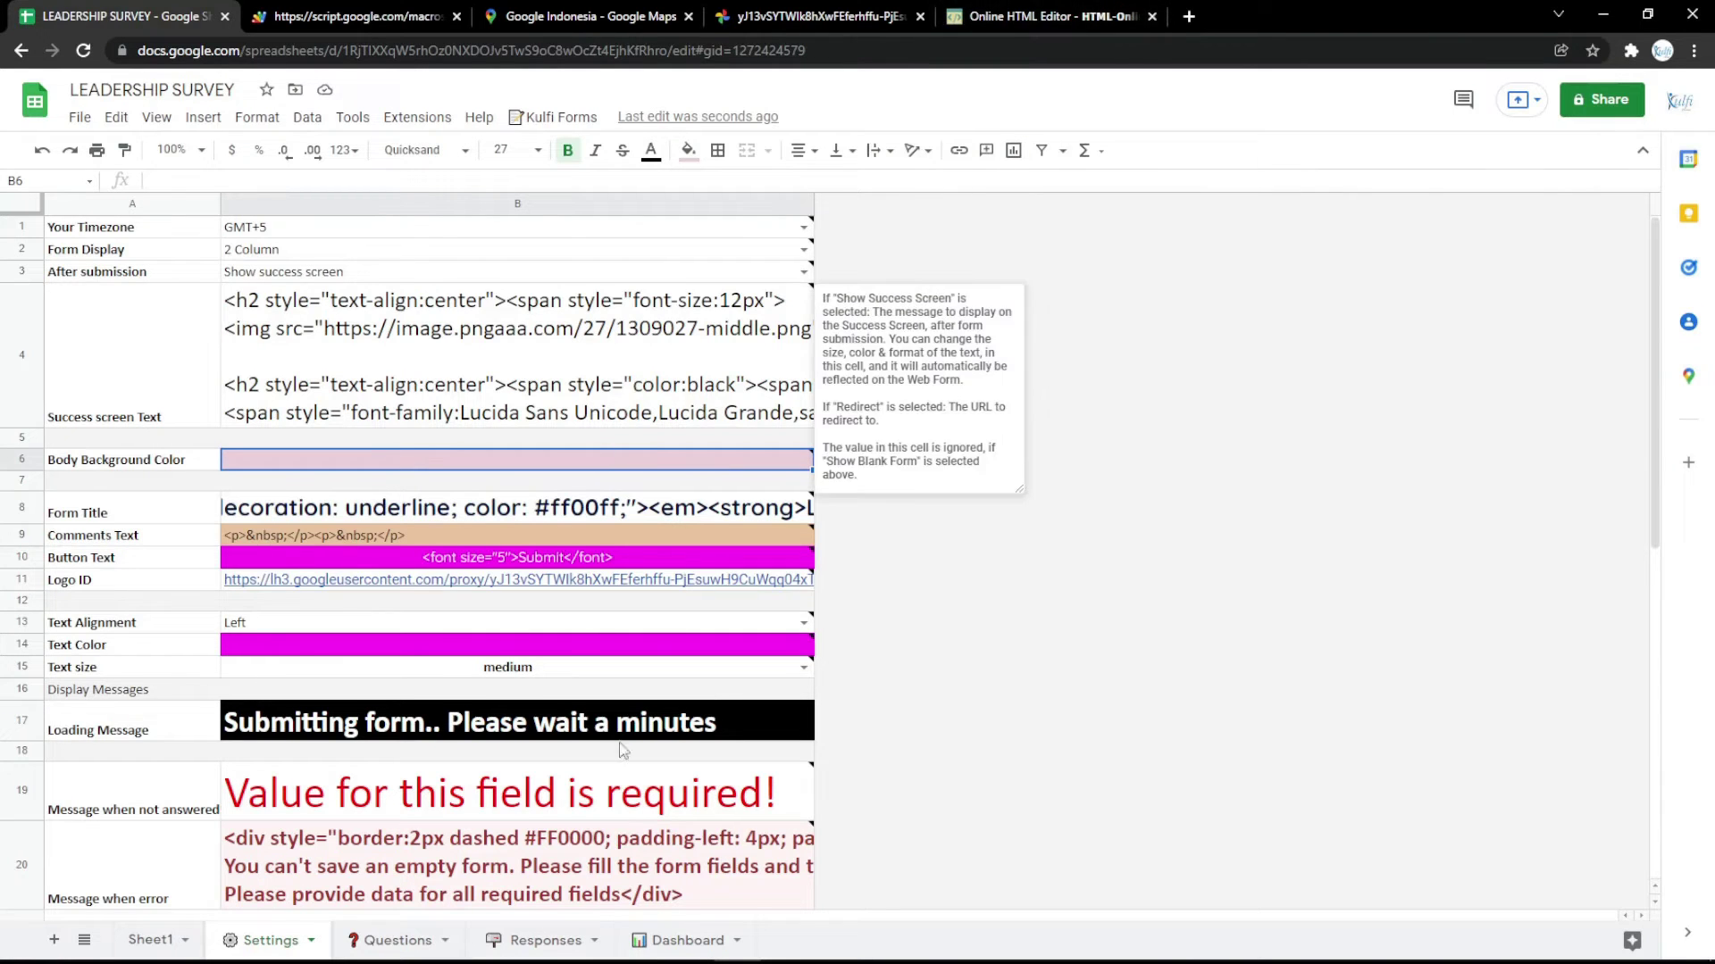
click(541, 939)
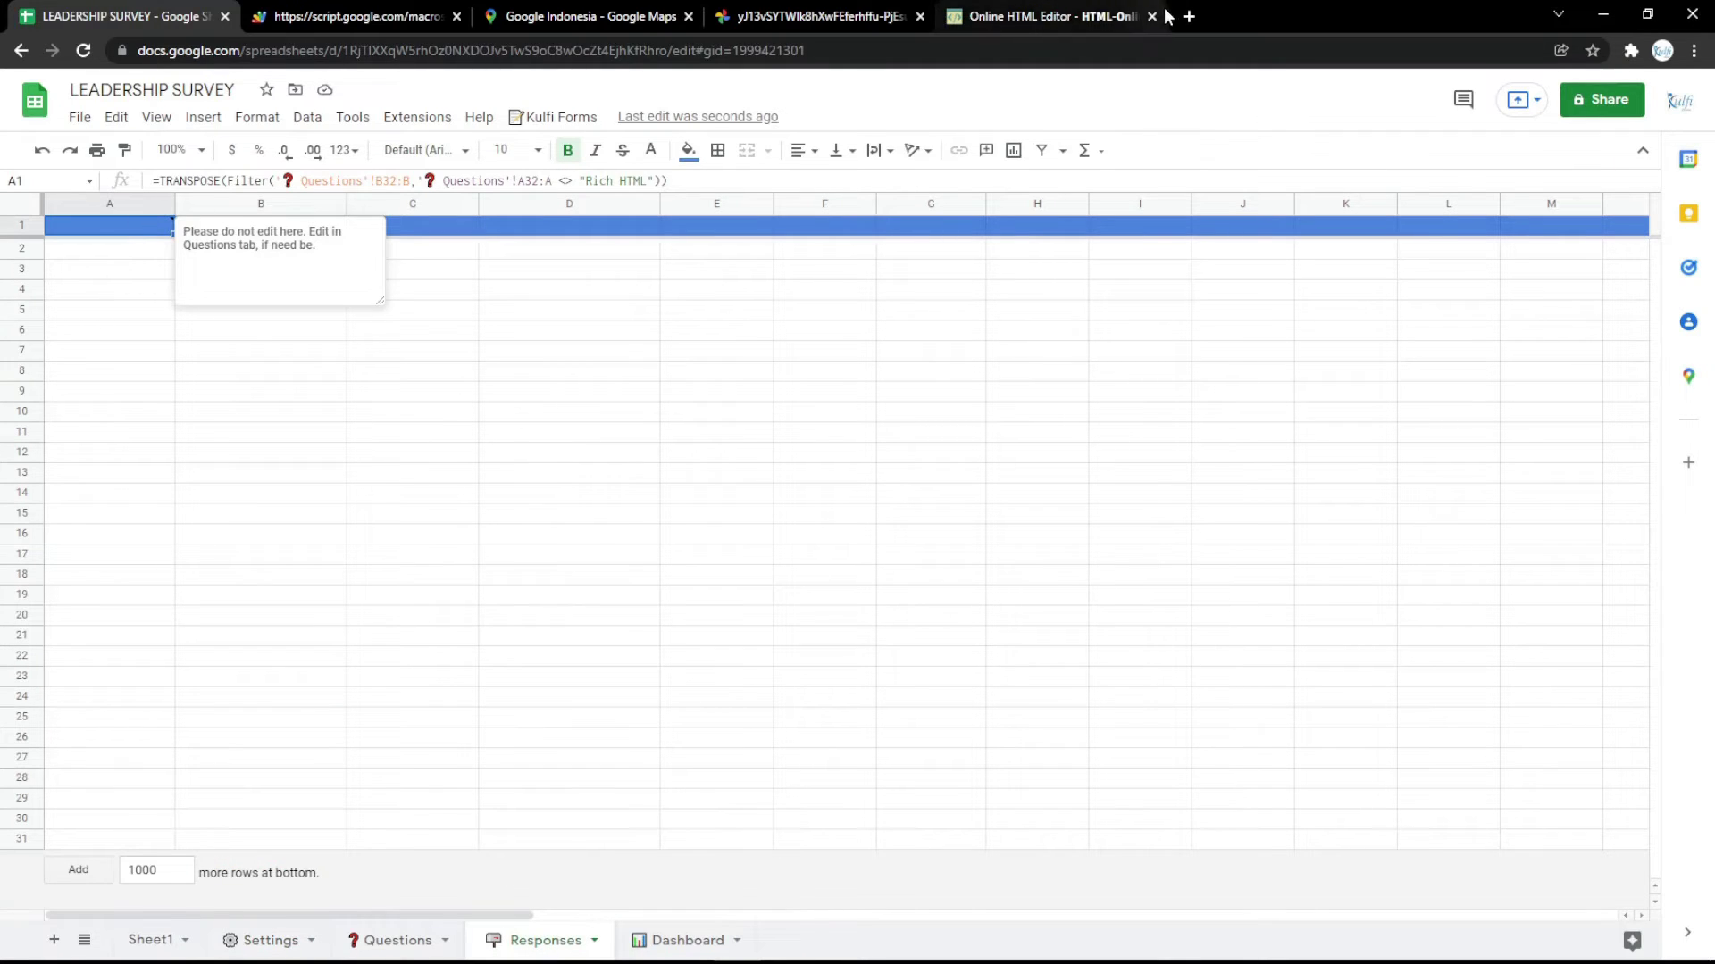
Copy the TRANSPOSE header formula from the Google Keep note into Responses!A1
click(1189, 16)
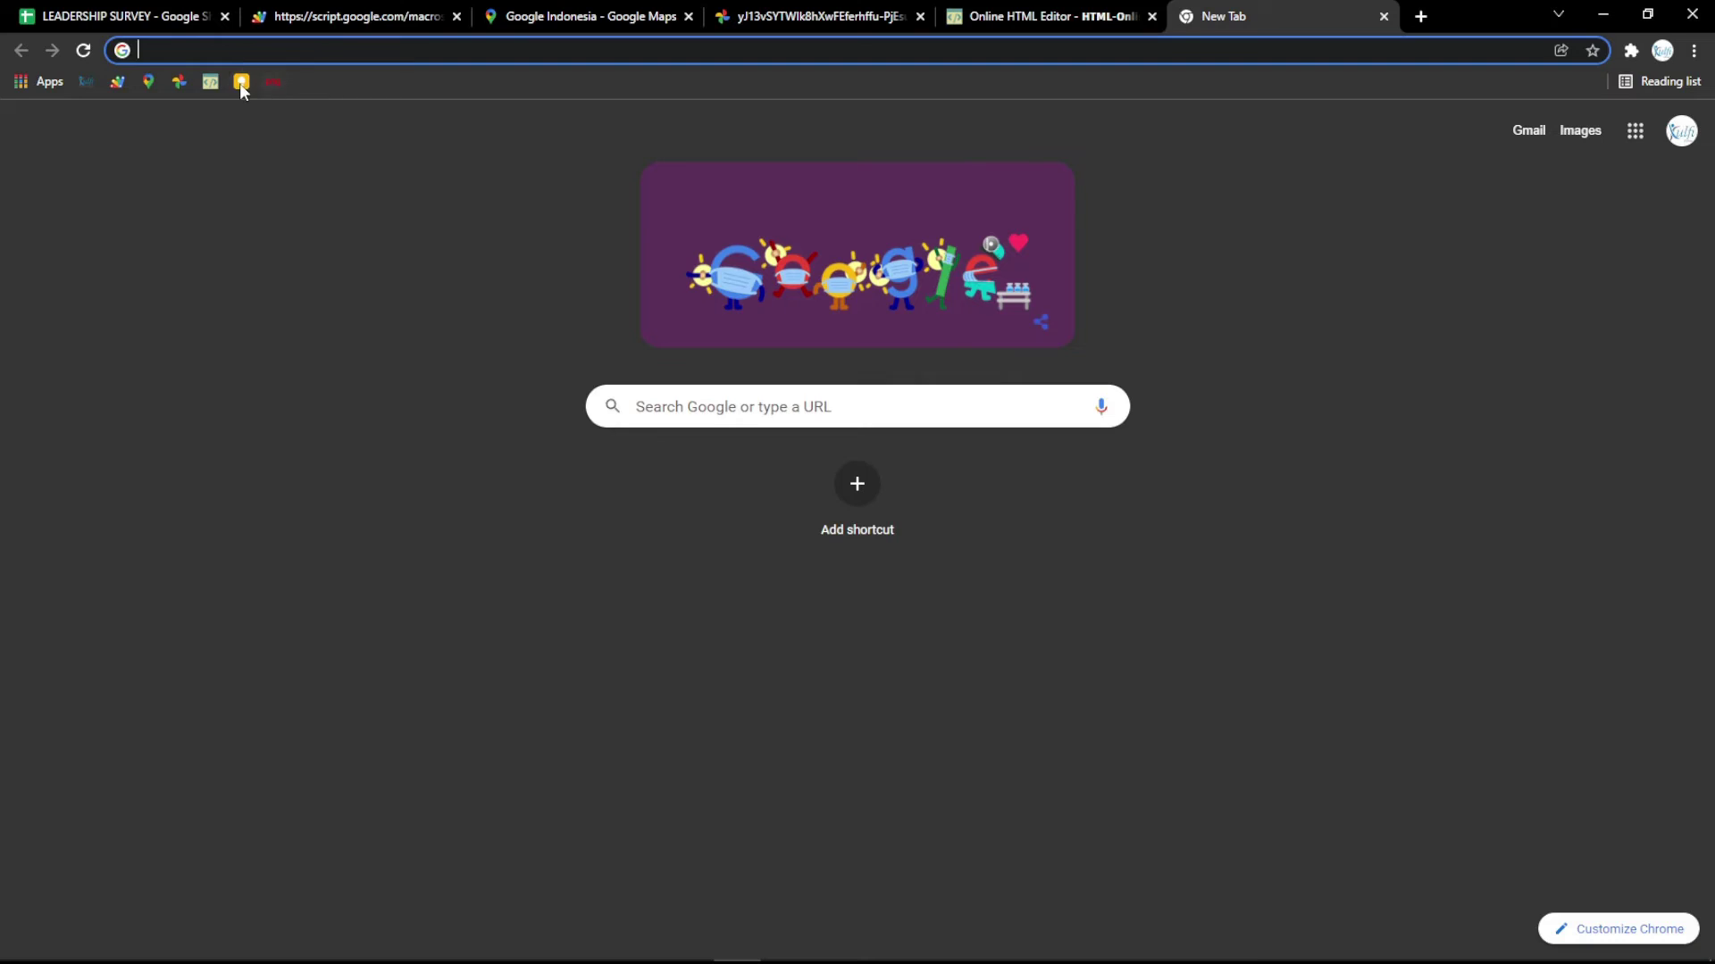
click(240, 81)
key(ctrl+a)
key(ctrl+v)
key(ctrl+z)
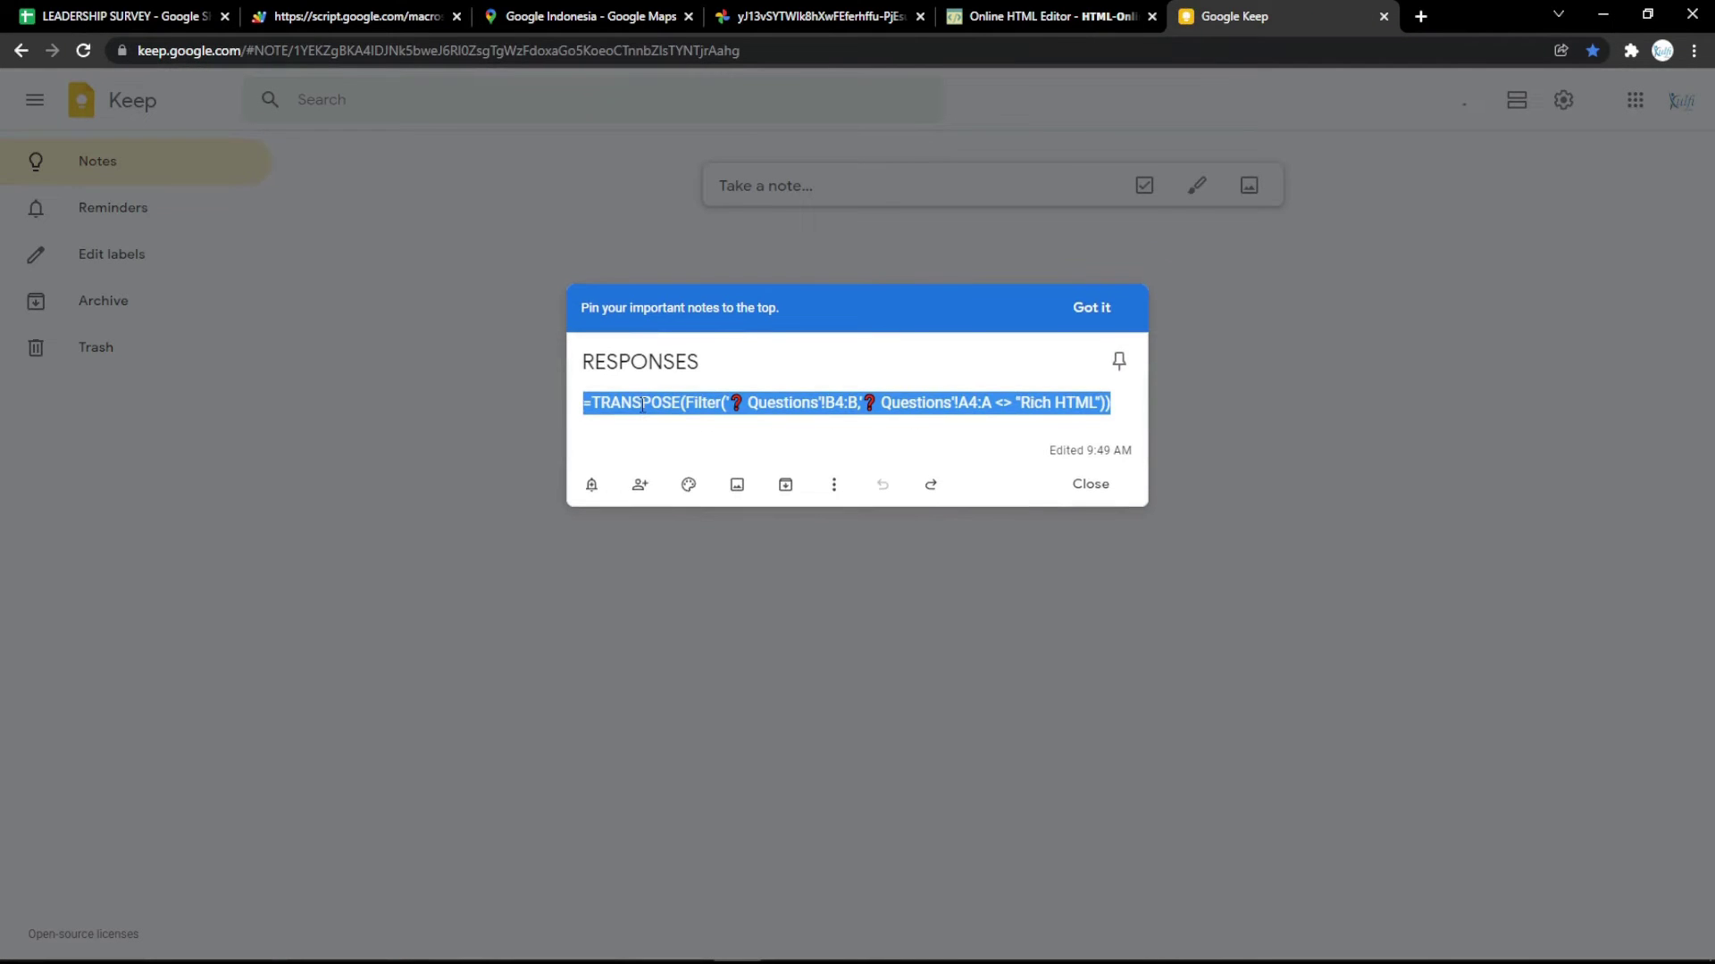
click(143, 11)
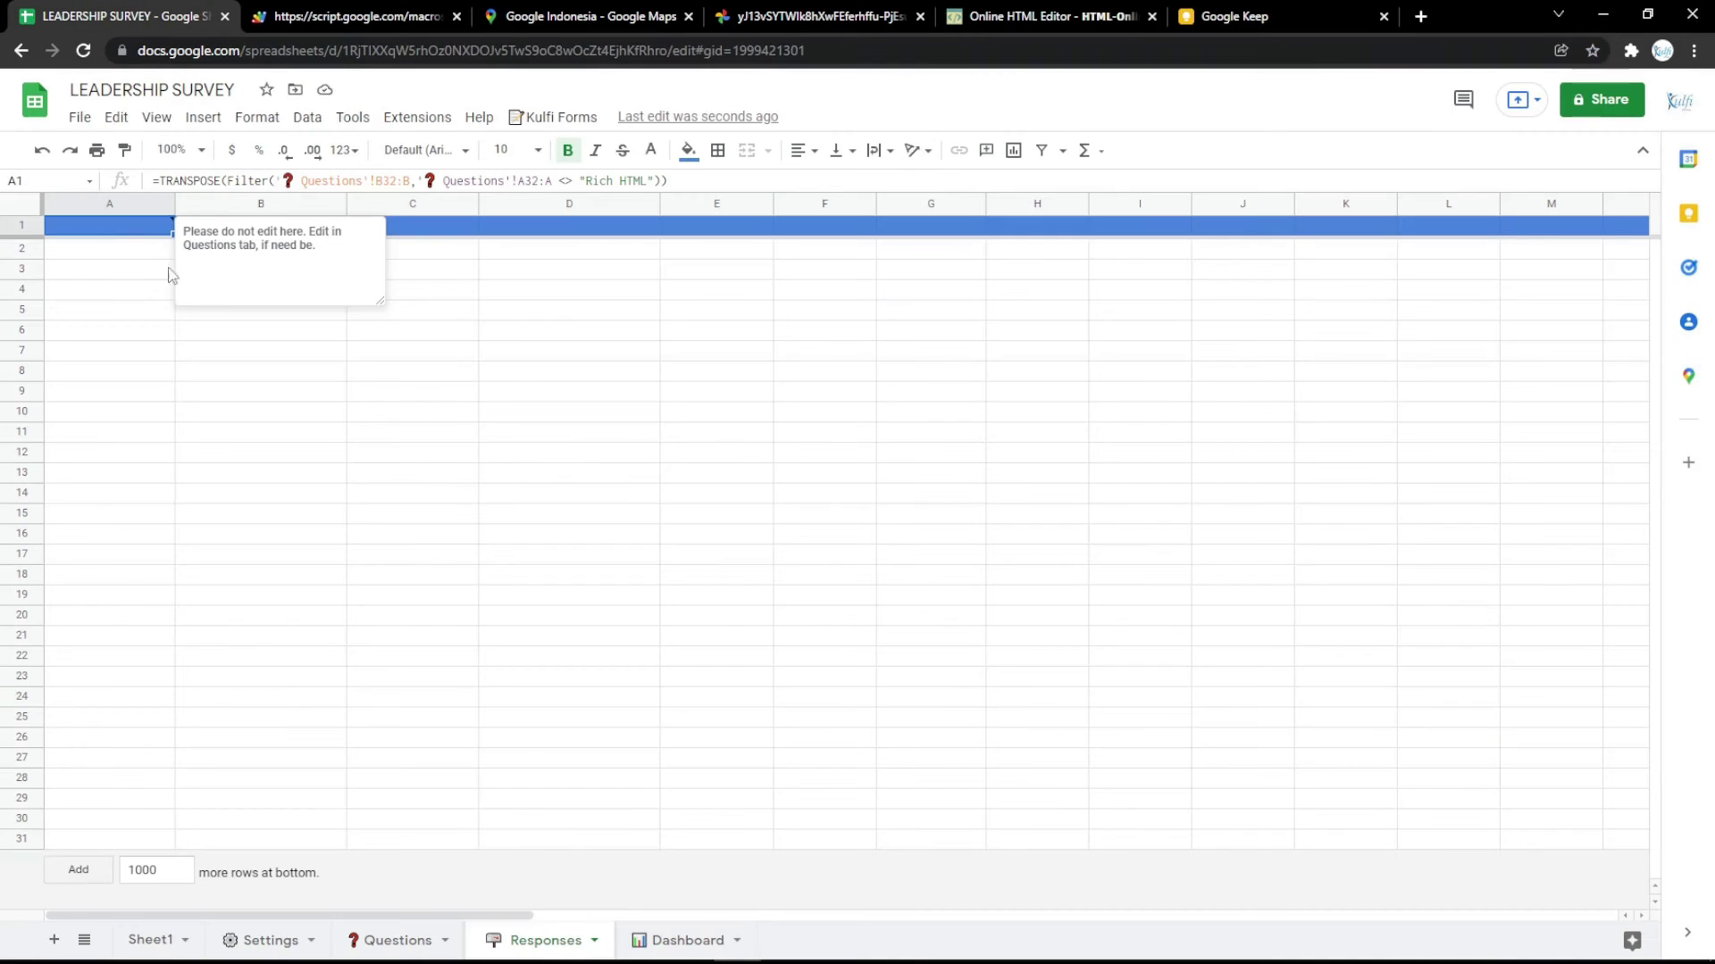
double_click(133, 231)
key(ctrl+a)
text(=TRANSPOSE(Filter('❓ Questions'!B4:B,'❓ Questions'!A4:A <> "Rich HTML")))
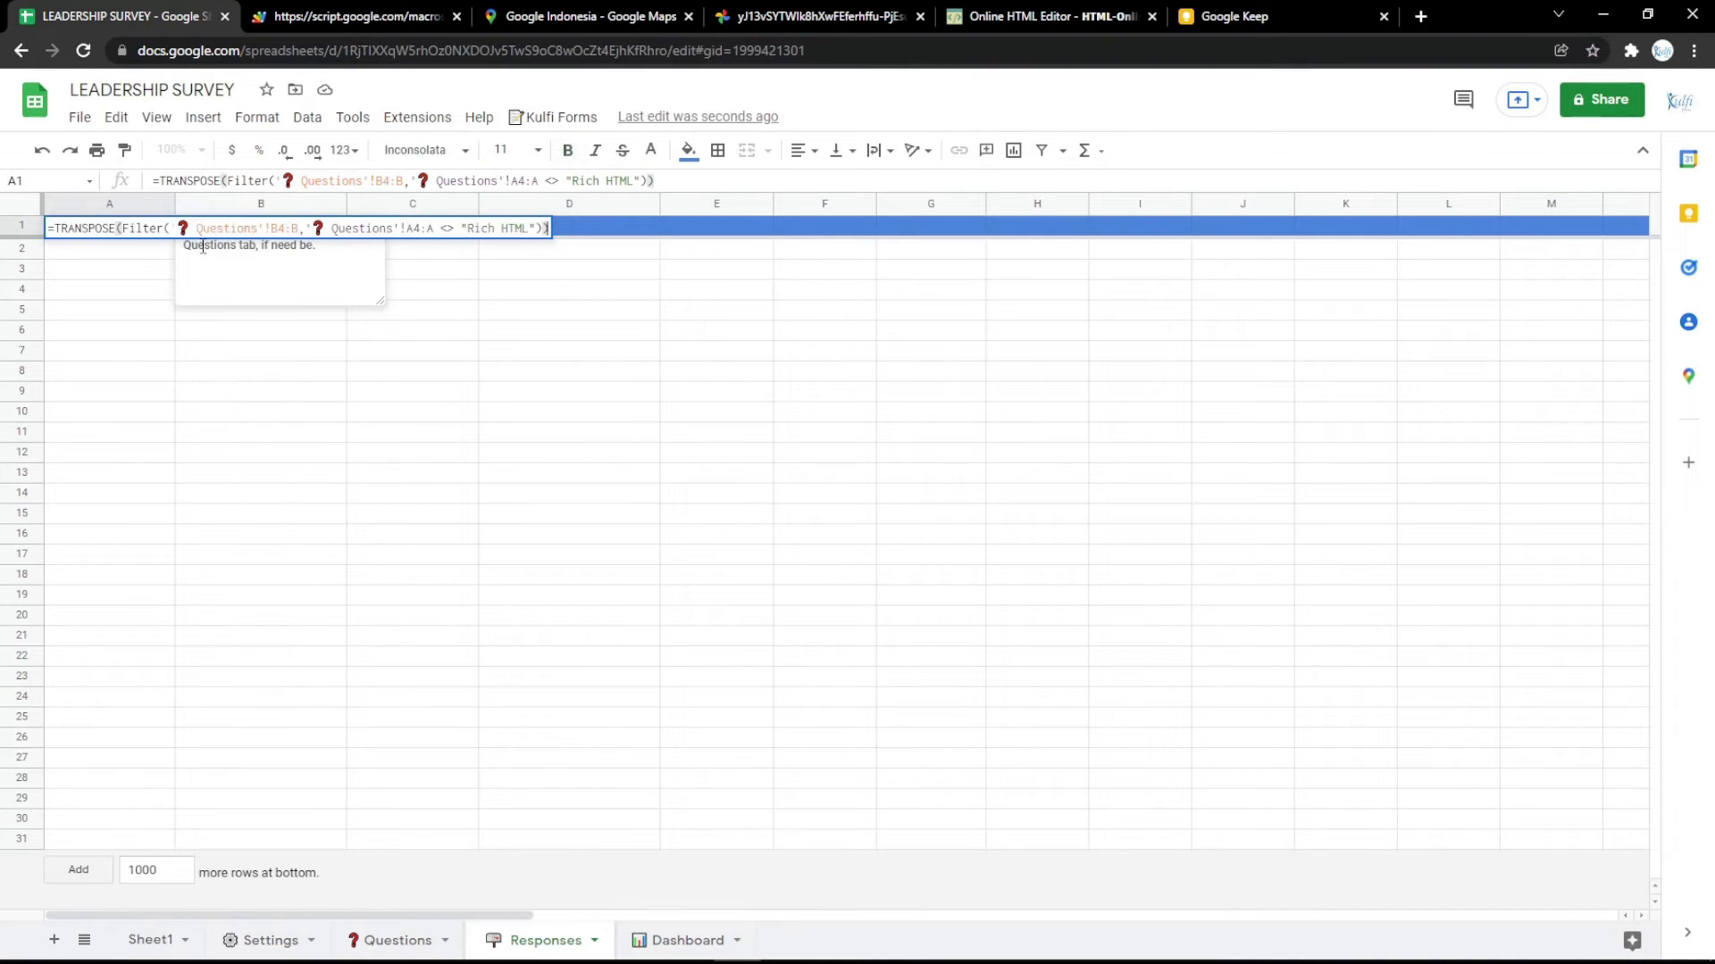
click(128, 296)
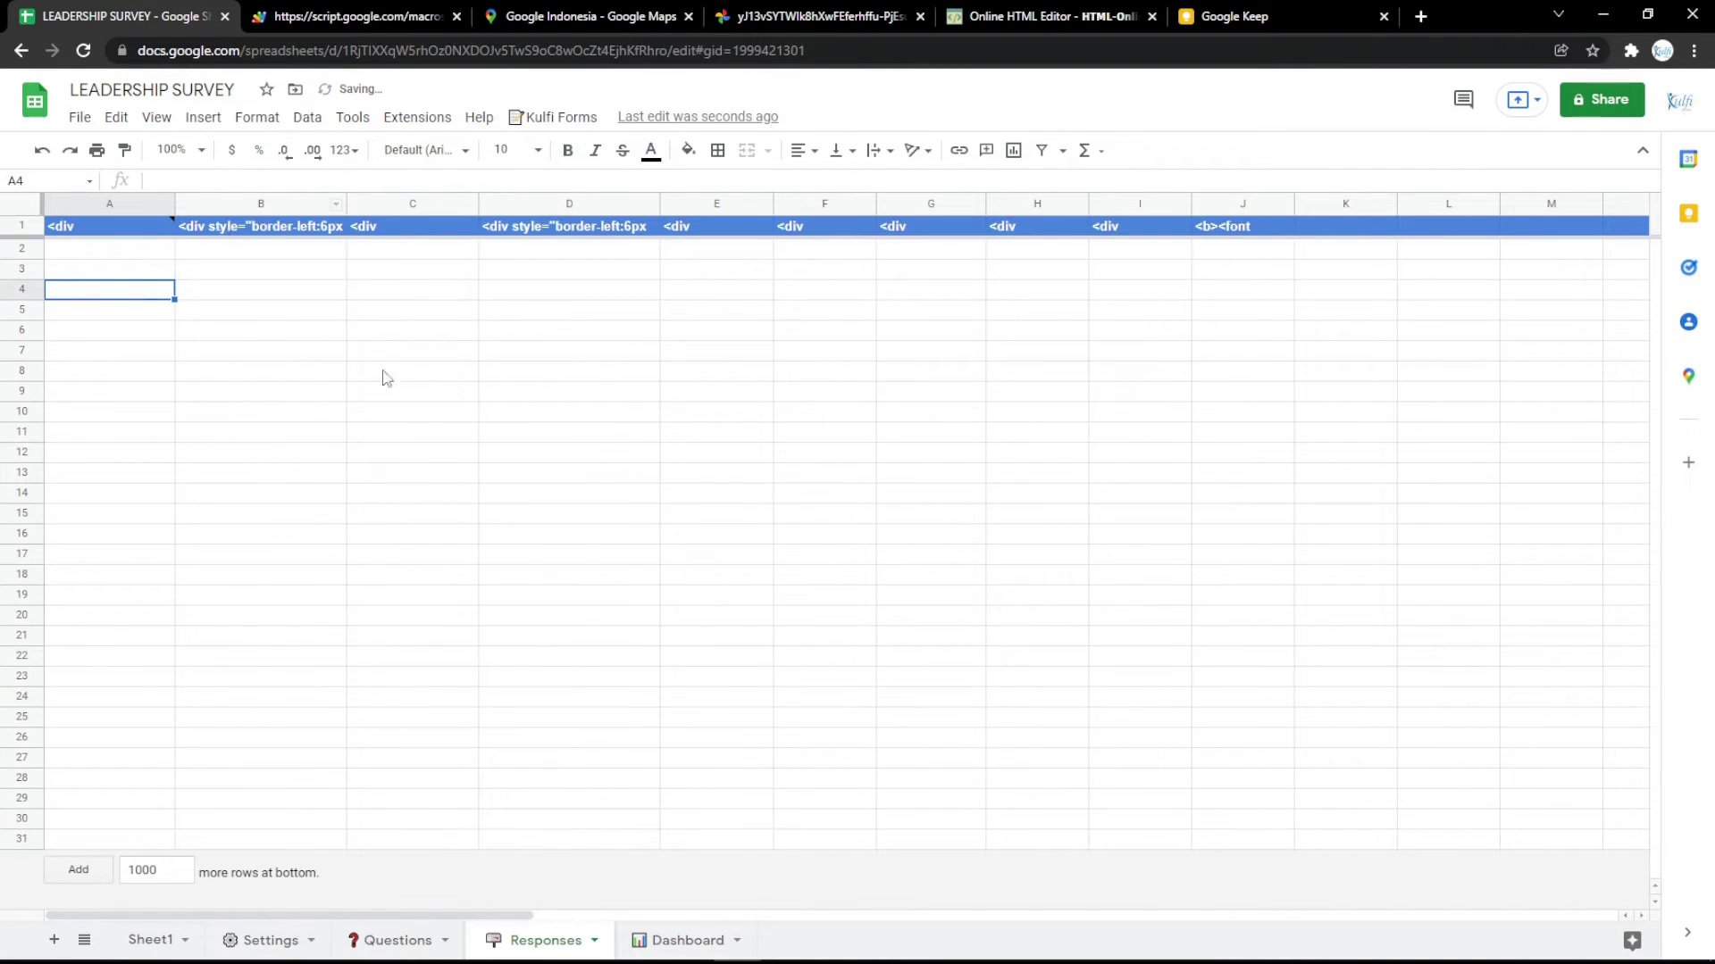
Change the A1 formula's ranges to start at row 3, adding the Department question column
click(404, 938)
click(306, 322)
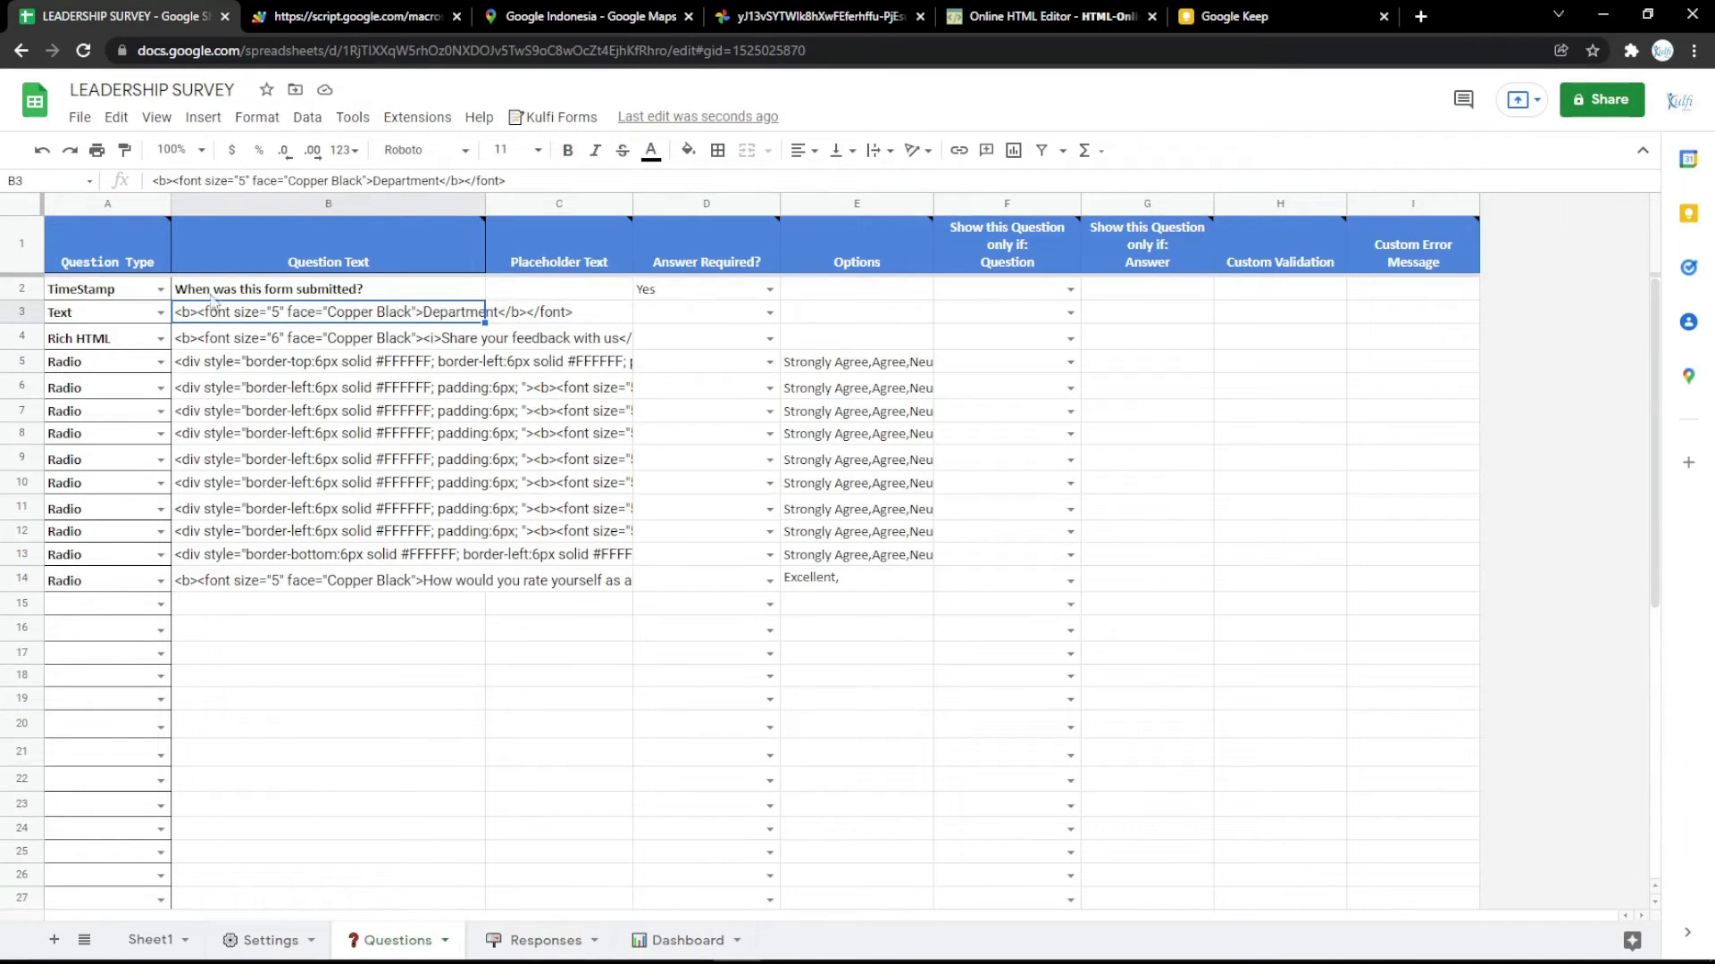
click(540, 939)
double_click(116, 227)
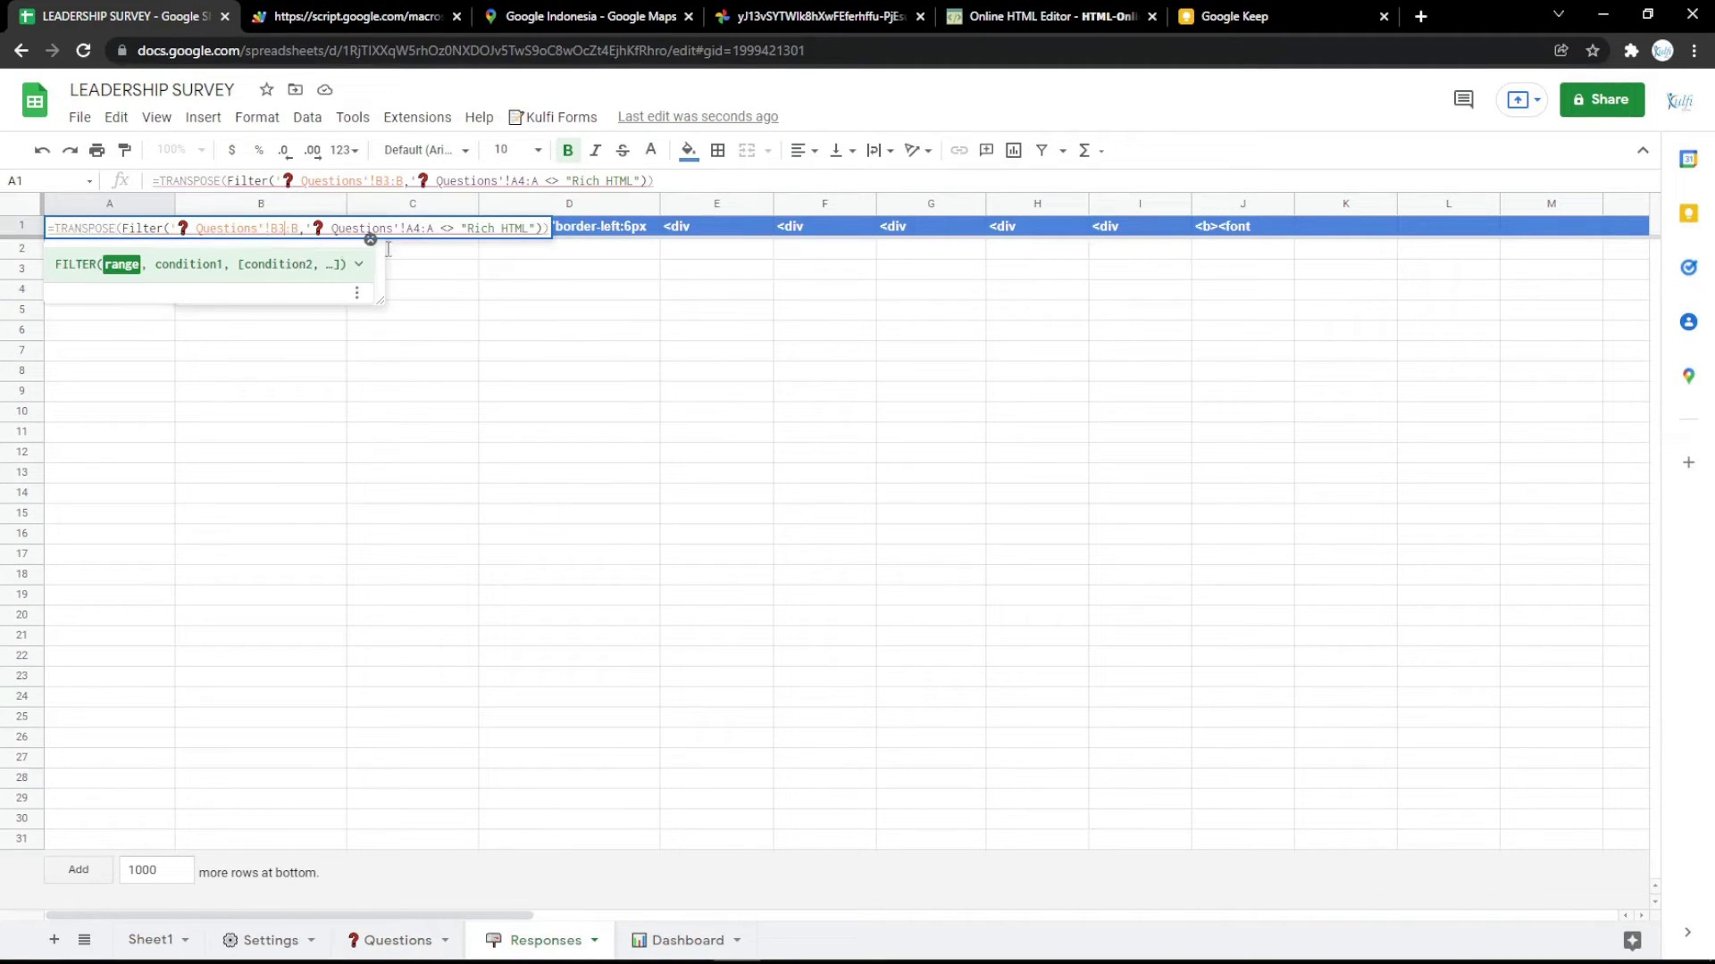
click(420, 227)
key(BackSpace)
text(3)
click(420, 297)
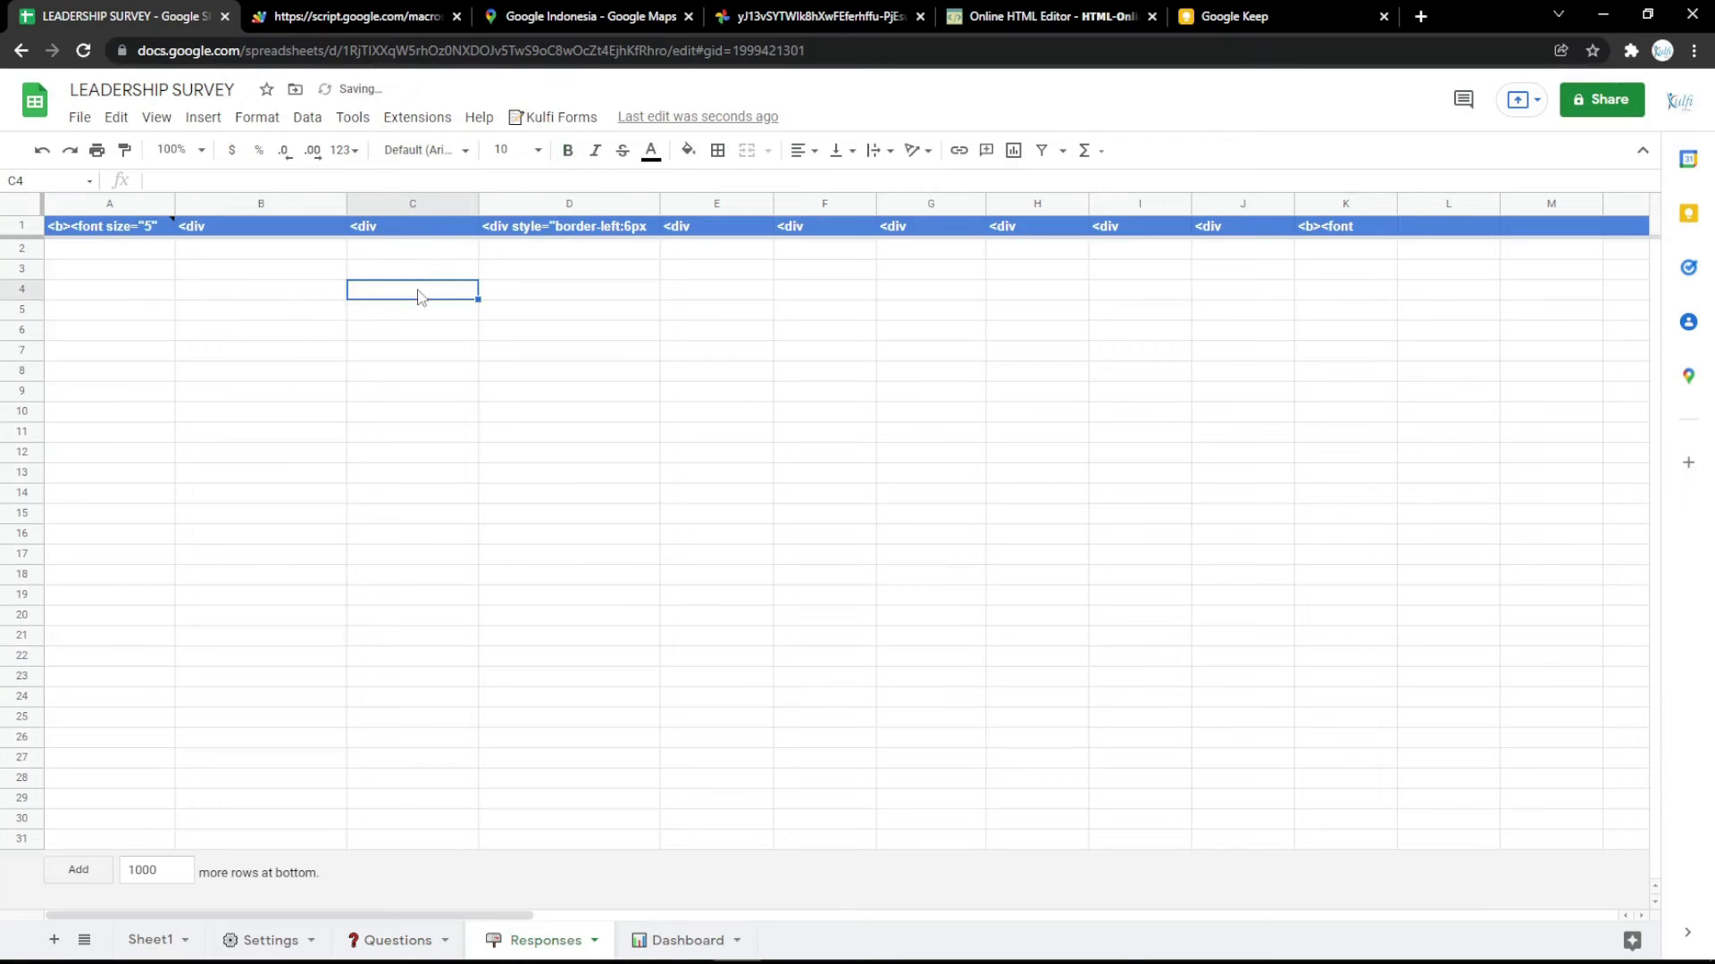
click(357, 16)
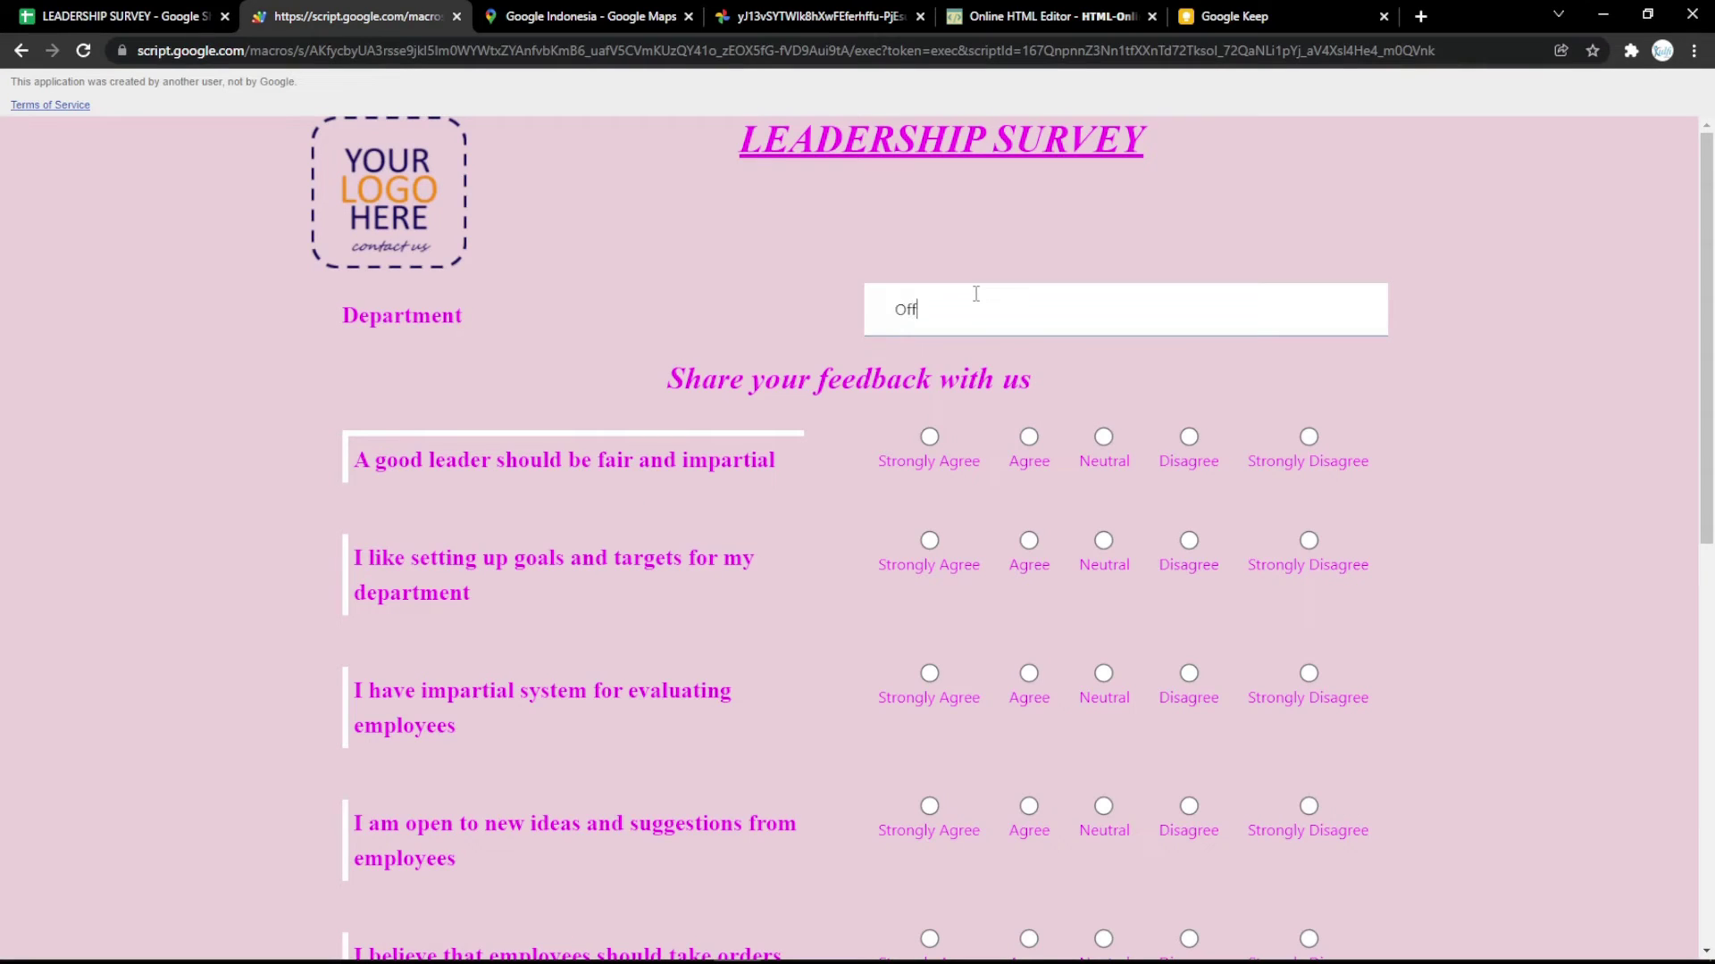
Submit a test response answering Agree three times and Excellent on the final question
click(1026, 457)
click(1027, 565)
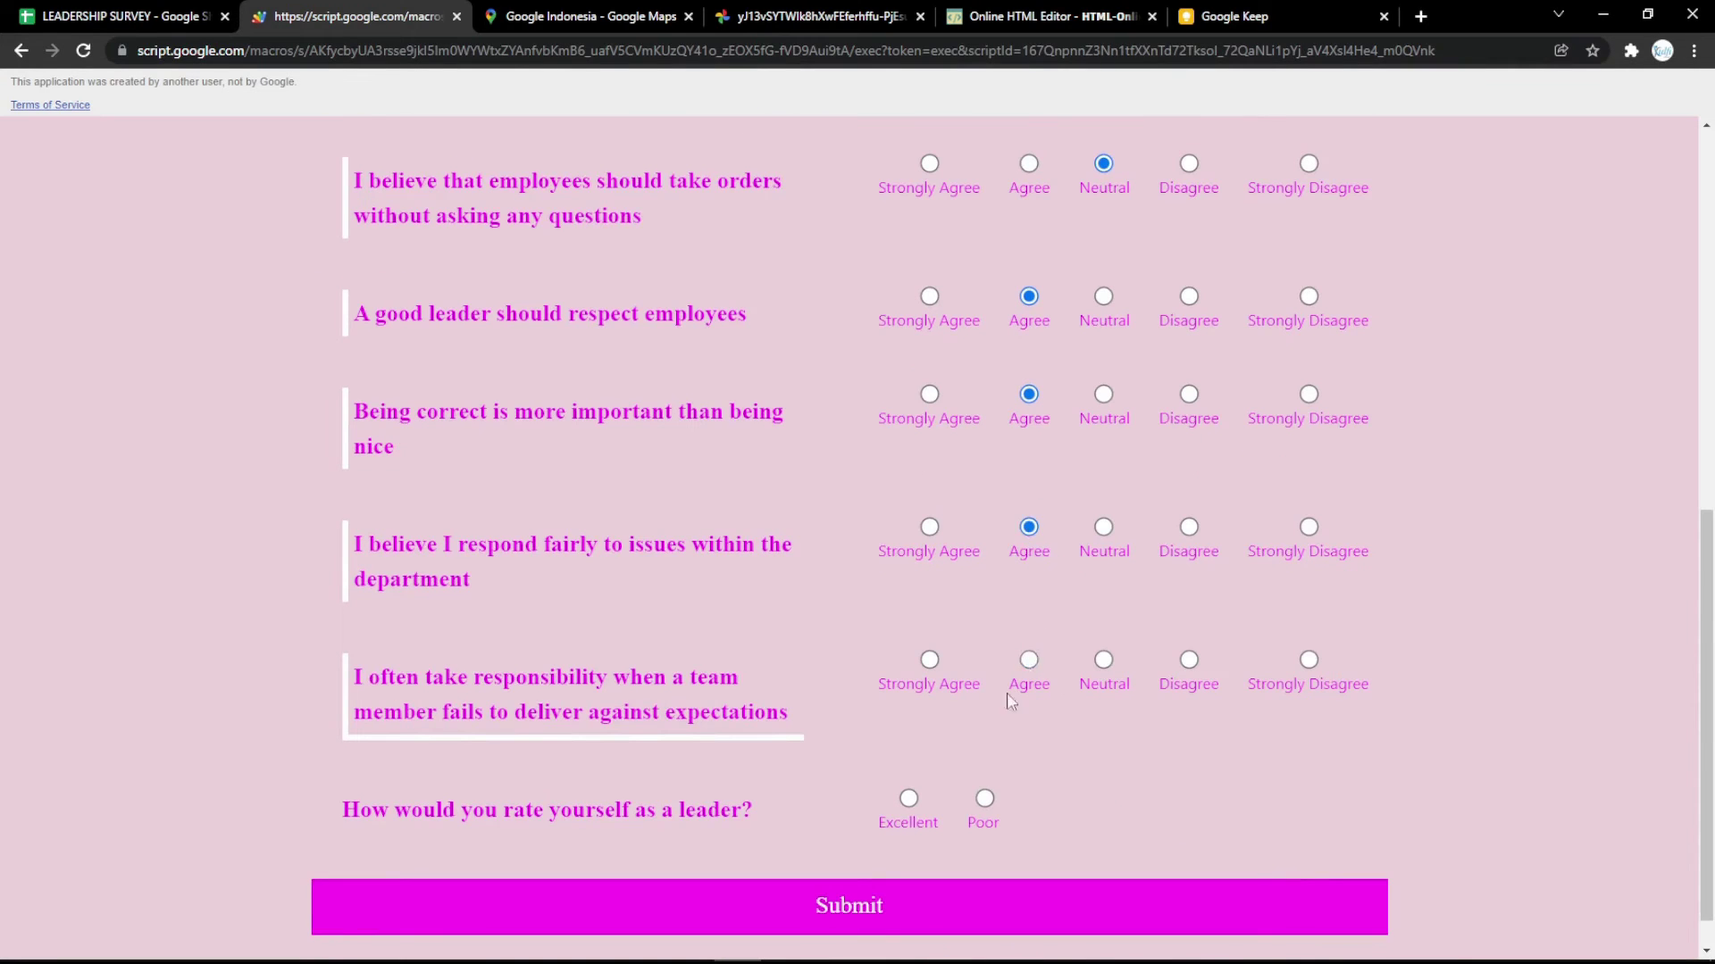
click(1029, 659)
click(908, 798)
scroll(916, 804, down, 1)
click(920, 848)
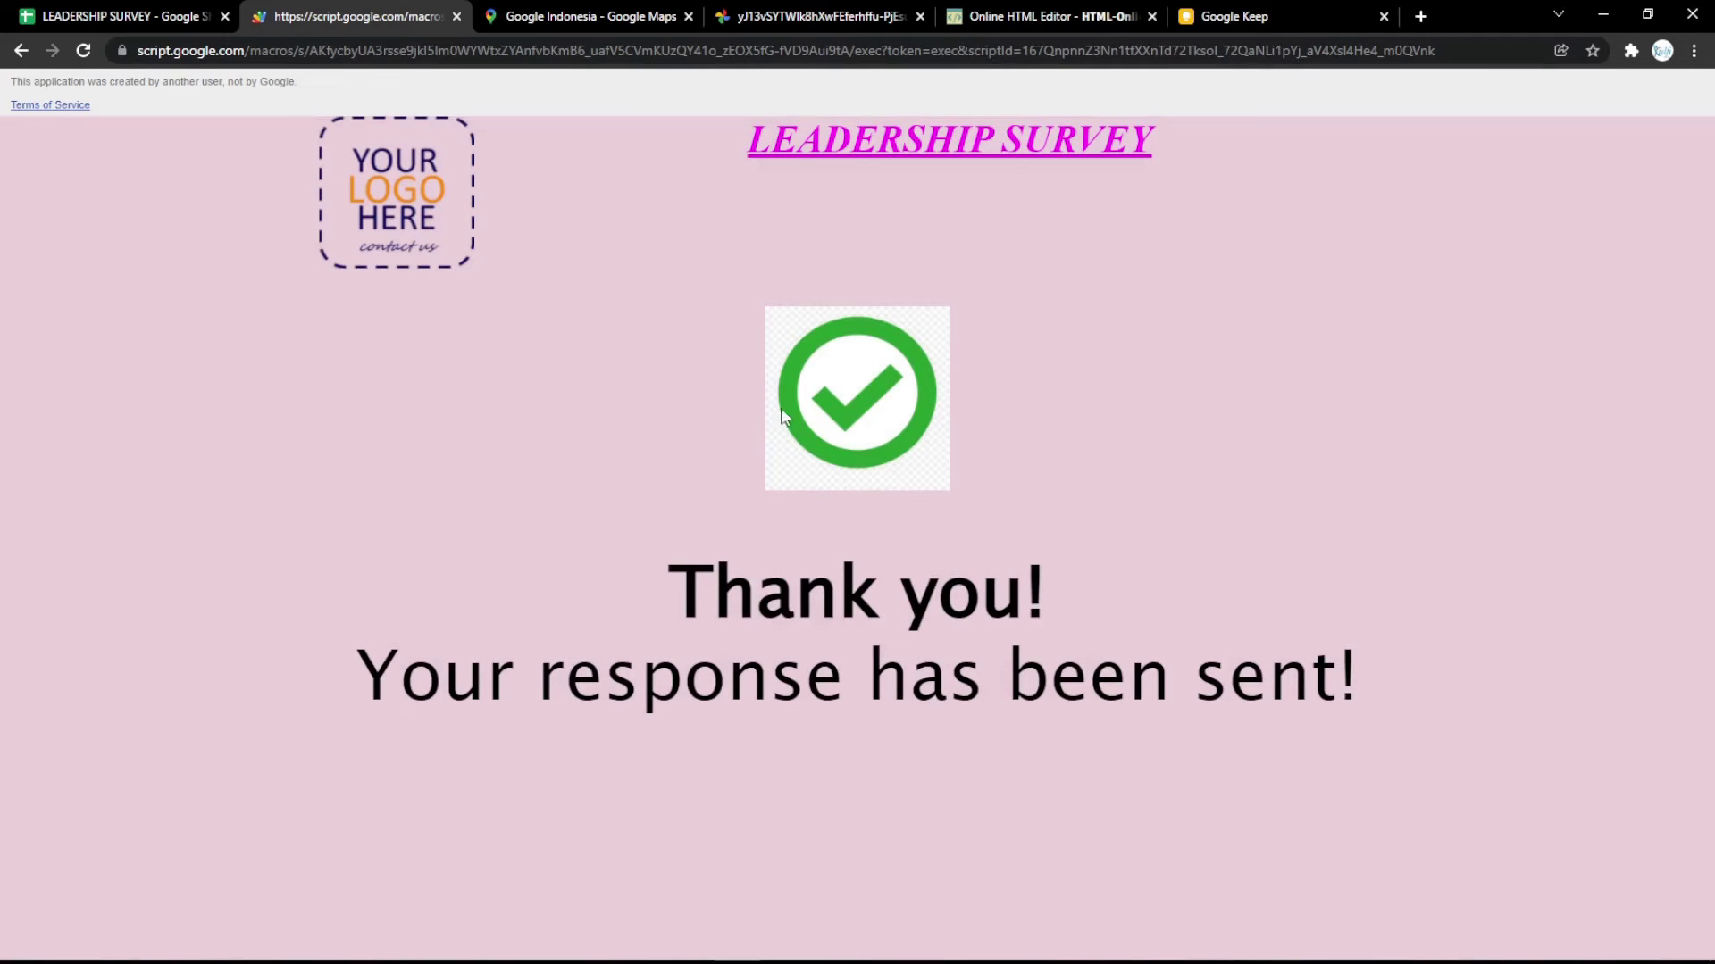
Confirm the new response row in Responses, then select Settings B4 (Success screen Text)
click(163, 16)
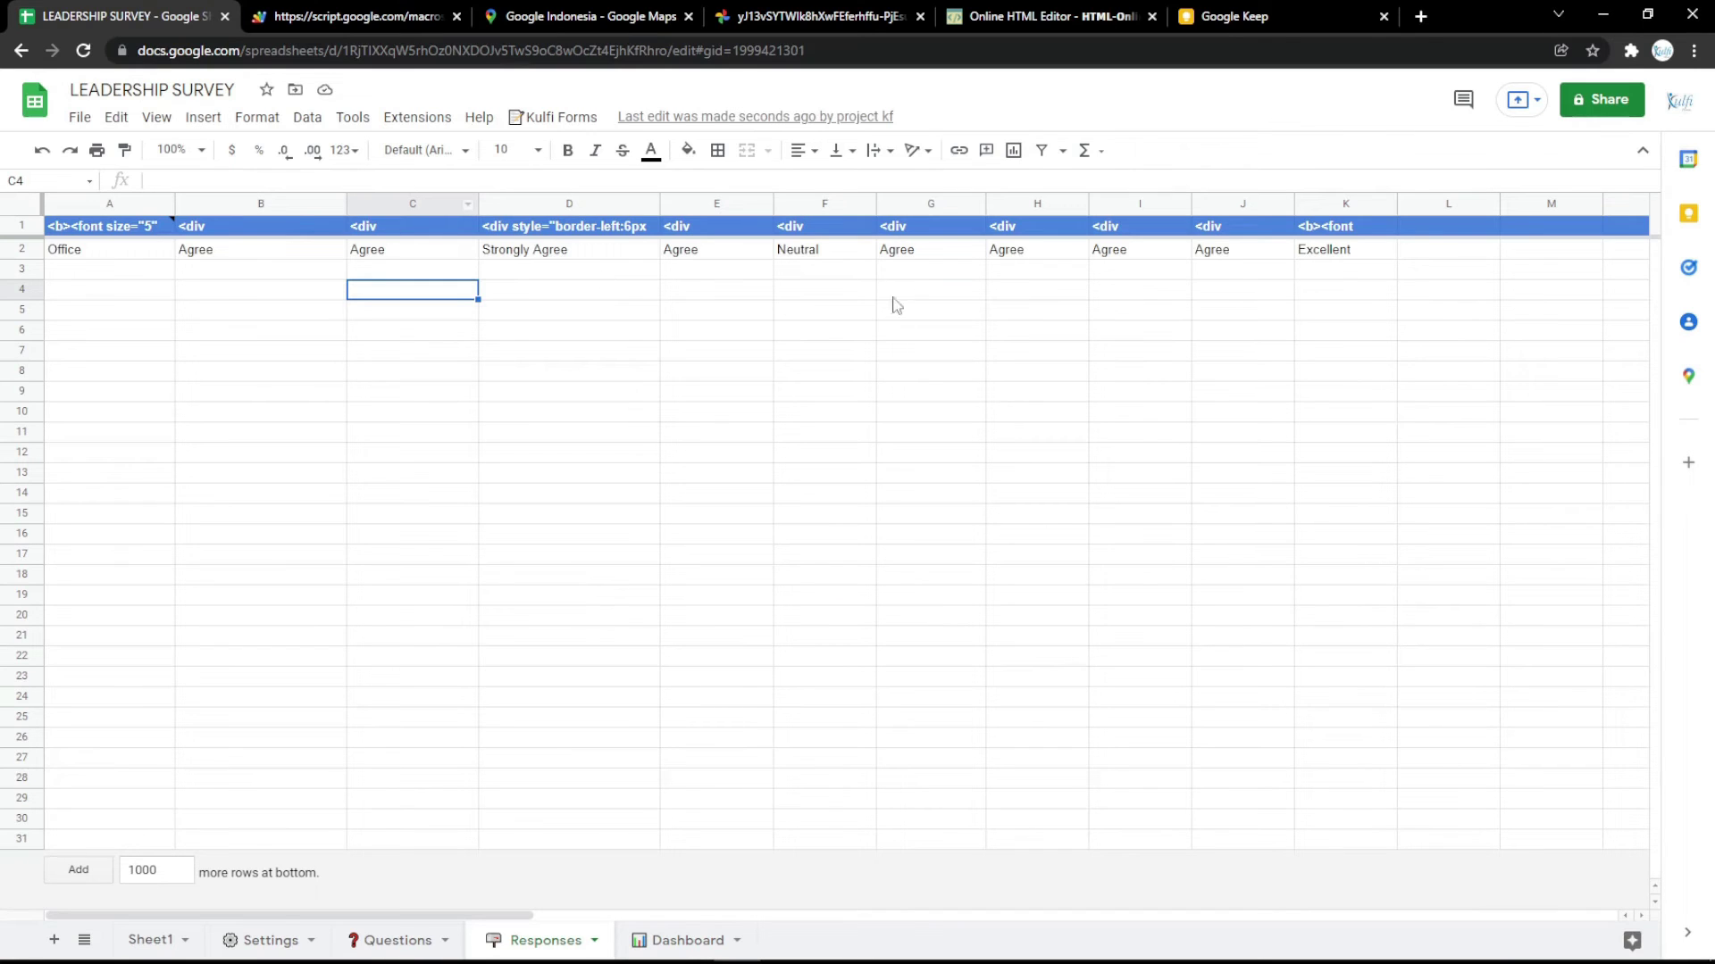
click(349, 11)
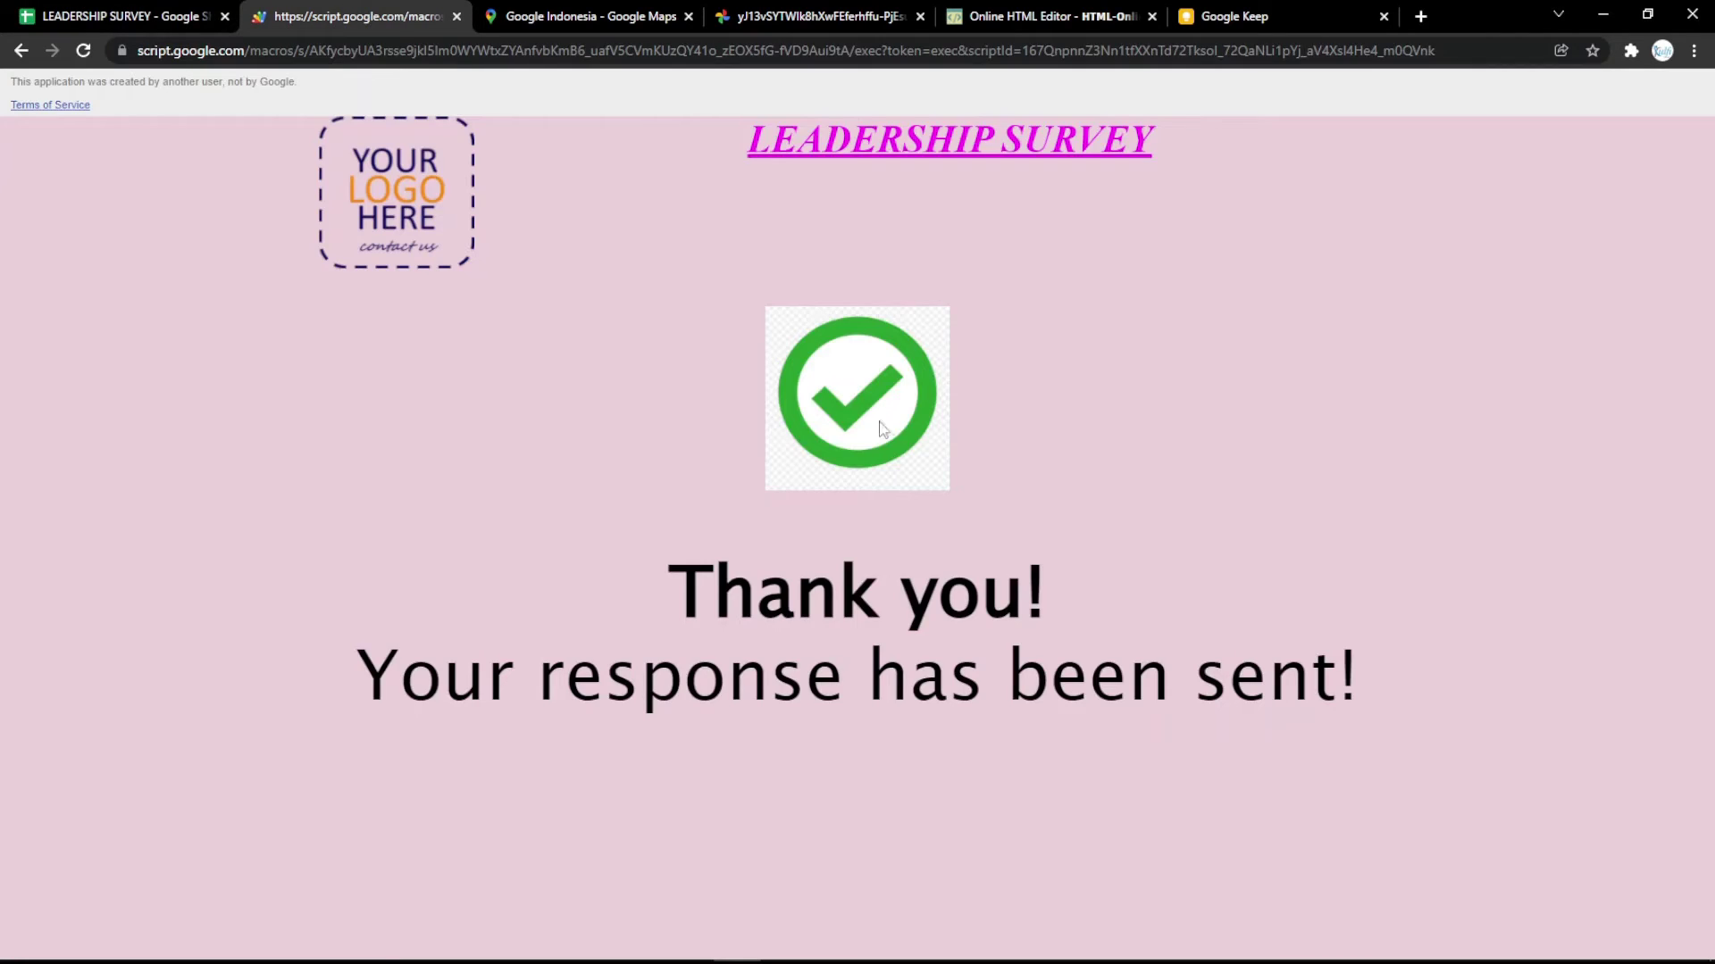
click(178, 16)
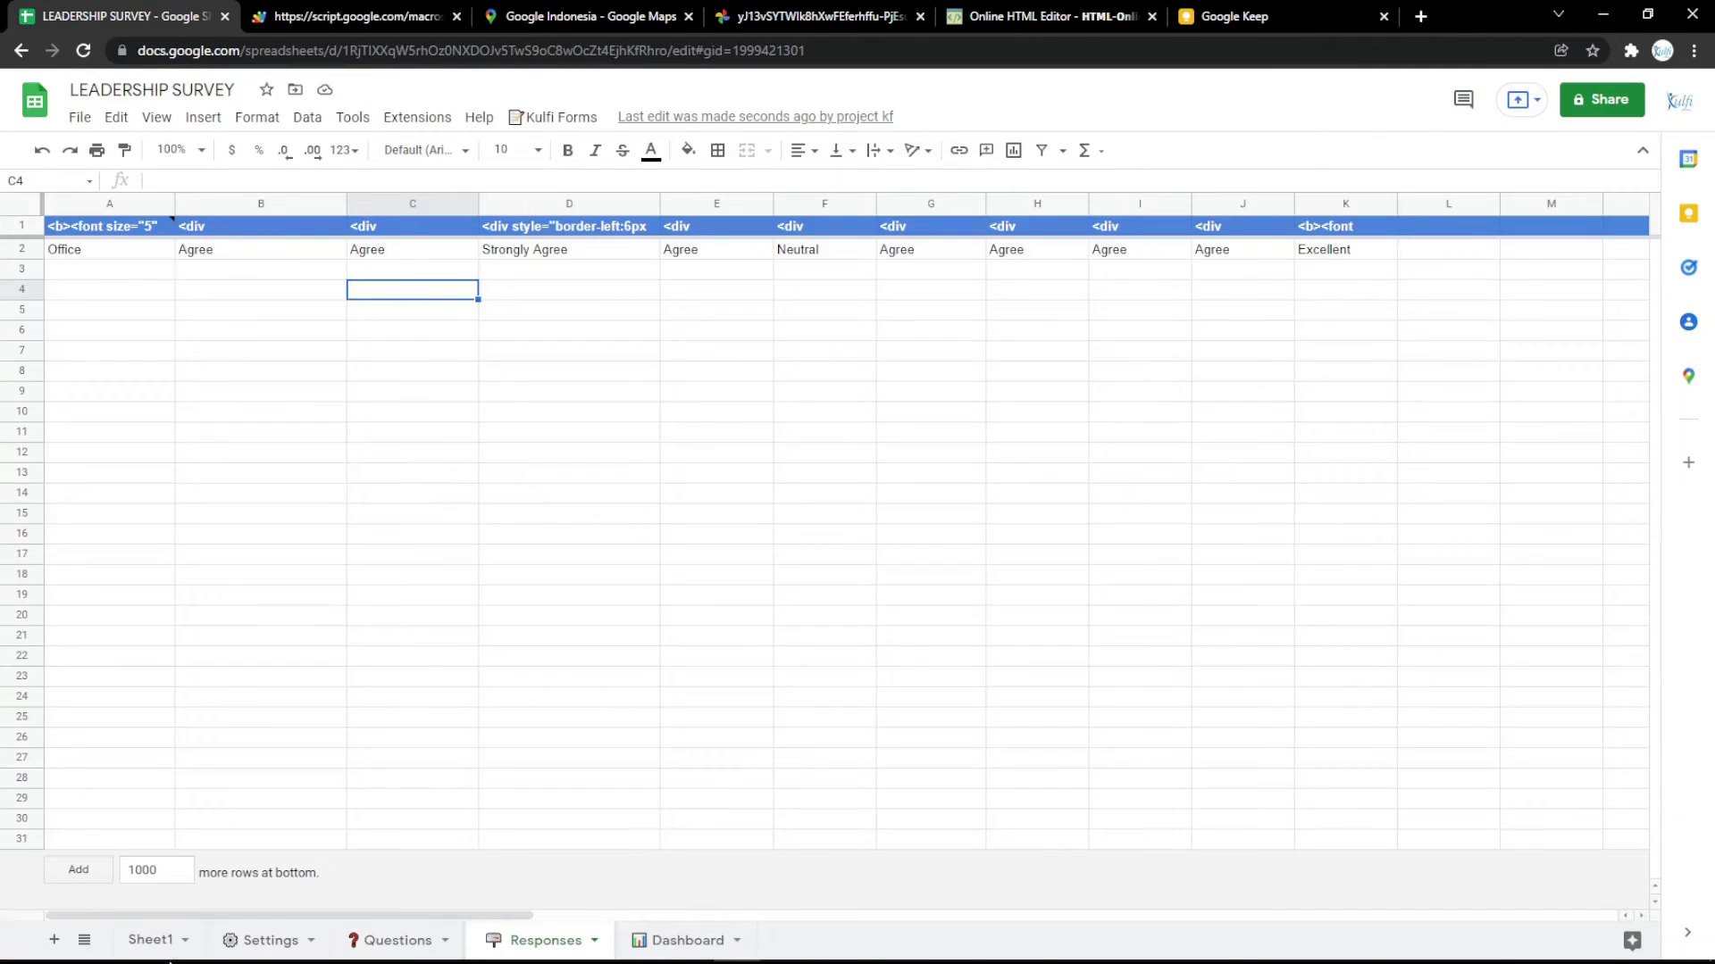
click(270, 940)
click(449, 344)
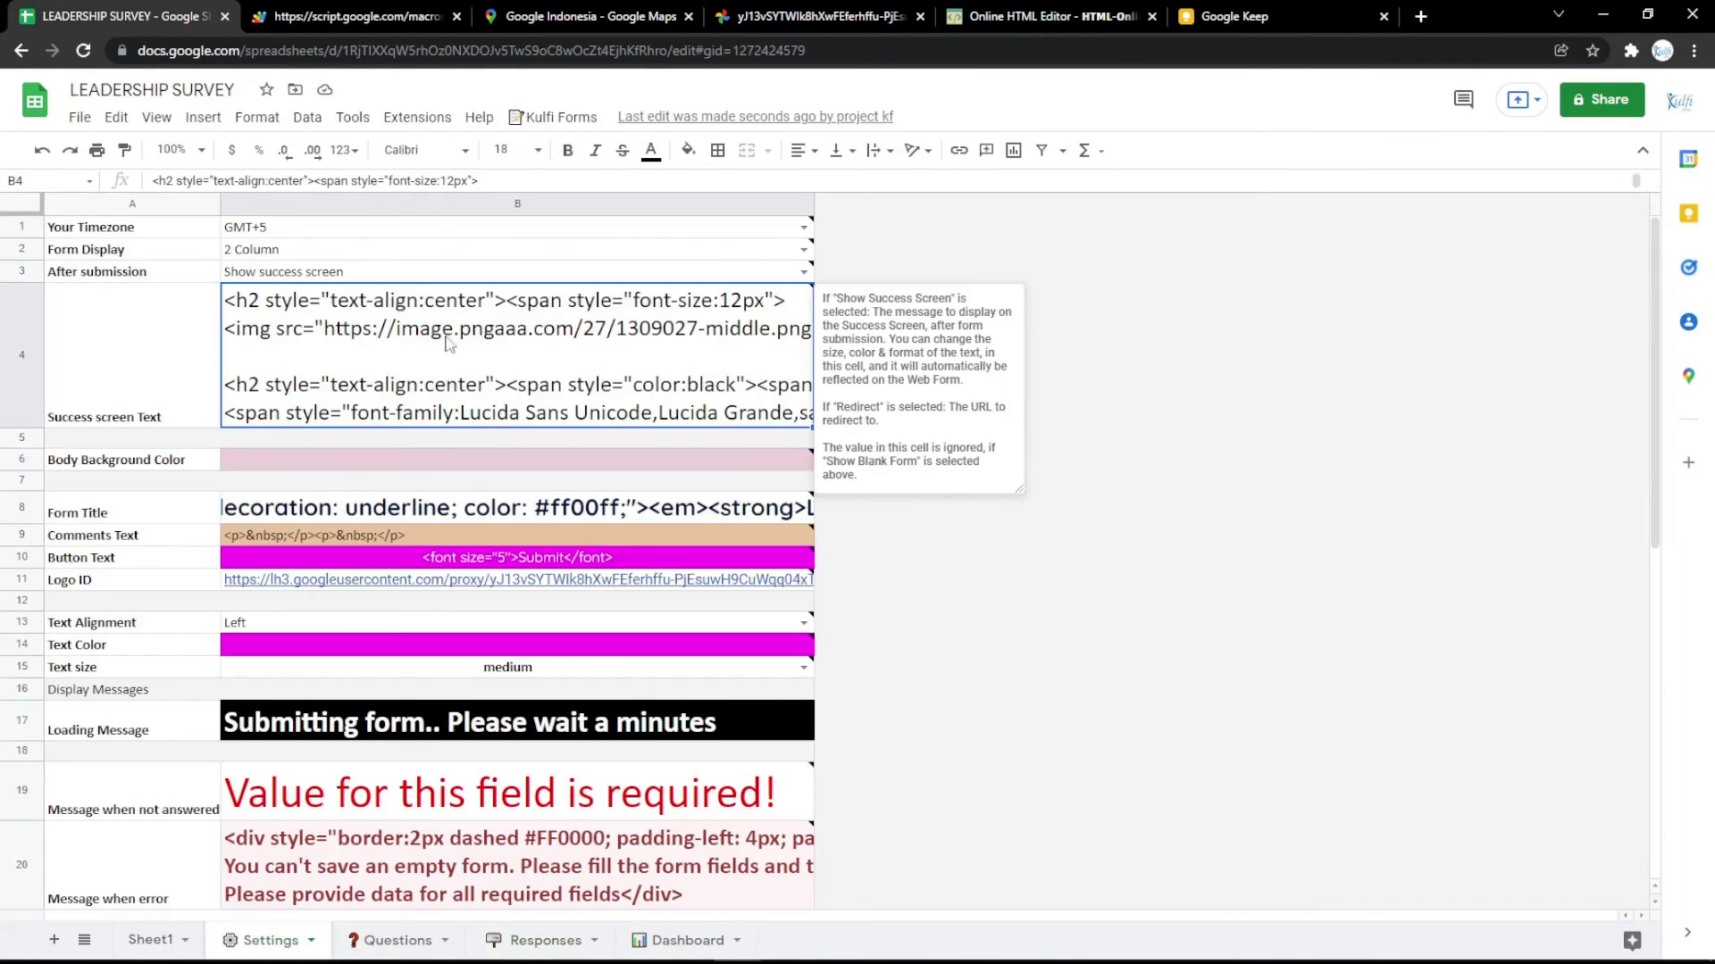
Open the saved pngimg Thank You image and copy it
click(1420, 16)
click(273, 81)
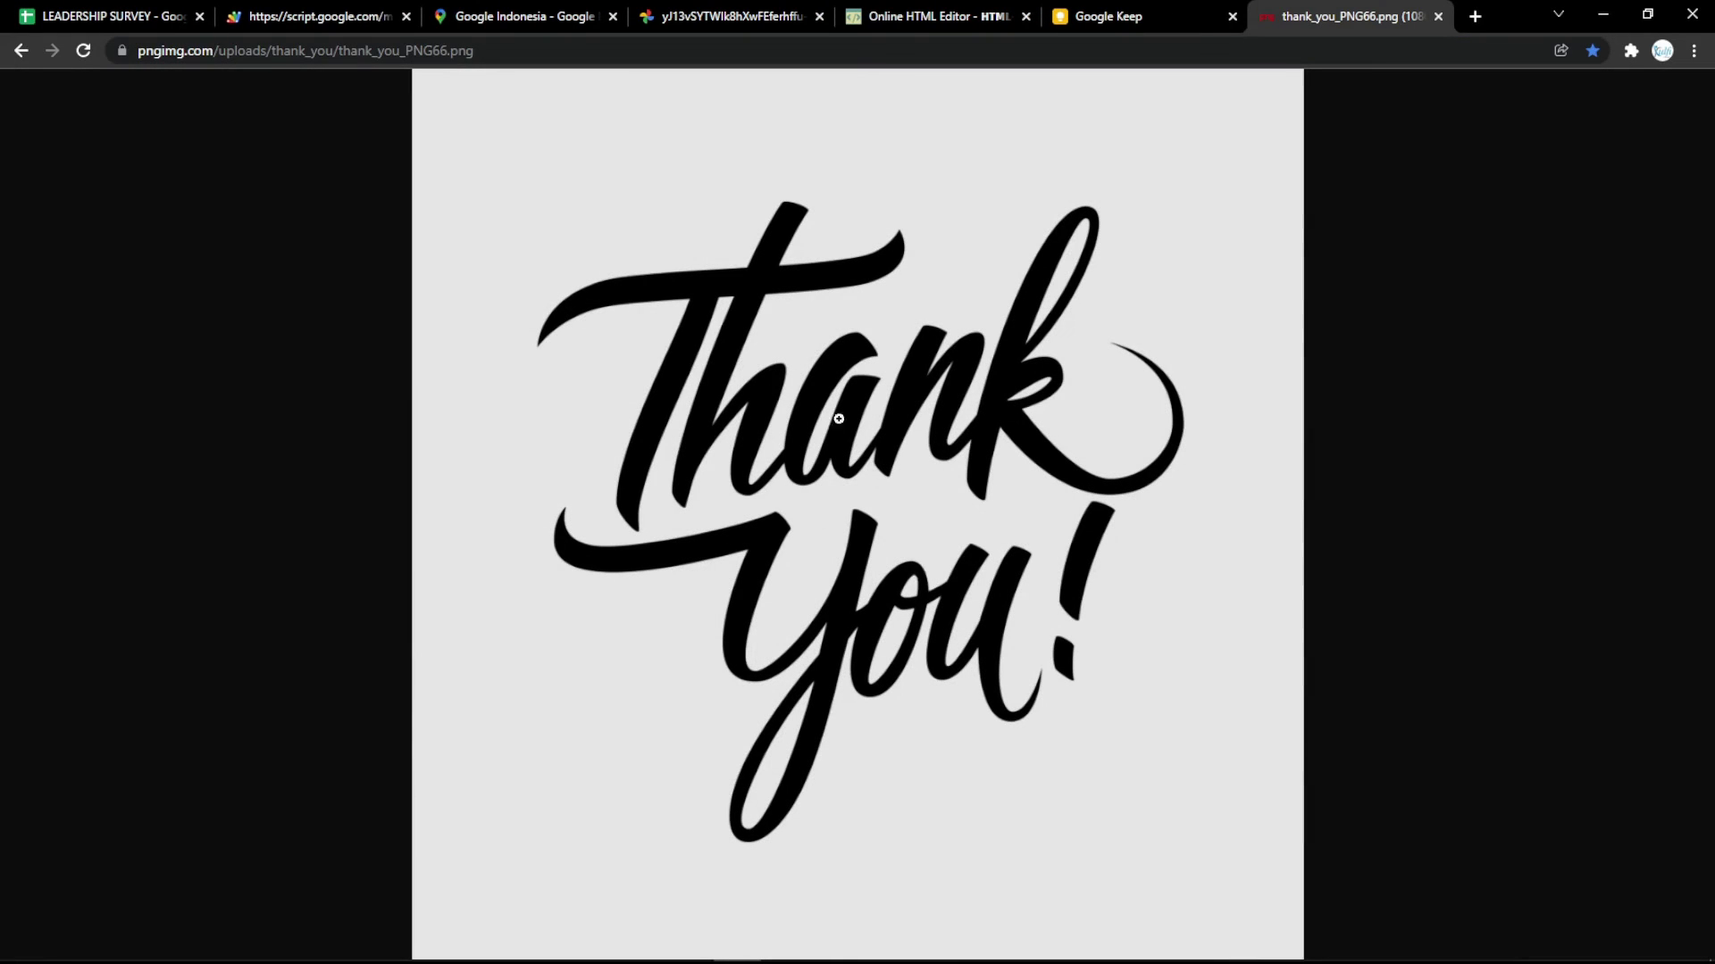
click(549, 72)
click(547, 51)
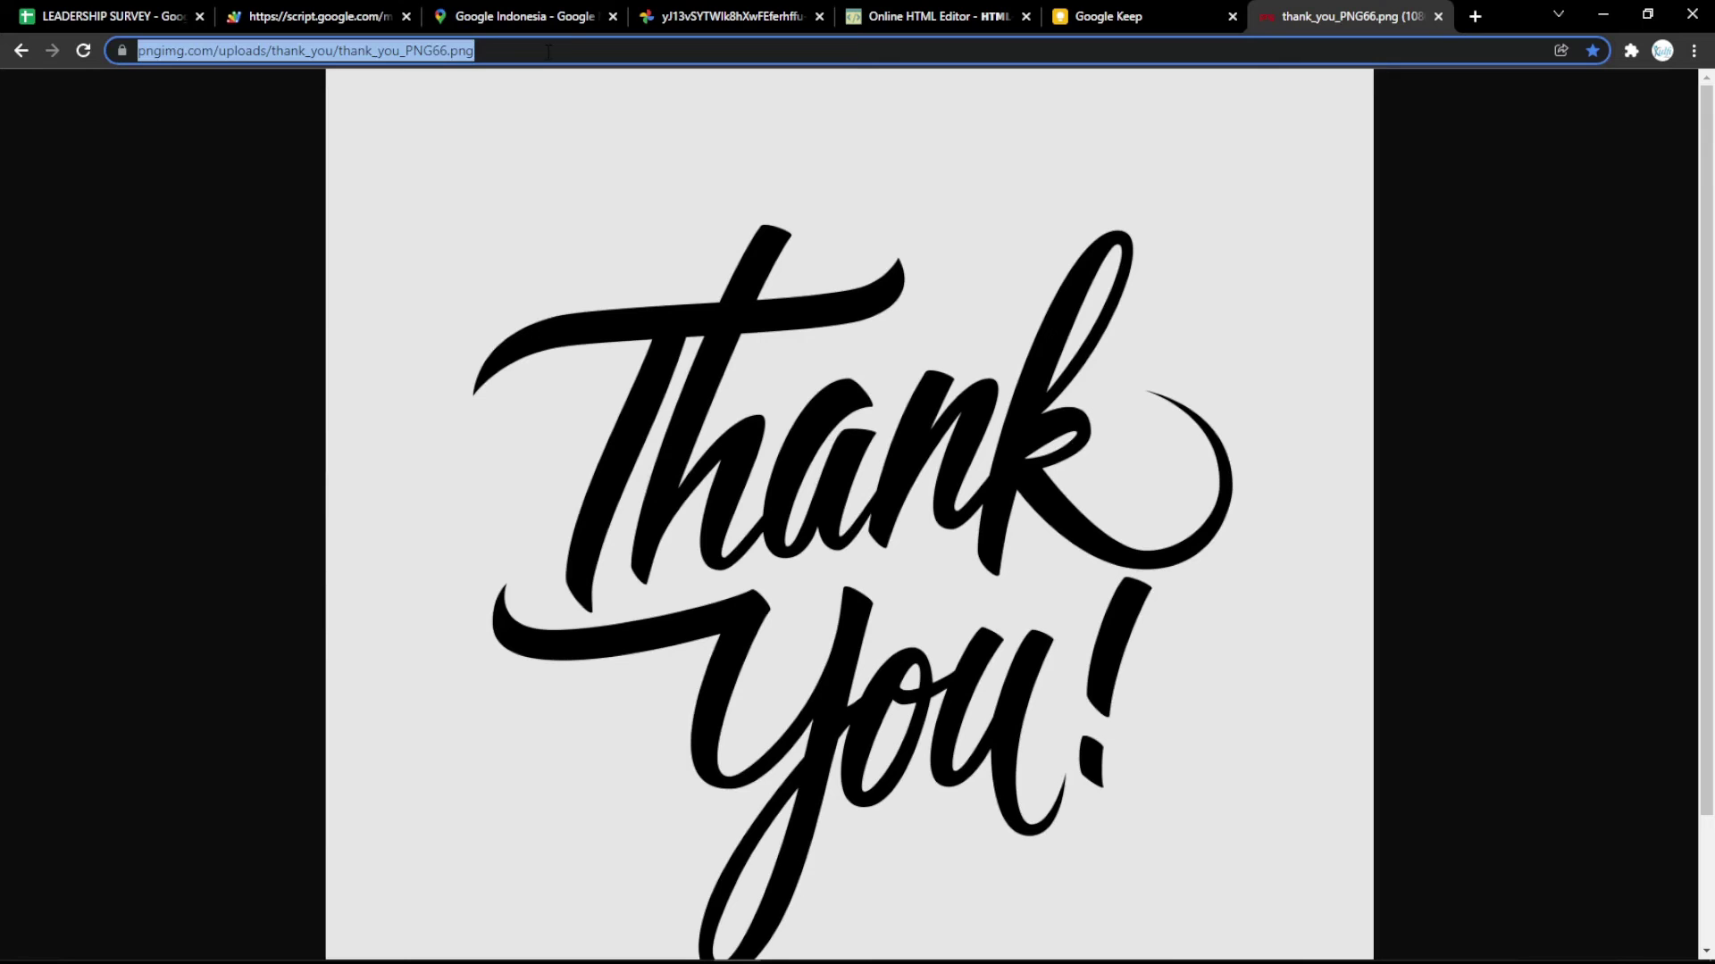
click(685, 254)
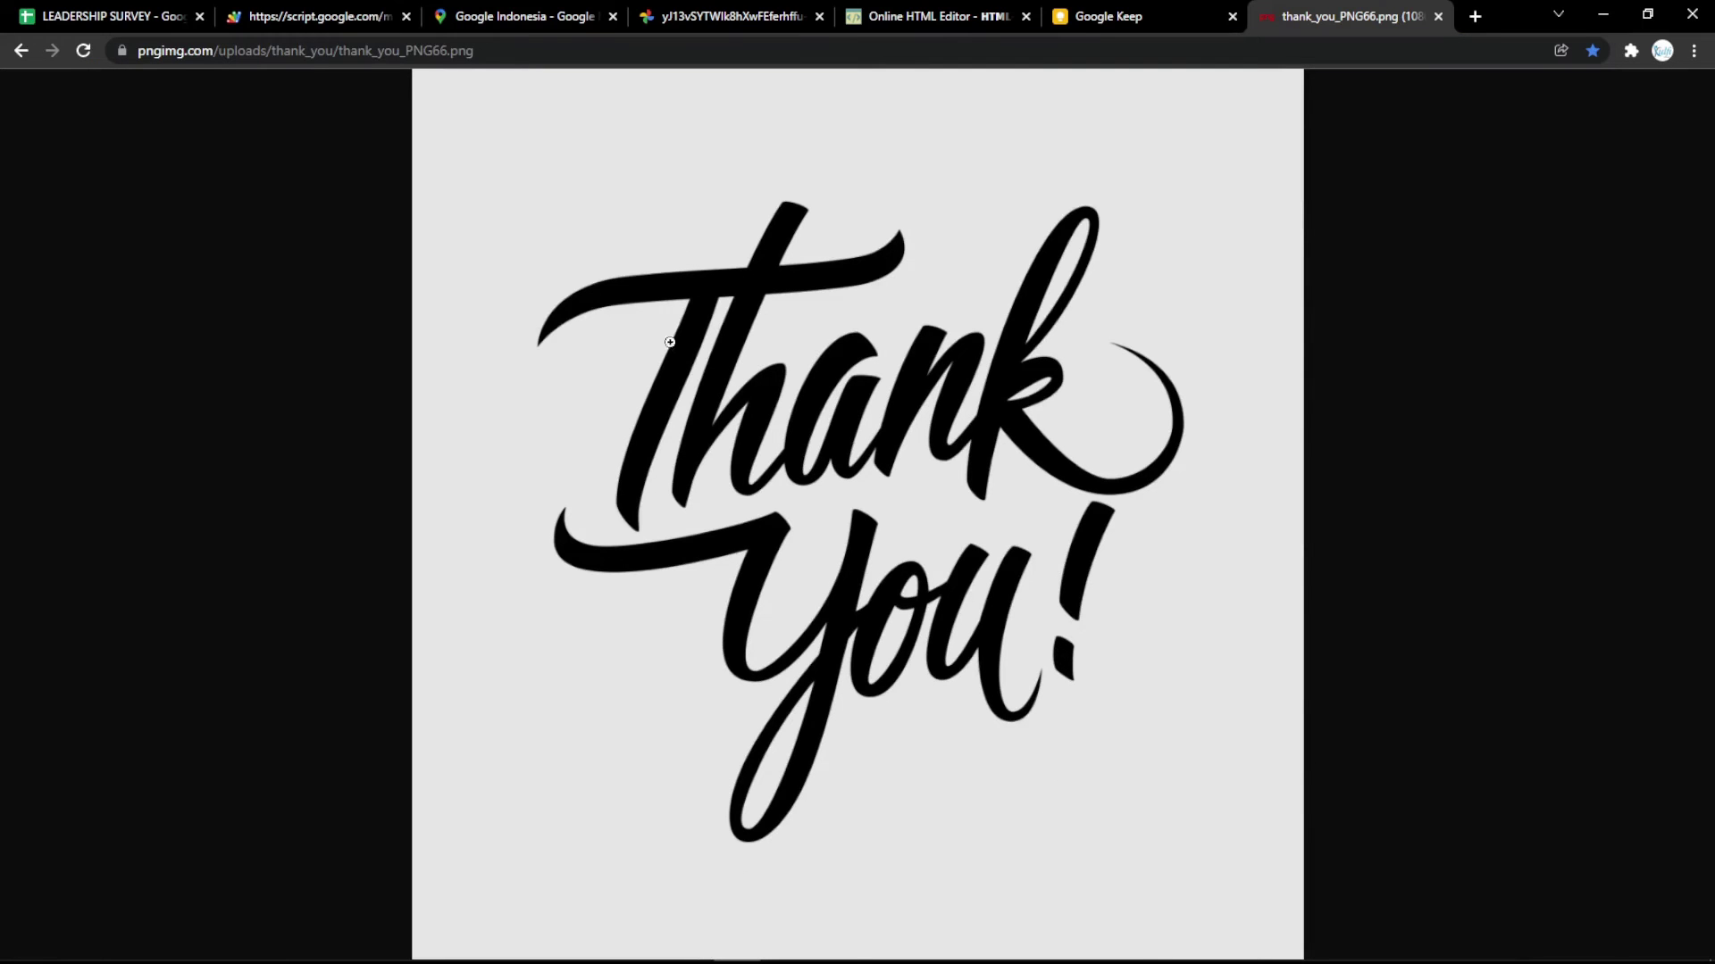
click(616, 50)
Replace the LEADERSHIP SURVEY title in the HTML editor with the pasted Thank You image
click(988, 16)
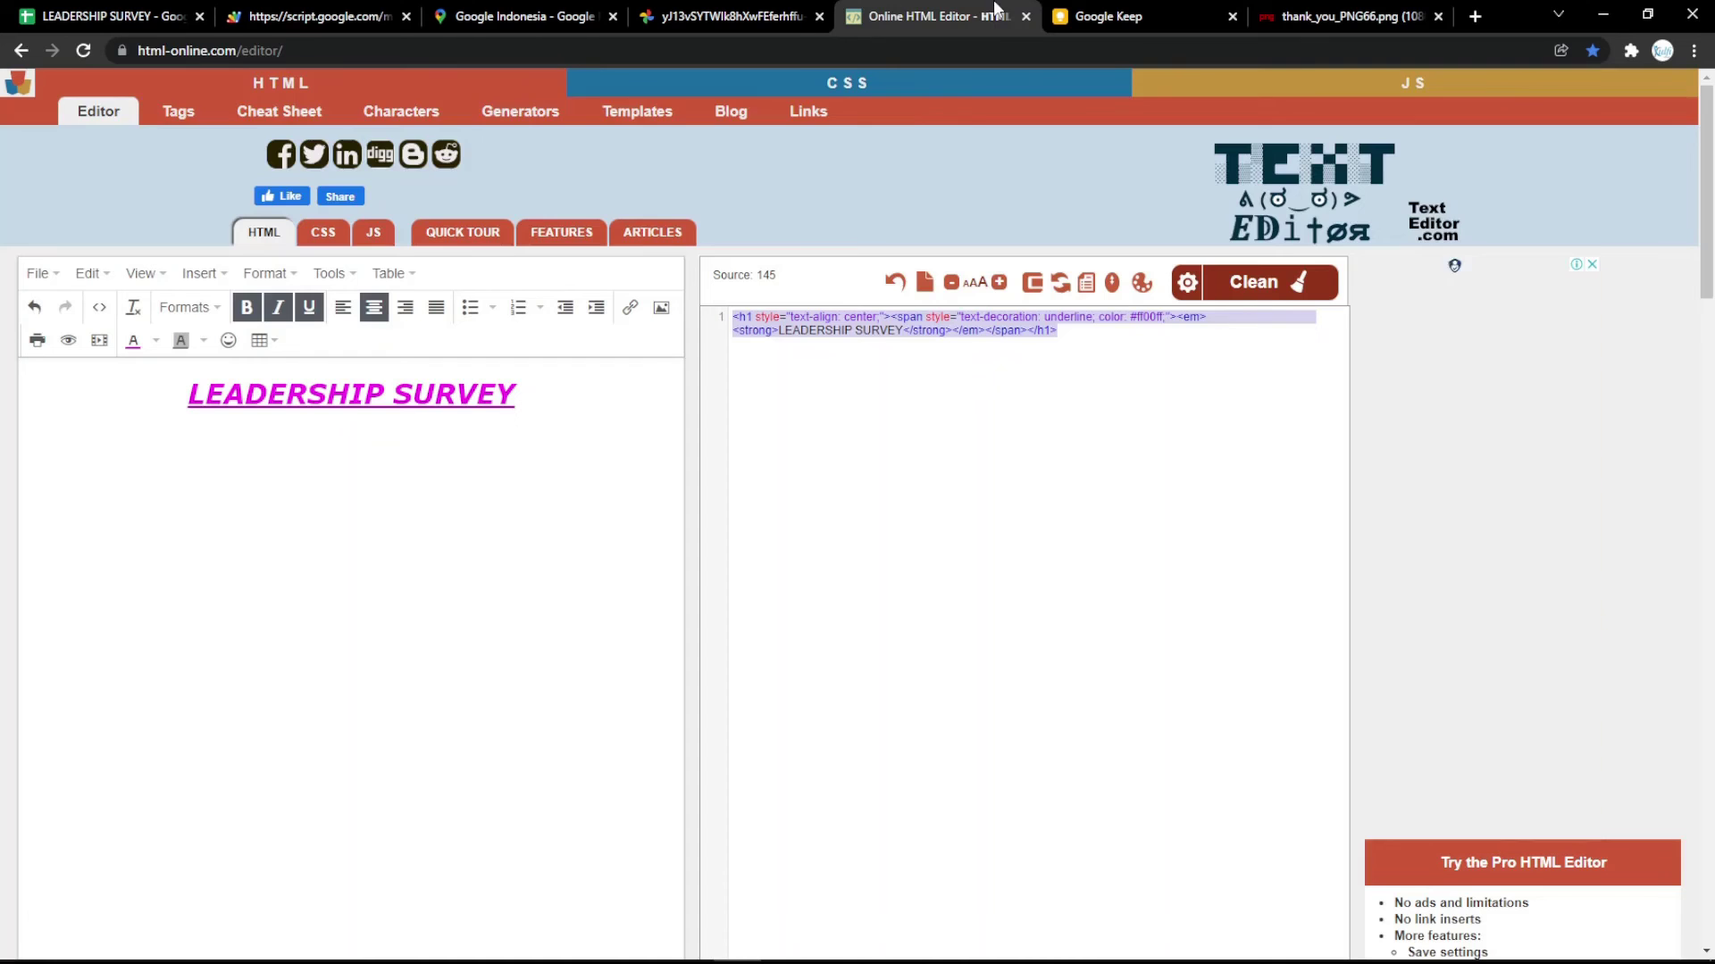
key(ctrl+a)
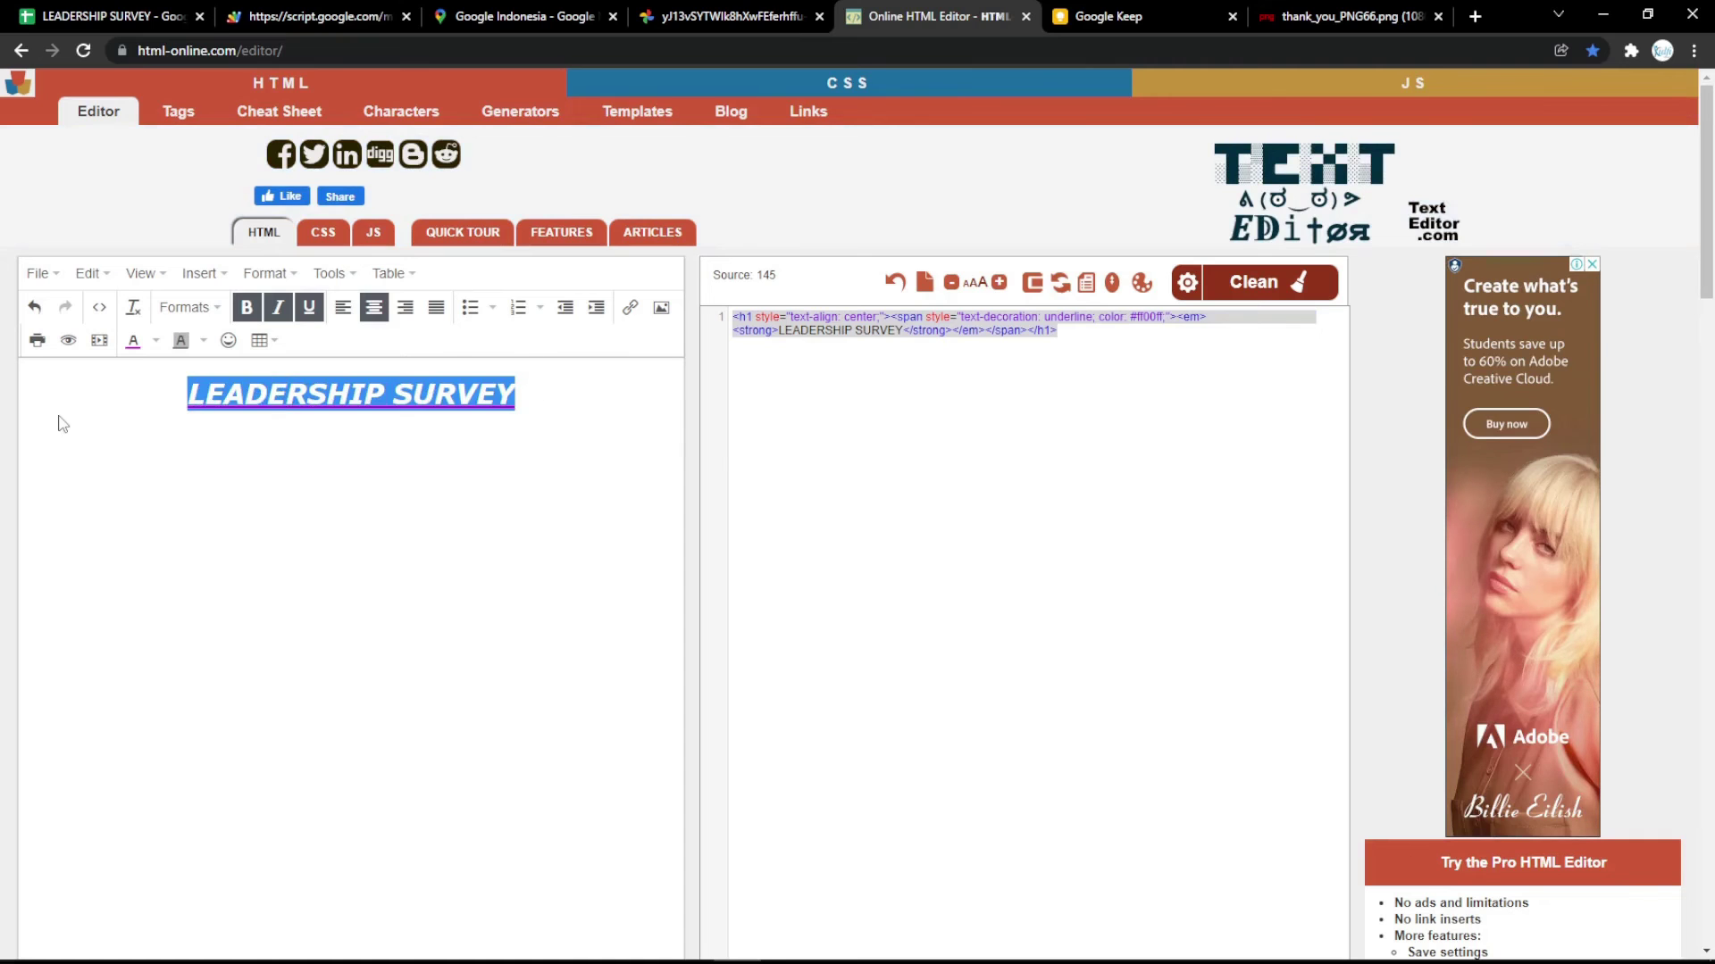
key(BackSpace)
key(ctrl+v)
click(418, 731)
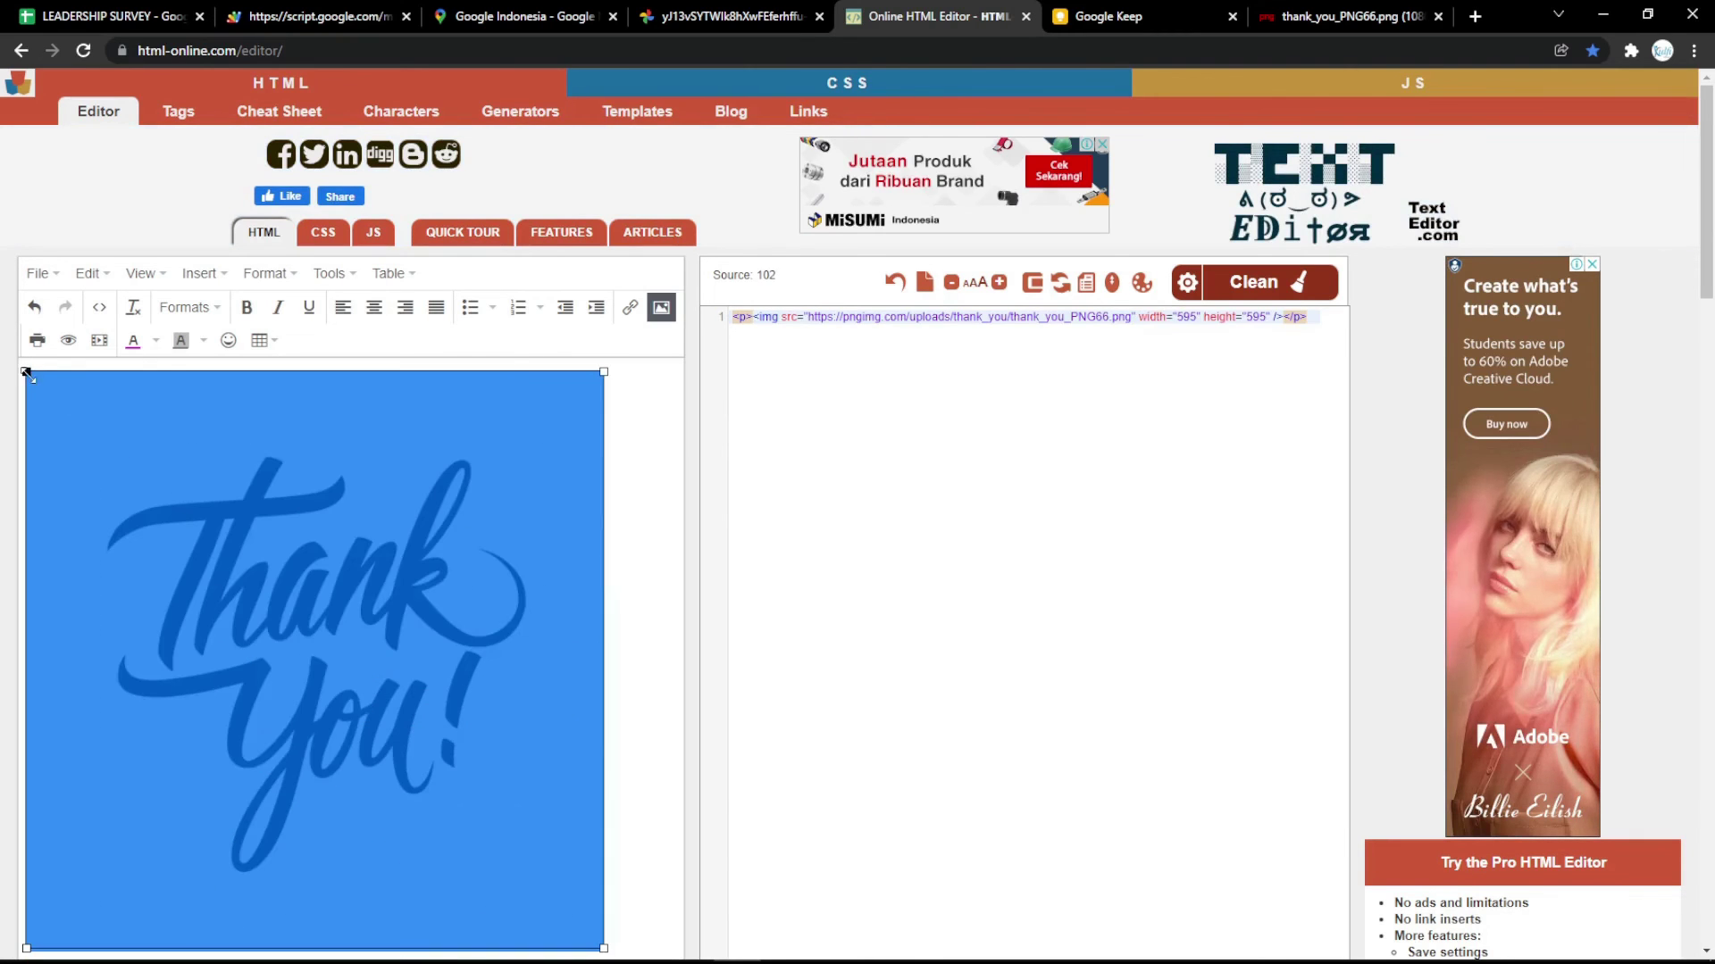
drag(27, 371, 153, 499)
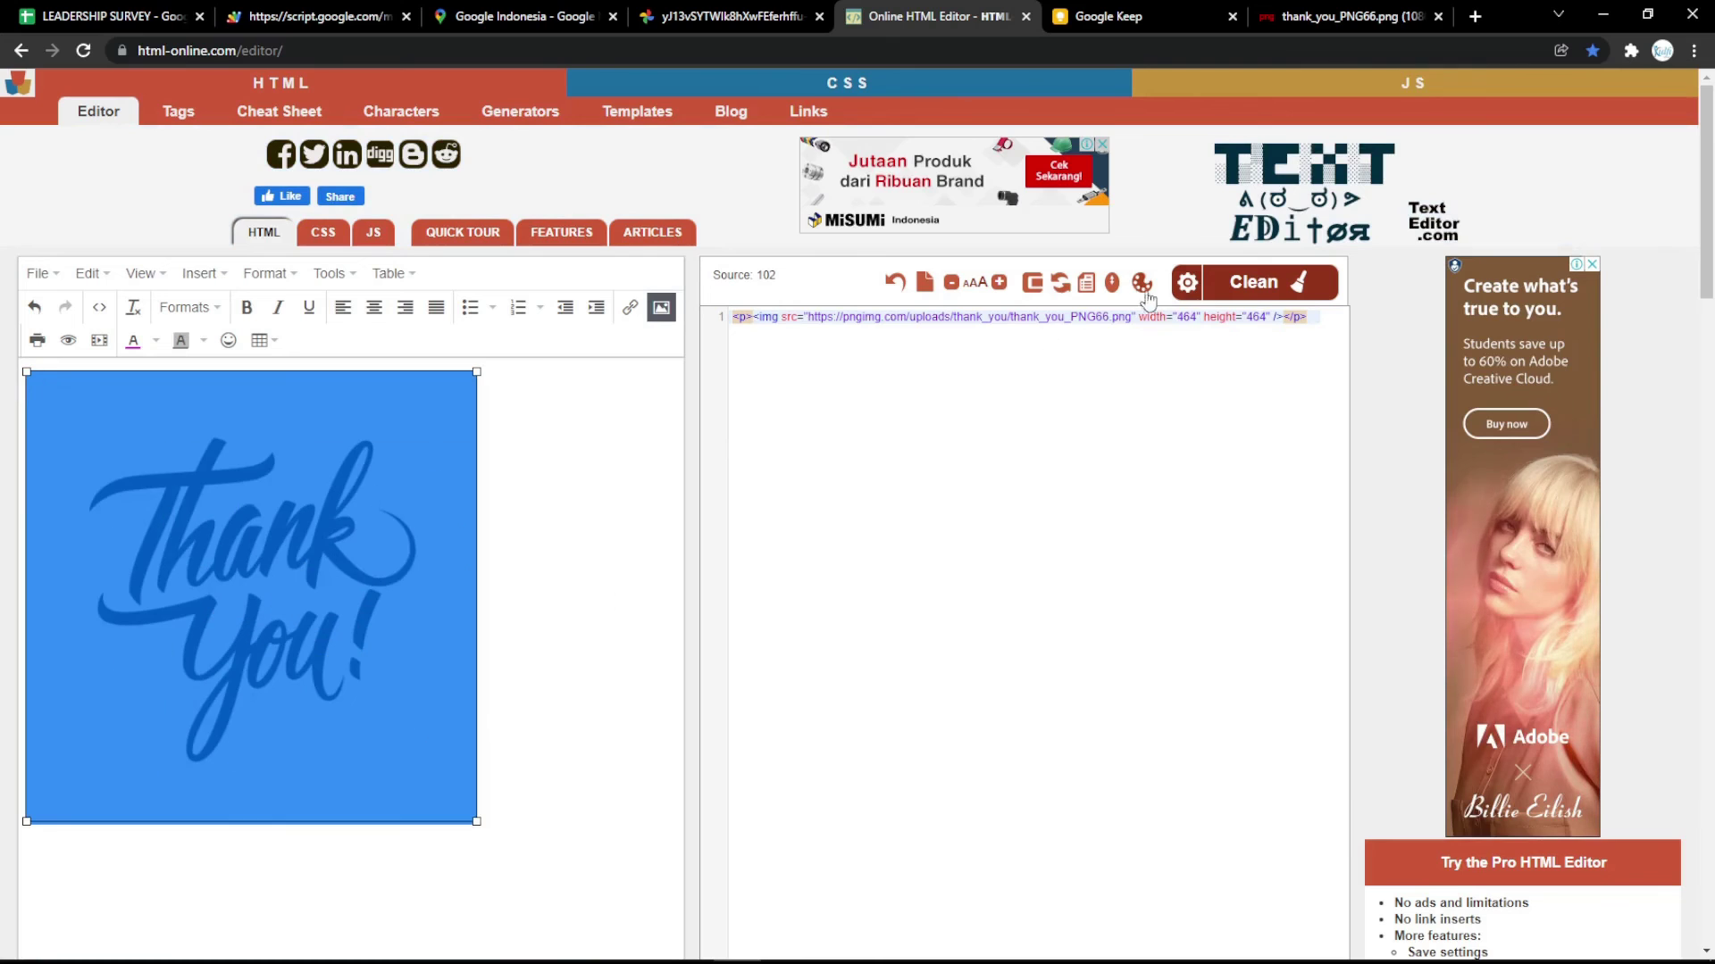
Set the image width and height to 500 in the source and copy the img line
double_click(1189, 320)
text(500)
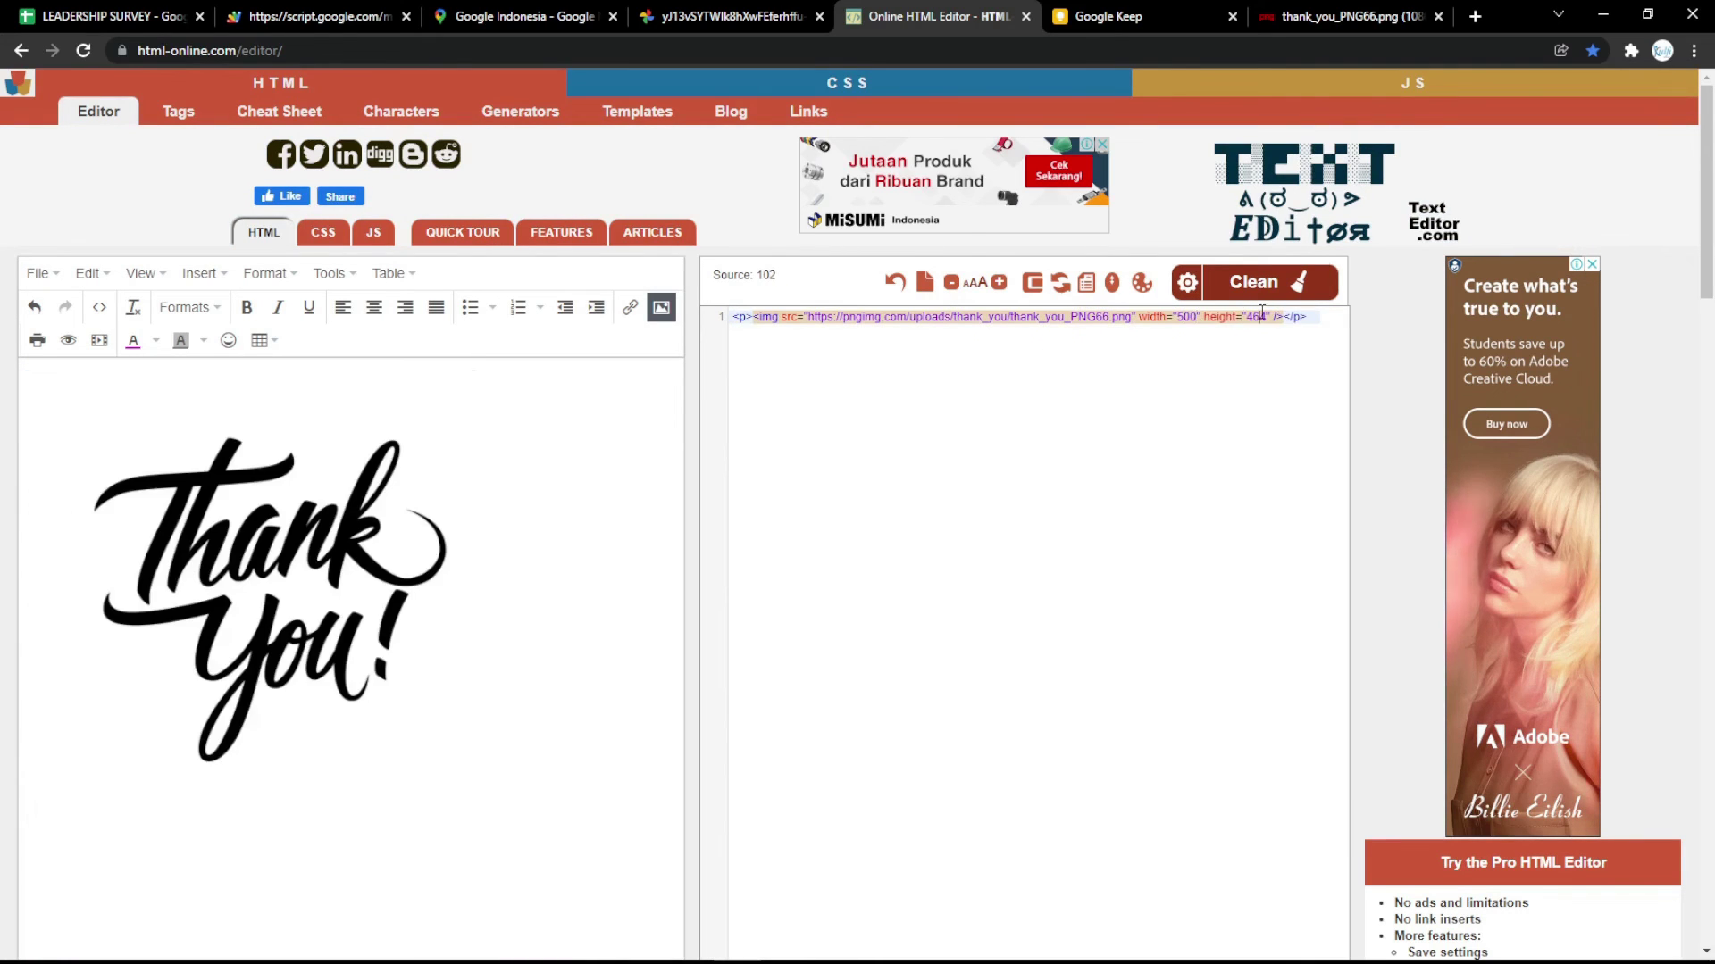
double_click(1259, 317)
text(500)
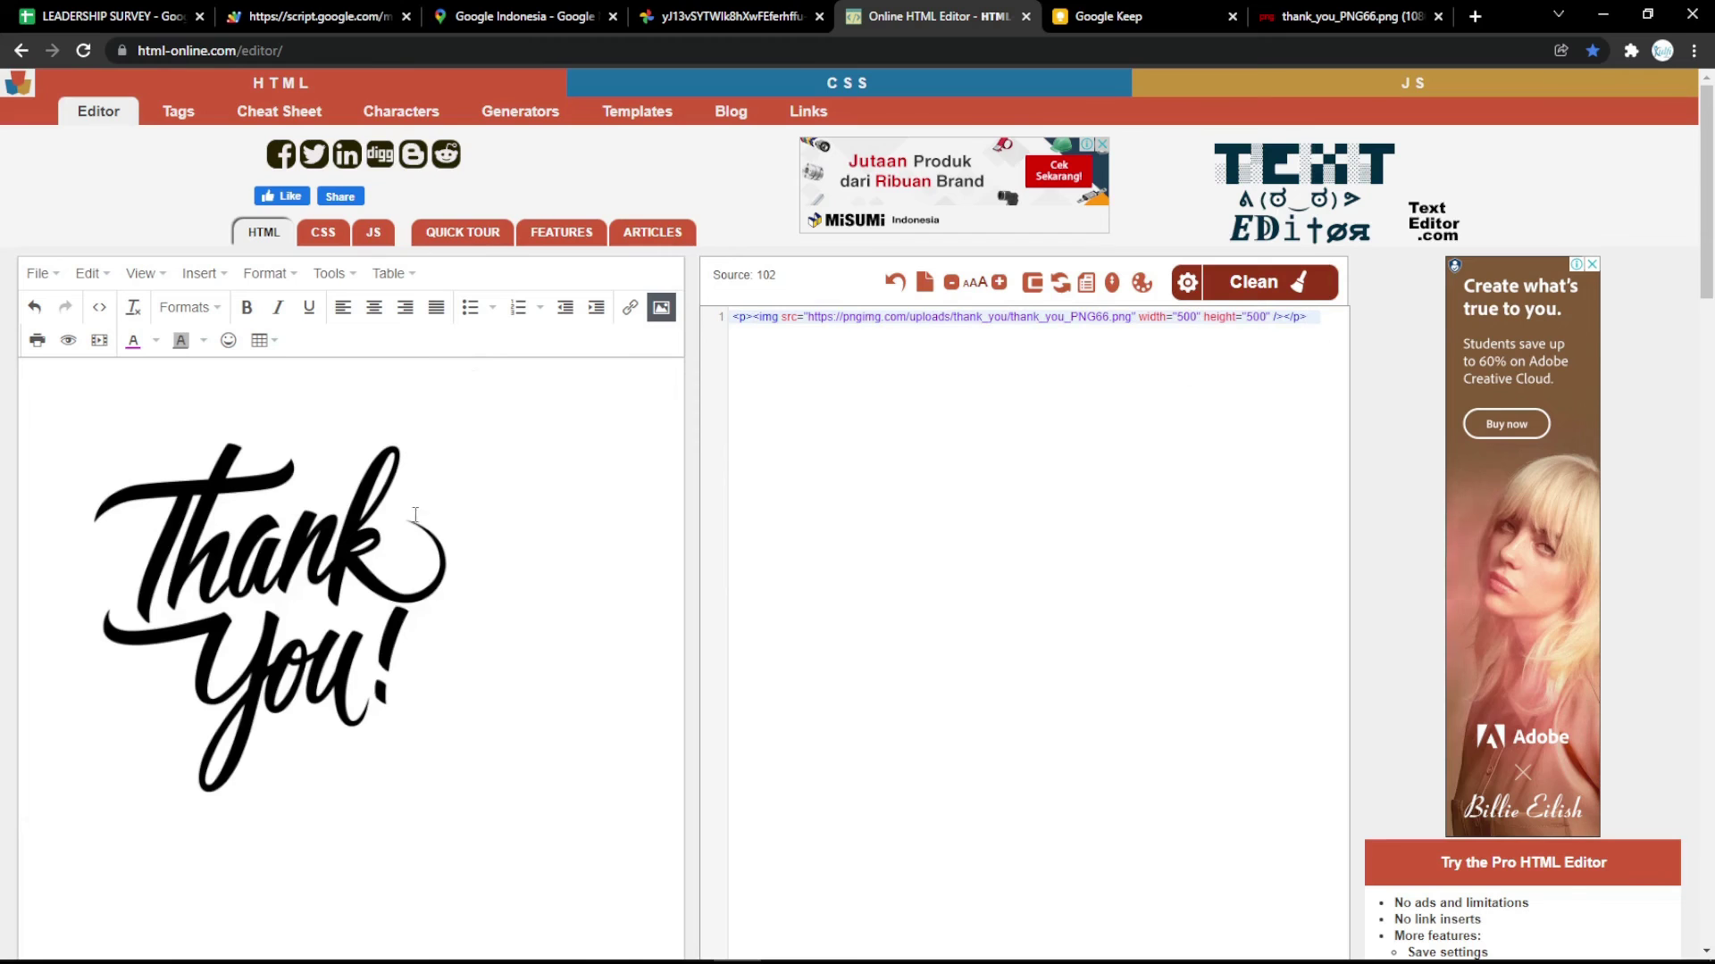
key(ctrl+a)
key(ctrl+c)
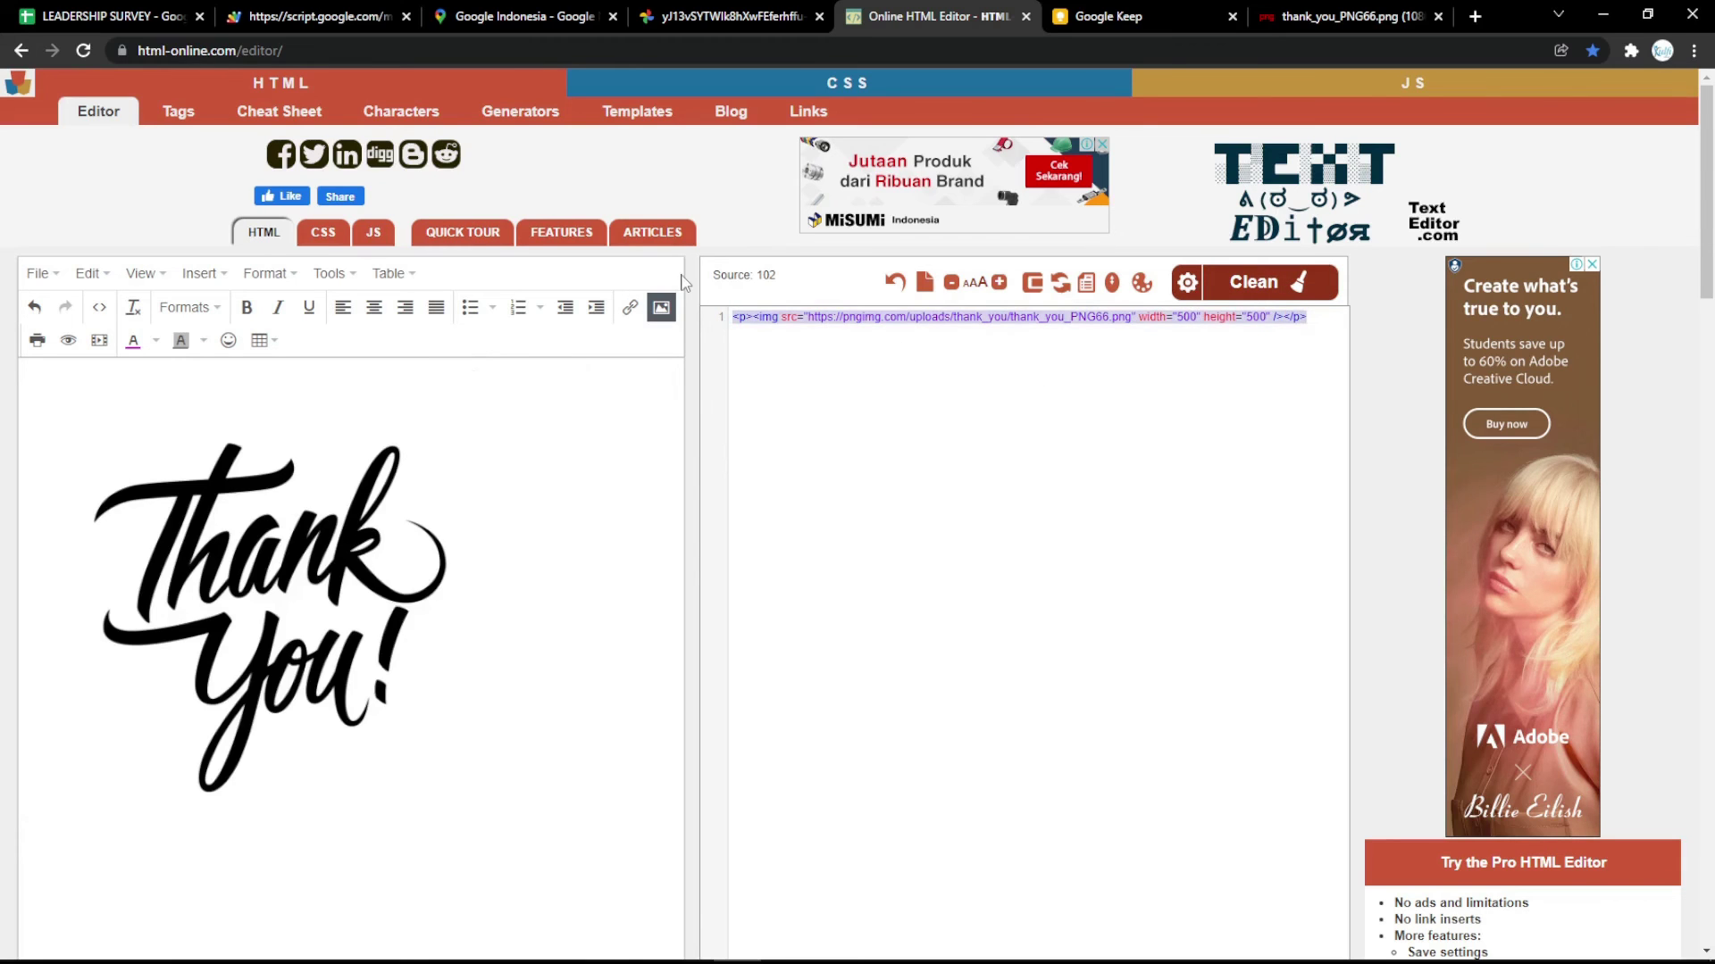
click(107, 16)
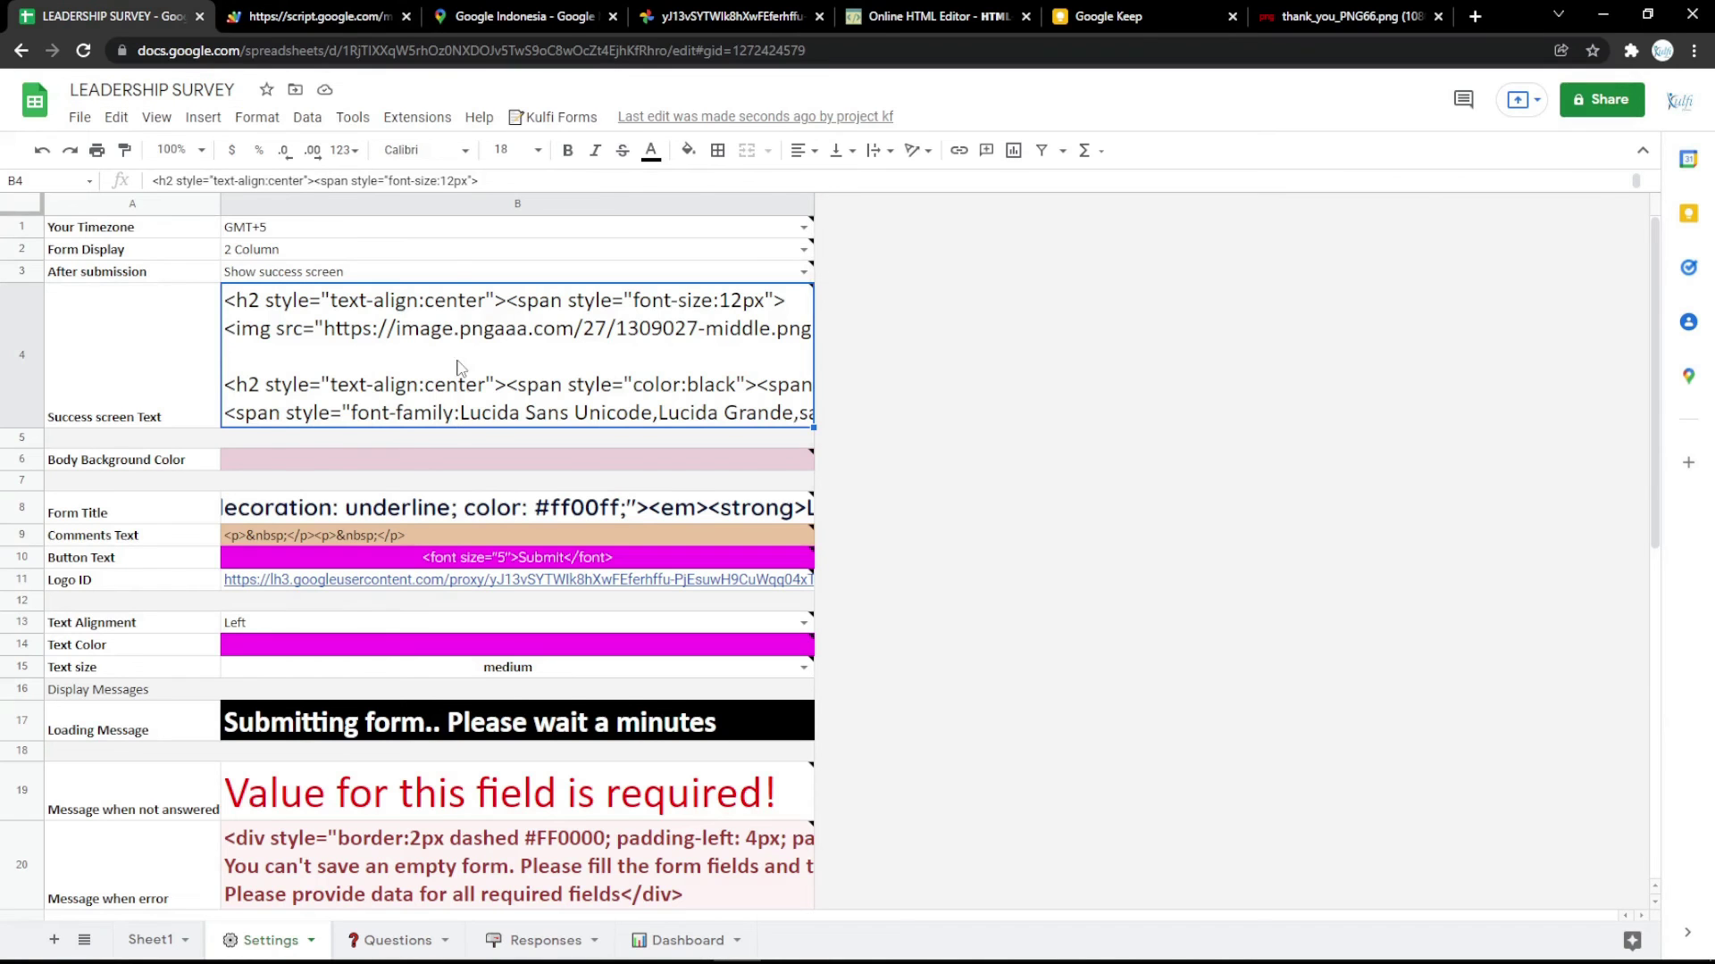
Paste the 500×500 Thank You img line over B4's old image line and reload the form
drag(229, 334, 1182, 330)
key(ctrl+v)
click(1168, 536)
key(ctrl+Tab)
key(F5)
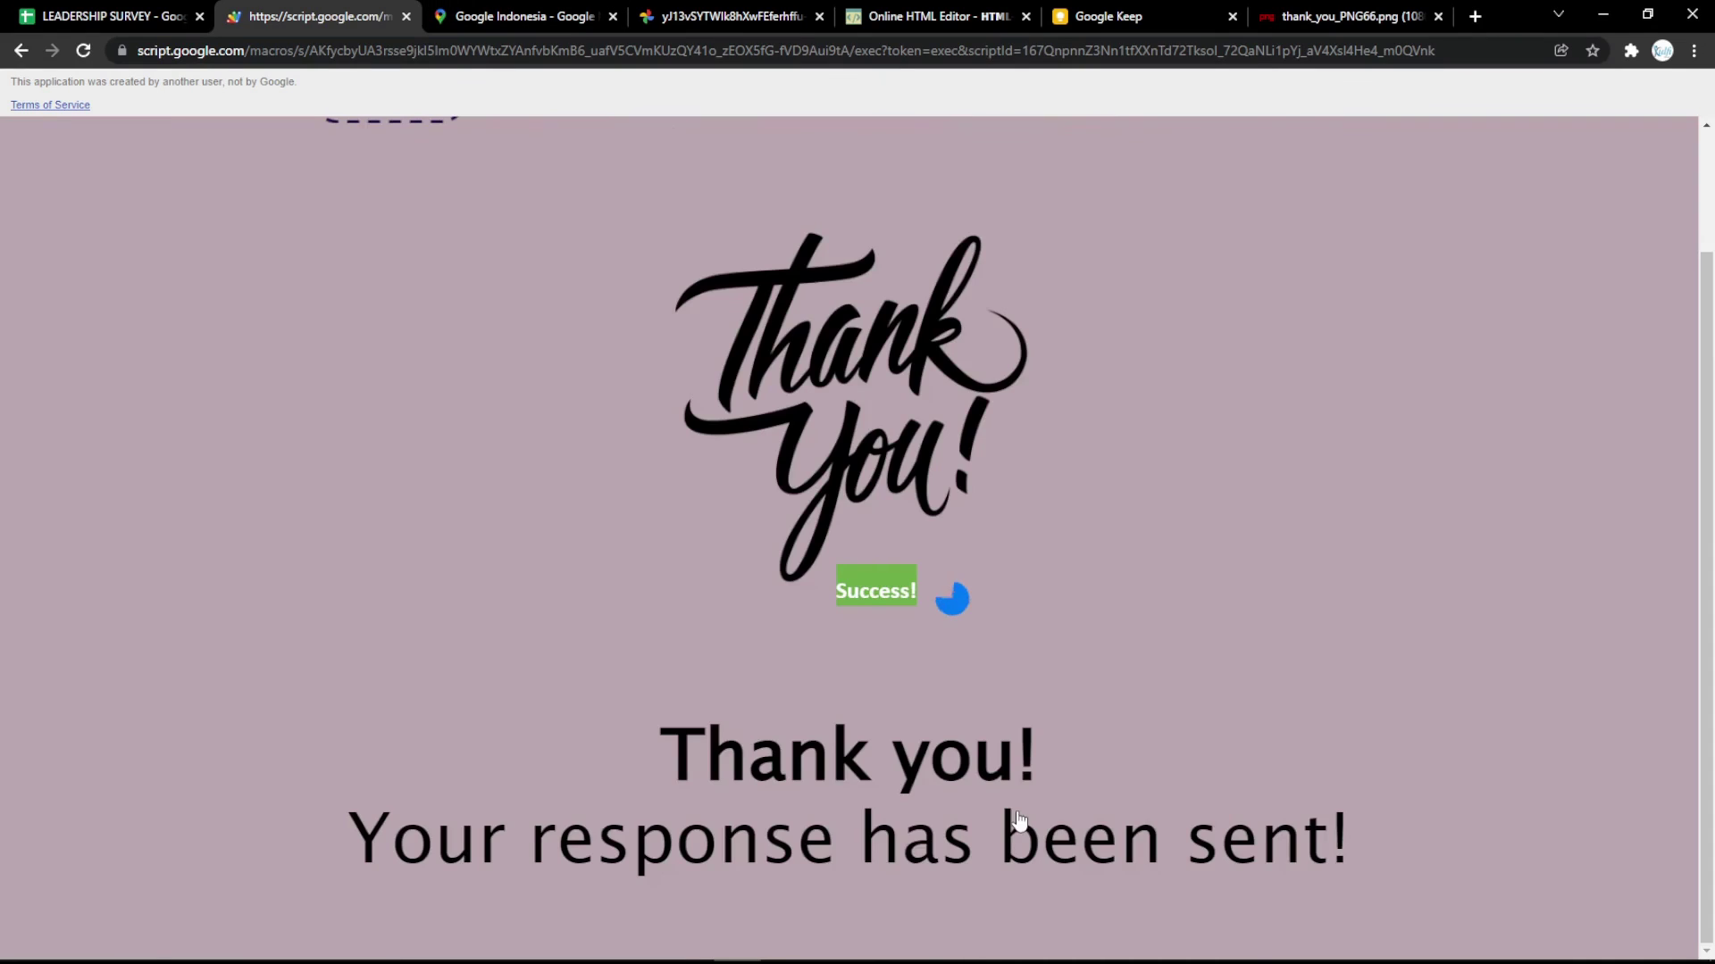